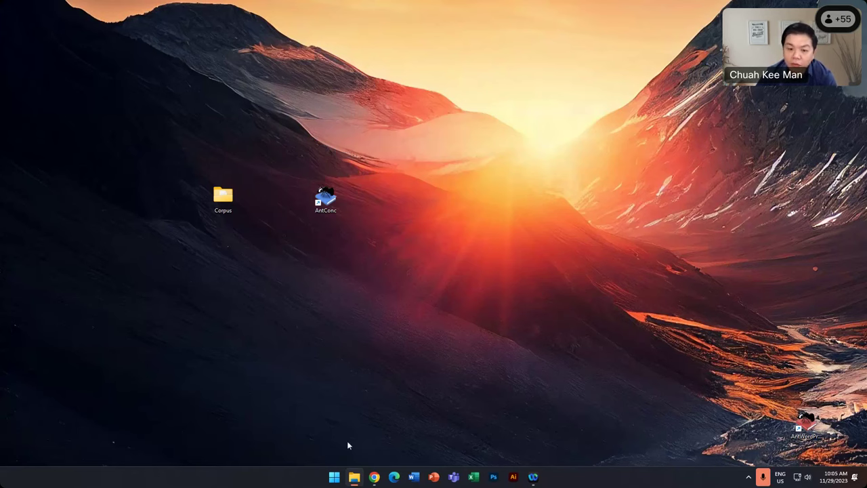
- Open a blank Notepad document and load thestar.com.my in Chrome
left_click(334, 477)
left_click(461, 252)
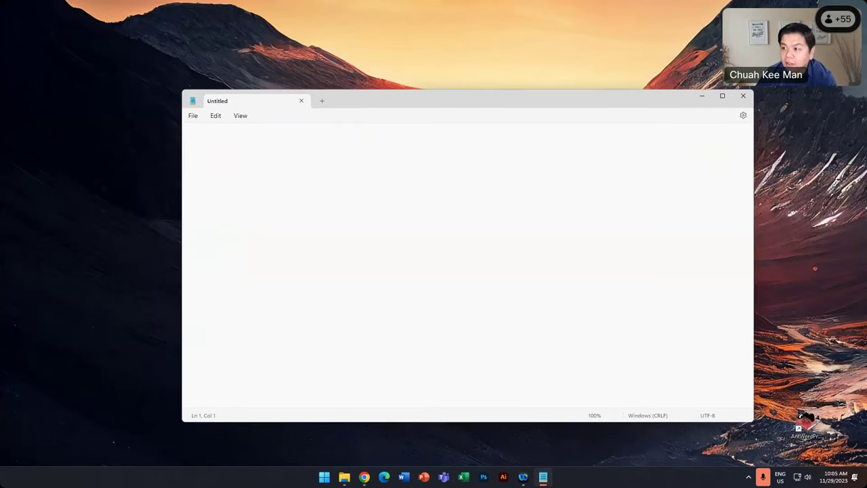
left_click(366, 478)
left_click(179, 25)
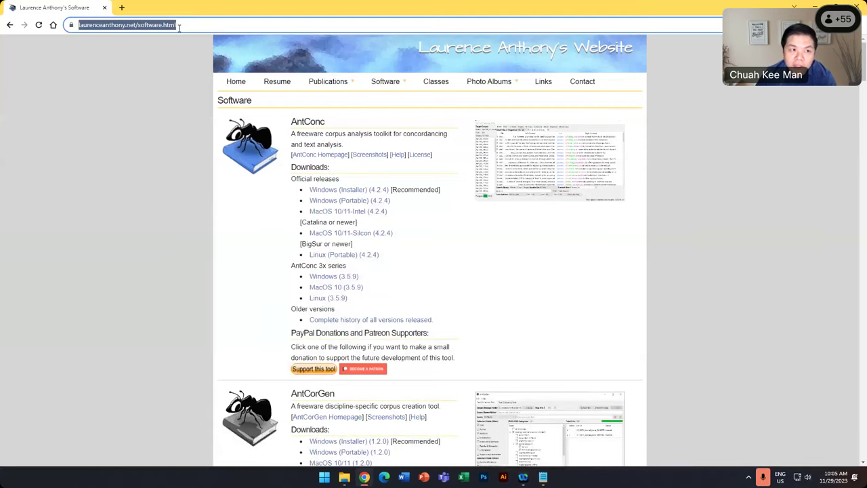
type("th")
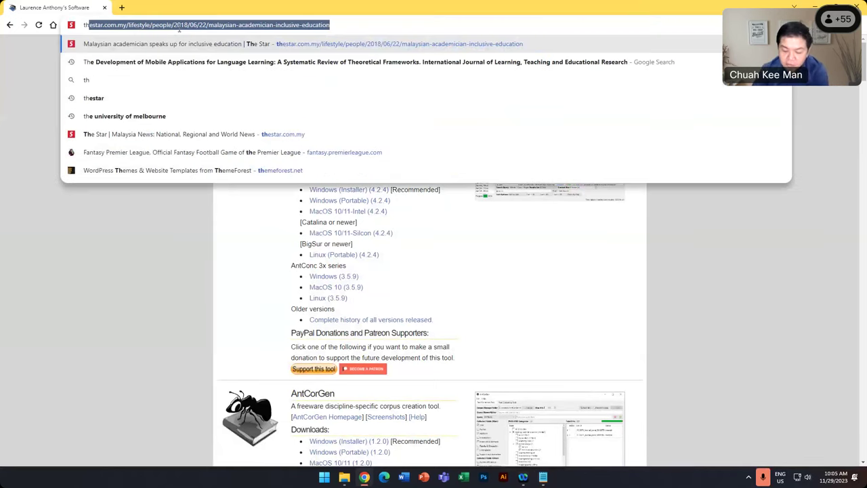
type("estar.com.")
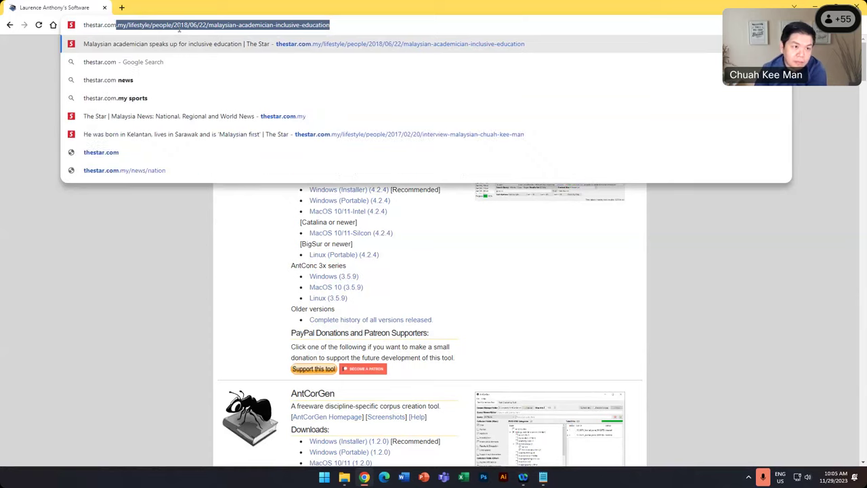
type("my")
key("Return")
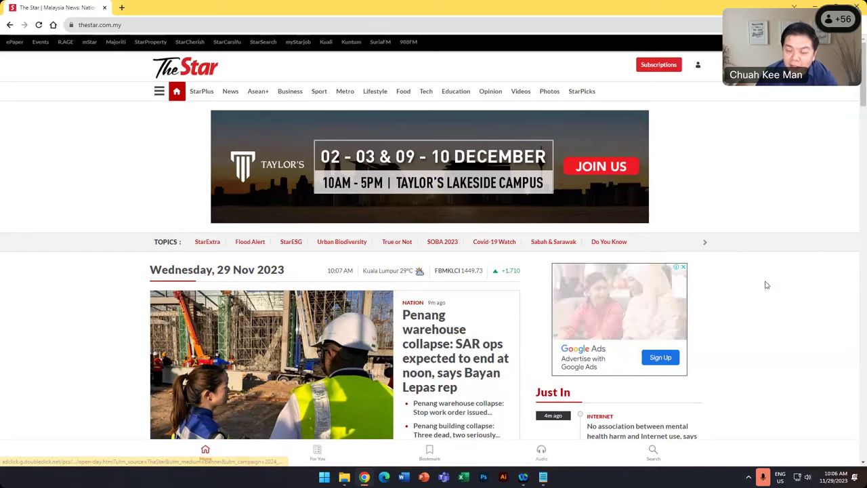
- Open the lead article on The Star homepage, "Penang warehouse collapse: SAR ops expected to end at noon, says Bayan Lepas rep"
scroll(767, 285, "down", 2)
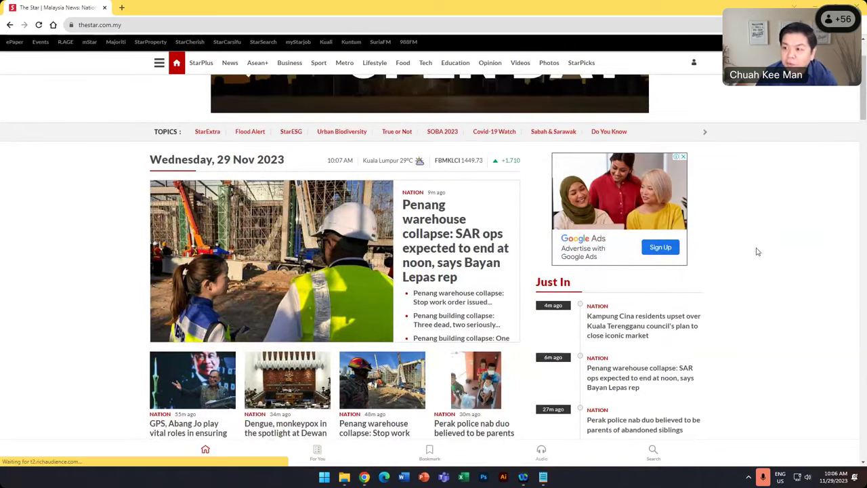
scroll(757, 251, "down", 1)
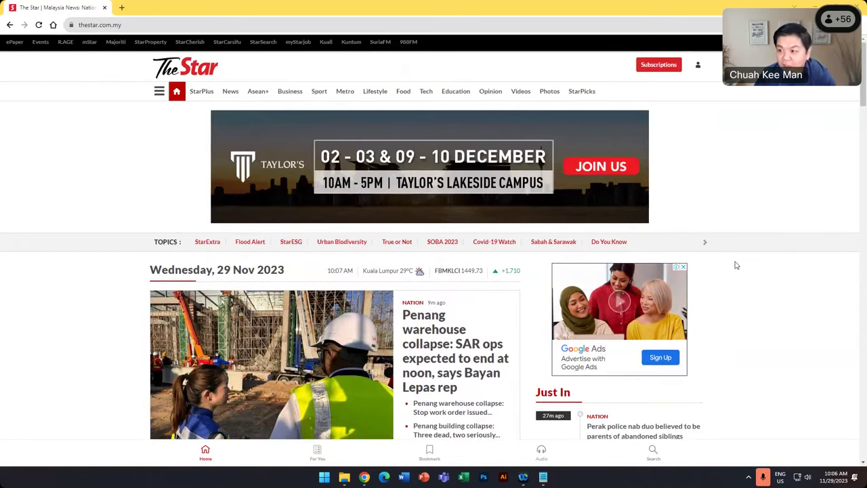
scroll(794, 255, "down", 3)
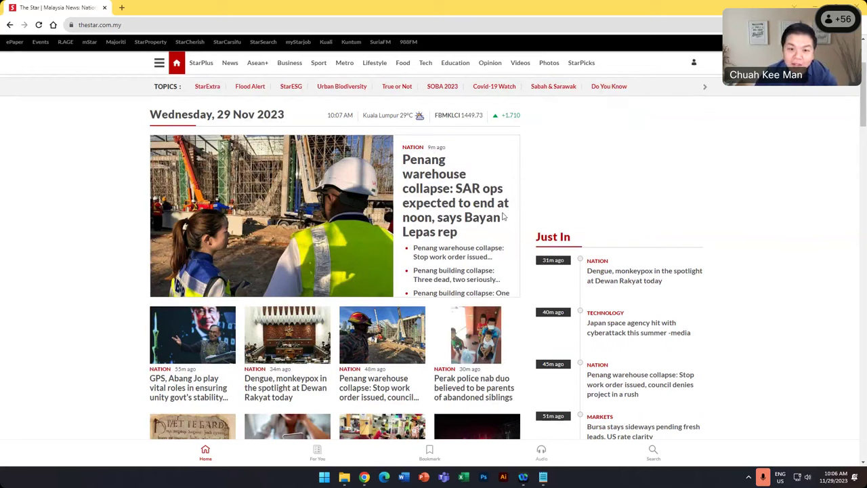
left_click(442, 194)
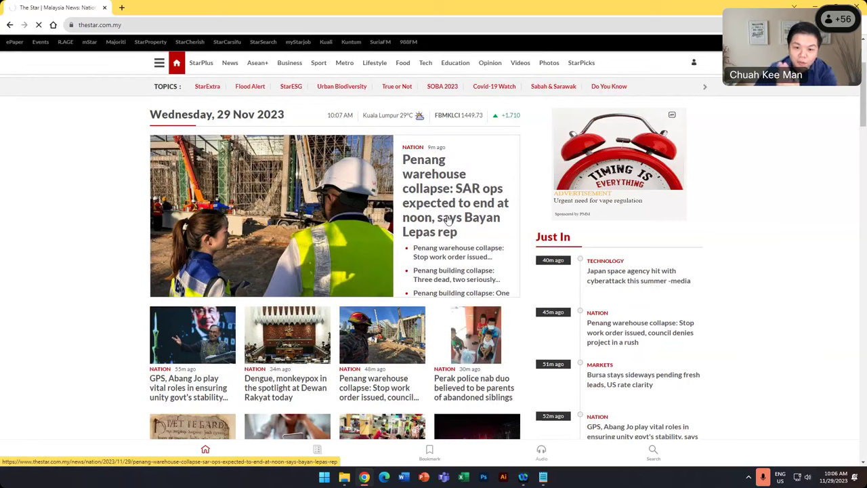
left_click(447, 220)
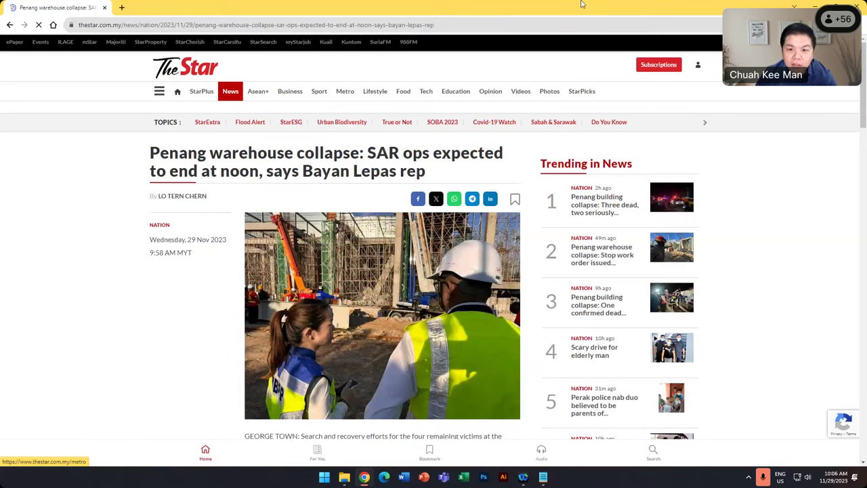
- Arrange the Chrome article window and the blank Notepad window side by side, each filling half of the screen
double_click(581, 4)
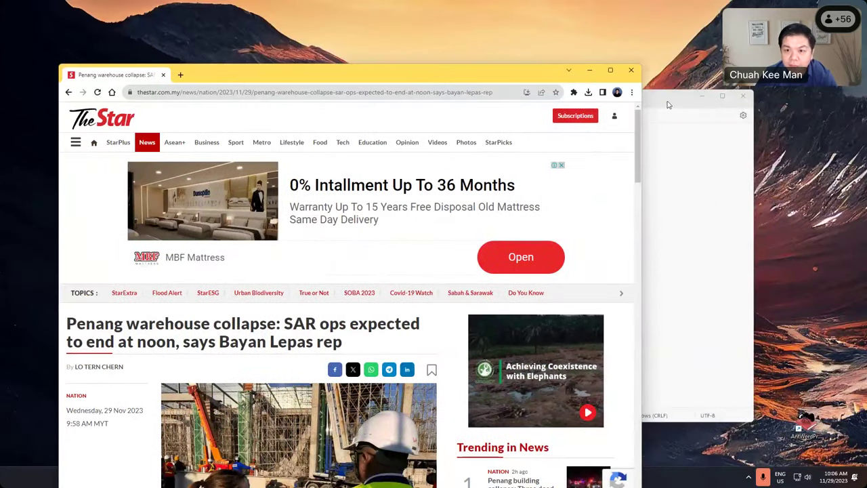
left_click(610, 71)
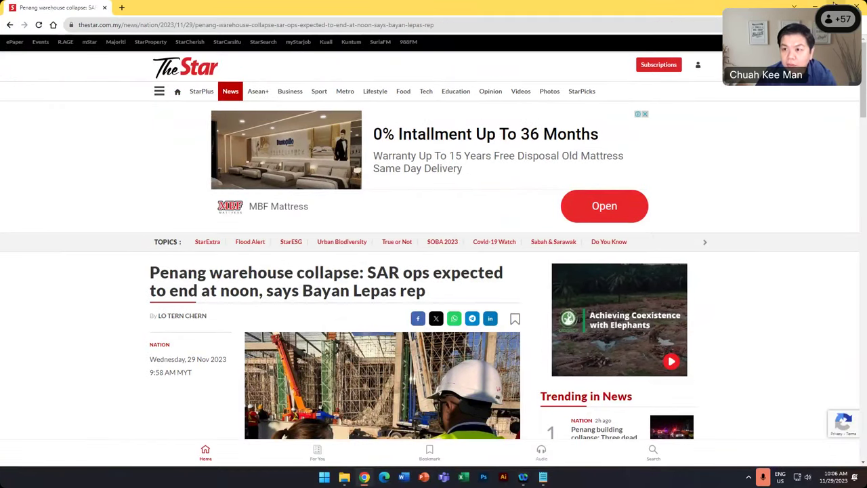
left_click(728, 30)
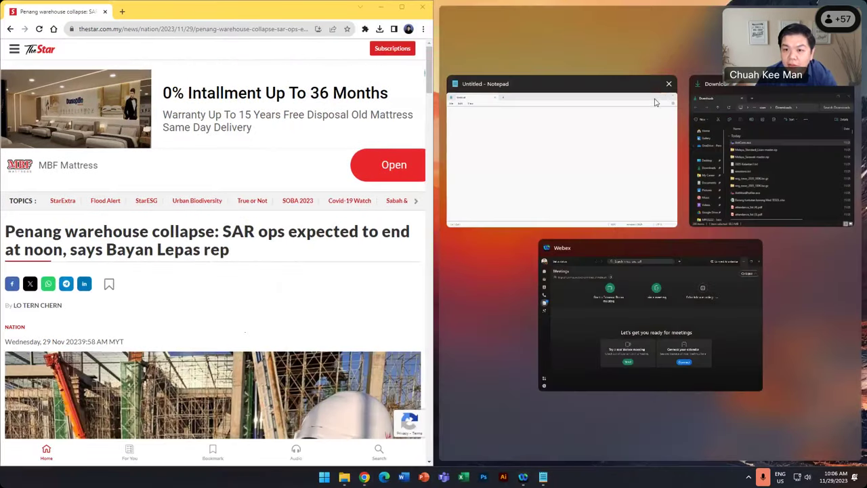
left_click(637, 89)
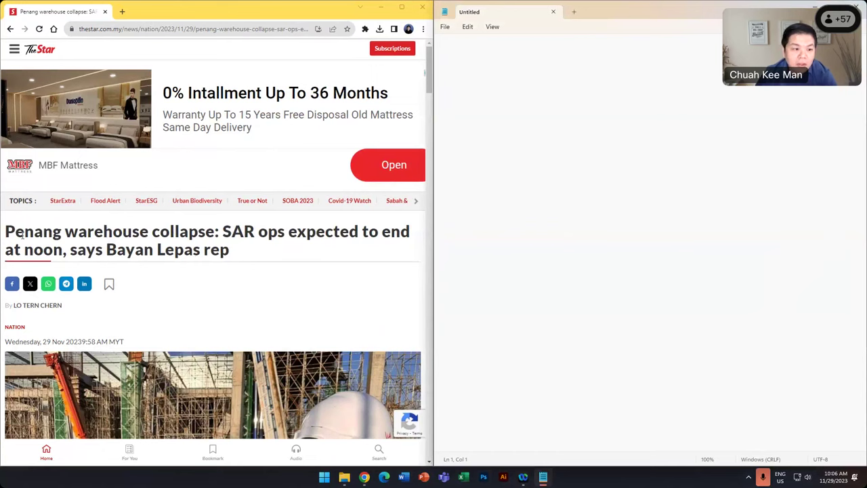
- Copy the Penang warehouse collapse headline from the article and paste it into the first line of the Notepad document
left_click_drag(3, 232, 244, 247)
right_click(206, 248)
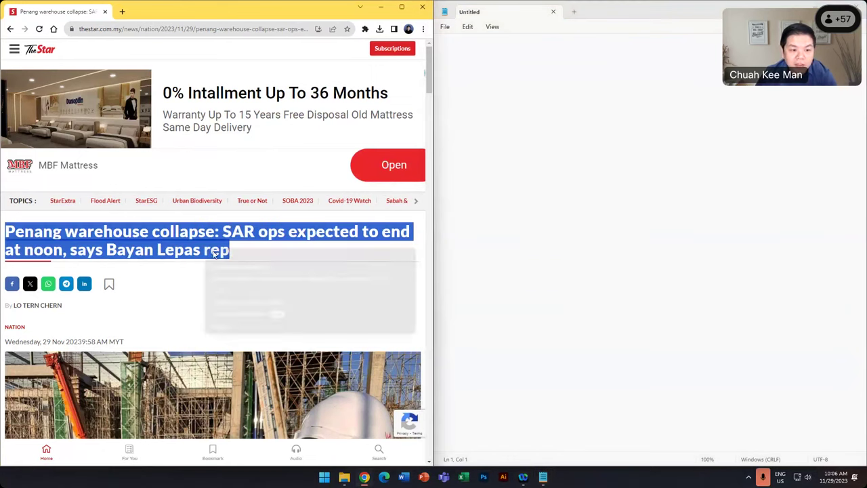
left_click(281, 252)
right_click(575, 71)
left_click(604, 137)
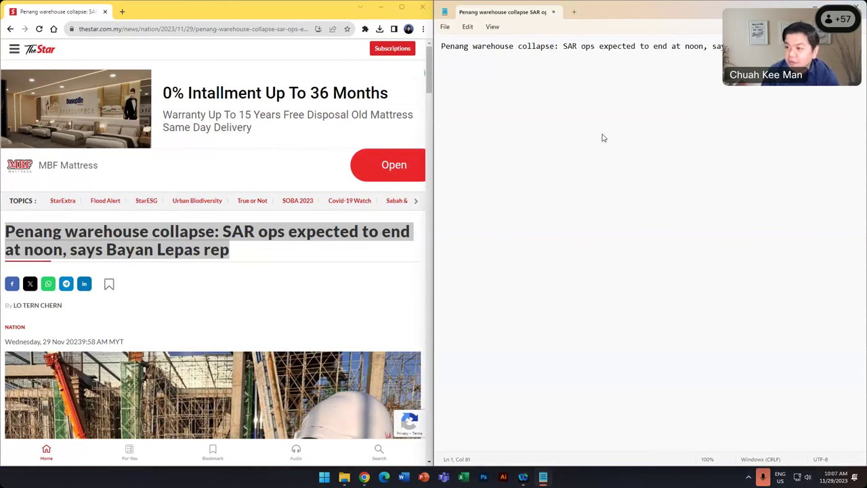
key("Return")
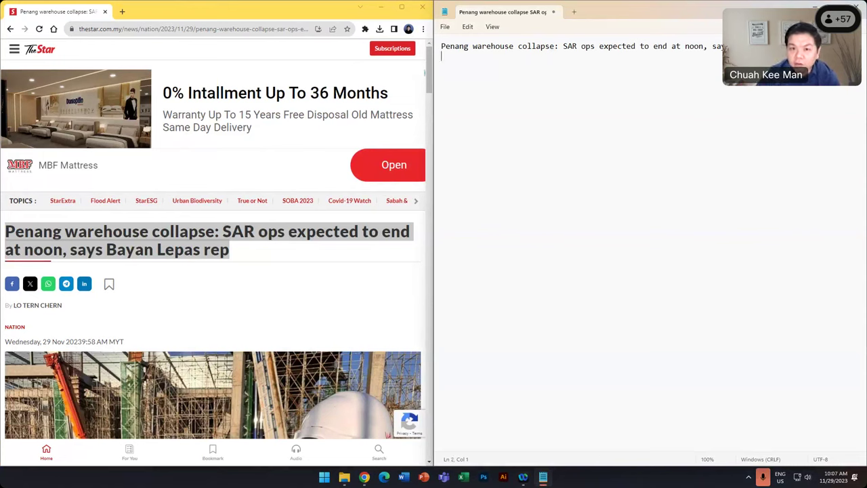
key("BackSpace")
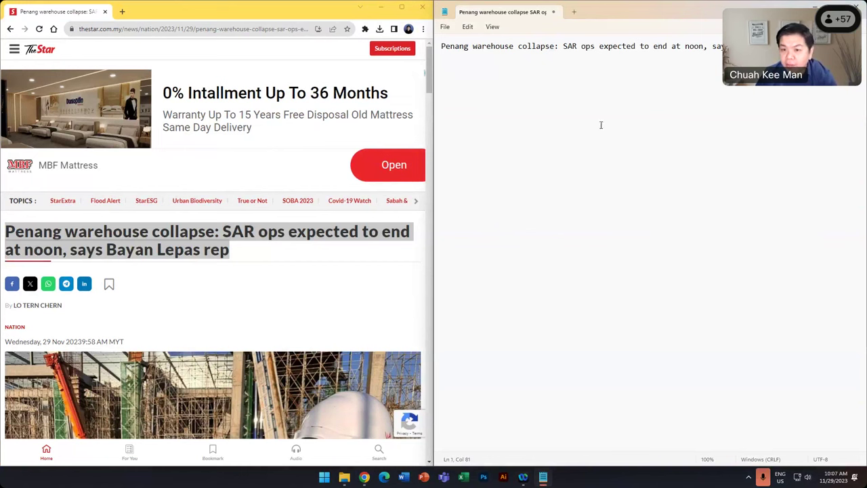
- Copy the article's first two paragraphs, from "GEORGE TOWN" to "recover the victims.", and paste them under the headline in Notepad
scroll(202, 299, "down", 2)
scroll(157, 272, "down", 1)
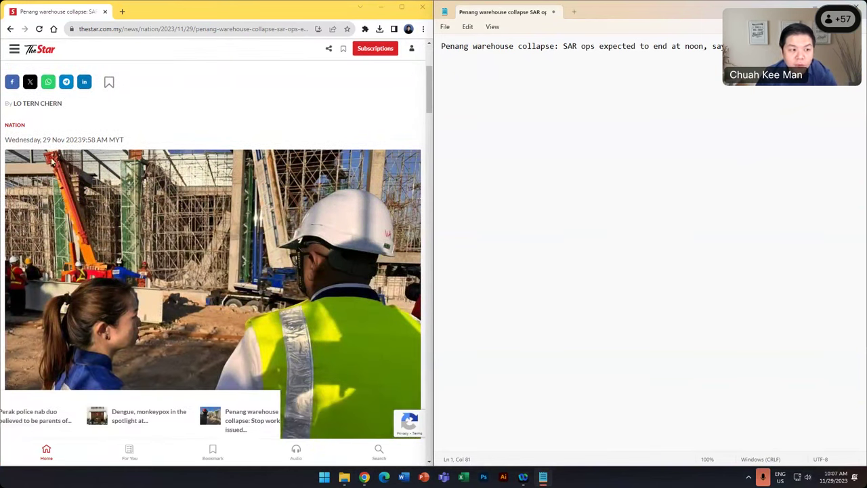
scroll(274, 222, "down", 4)
left_click_drag(5, 143, 323, 185)
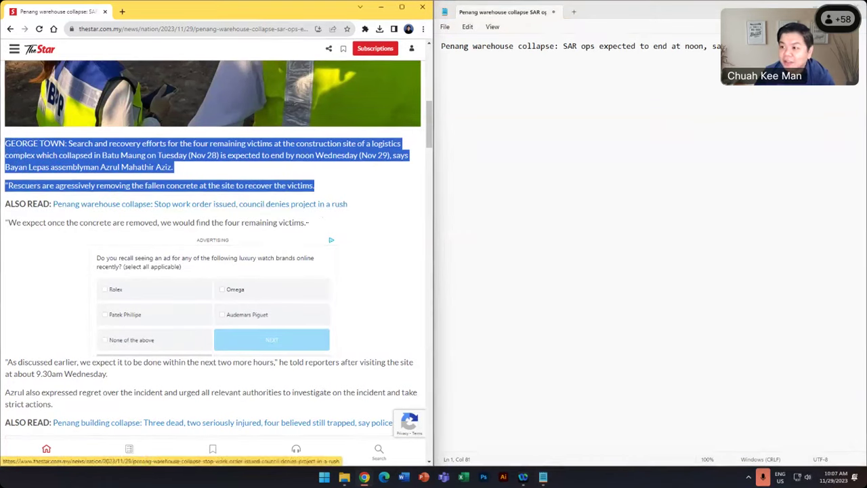
right_click(130, 153)
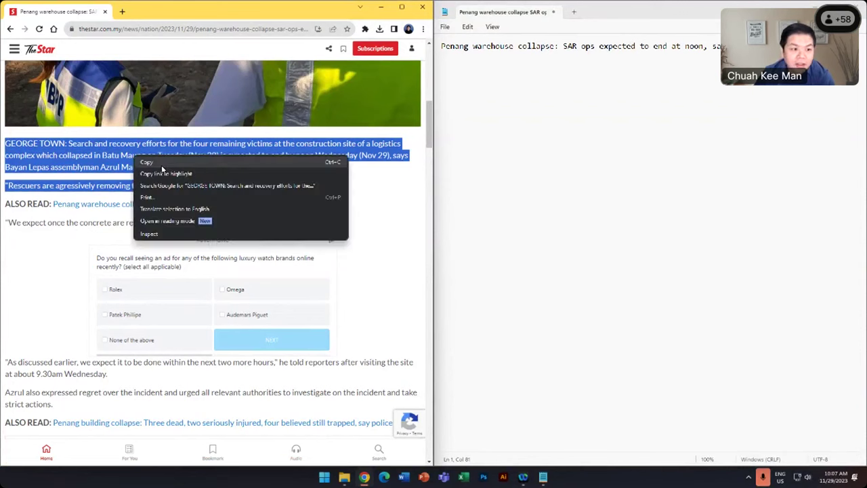
left_click(156, 162)
left_click(477, 98)
key("Return")
right_click(478, 99)
left_click(502, 163)
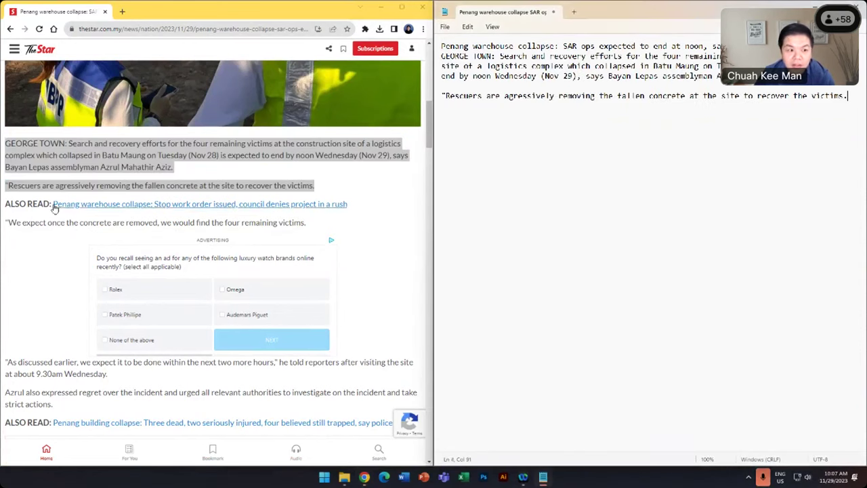
- Copy the rest of the article, from "We expect once the concrete" through the related stories, and paste it as a new paragraph in Notepad
left_click_drag(5, 223, 262, 188)
scroll(260, 407, "down", 4)
scroll(238, 294, "down", 5)
right_click(262, 188)
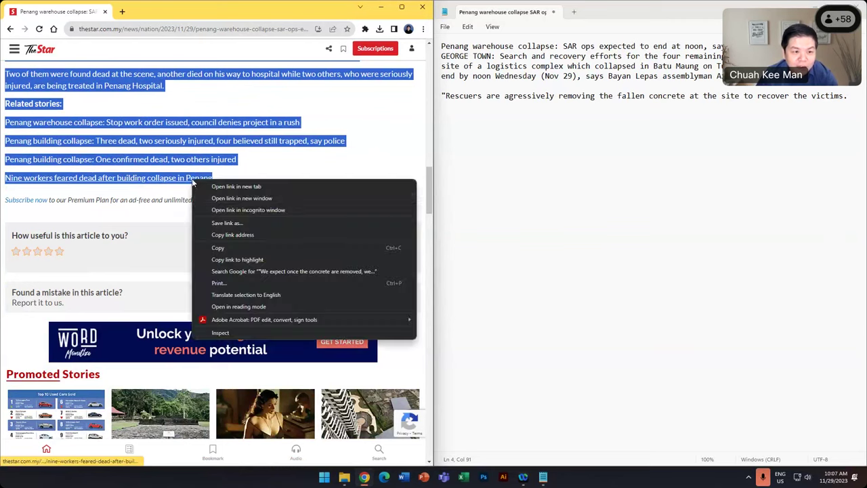
left_click(243, 251)
left_click(505, 95)
key("End")
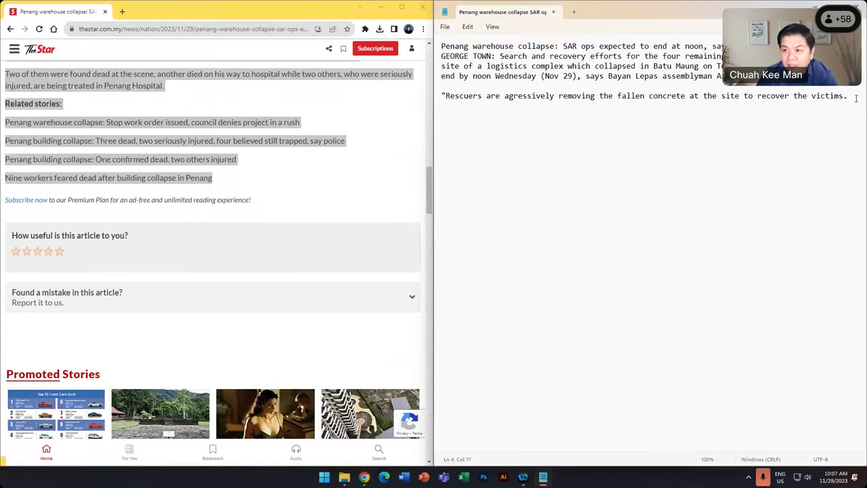
key("Return")
key("Return")
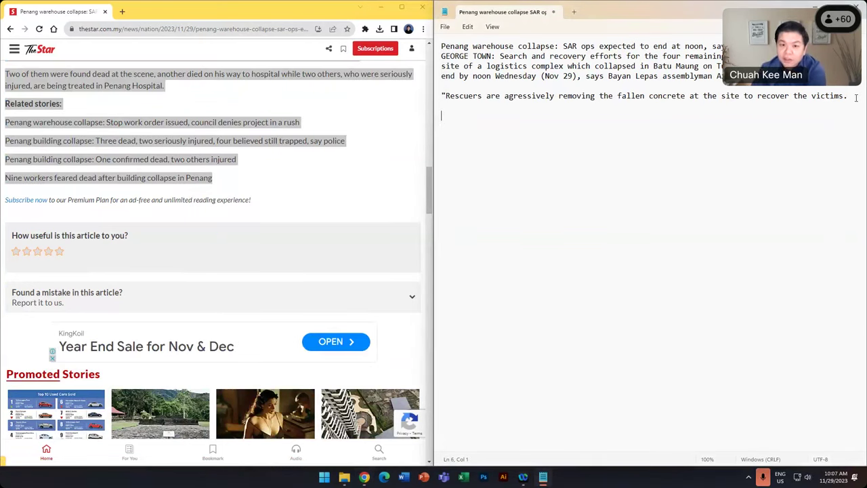
key("ctrl+v")
- Delete the embedded promo lines, including "Coexisting With Elephants In Johor", from the pasted text in Notepad
scroll(444, 178, "up", 2)
left_click_drag(443, 177, 442, 198)
key("Delete")
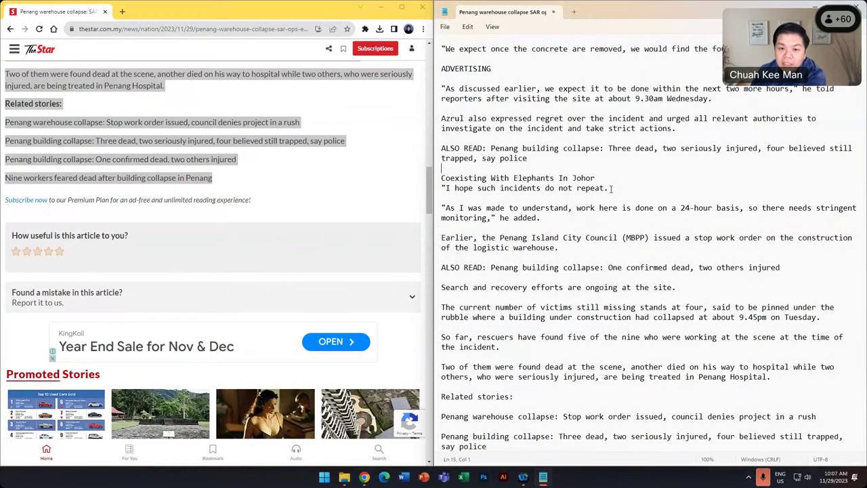
key("shift+End")
key("Delete")
key("Delete")
- Delete the two "ALSO READ: Penang building collapse" lines and their leftover blank lines from the Notepad text
left_click_drag(527, 158, 441, 148)
key("Delete")
key("Delete")
key("Delete")
left_click_drag(445, 228, 788, 231)
key("BackSpace")
key("BackSpace")
key("BackSpace")
key("BackSpace")
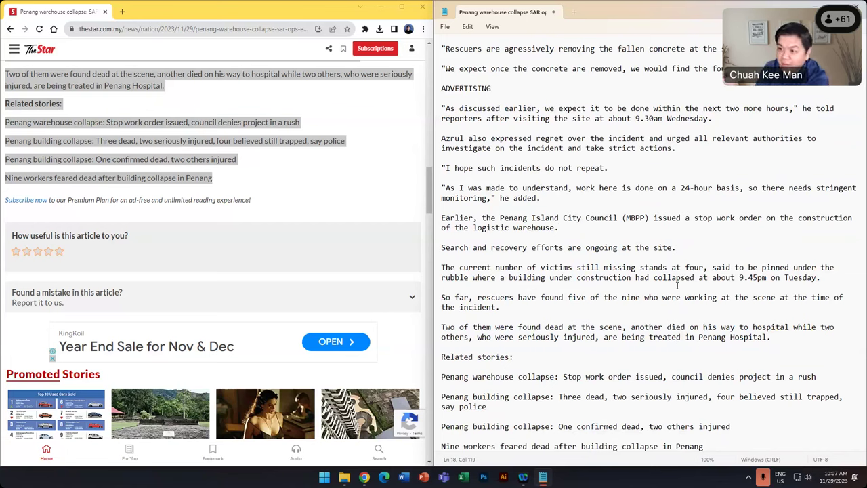
- Find and highlight the "ALSO READ" line about three dead and four believed trapped in the web article
scroll(271, 177, "up", 1)
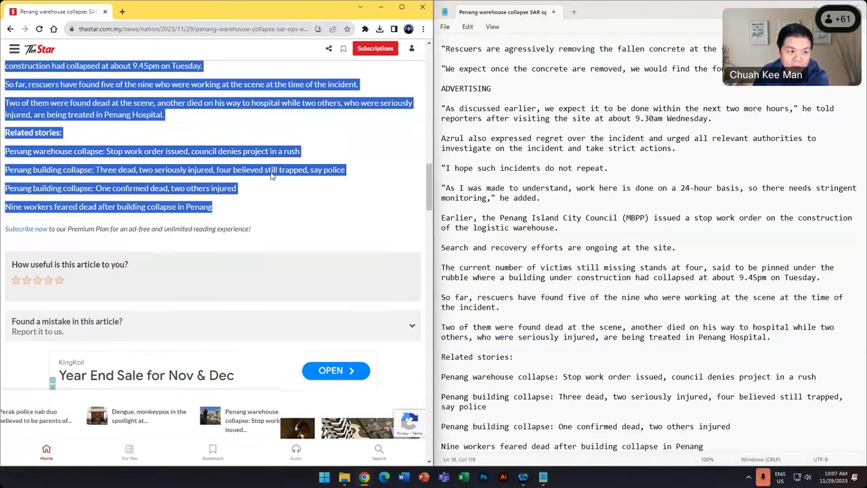
left_click(267, 198)
scroll(267, 199, "up", 3)
scroll(267, 198, "up", 1)
left_click_drag(5, 184, 400, 191)
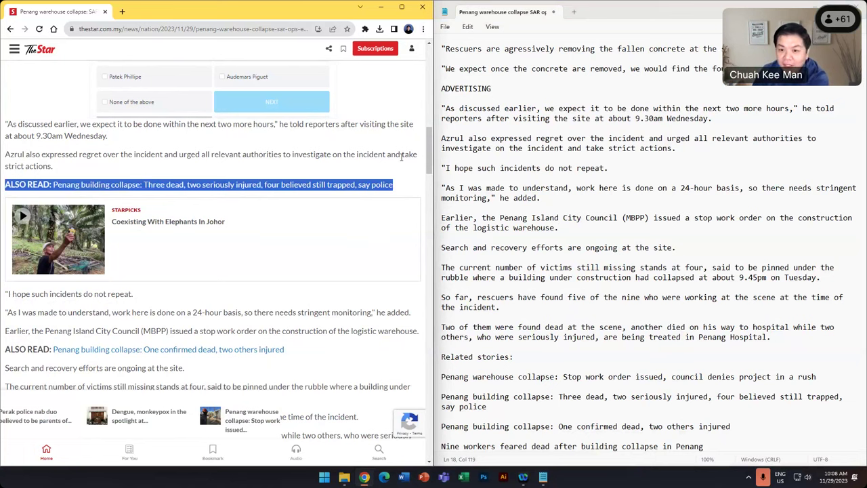
scroll(253, 241, "up", 3)
scroll(216, 240, "down", 3)
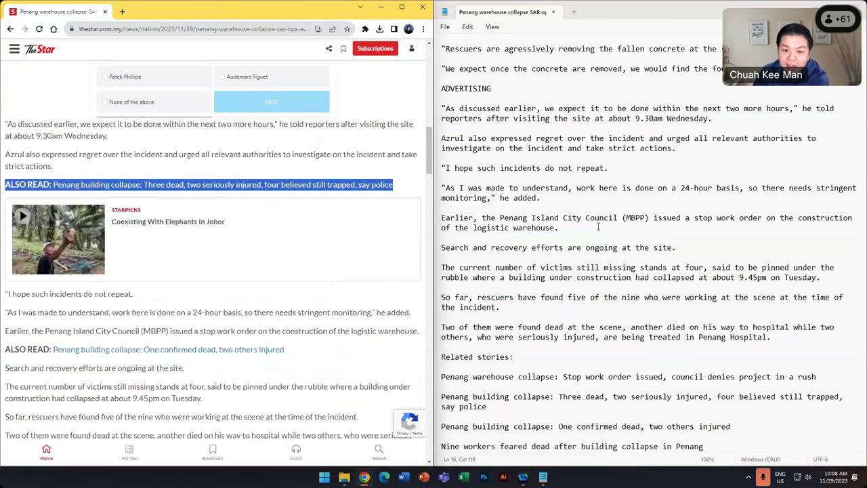
- Delete the "Related stories" heading and all the headlines below it from the end of the Notepad text
left_click_drag(442, 357, 725, 435)
key("Delete")
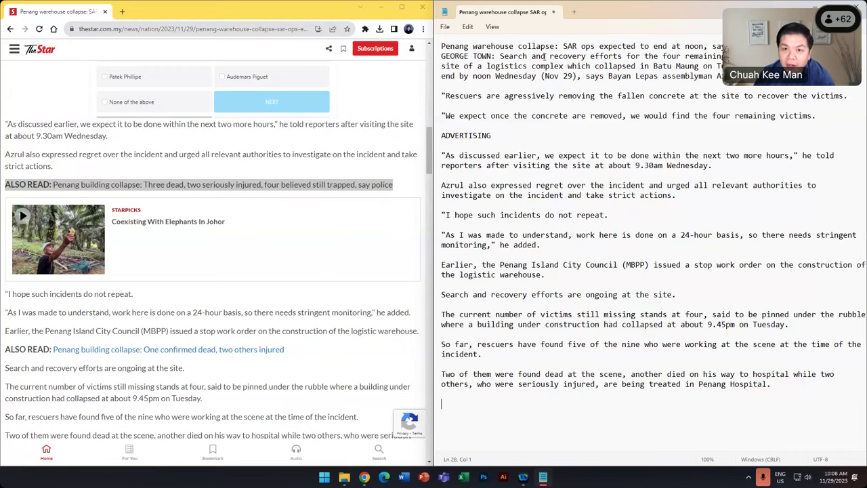
- Save the Notepad text to the Desktop as a text document named TheStar01 with UTF-8 encoding
left_click_drag(610, 11, 566, 78)
left_click(377, 94)
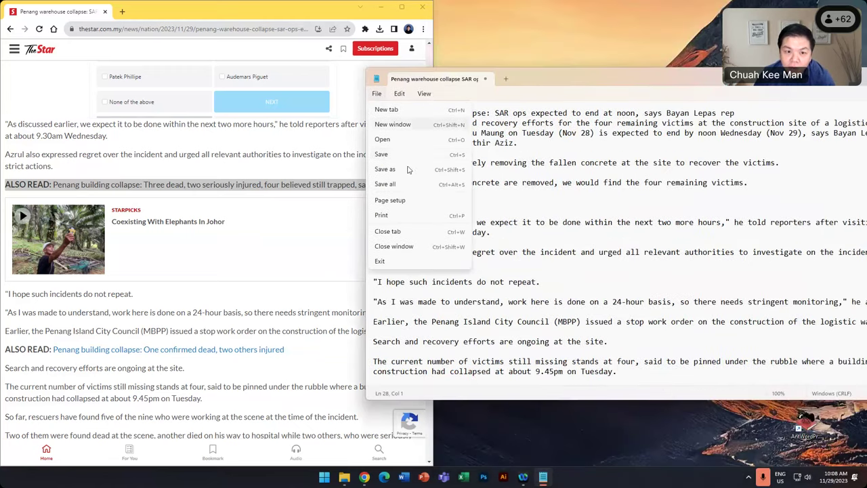
left_click(408, 169)
left_click(488, 263)
key("ctrl+a")
type("TheSta")
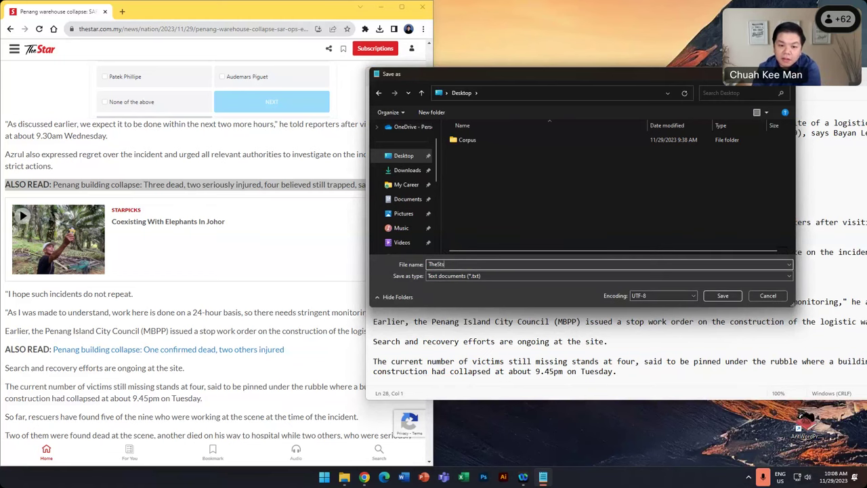
type("r")
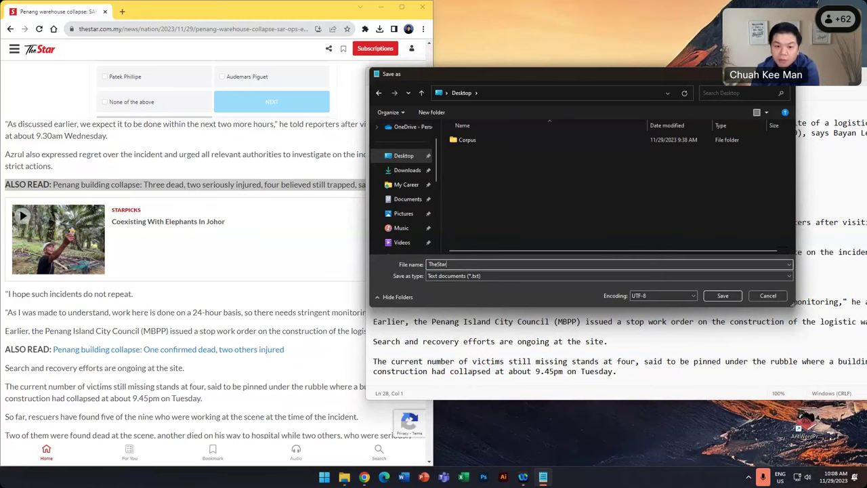
type("01")
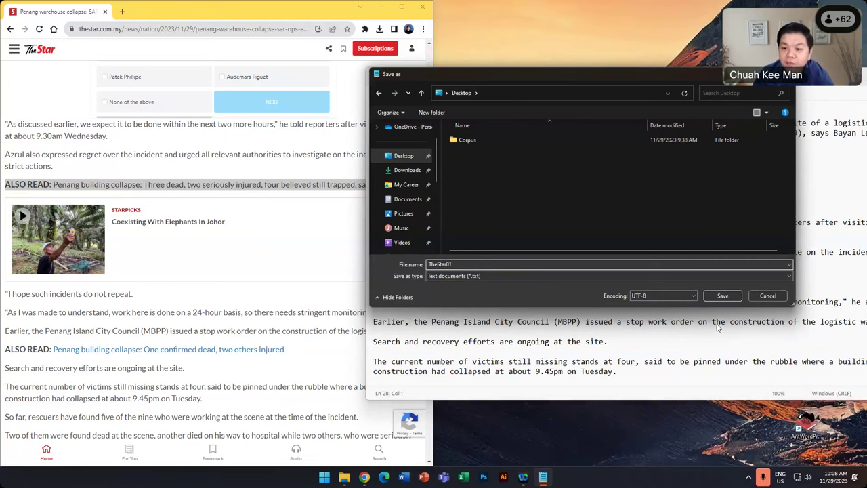
key("Return")
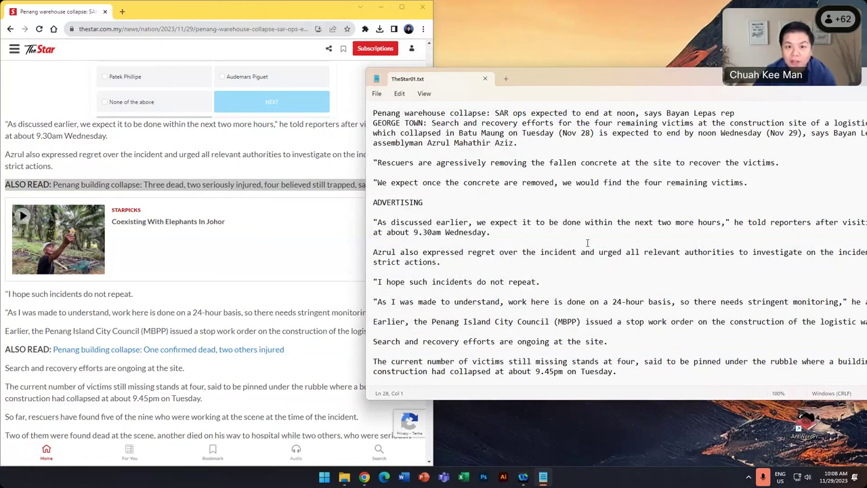
- Insert two blank lines after the paragraph ending "collapsed at about 9.45pm on Tuesday" in TheStar01.txt
left_click_drag(583, 83, 538, 68)
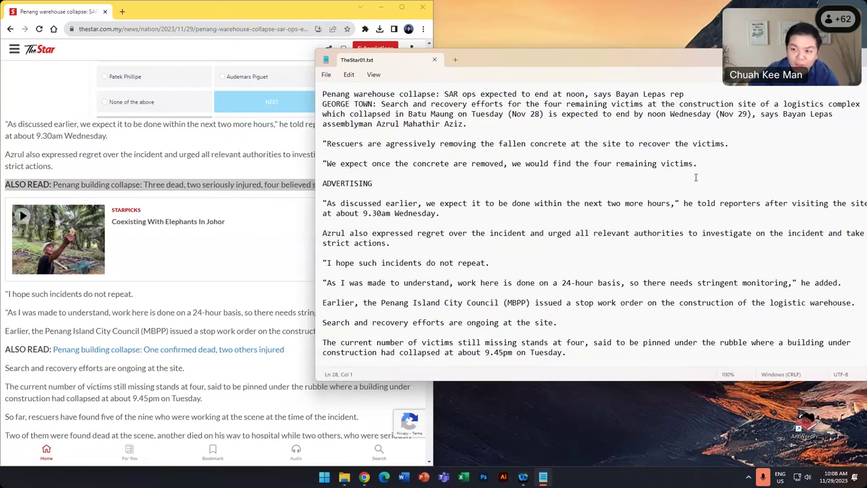
left_click(605, 352)
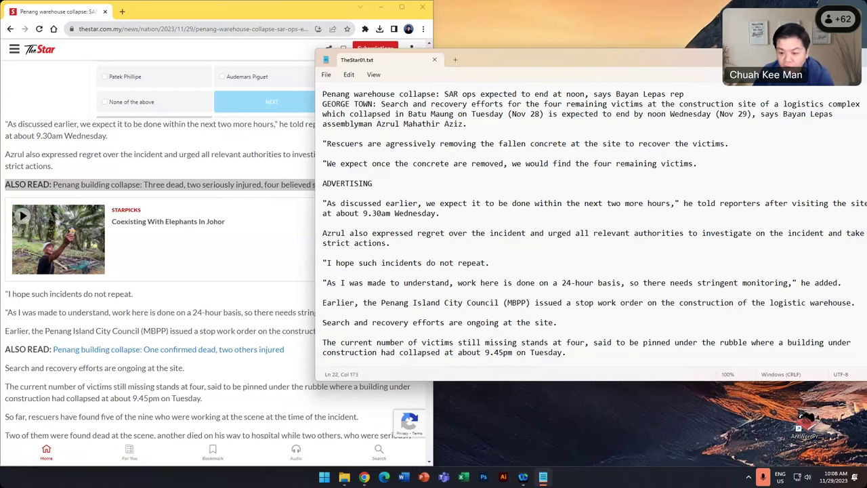
key("Return")
key("Return")
key("ctrl+v")
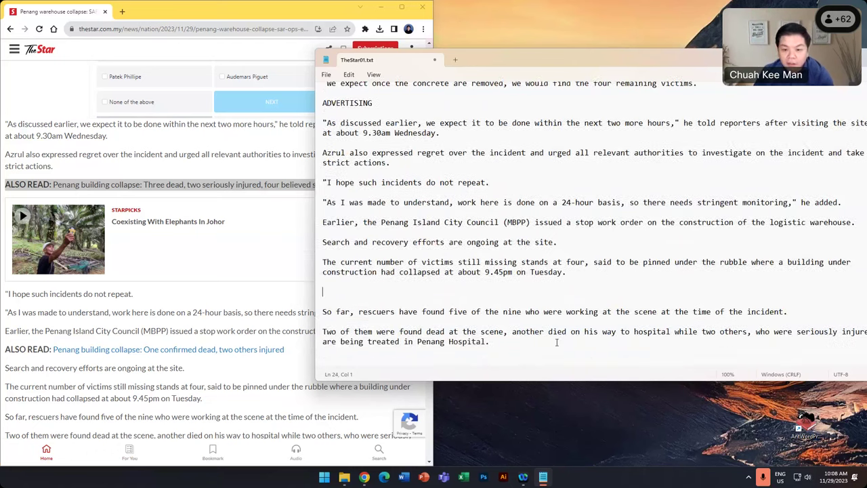
scroll(556, 342, "down", 1)
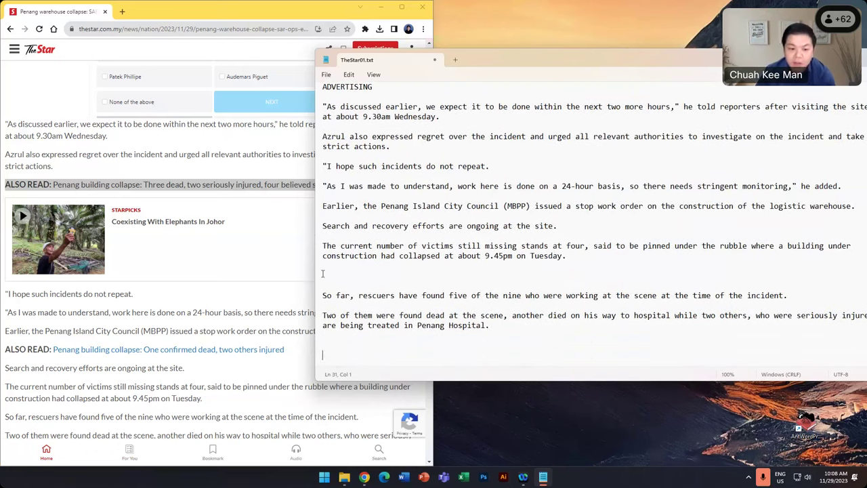
- Open The Star's article "GPS, Abang Jo play vital roles in ensuring unity govt's stability" and copy its headline to the end of TheStar01.txt
left_click(9, 30)
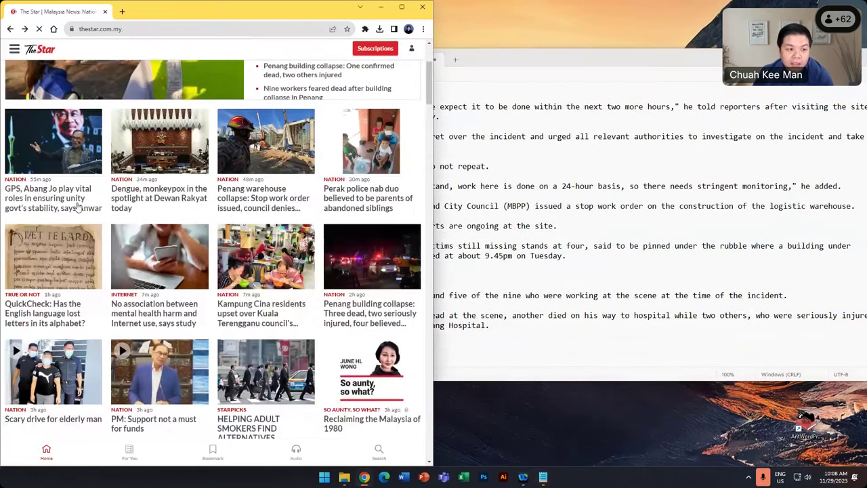
left_click(53, 197)
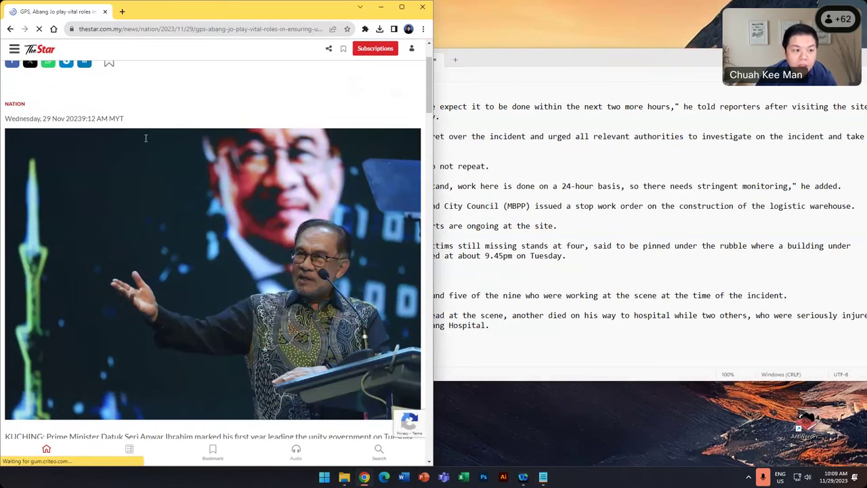
triple_click(179, 253)
right_click(180, 253)
left_click(203, 260)
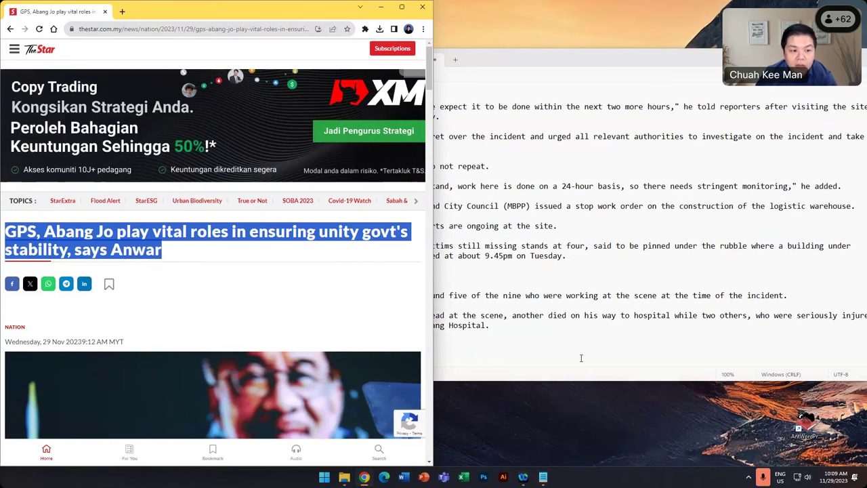
left_click(436, 345)
right_click(435, 345)
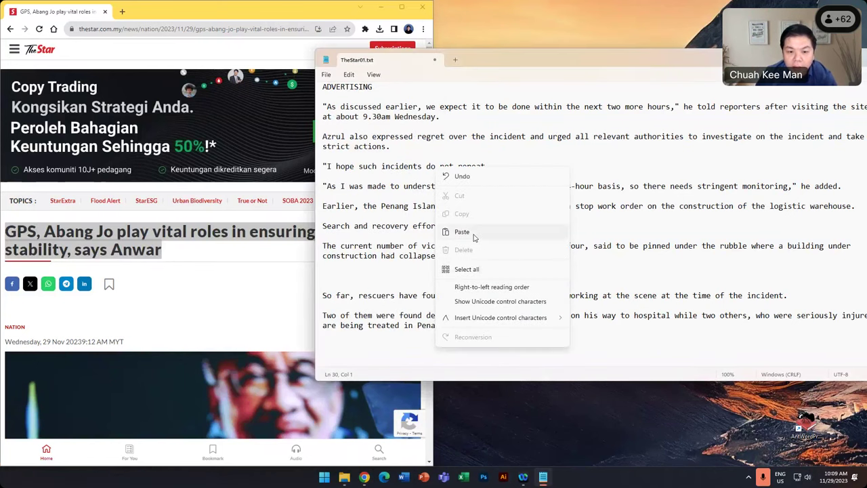
left_click(462, 232)
- Copy the article's two opening paragraphs, about the Kuching event and the GMBF gala dinner, below the new headline in Notepad
scroll(90, 266, "down", 5)
mouse_move(5, 233)
left_mouse_down()
mouse_move(379, 296)
mouse_move(370, 287)
mouse_move(12, 232)
left_mouse_up()
right_click(74, 234)
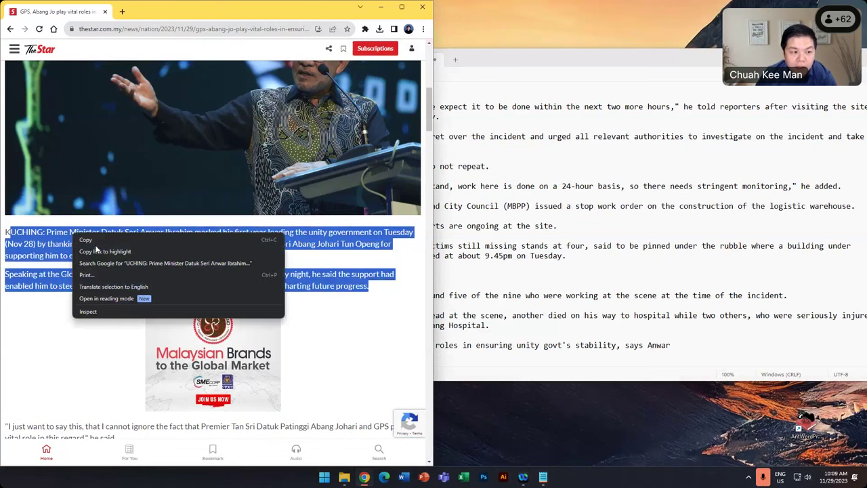
left_click(86, 240)
left_click(696, 345)
key("Return")
key("Return")
key("ctrl+v")
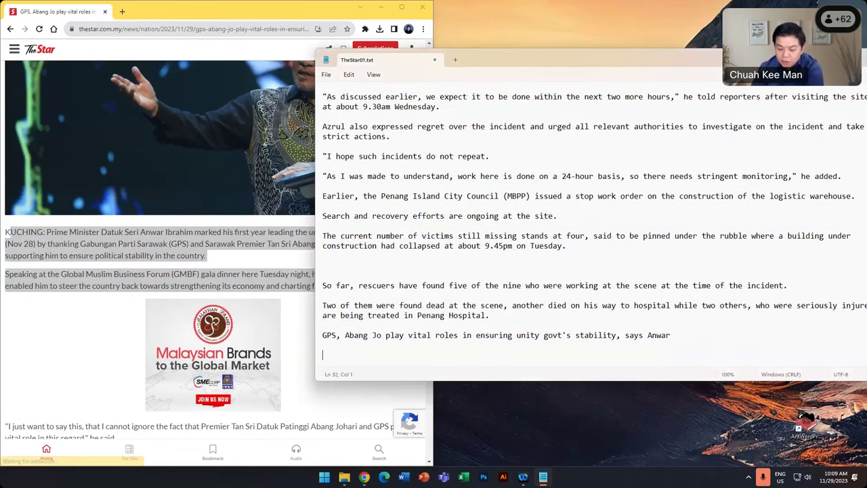
key("Return")
key("Return")
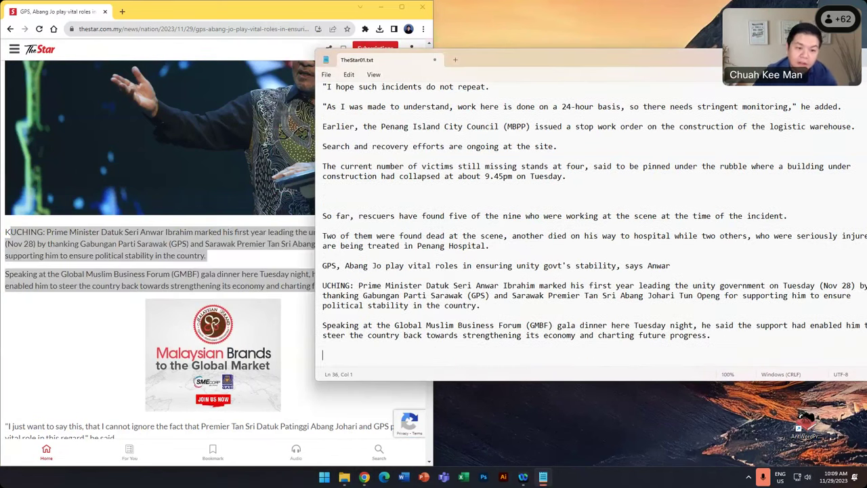
- Add the next two article paragraphs, from "I just want to say this" to "more stable after a year", to the Notepad text
left_click(239, 264)
scroll(286, 246, "down", 3)
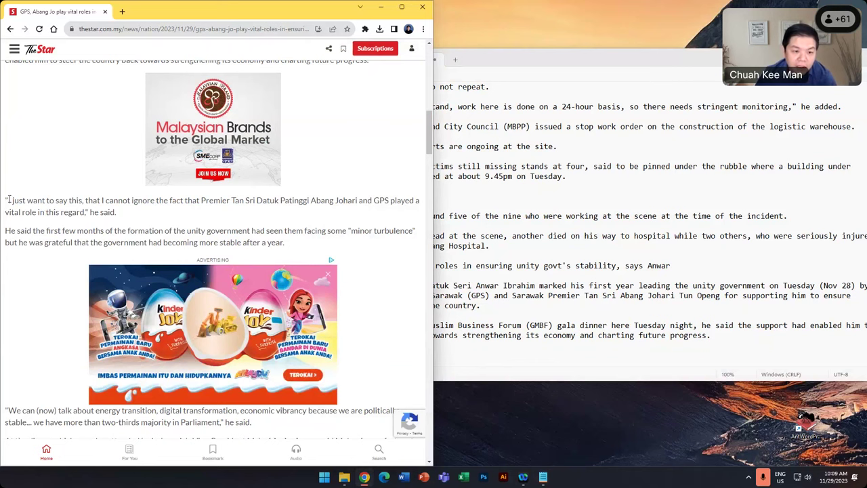
left_click_drag(5, 202, 284, 242)
right_click(266, 232)
left_click(284, 238)
left_click(729, 334)
key("Return")
key("Return")
key("ctrl+v")
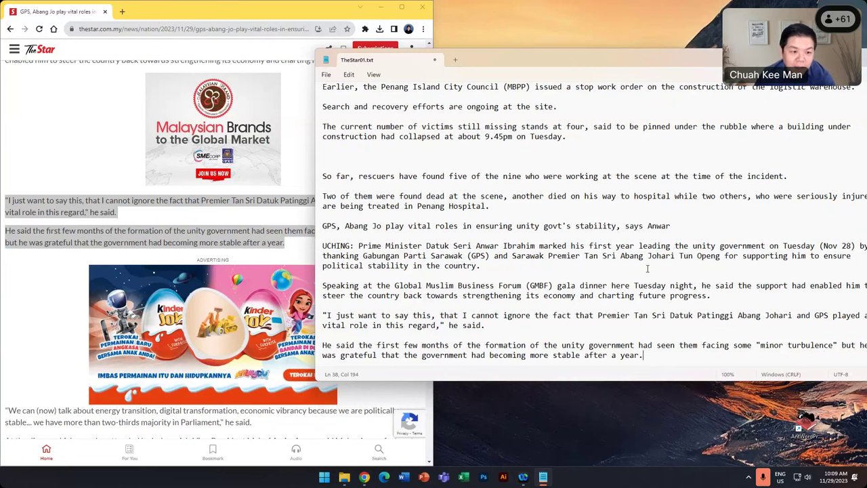
- Append the three article paragraphs from "We can (now) talk about energy transition" to "already developed earlier" to the Notepad text
left_click(209, 363)
scroll(203, 338, "down", 4)
left_click_drag(5, 184, 340, 273)
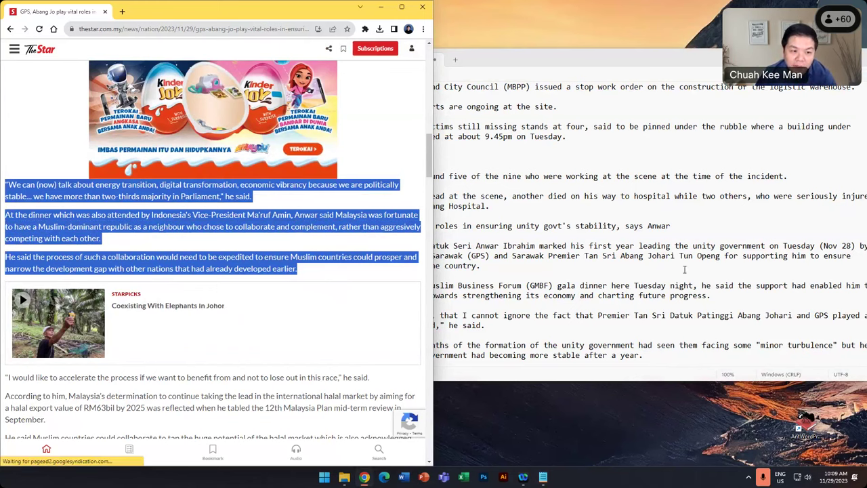
left_click(637, 333)
key("Return")
key("Return")
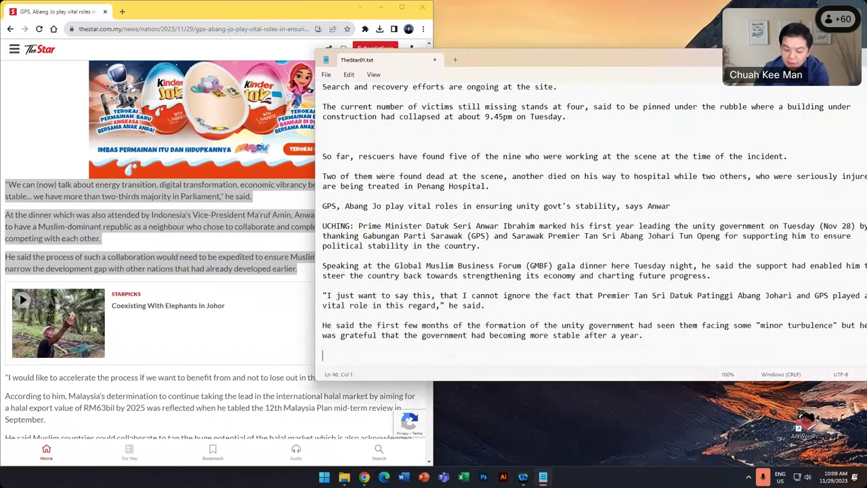
key("ctrl+v")
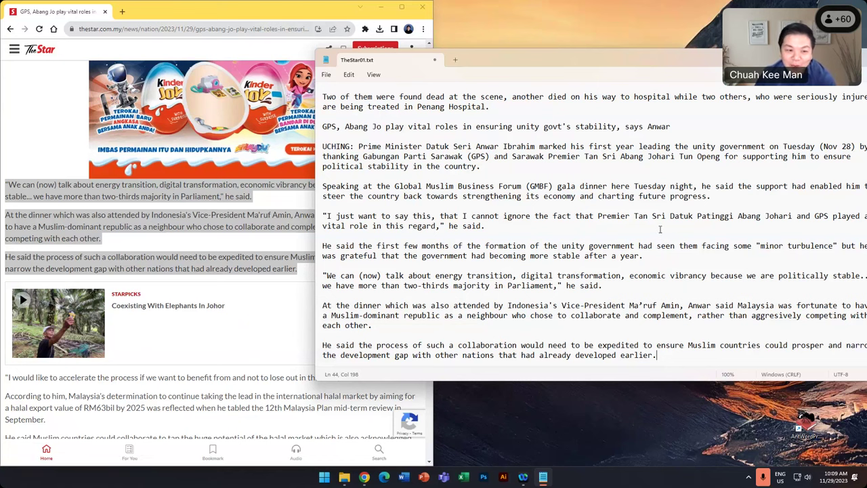
- Delete the "ADVERTISING" line and its surplus blank line from the first article, and save TheStar01.txt
scroll(630, 224, "up", 10)
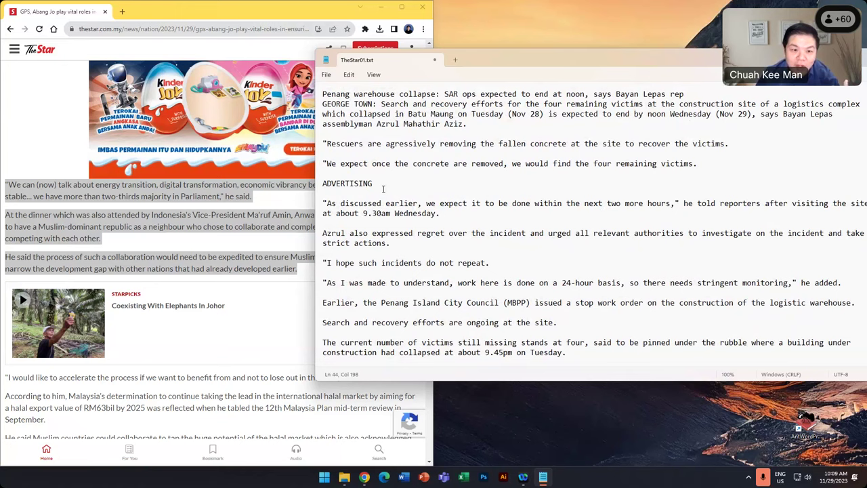
left_click_drag(383, 184, 323, 184)
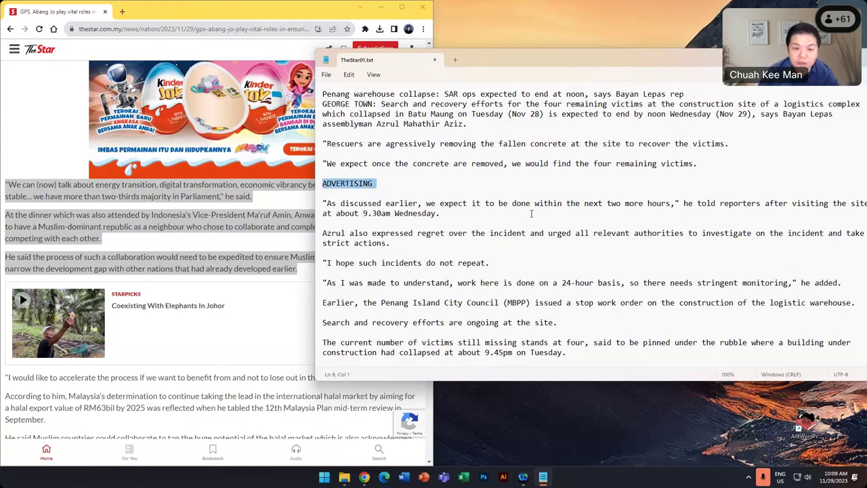
key("BackSpace")
key("BackSpace")
key("BackSpace")
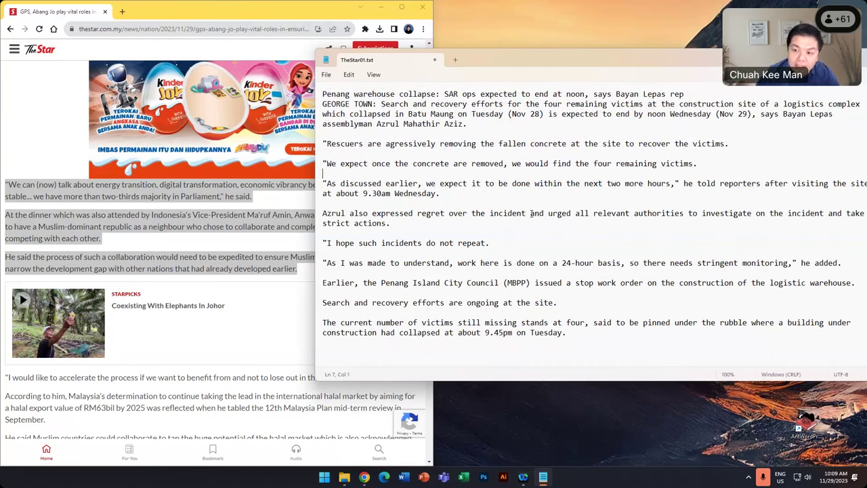
left_click(327, 75)
key("Escape")
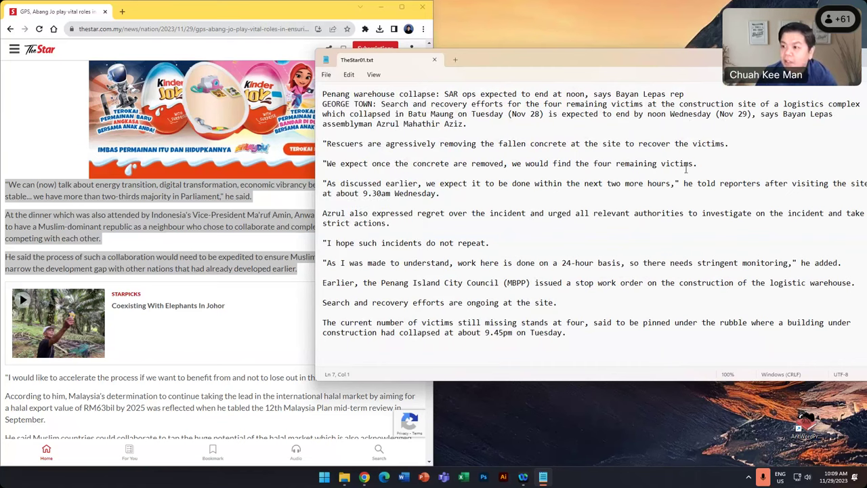
- Clear the desktop by minimizing the browser and closing the Notepad window
left_click_drag(542, 59, 462, 86)
left_click_drag(223, 10, 328, 90)
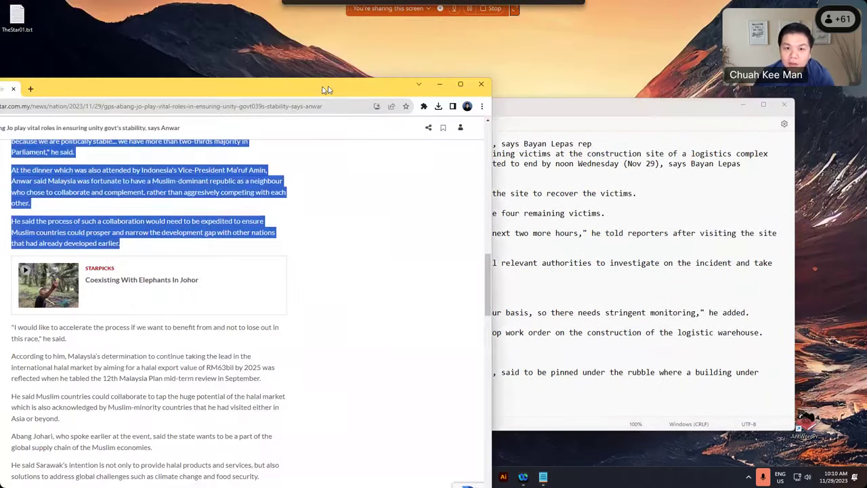
left_click(441, 85)
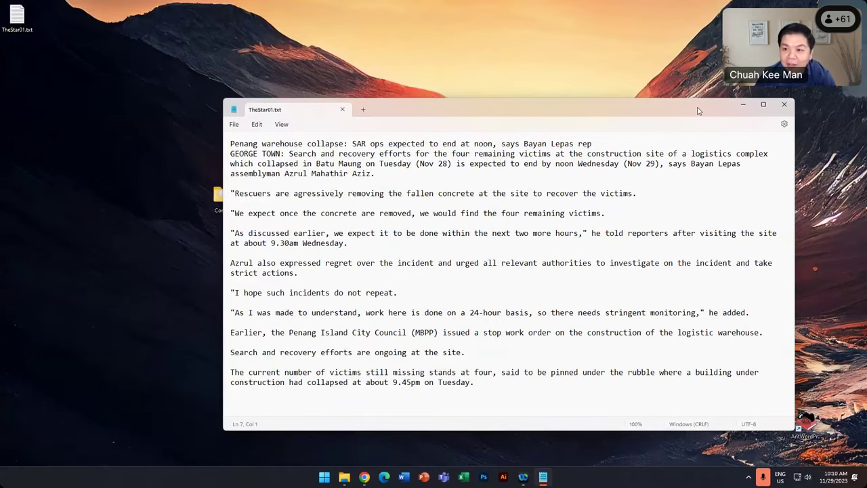
left_click(785, 106)
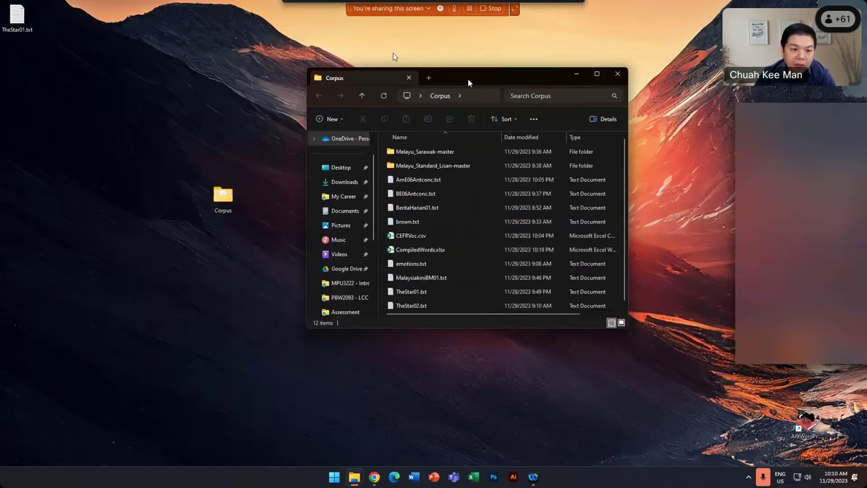
- Open the Corpus folder in a window enlarged to show the file sizes, and select brown.txt
left_click_drag(393, 68, 248, 32)
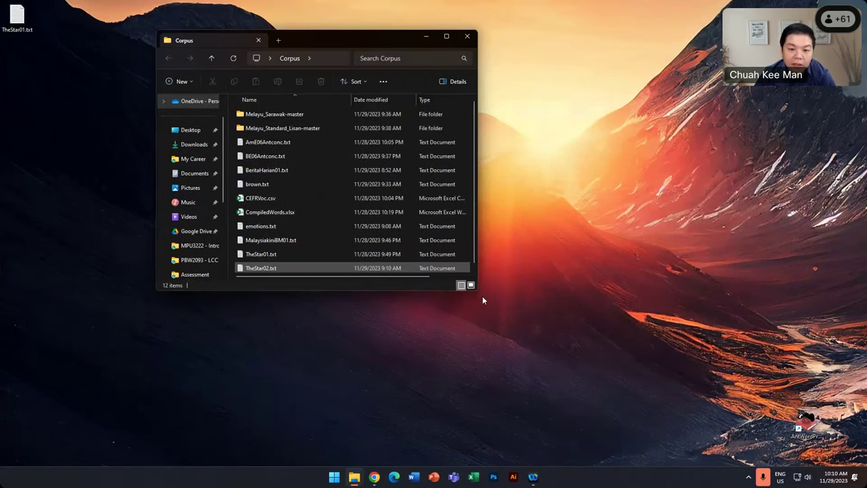
left_click_drag(477, 290, 561, 386)
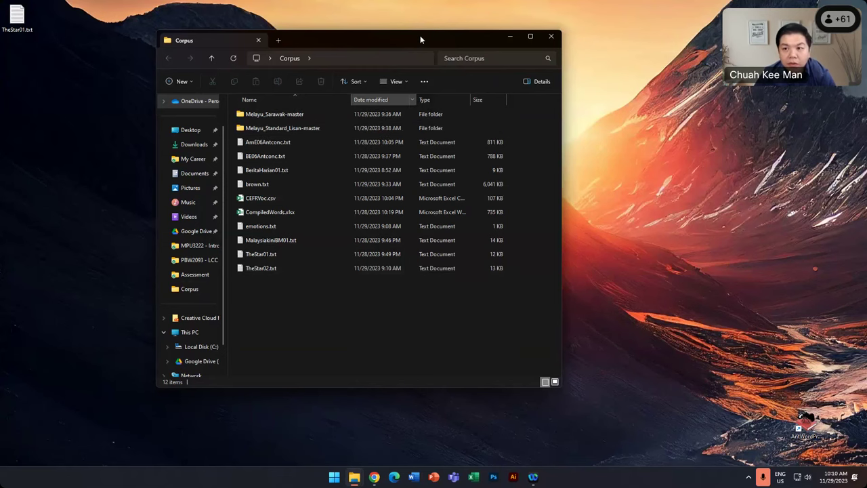
left_click_drag(420, 35, 626, 87)
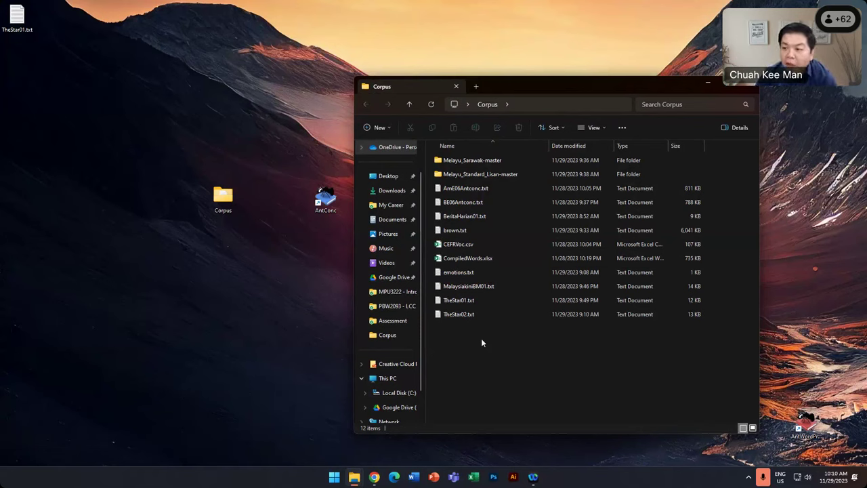
left_click(477, 229)
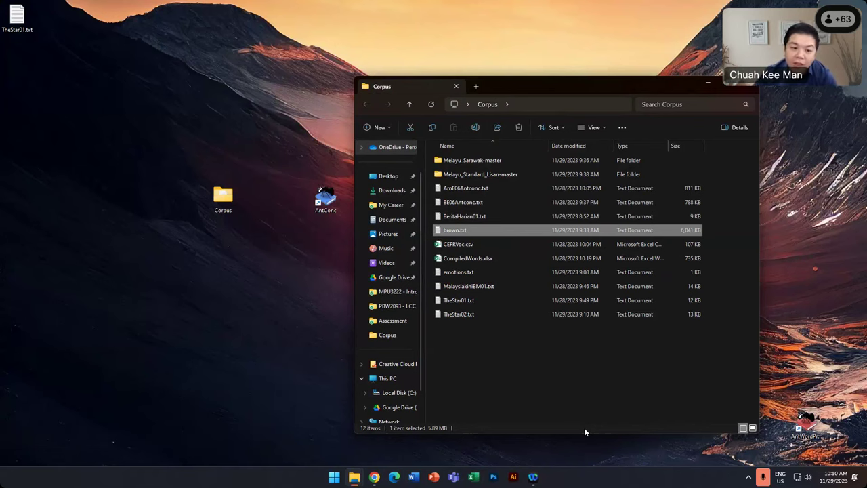
- Launch AntConc from the desktop and shift its window slightly aside
double_click(324, 199)
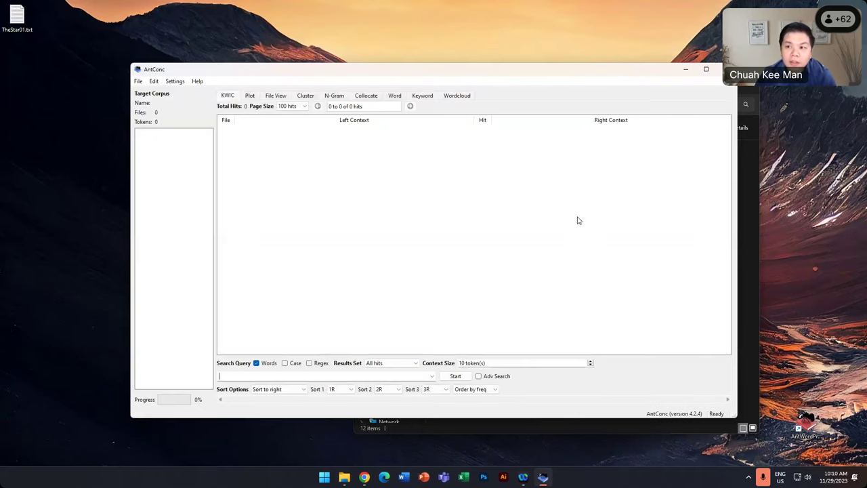
left_click_drag(470, 75, 447, 76)
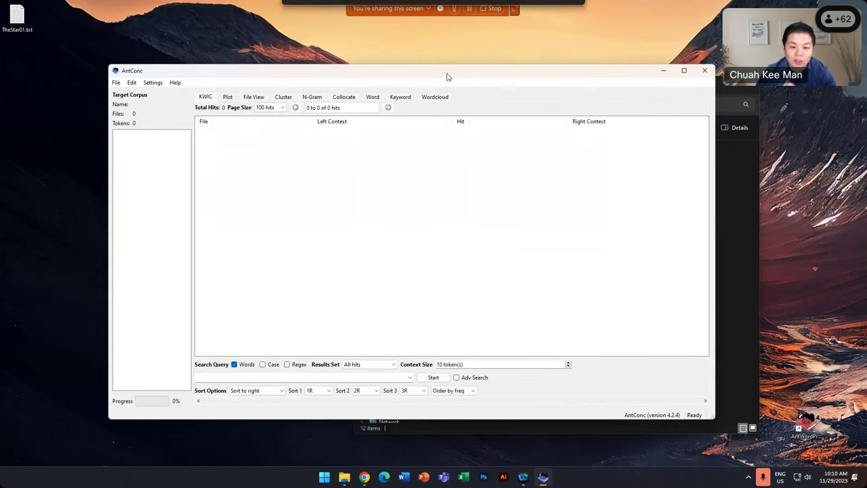
left_click(159, 84)
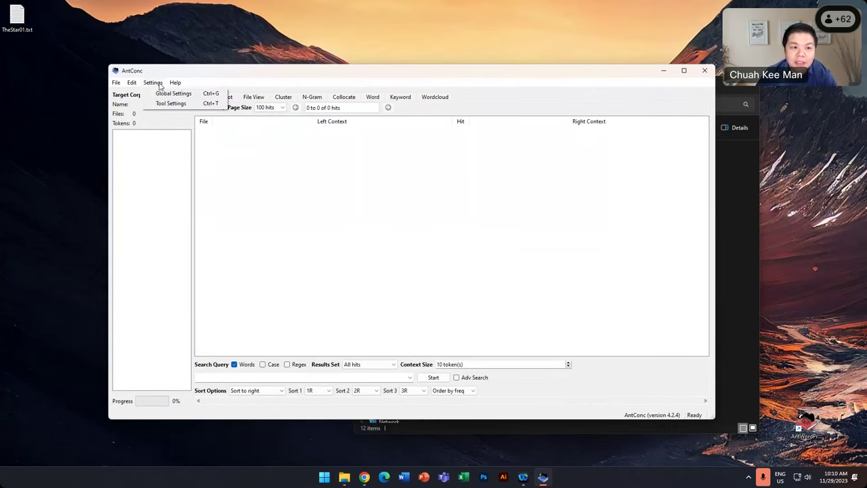
left_click(172, 103)
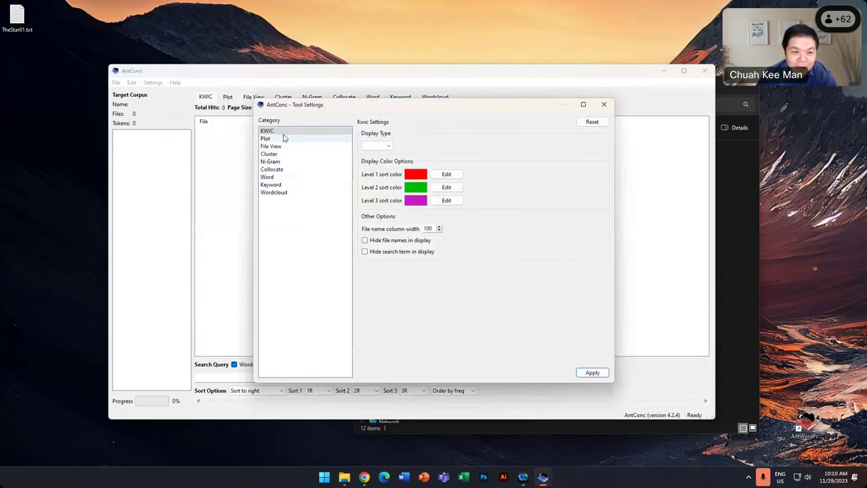
left_click(604, 105)
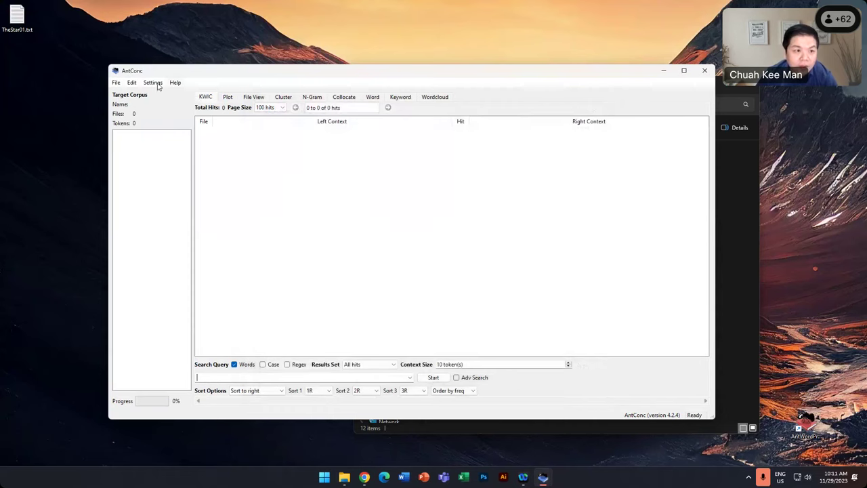
left_click(155, 83)
left_click(167, 105)
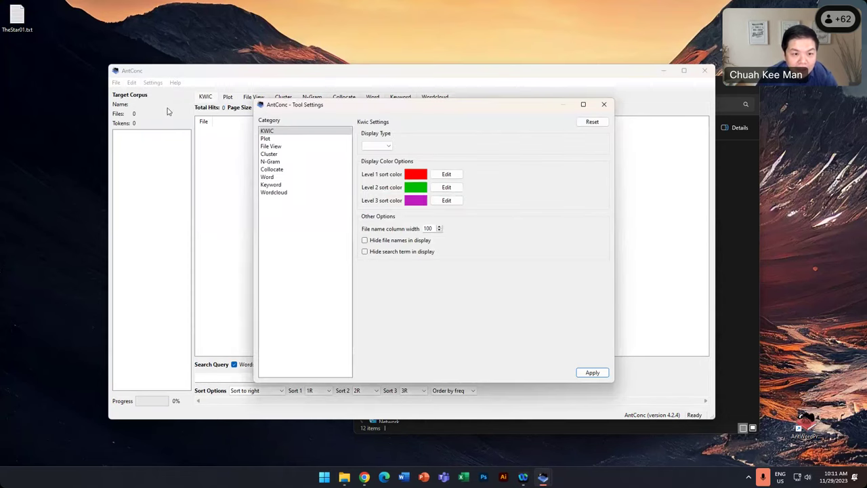
left_click(605, 105)
- Set the font size to 16 in the Global Settings and apply the change
left_click(154, 83)
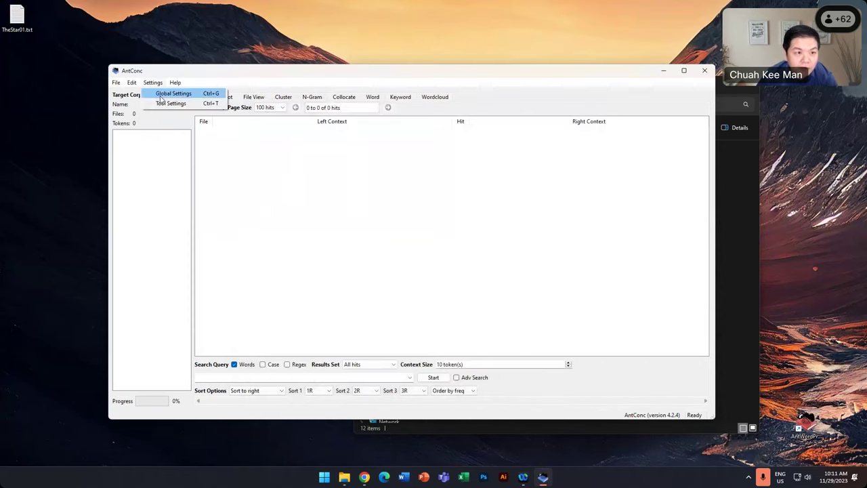
left_click(161, 94)
left_click(281, 147)
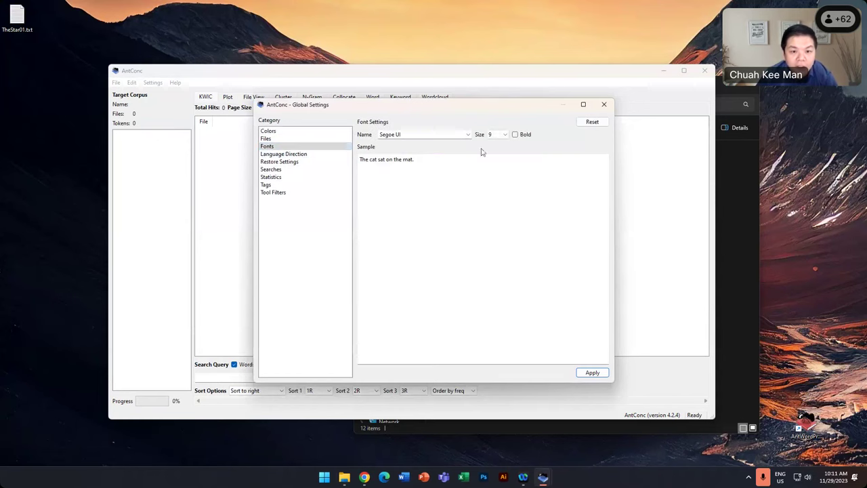
left_click(504, 136)
left_click(499, 177)
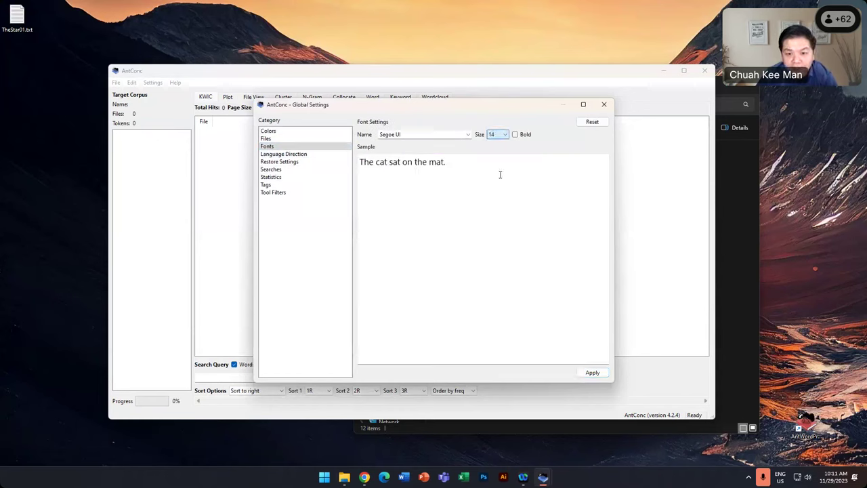
left_click(503, 137)
left_click(498, 187)
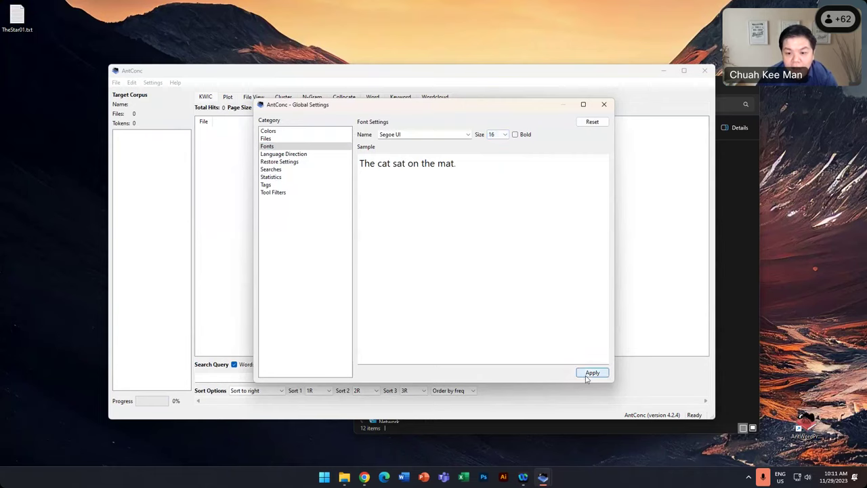
left_click(587, 373)
- Reposition and enlarge the AntConc window so that it covers most of the desktop
left_click_drag(466, 76, 456, 65)
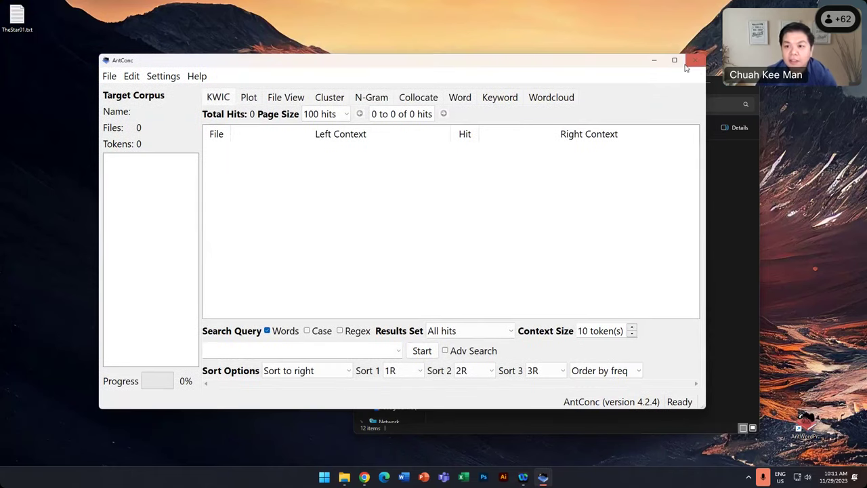
left_click_drag(706, 84, 823, 86)
left_click_drag(642, 66, 550, 26)
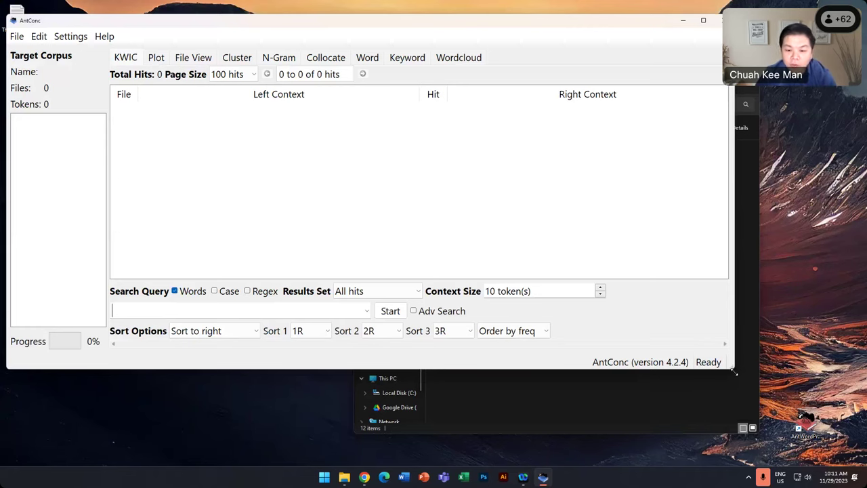
left_click_drag(733, 371, 825, 465)
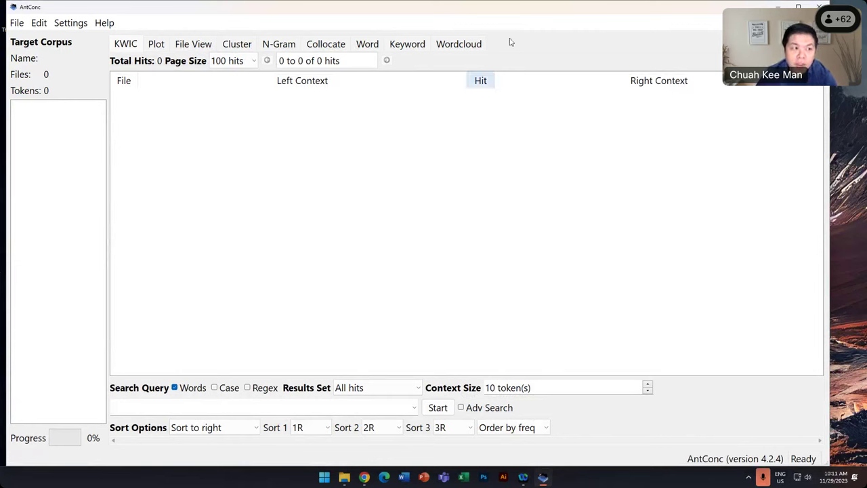
double_click(571, 12)
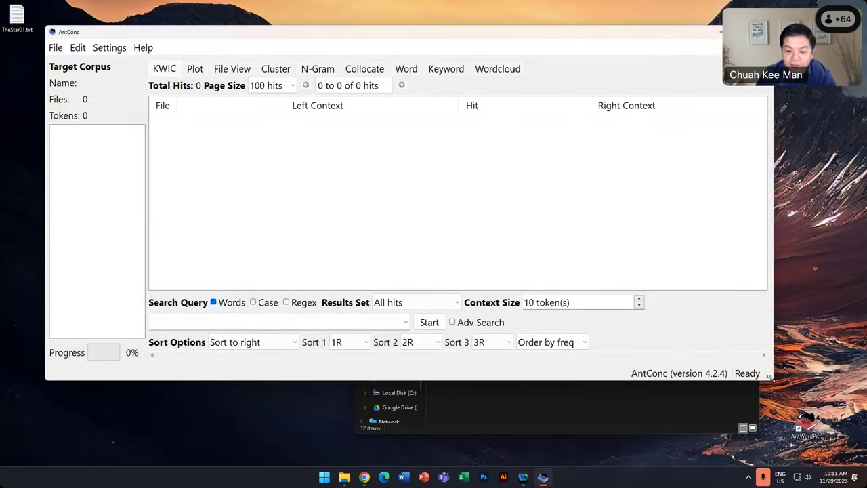
left_click_drag(770, 377, 825, 450)
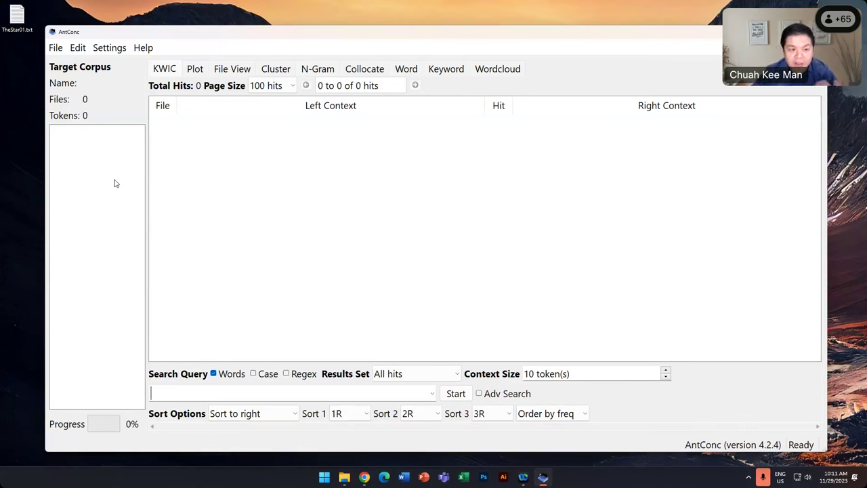
left_click(55, 49)
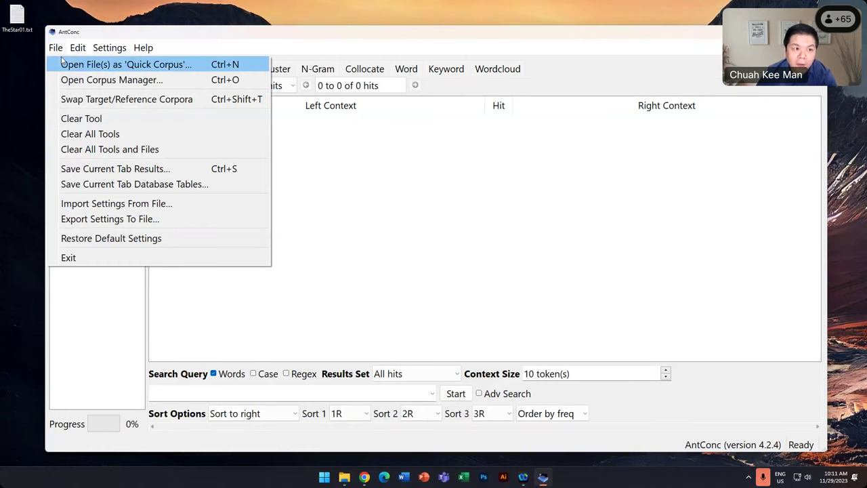
left_click(151, 68)
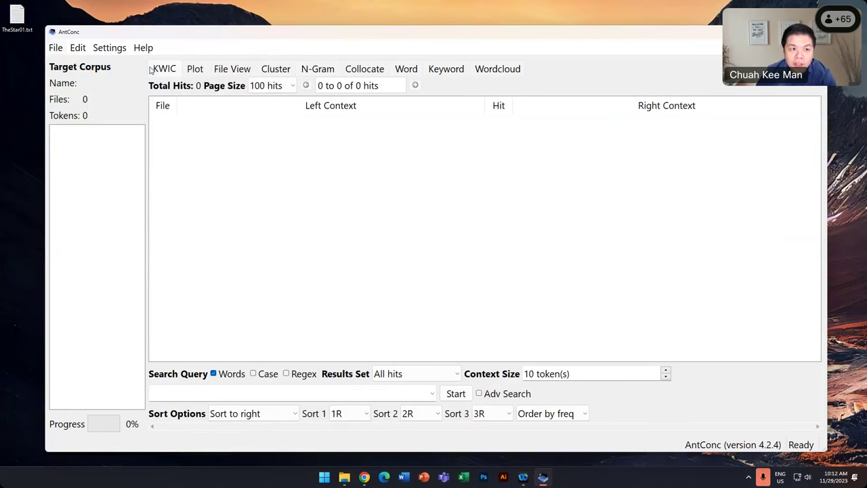
left_click(82, 128)
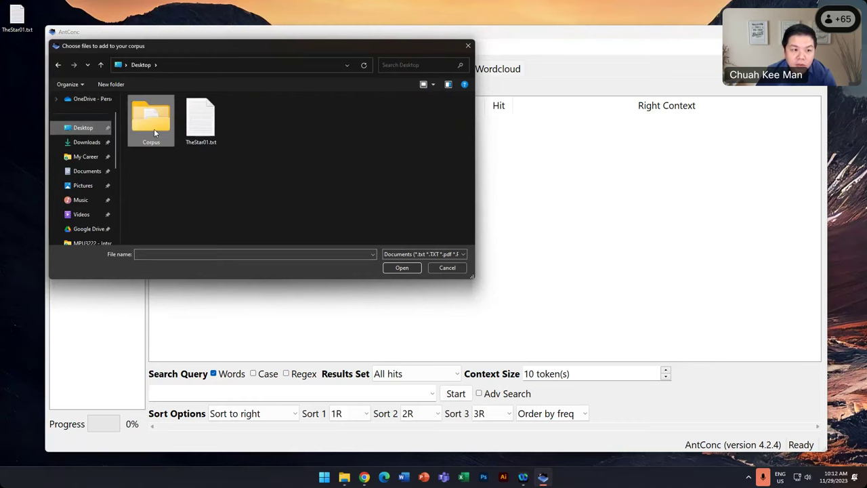
double_click(154, 128)
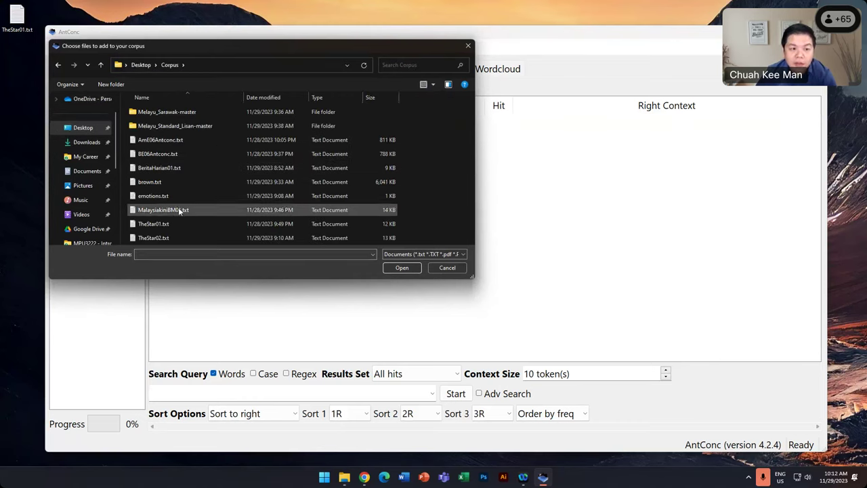
left_click(165, 223)
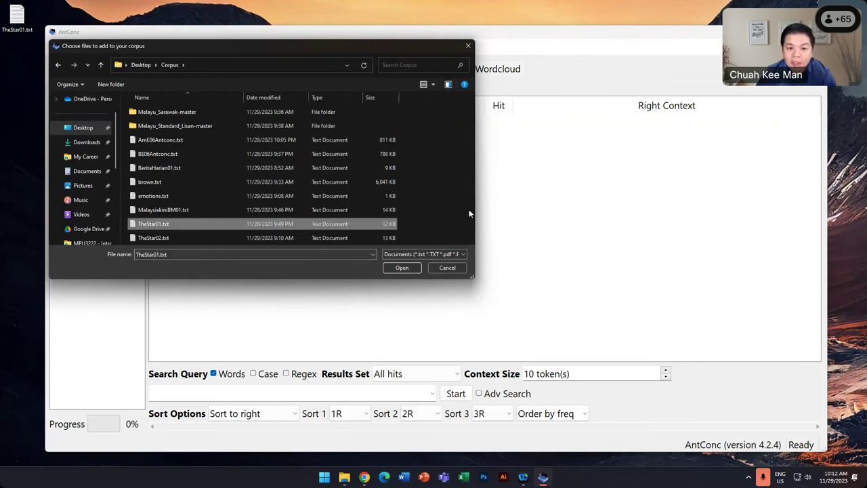
left_click(447, 267)
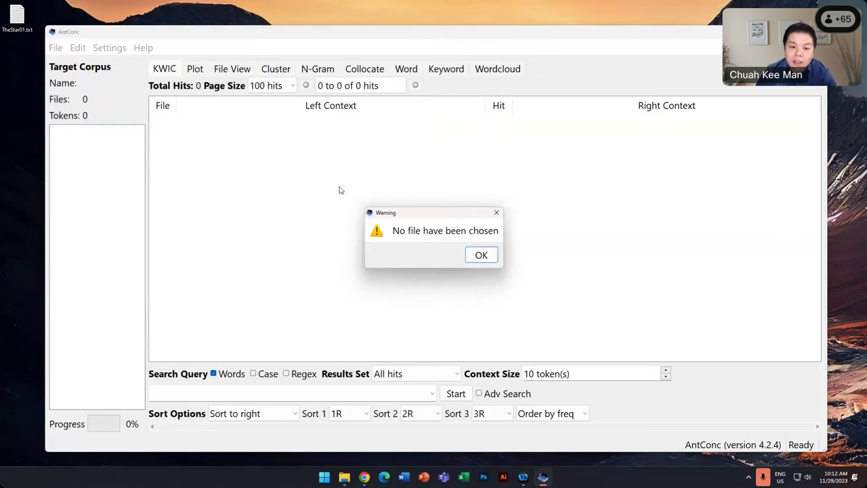
left_click(480, 255)
- Open the Corpus Manager, and enlarge and reposition its window over the main window
left_click(76, 49)
mouse_move(55, 47)
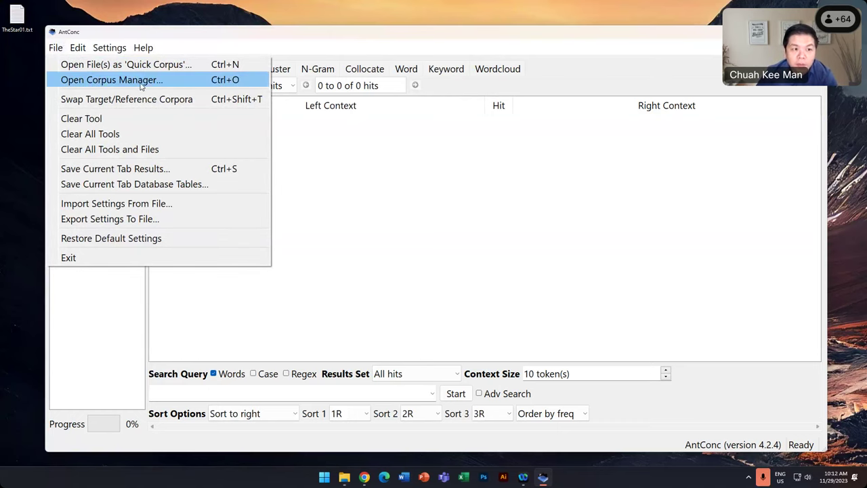
left_click(102, 81)
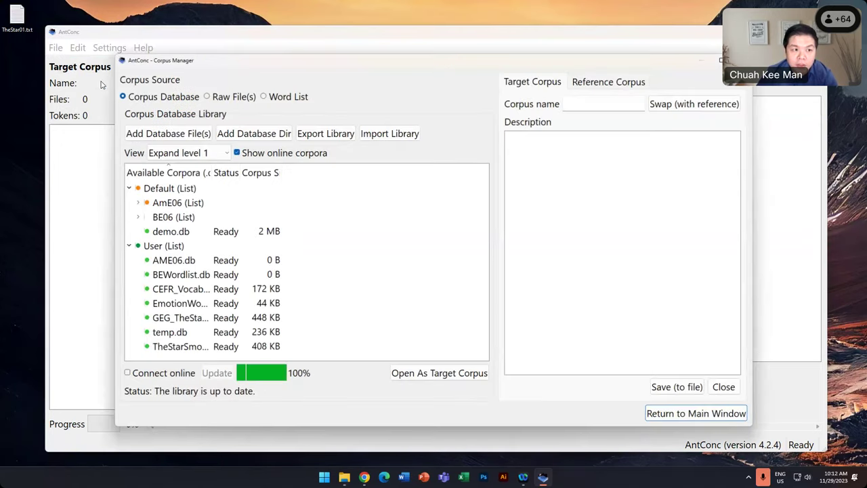
left_click_drag(330, 59, 422, 31)
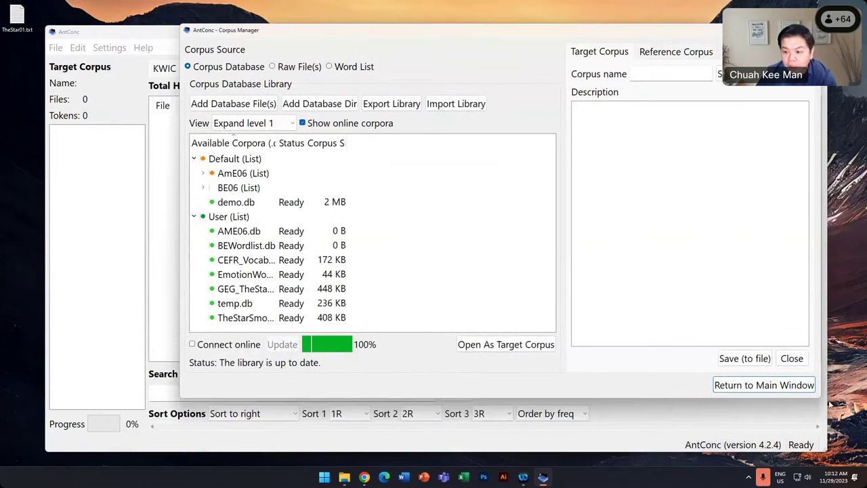
left_click_drag(821, 400, 847, 439)
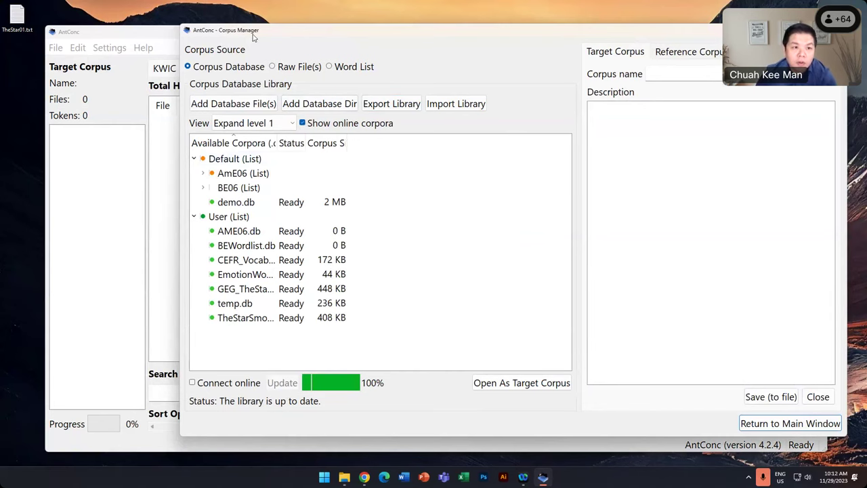
left_click_drag(253, 38, 200, 43)
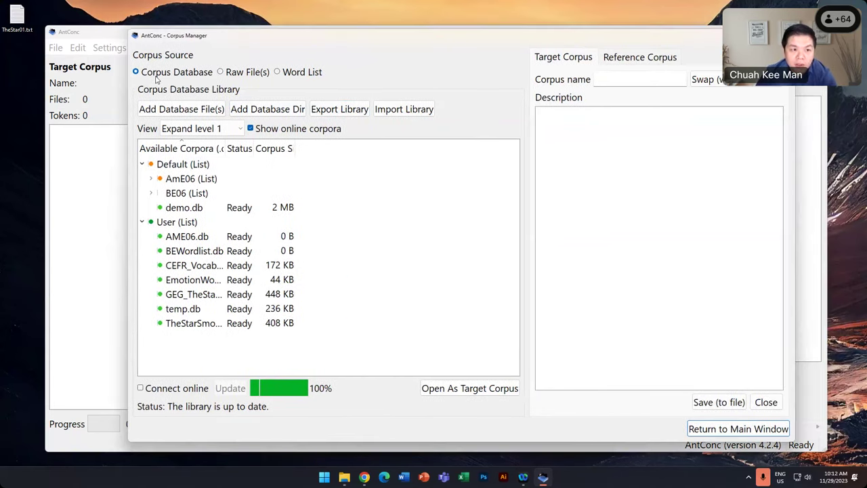
- Look through the Raw File(s) and Word List corpus sources, and return to the Corpus Database source
left_click(236, 76)
left_click(296, 76)
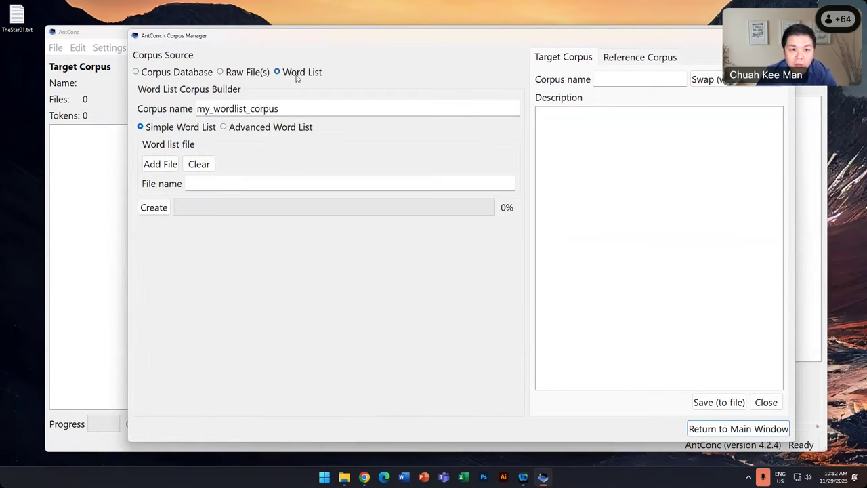
left_click(220, 72)
left_click(136, 72)
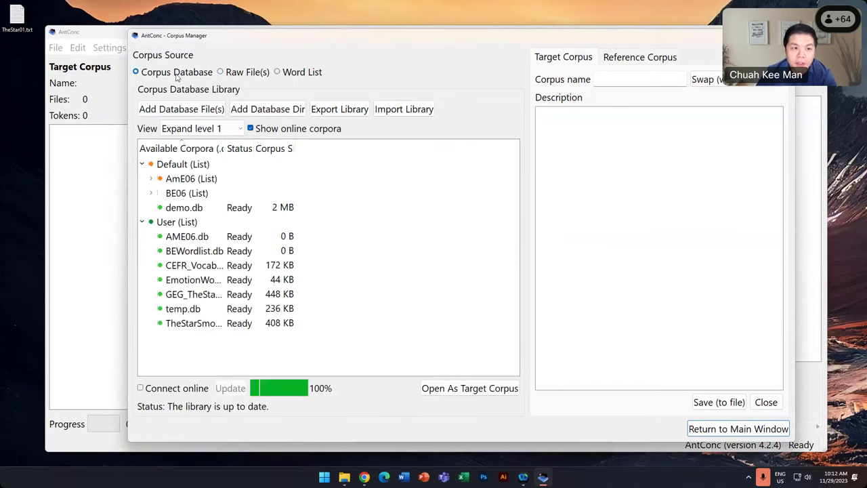
- Collapse the User list and examine the databases offered in the default AmE06 and BE06 lists
left_click(140, 224)
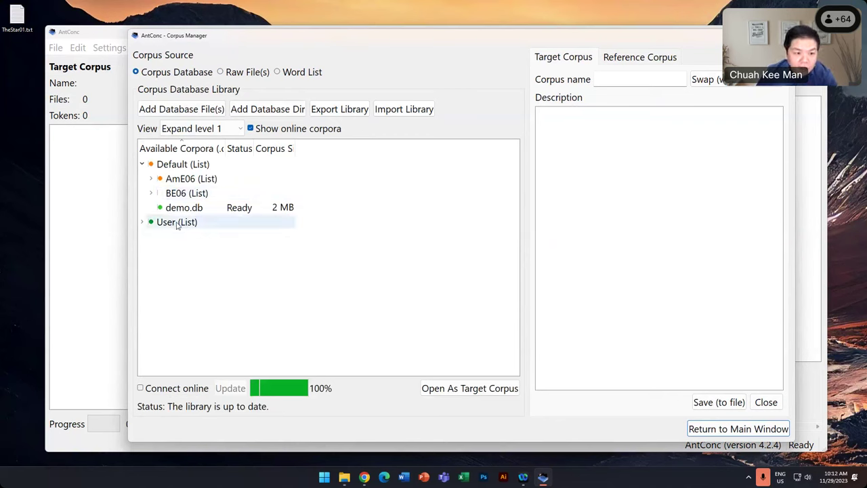
left_click(151, 178)
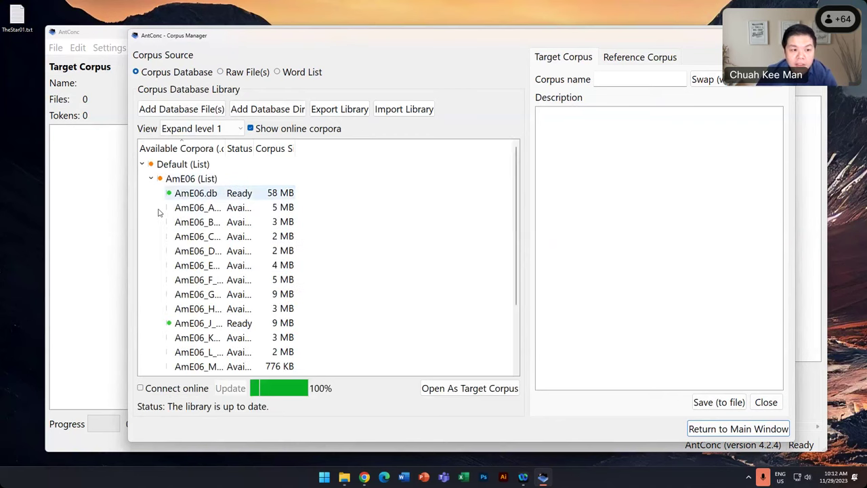
left_click(150, 179)
left_click(151, 193)
left_click(150, 178)
left_click(150, 178)
left_click(151, 193)
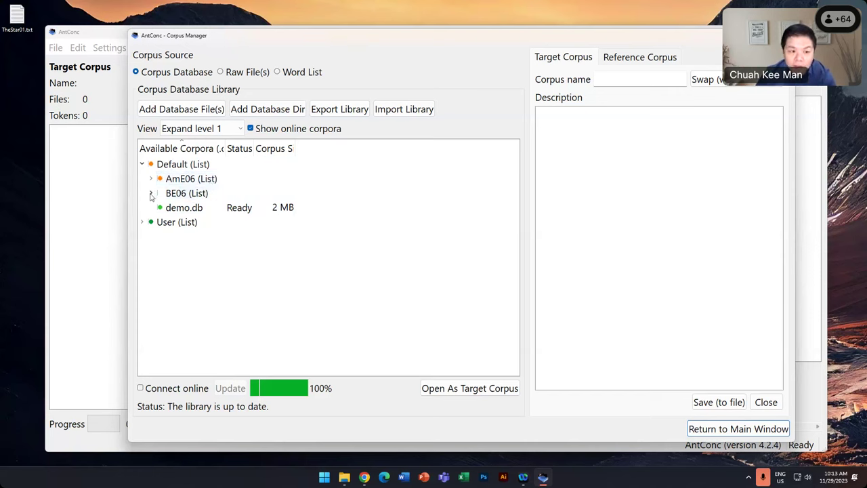
- Expand the BE06 list and widen the Available Corpora column to show the full database names
left_click(151, 194)
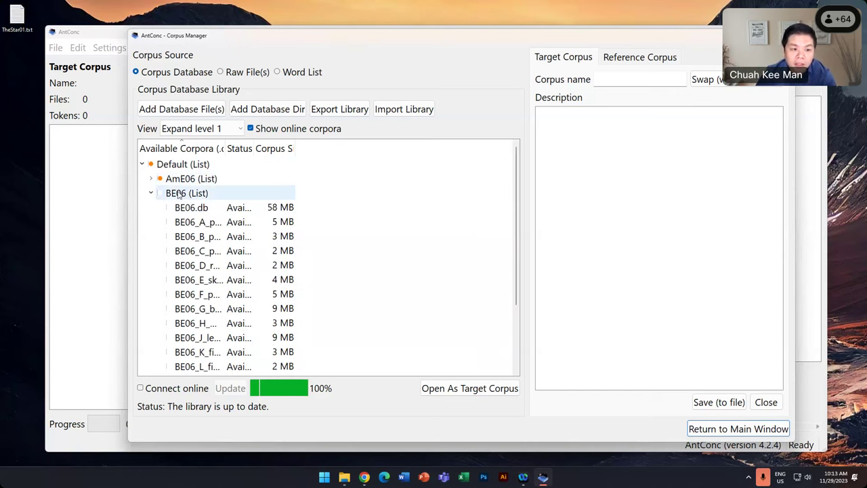
scroll(197, 203, "down", 2)
scroll(217, 207, "up", 2)
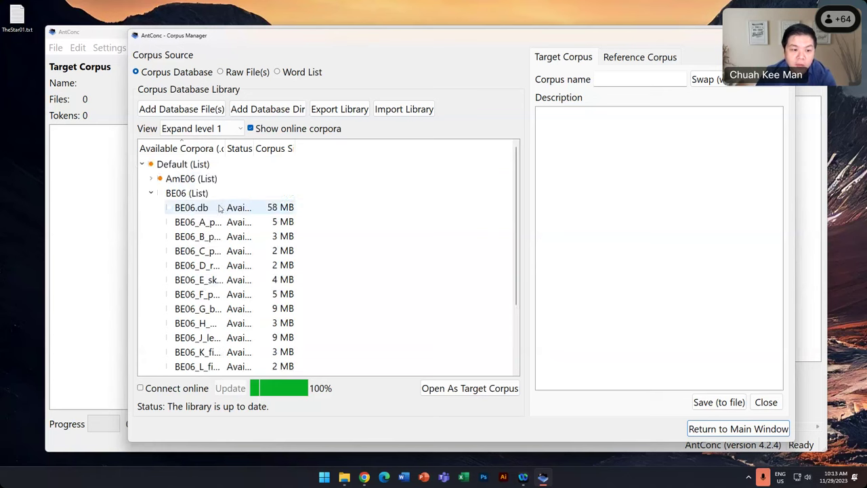
left_click_drag(225, 148, 355, 155)
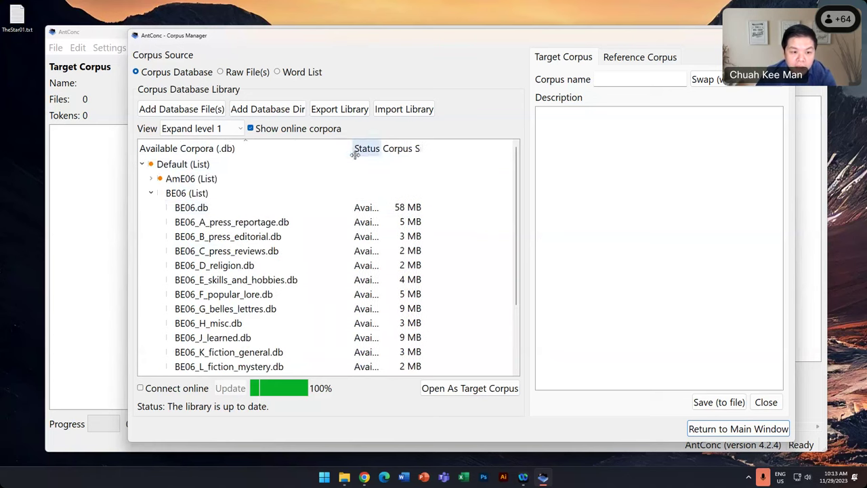
scroll(296, 258, "down", 1)
scroll(271, 218, "up", 1)
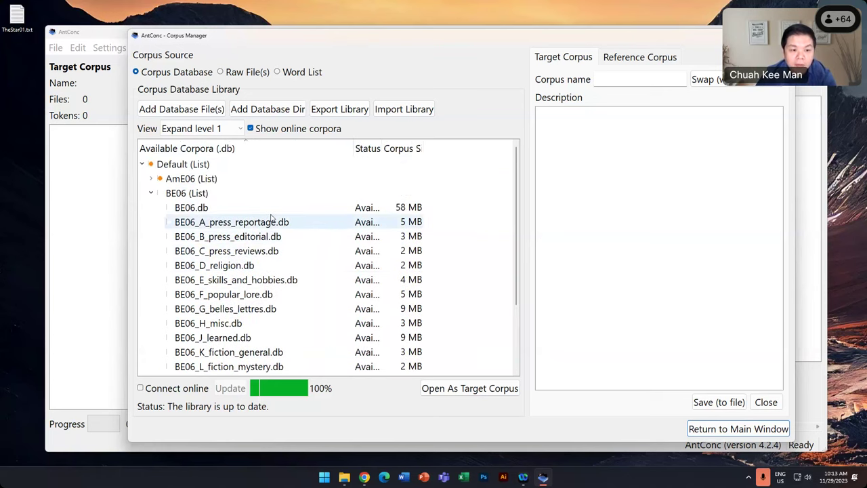
- Examine the databases in the BE06 and AmE06 lists and widen the Status column to show its full text
scroll(256, 255, "down", 1)
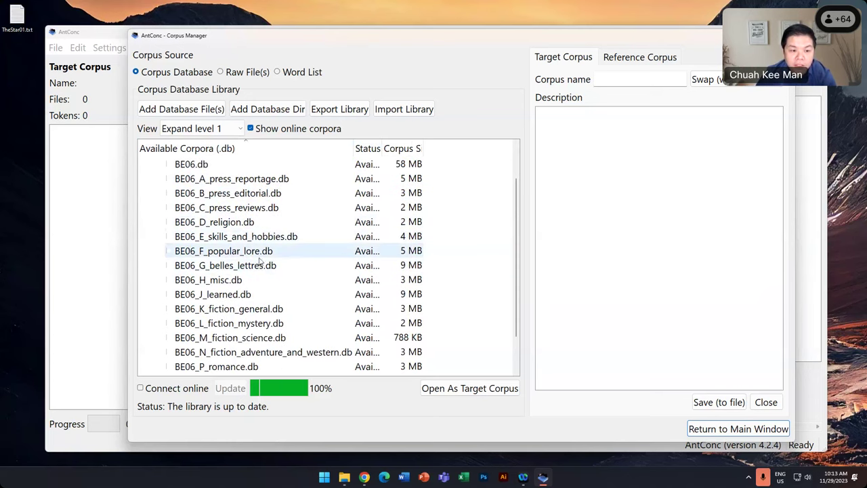
scroll(260, 261, "down", 1)
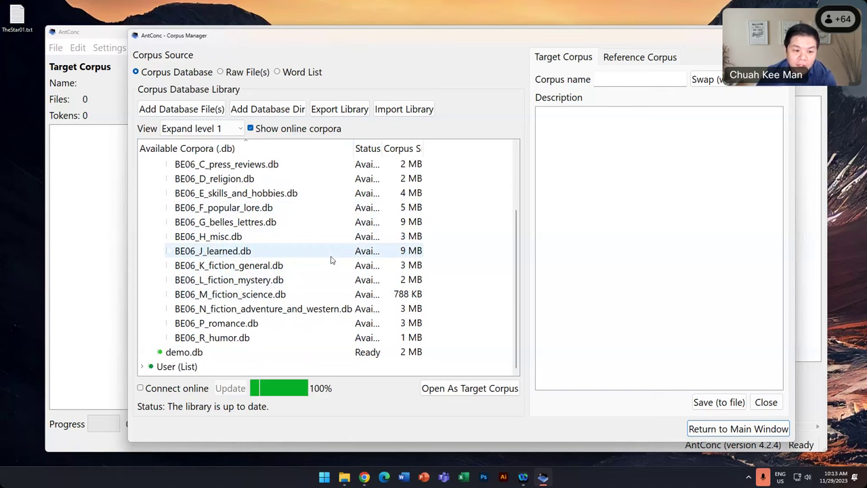
scroll(330, 258, "up", 2)
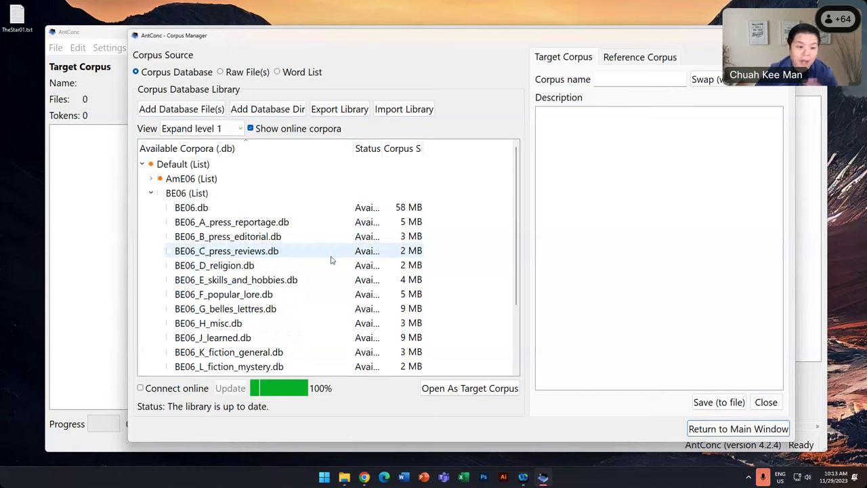
left_click(150, 180)
scroll(324, 245, "down", 1)
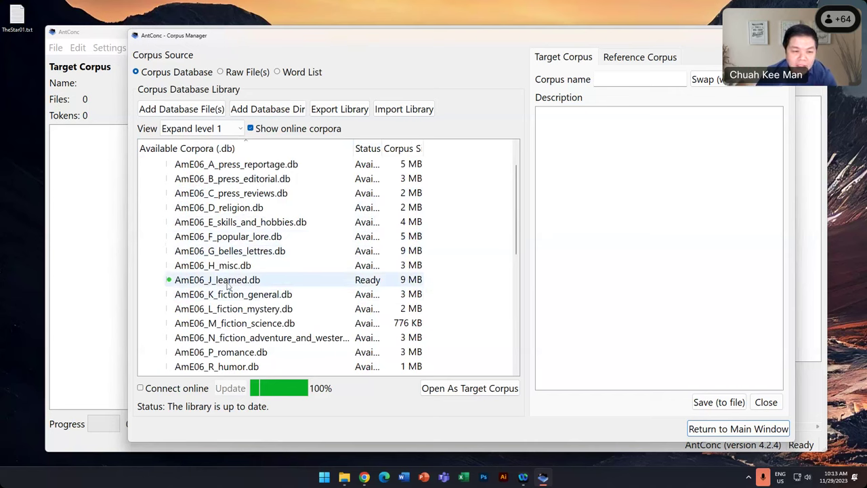
left_click(368, 284)
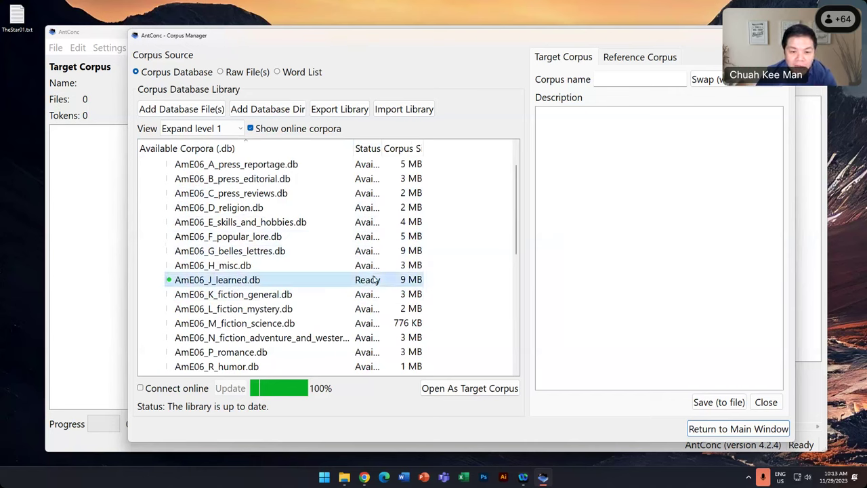
scroll(308, 220, "up", 1)
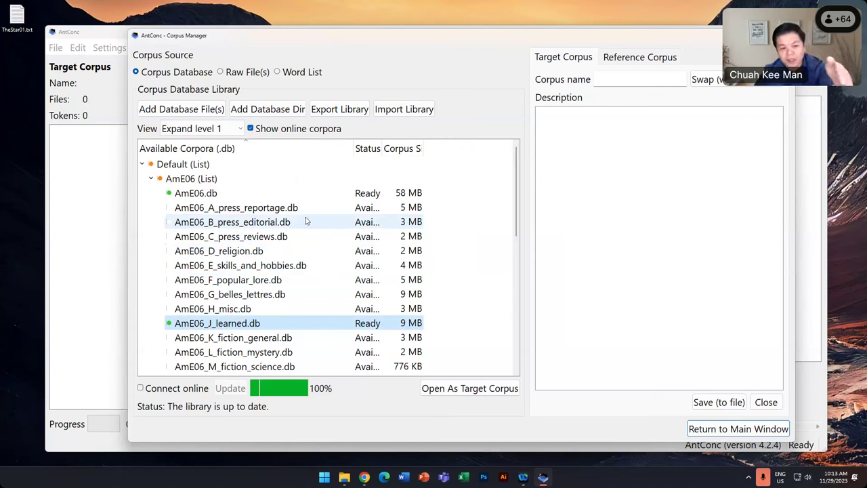
left_click(265, 211)
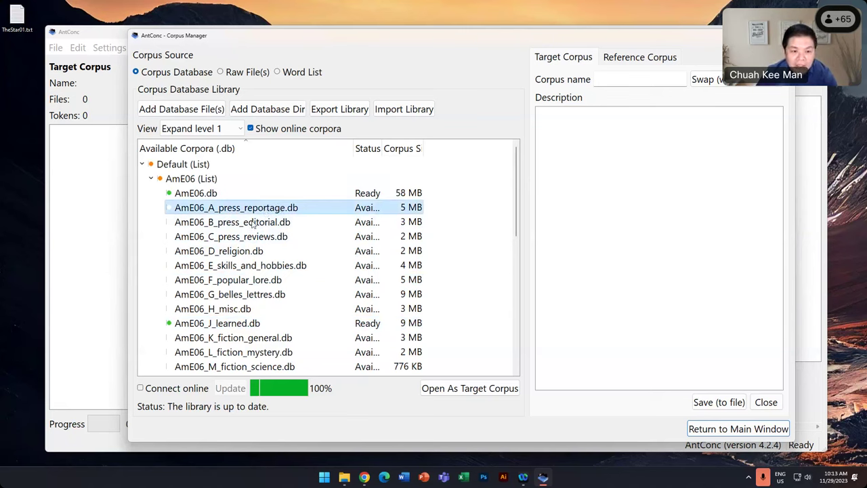
left_click_drag(381, 148, 429, 148)
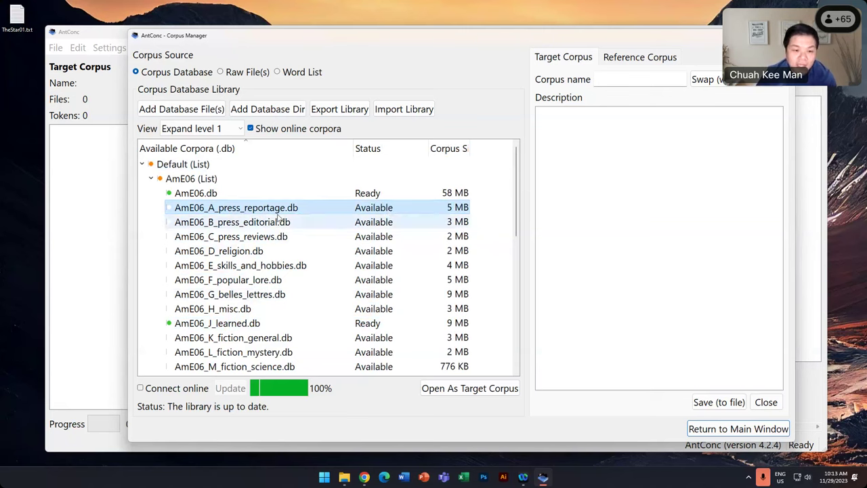
- Enable the online connection and update the list of available corpora from the Internet
left_click(149, 388)
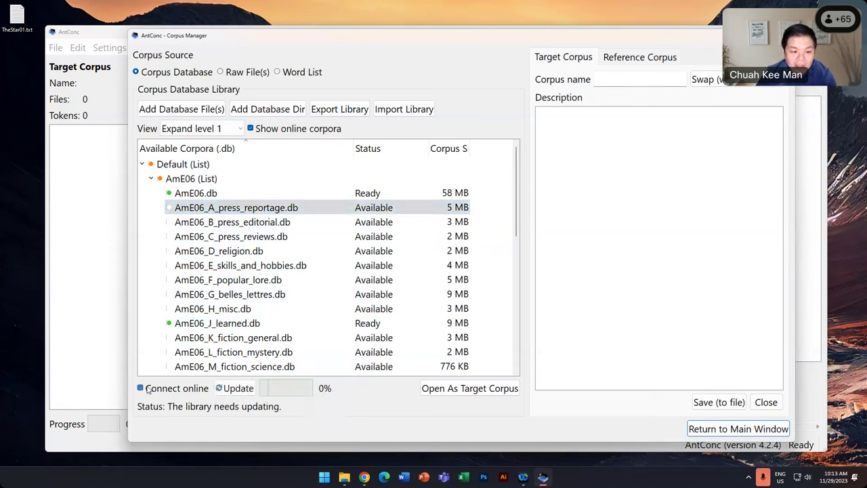
left_click(237, 389)
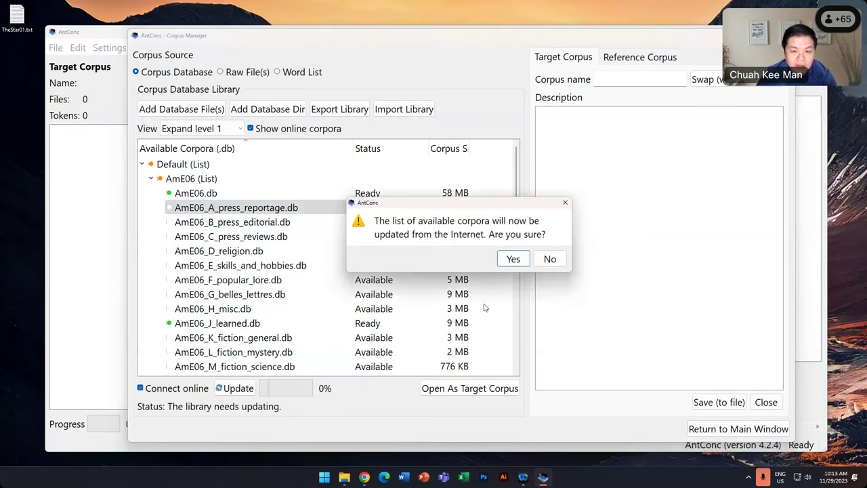
left_click(524, 261)
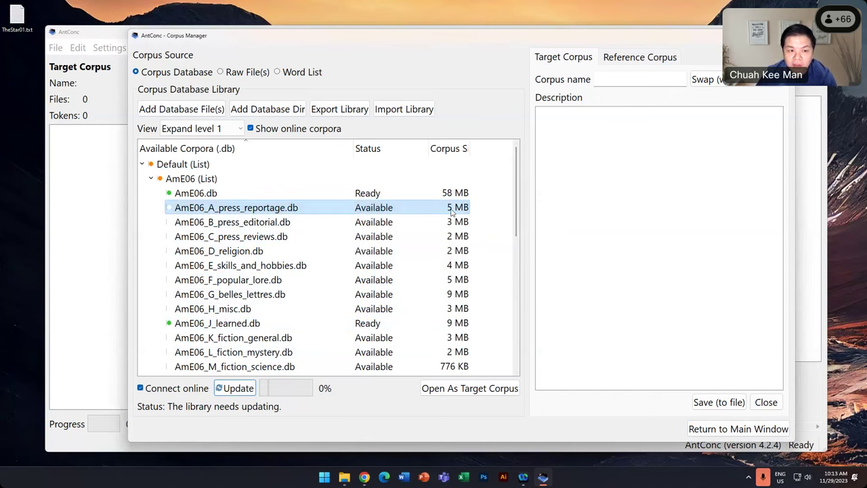
left_click(550, 258)
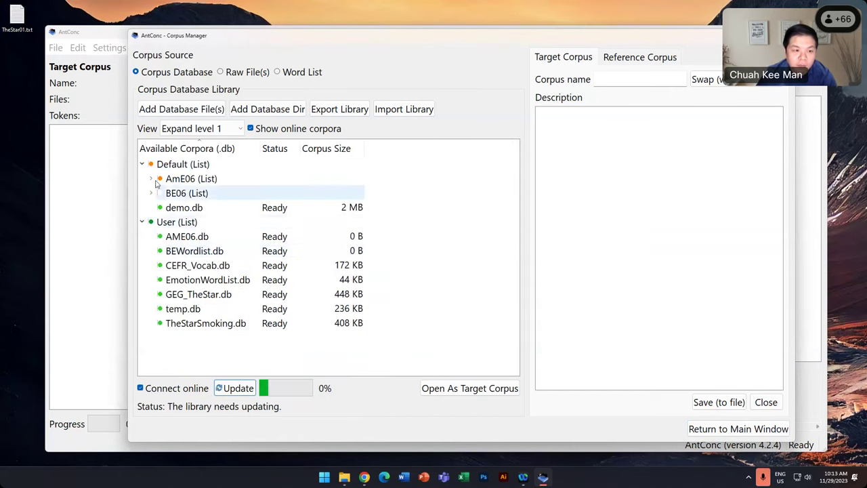
- Expand the AmE06 list, look through its databases, and reverse the sort order of the available corpora
left_click(151, 179)
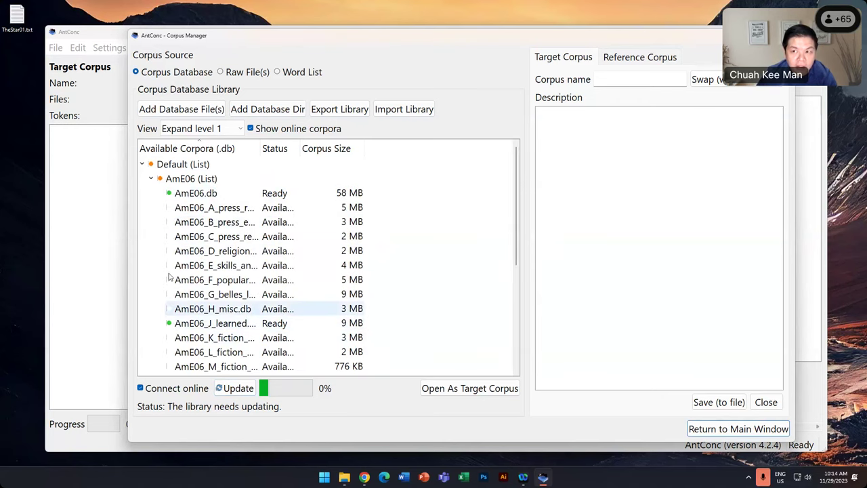
scroll(359, 244, "down", 2)
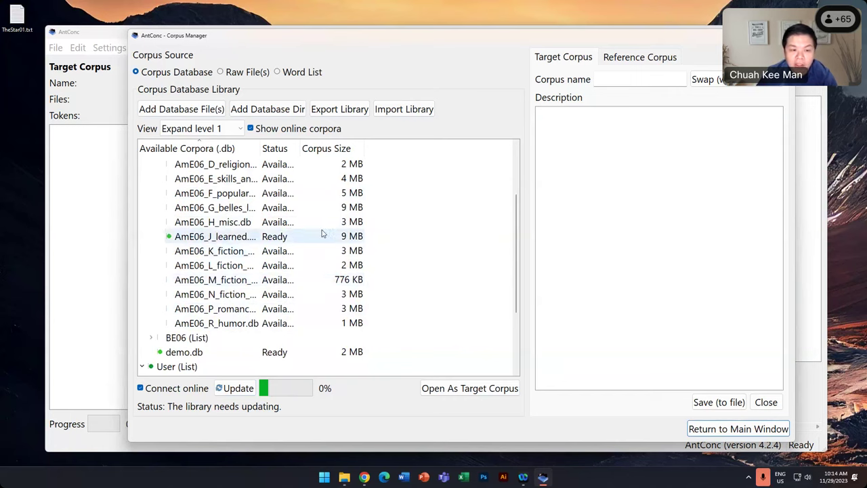
scroll(359, 241, "up", 2)
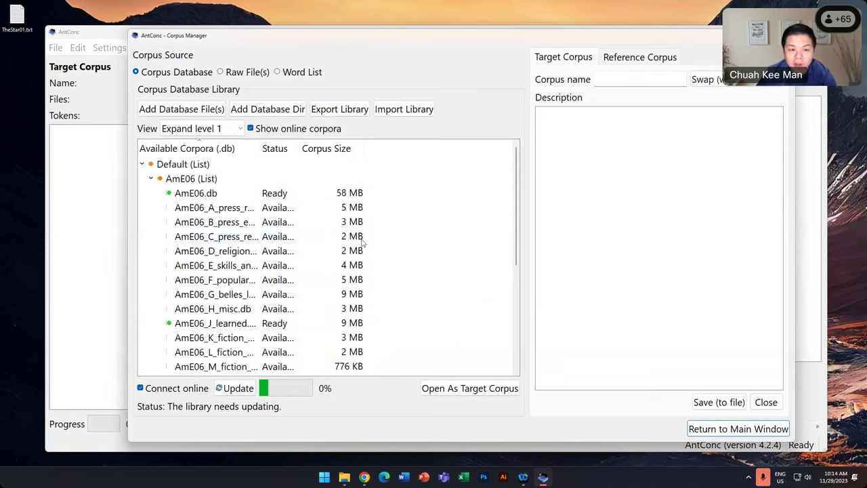
left_click(256, 149)
scroll(278, 294, "down", 3)
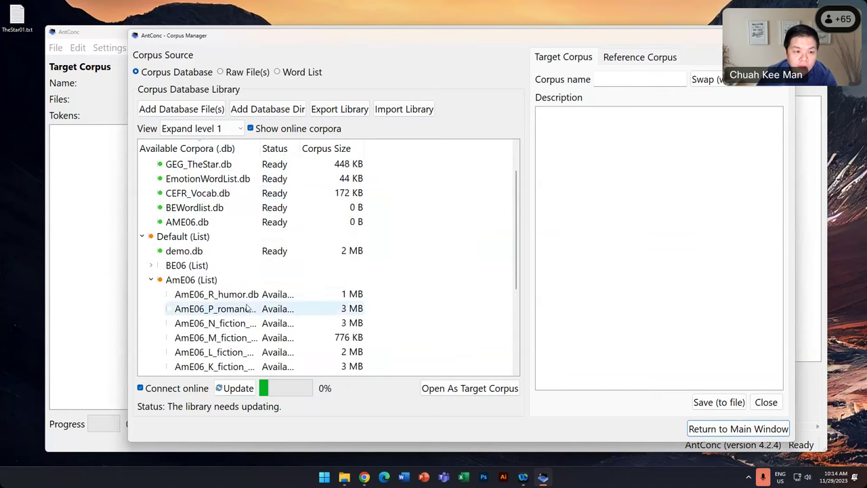
scroll(279, 290, "down", 2)
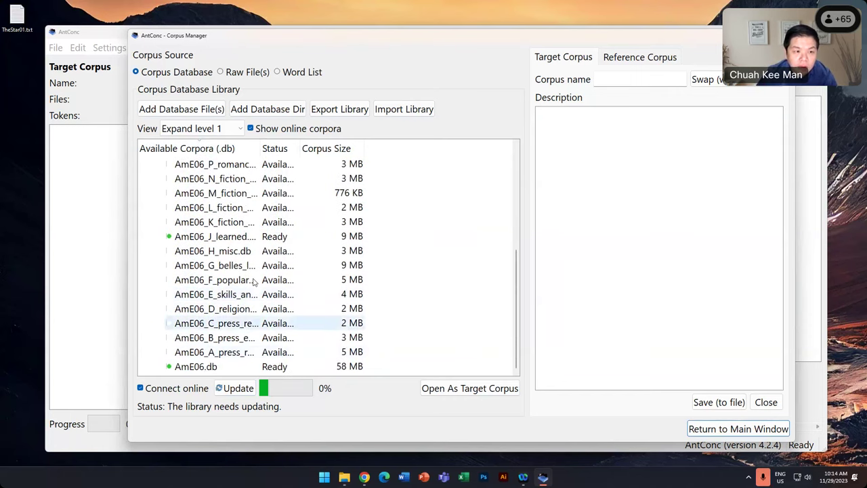
scroll(203, 278, "up", 4)
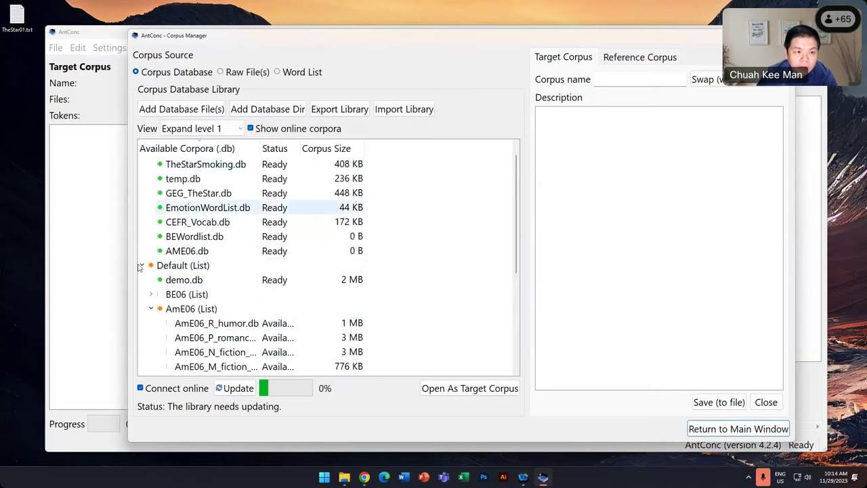
- Collapse the Default and User lists and shift the Corpus Manager window slightly
left_click(141, 266)
left_click(142, 164)
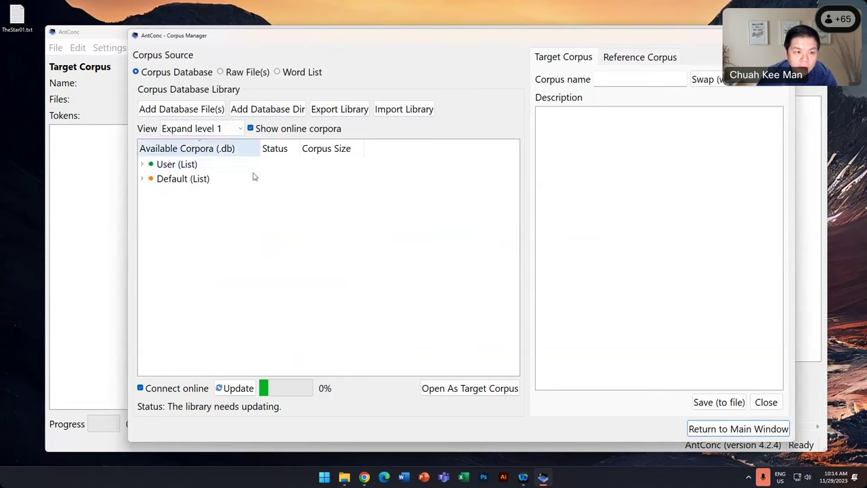
left_click_drag(313, 40, 325, 44)
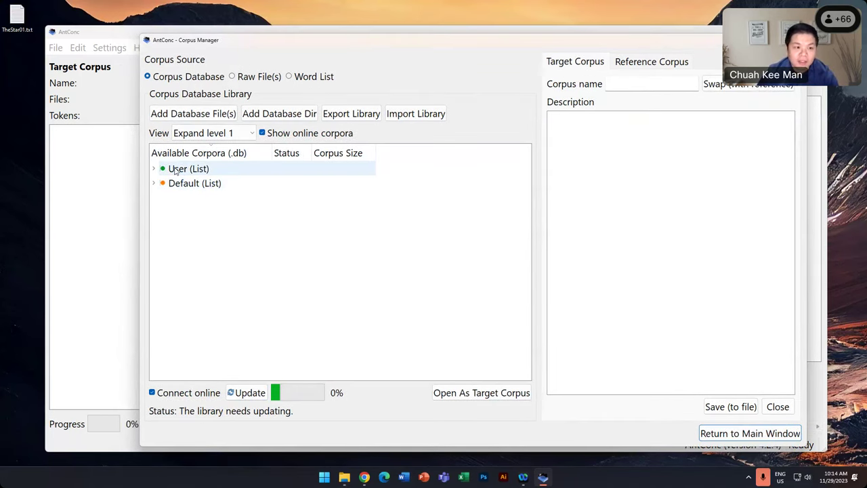
left_click(153, 183)
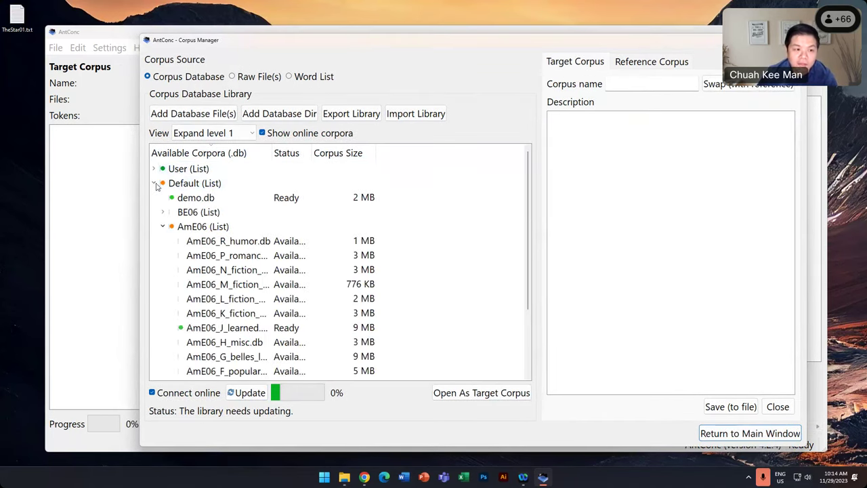
left_click(153, 183)
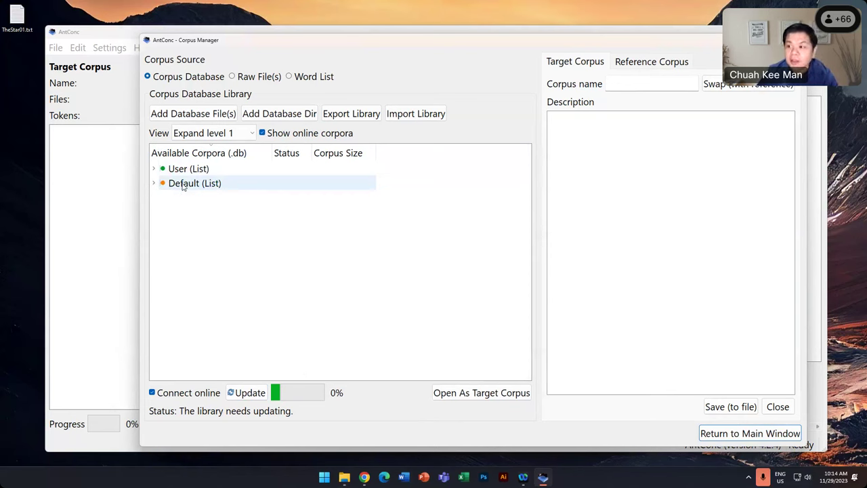
- Switch the corpus source to Raw File(s) and name the new corpus TheStar_Smoking
left_click(252, 78)
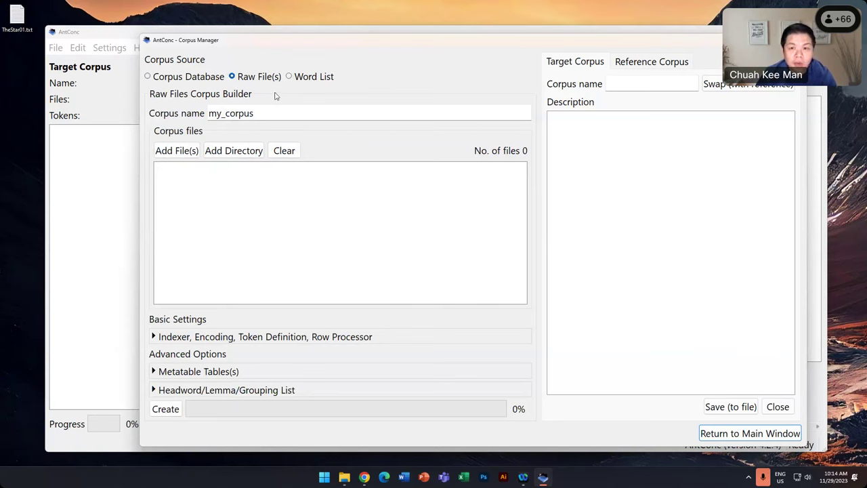
key("shift+Left")
key("shift+Left")
key("shift+Left")
key("shift+Left")
key("shift+Left")
key("shift+Left")
key("shift+Left")
key("shift+Left")
key("shift+Left")
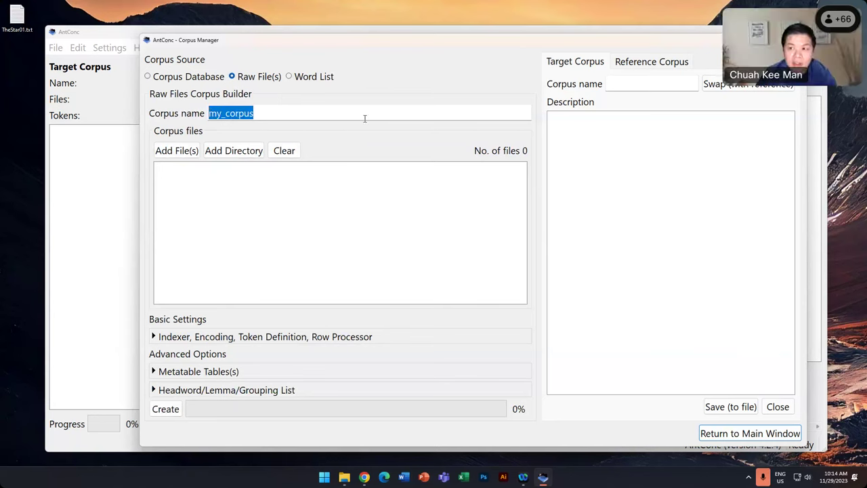
key("BackSpace")
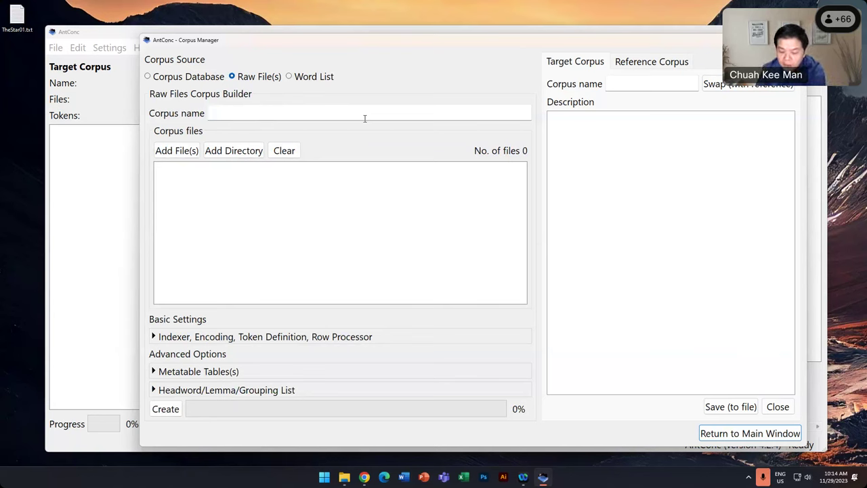
type("TheStar_S")
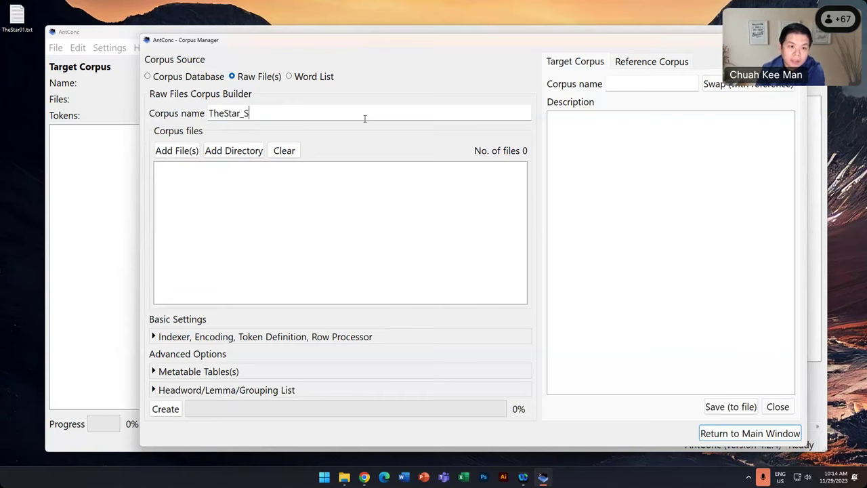
type("moking")
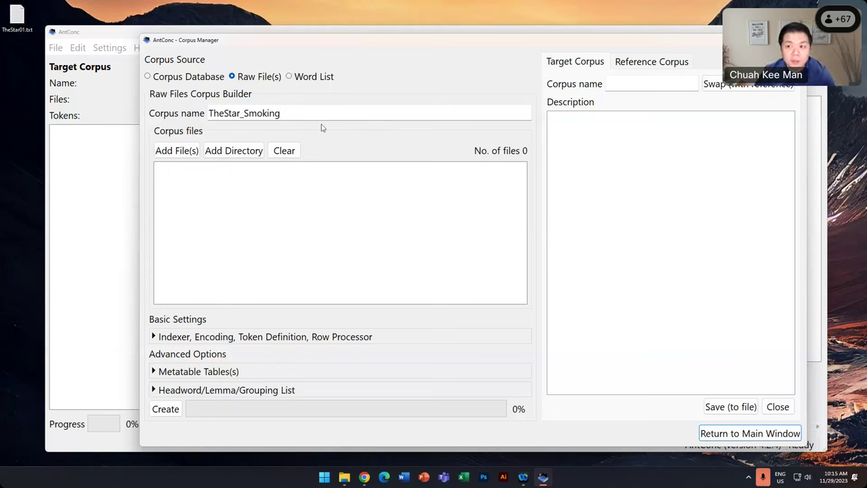
left_click_drag(210, 114, 292, 111)
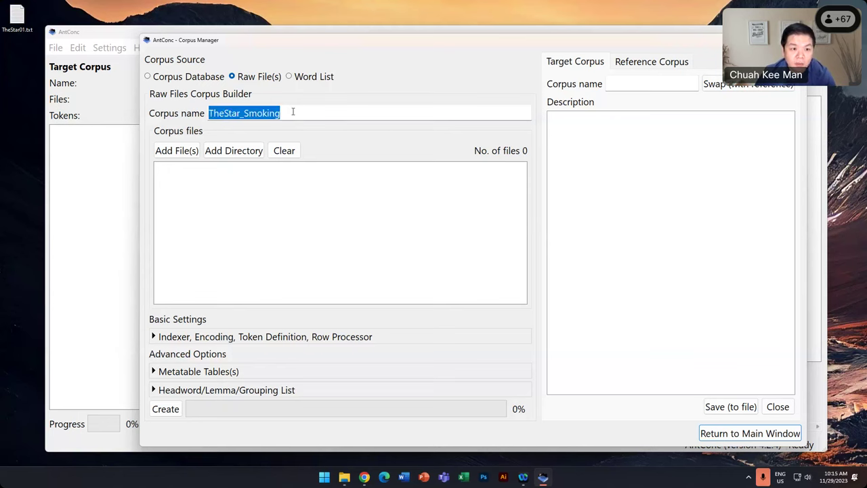
- Add TheStar01.txt and TheStar02.txt from the Corpus folder on the Desktop to the corpus files
left_click(174, 152)
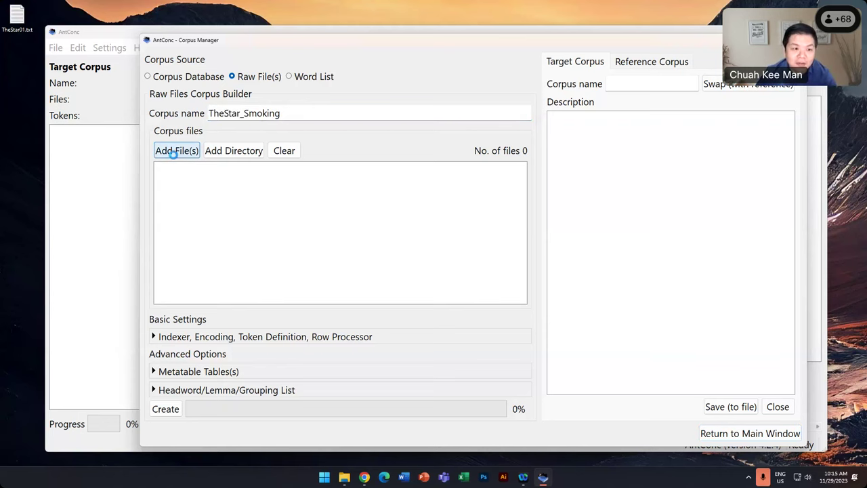
left_click(181, 135)
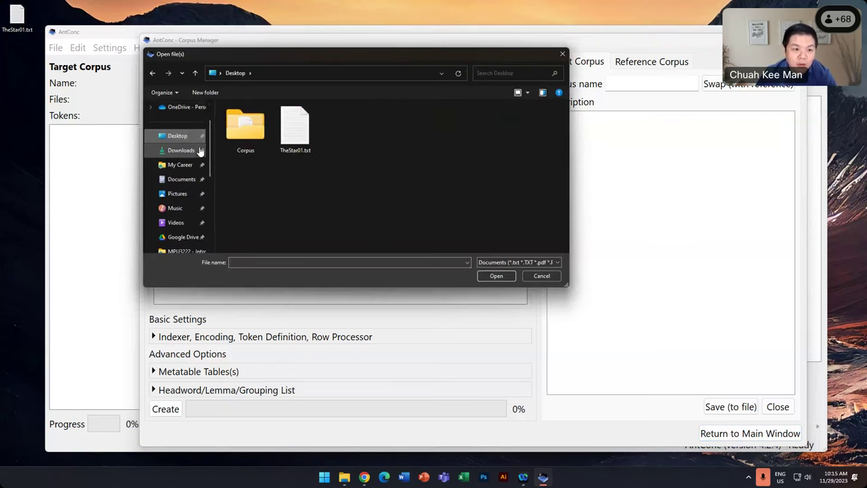
double_click(245, 127)
left_click(248, 233)
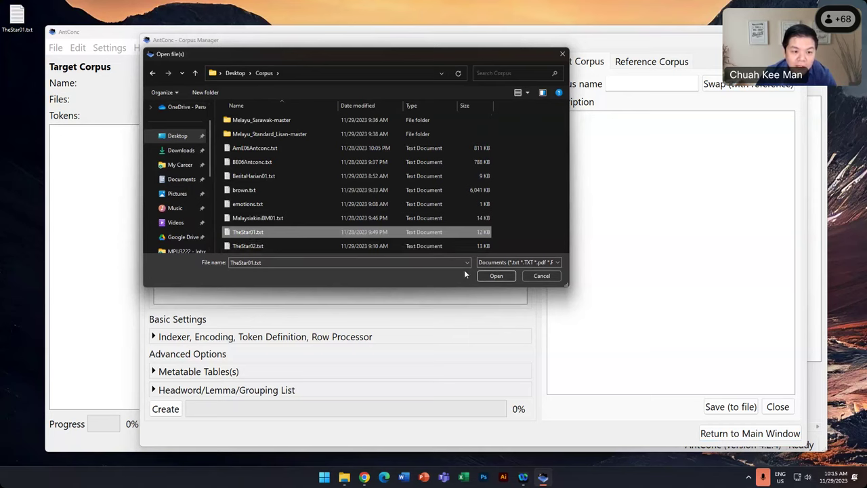
left_click(496, 276)
left_click(181, 153)
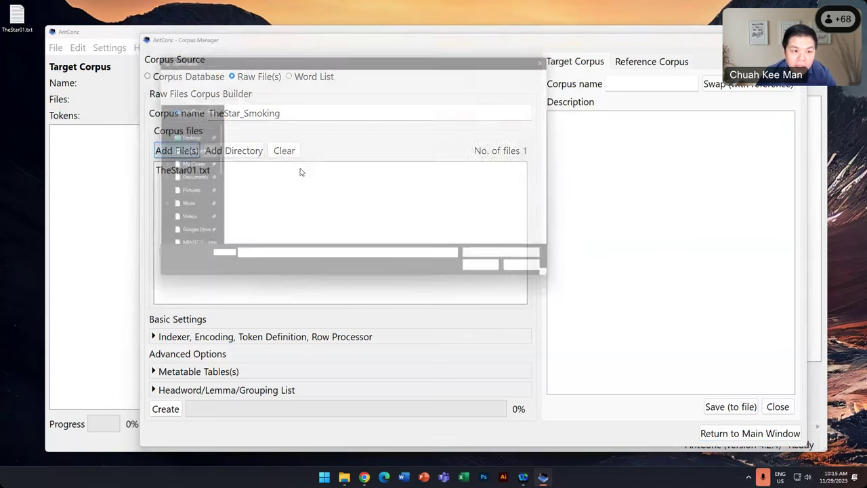
left_click(248, 245)
left_click(497, 276)
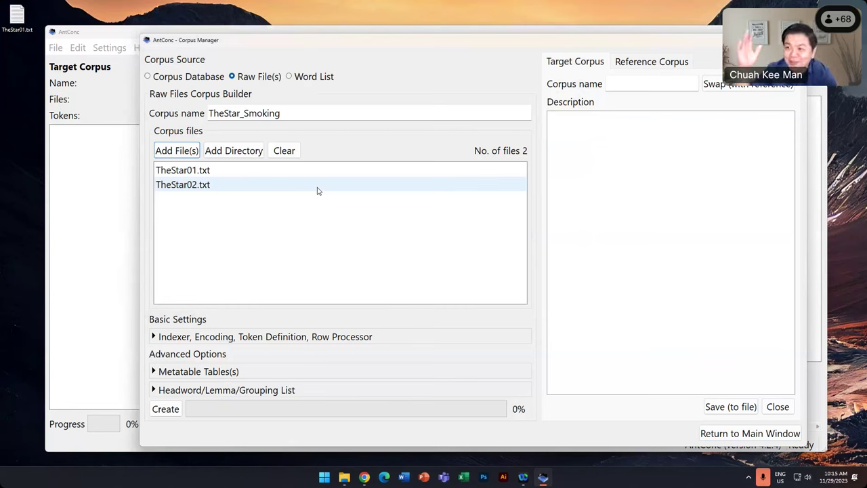
left_click(211, 173)
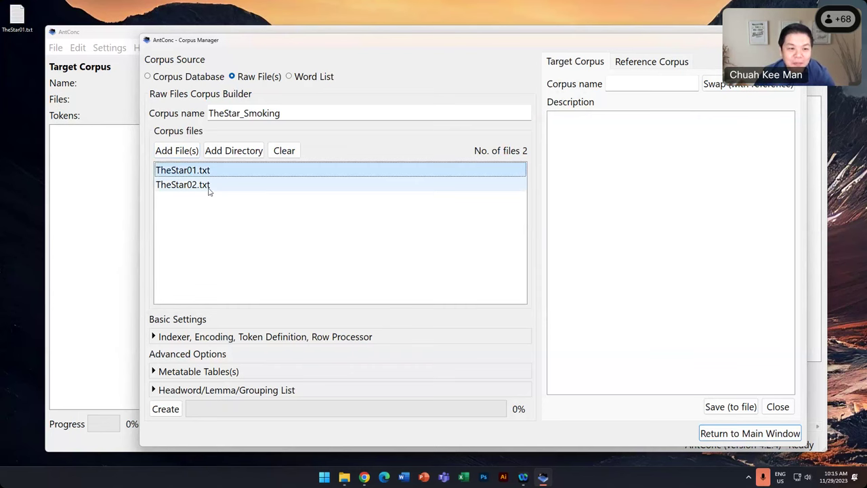
left_click(209, 185)
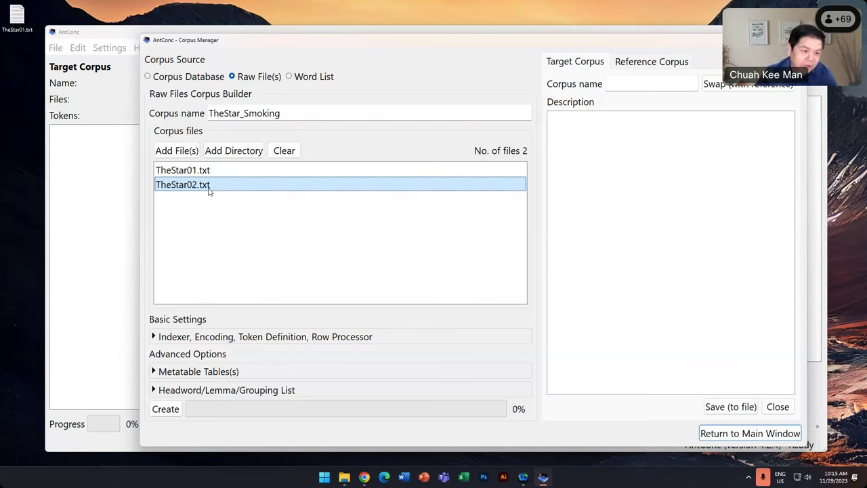
left_click(211, 172, "ctrl")
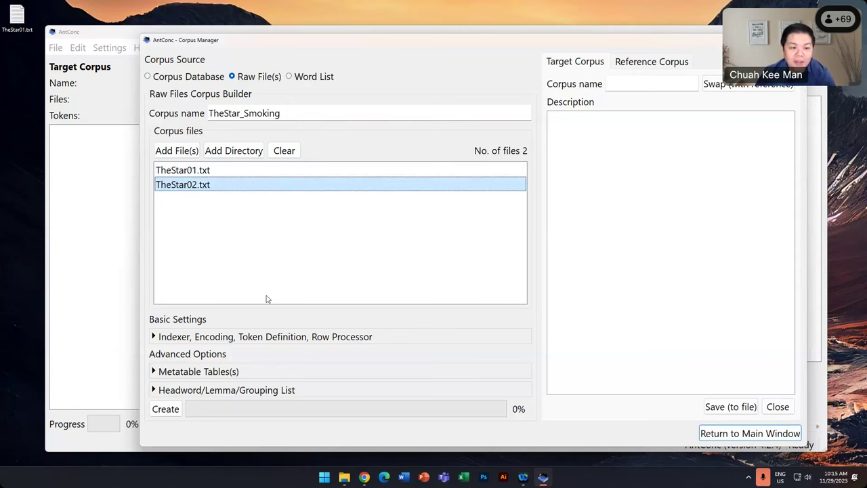
left_click(239, 150)
double_click(281, 122)
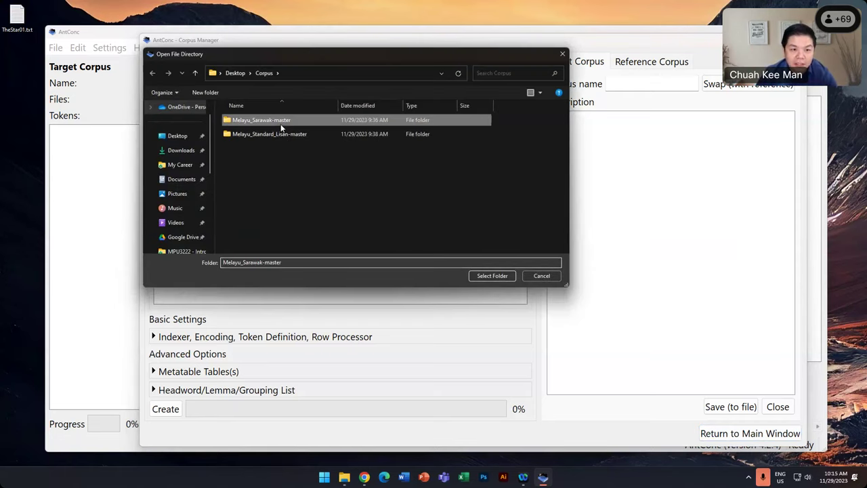
left_click(193, 72)
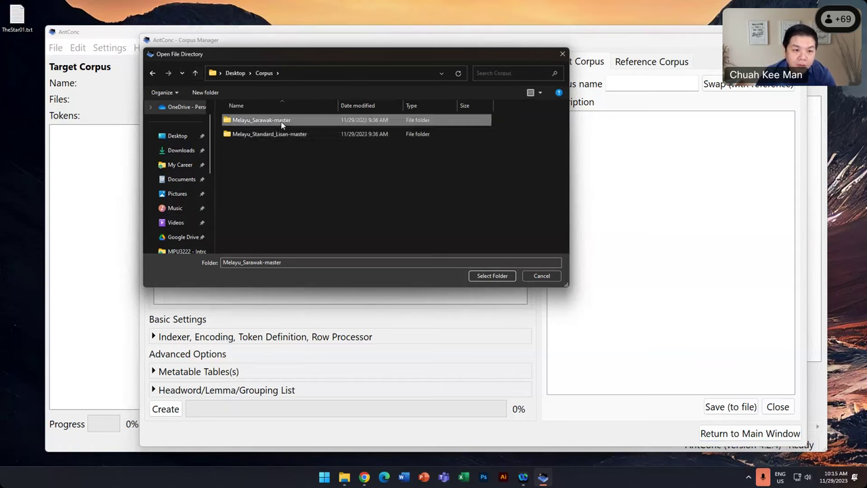
double_click(280, 120)
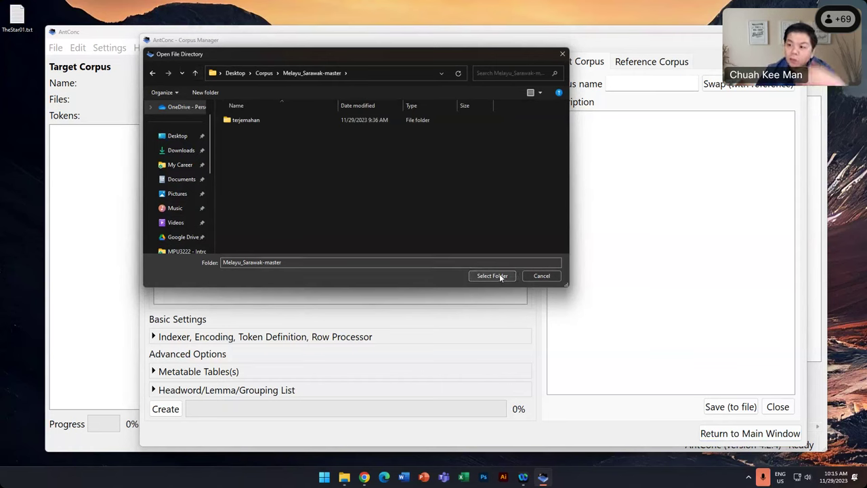
left_click(542, 275)
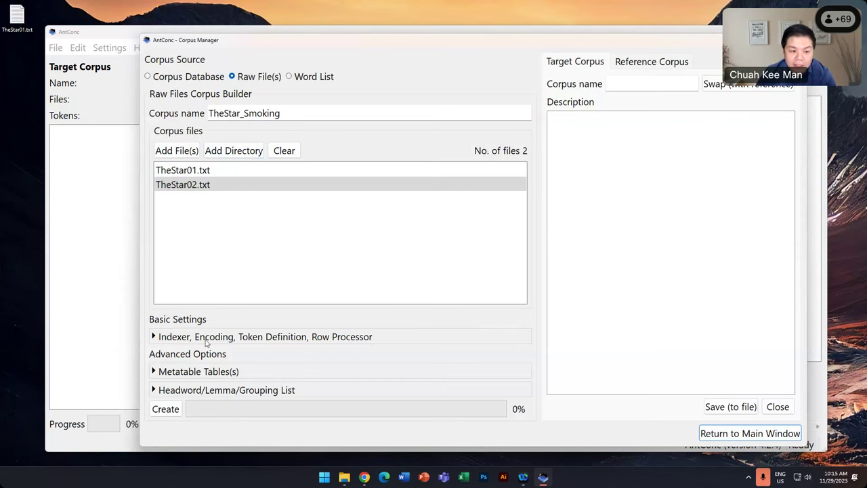
- Check the metatable options, and create the TheStar_Smoking corpus from the two added text files
left_click(162, 372)
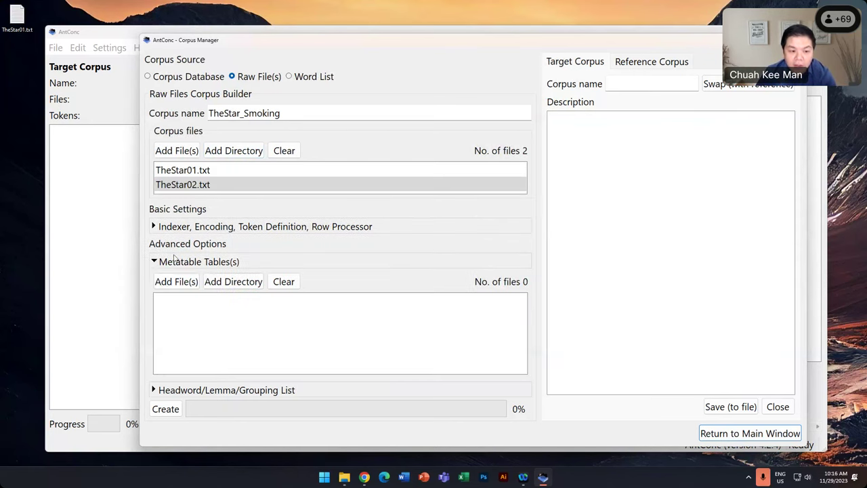
left_click(153, 261)
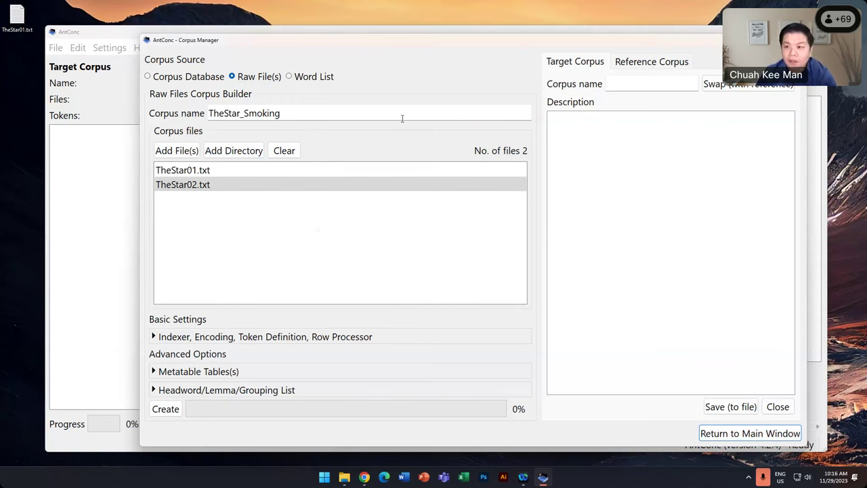
left_click(166, 410)
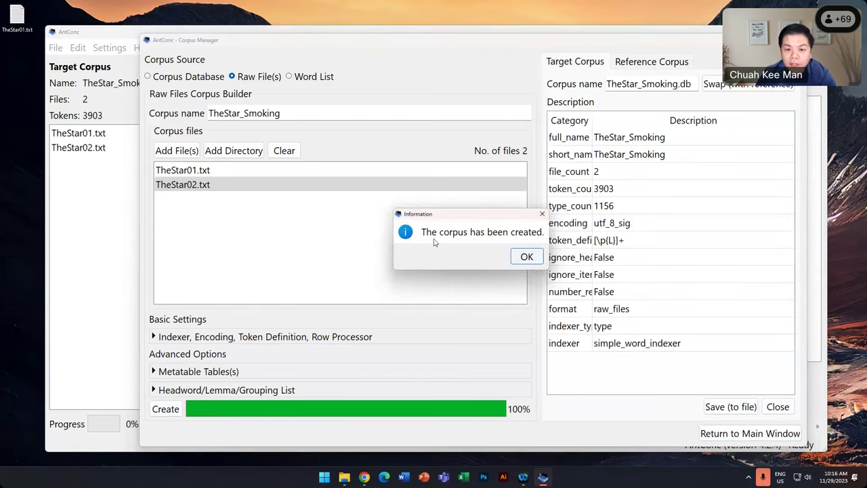
left_click(533, 262)
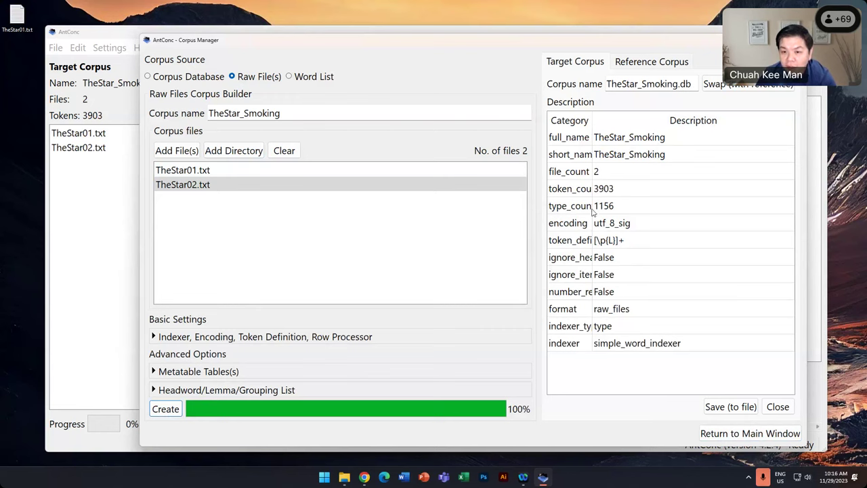
- Widen the Category column of the target corpus description to fit its entries, and return to the main window
double_click(592, 120)
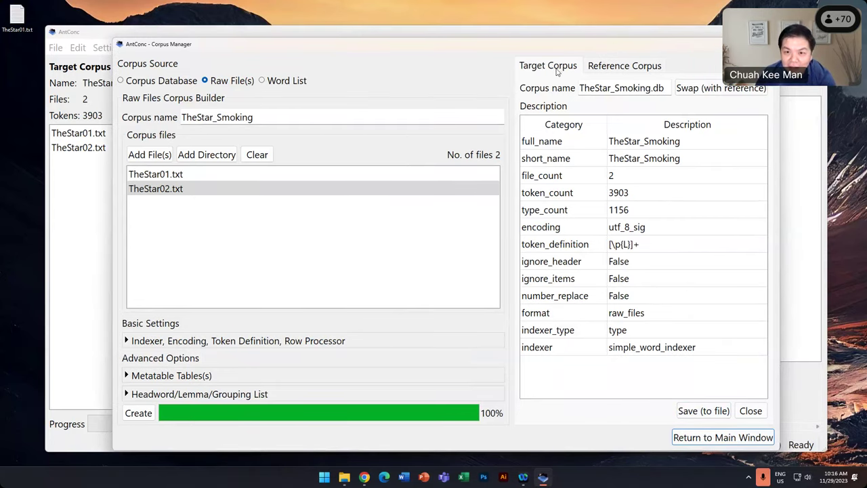
left_click(616, 67)
left_click(551, 65)
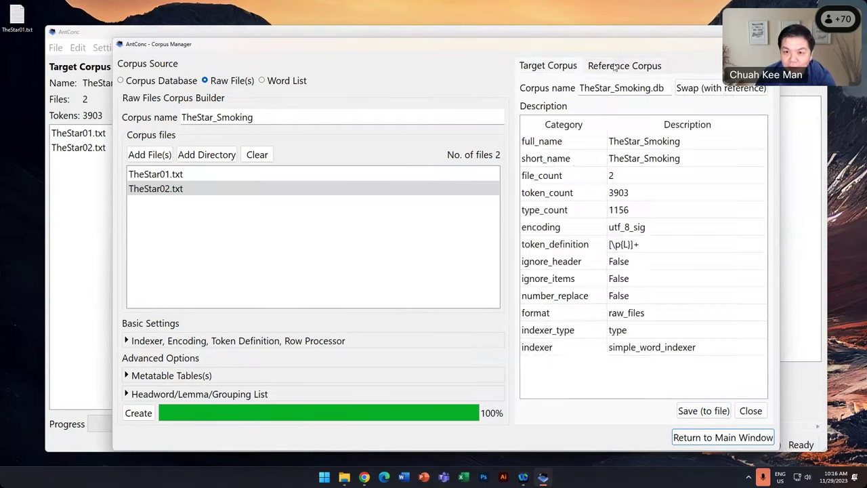
left_click(551, 66)
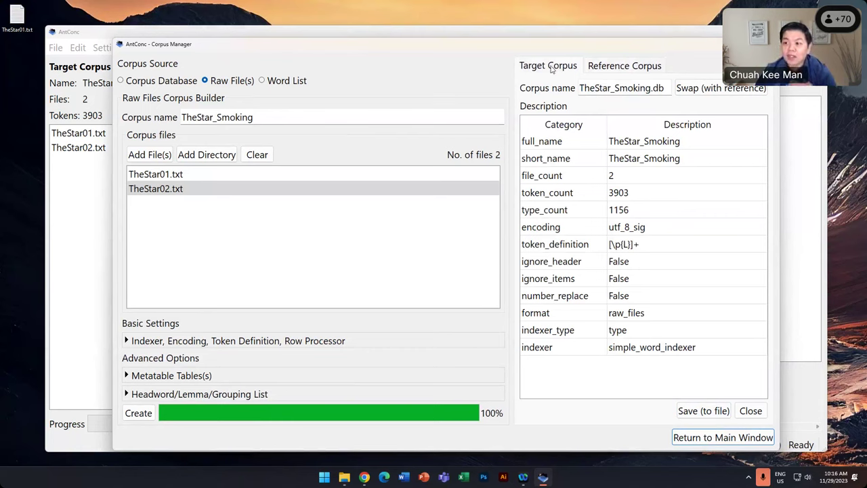
left_click(710, 439)
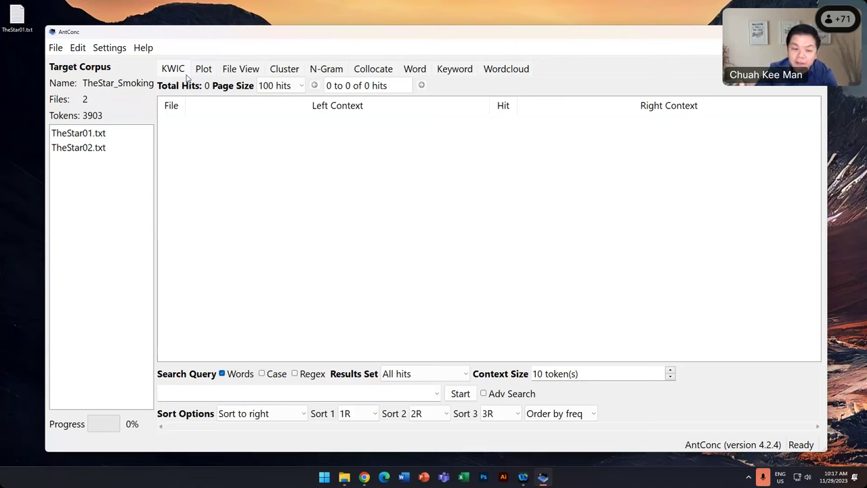
- Select TheStar01.txt and TheStar02.txt in turn in the target corpus file list, ending on TheStar02.txt
left_click(100, 136)
left_click(102, 149)
left_click(103, 138)
left_click(112, 147)
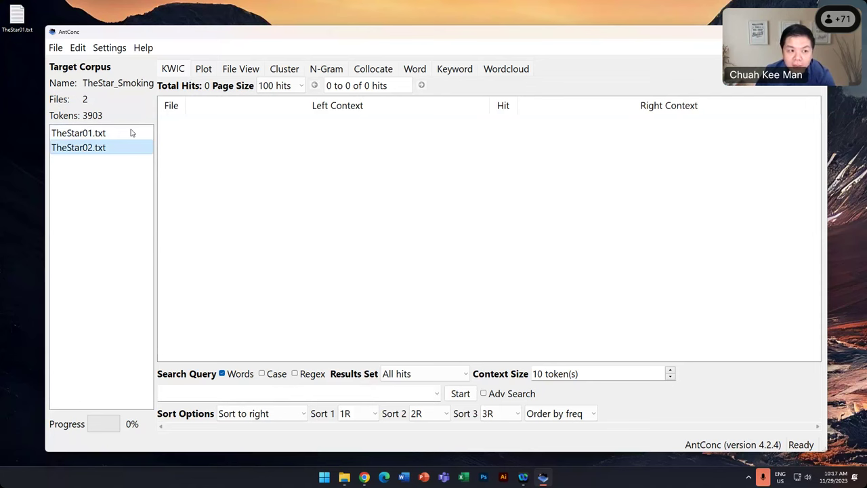
- Run a KWIC search for "smoking" with the results set to all hits and a context size of 10 tokens
left_click(291, 393)
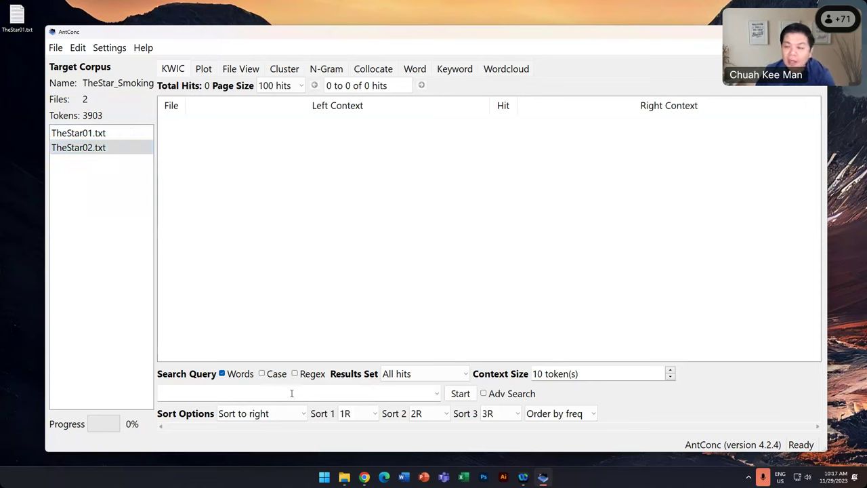
type("smoking")
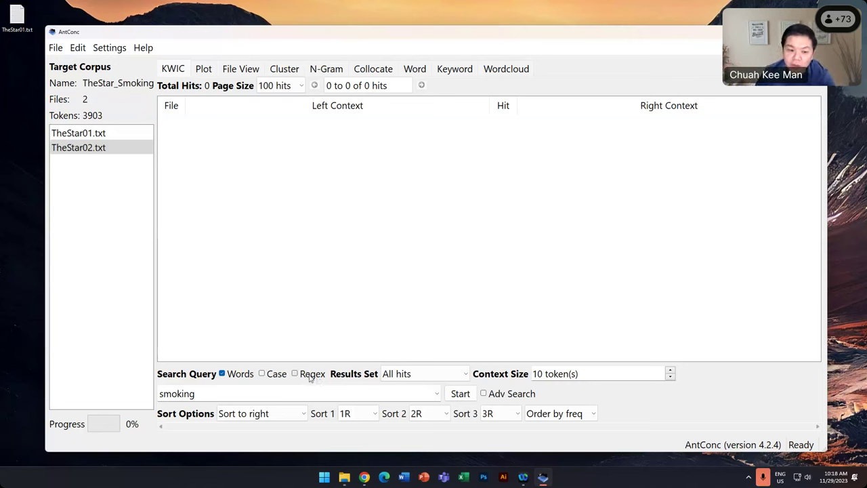
left_click(409, 375)
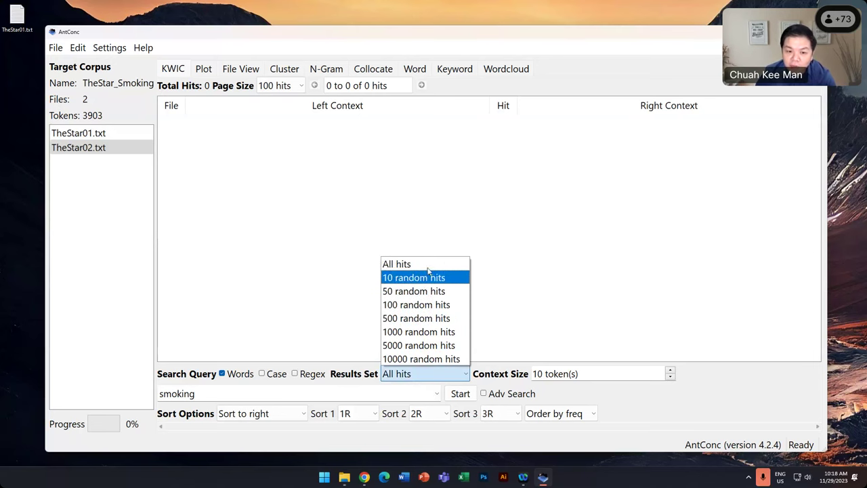
left_click(406, 263)
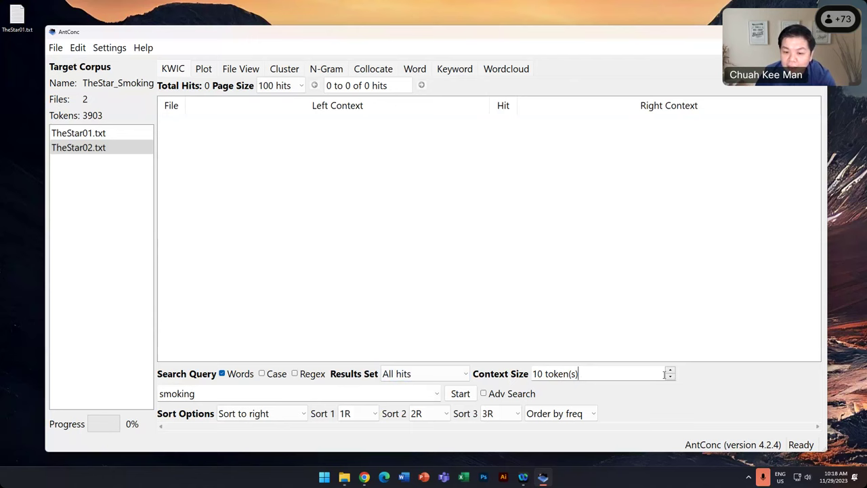
left_click(600, 376)
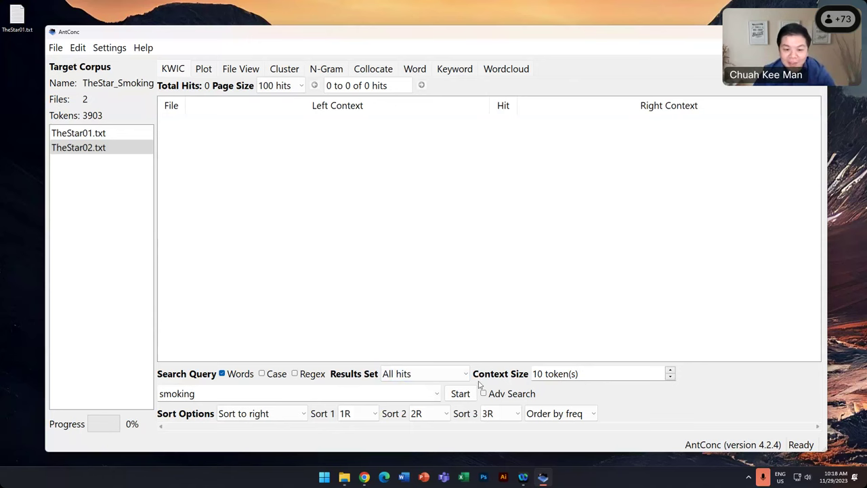
left_click(460, 395)
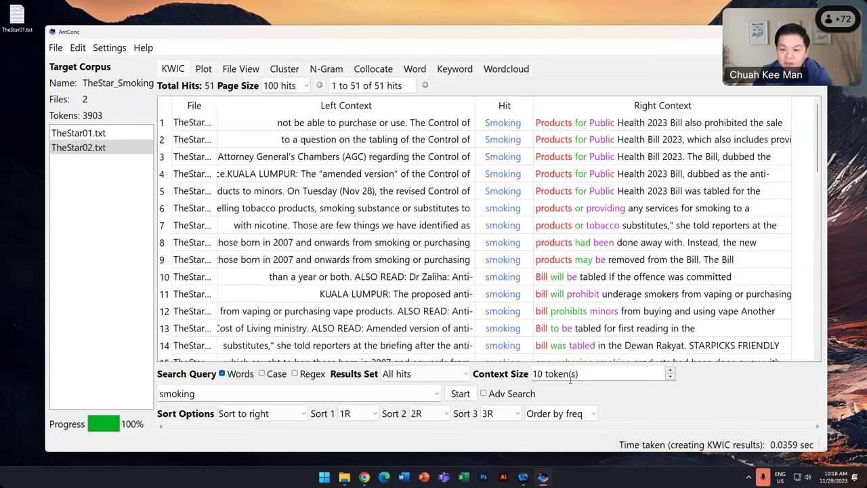
- Rerun the "smoking" search with a context size of 5 tokens, and again with 10 tokens
left_click(668, 378)
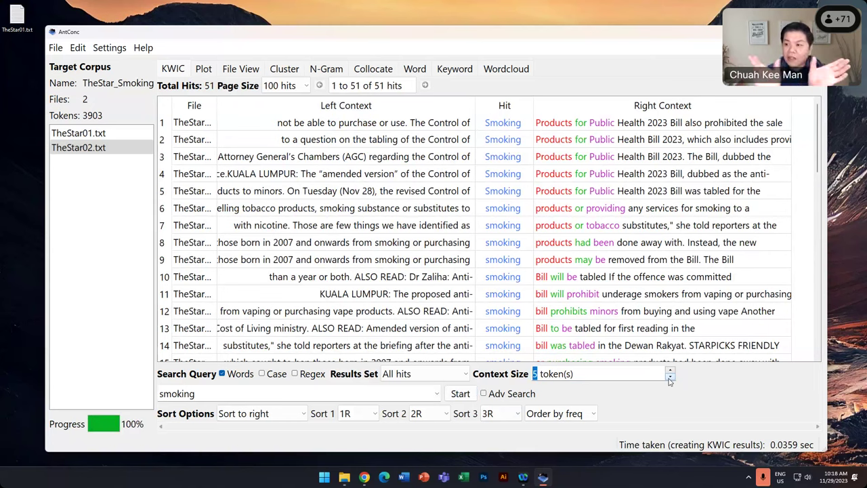
left_click(461, 395)
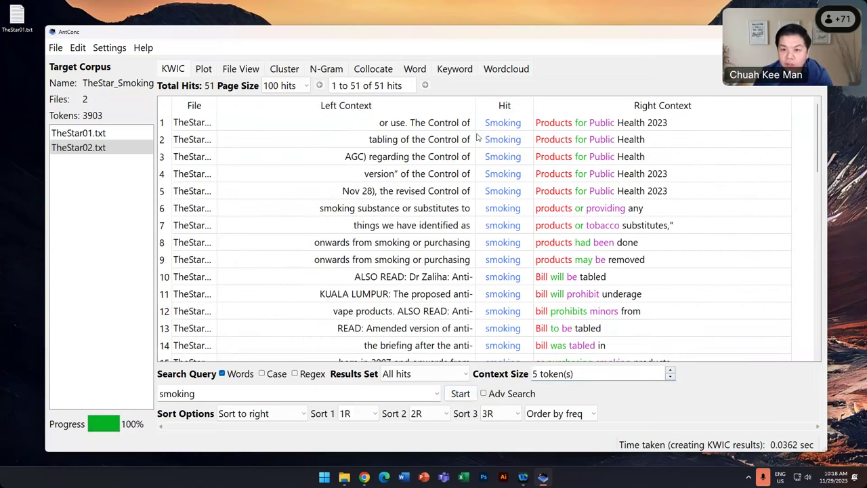
left_click(669, 372)
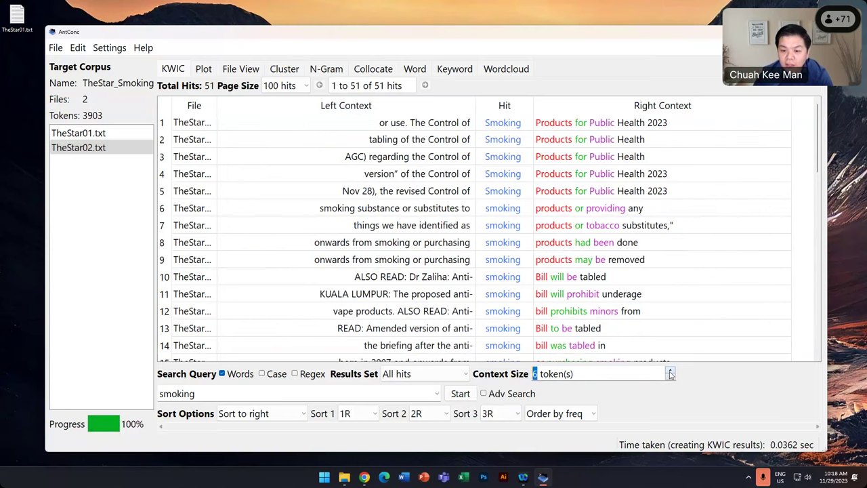
left_click(670, 372)
left_click(670, 372)
left_click(670, 371)
left_click(670, 372)
left_click(460, 394)
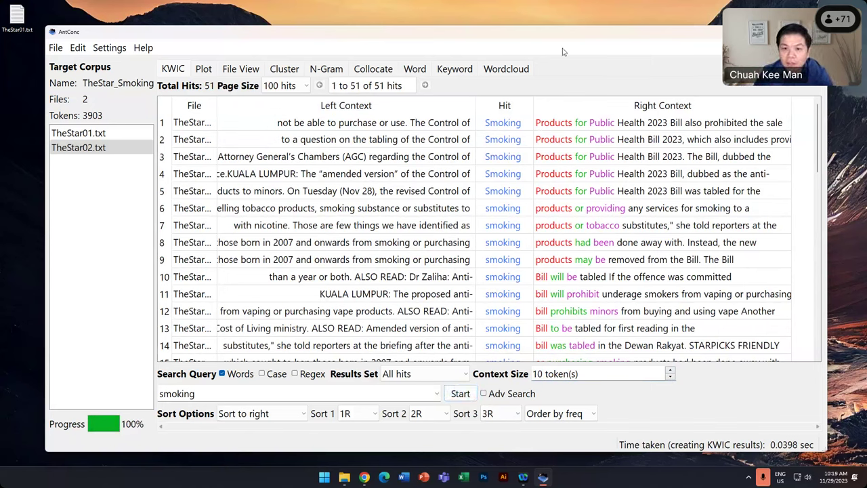
- Move the main window up slightly and review all right-sorted concordance lines for "smoking"
left_click_drag(567, 37, 574, 23)
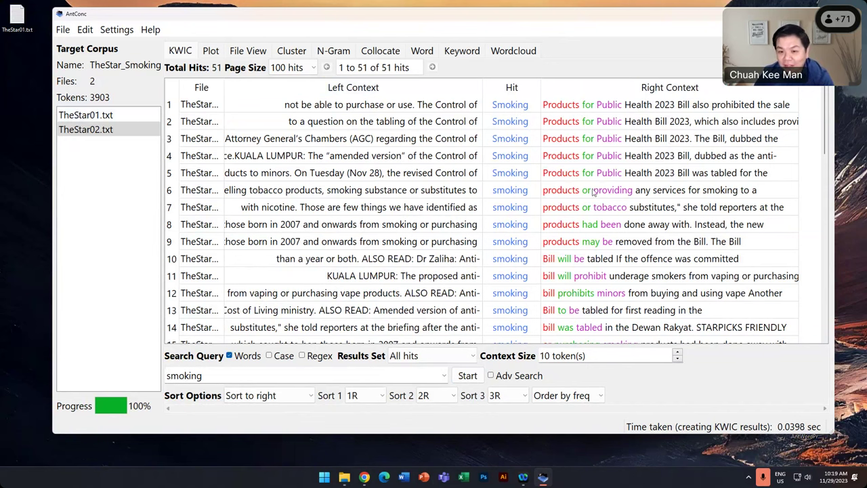
scroll(585, 276, "down", 3)
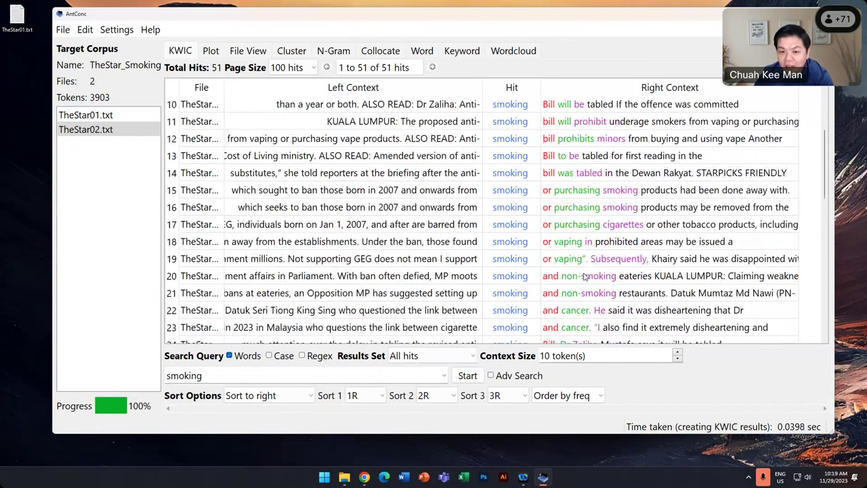
scroll(585, 277, "down", 9)
scroll(585, 276, "up", 12)
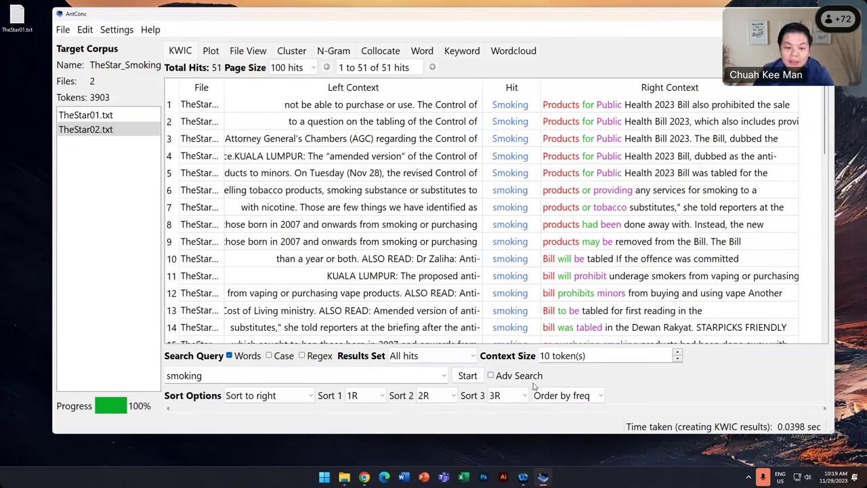
- Sort the "smoking" concordance to the left, ordered by frequency, rerun the search, and look through the lines
left_click(581, 396)
left_click(586, 420)
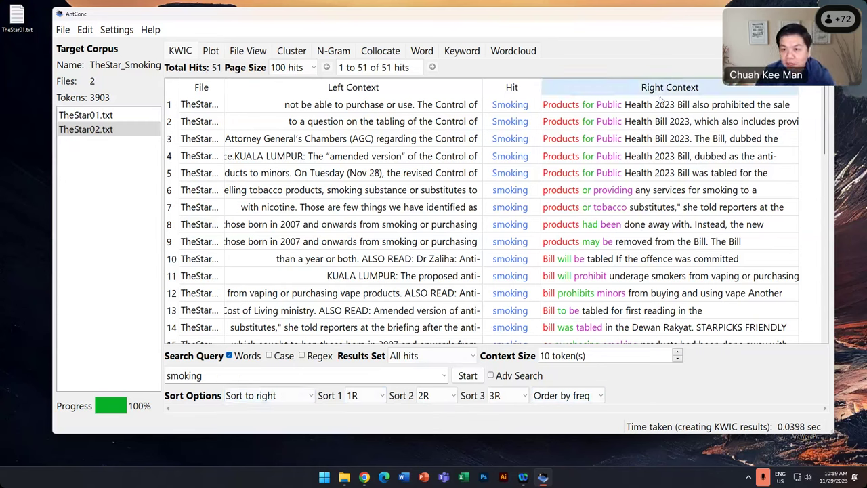
left_click(284, 396)
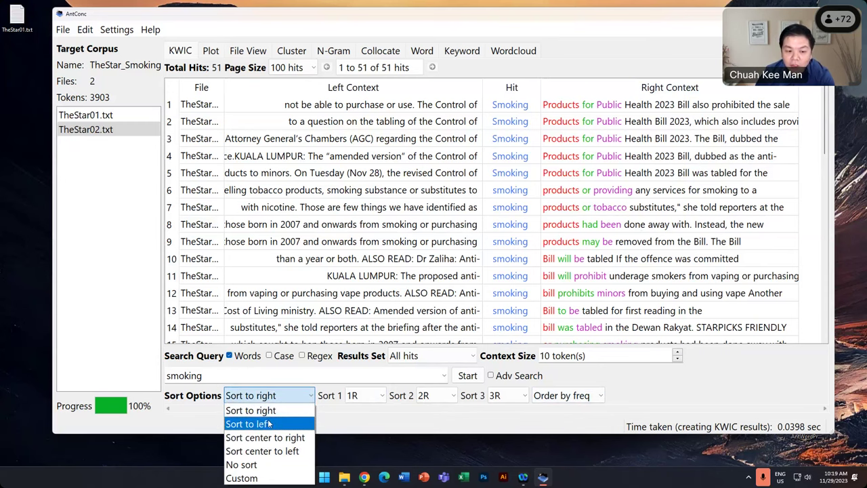
left_click(270, 424)
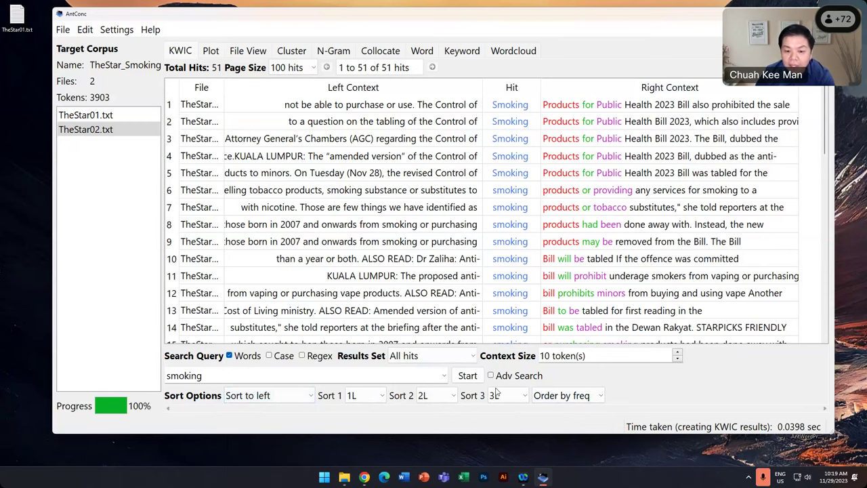
left_click(467, 379)
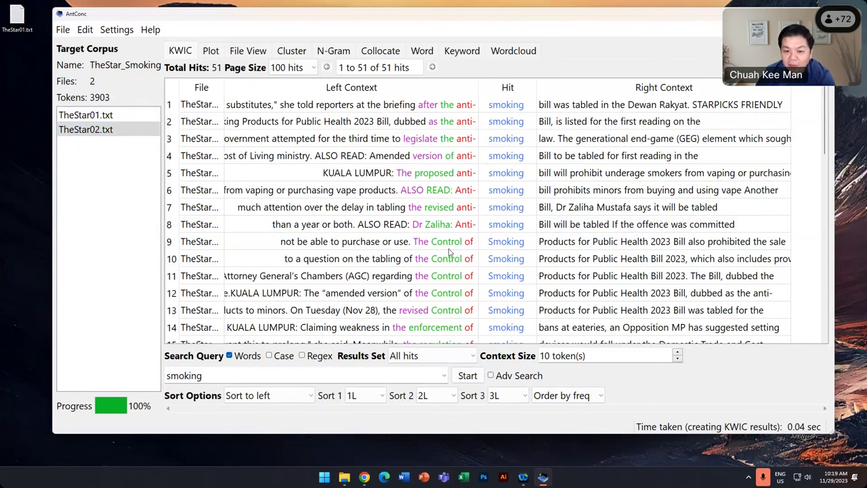
scroll(449, 253, "down", 10)
scroll(468, 252, "up", 10)
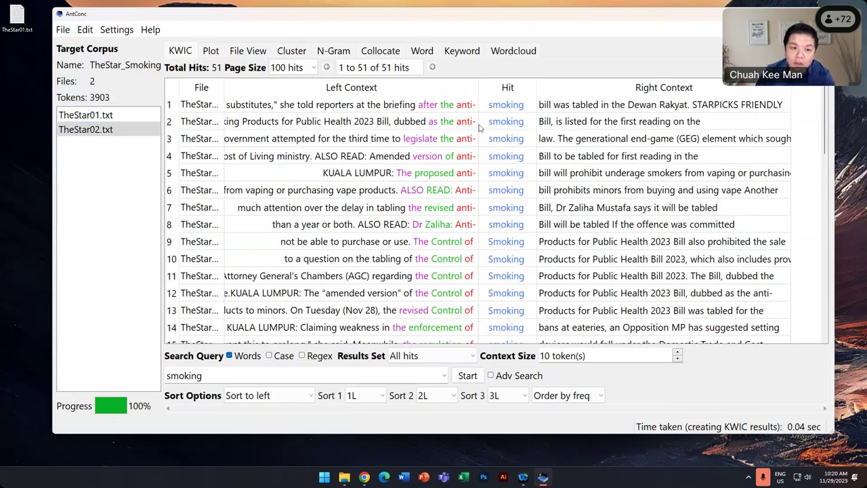
- Open the first "smoking" hit in File View to read its surrounding context in TheStar01.txt
left_click(224, 379)
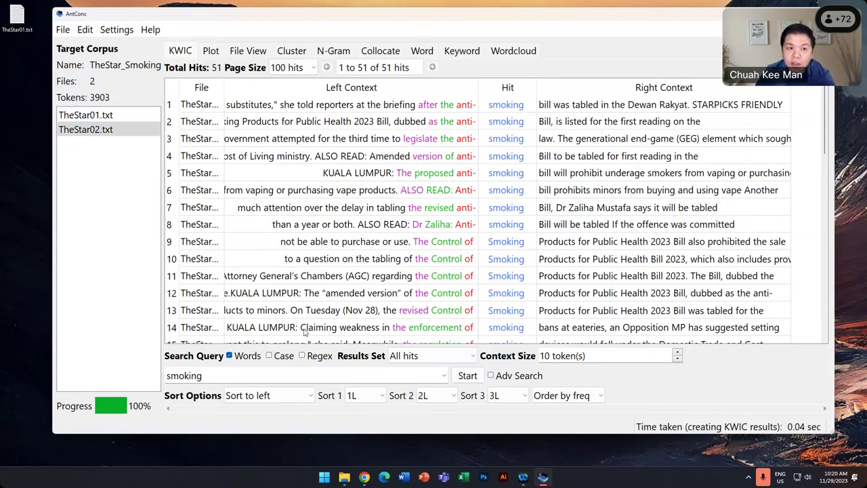
left_click(505, 110)
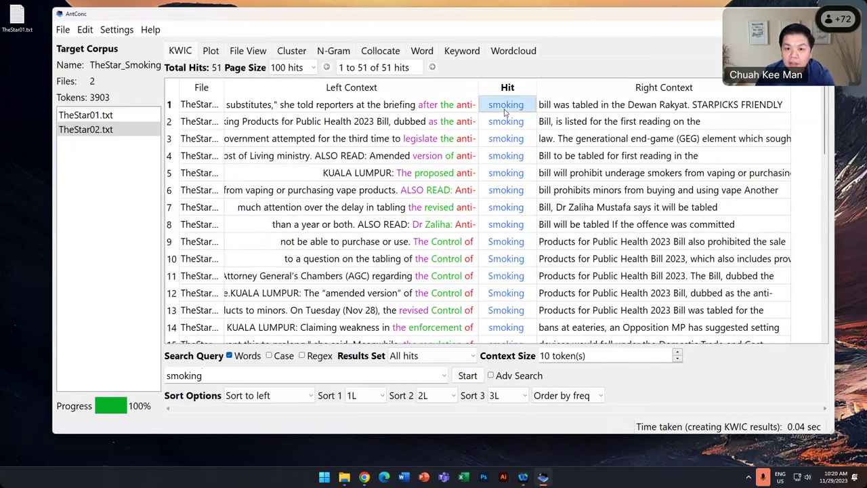
scroll(504, 109, "up", 2)
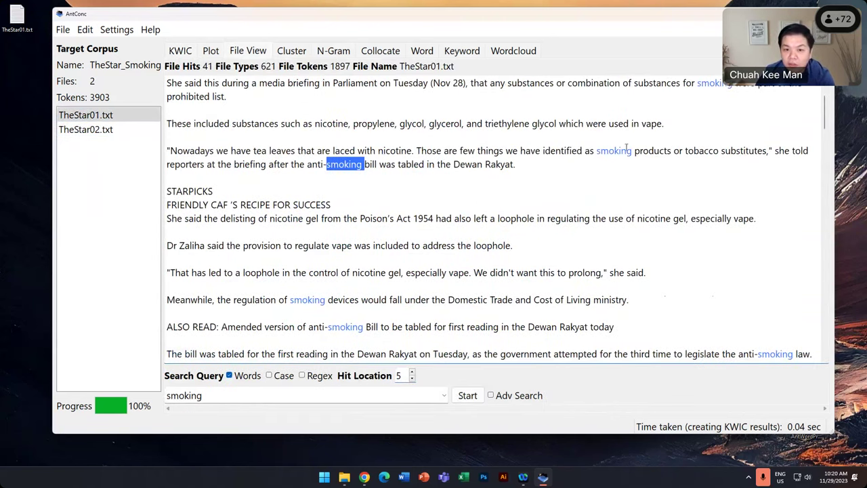
- Read on through TheStar01.txt in File View around the first "smoking" hit and the paragraphs below it
left_click_drag(453, 164, 516, 164)
triple_click(245, 155)
left_click(586, 240)
scroll(586, 241, "down", 1)
scroll(586, 241, "down", 2)
left_click_drag(175, 192, 629, 219)
left_click(613, 222)
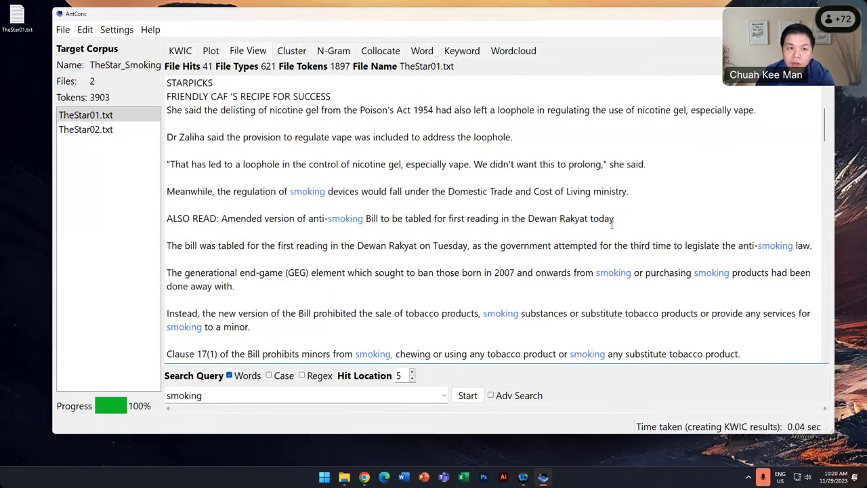
- Open the seventh "smoking" concordance line in File View and read the full sentence about the revised anti-smoking Bill
left_click(180, 51)
left_click(515, 209)
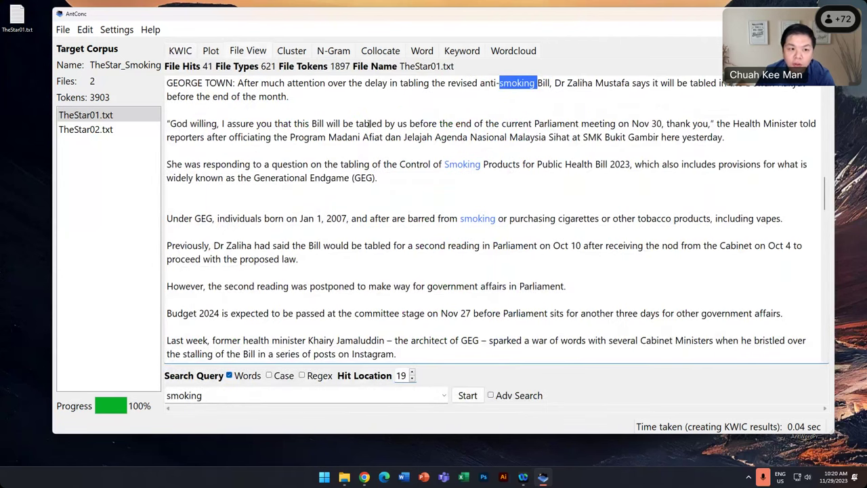
scroll(210, 112, "up", 1)
triple_click(210, 112)
left_click(511, 150)
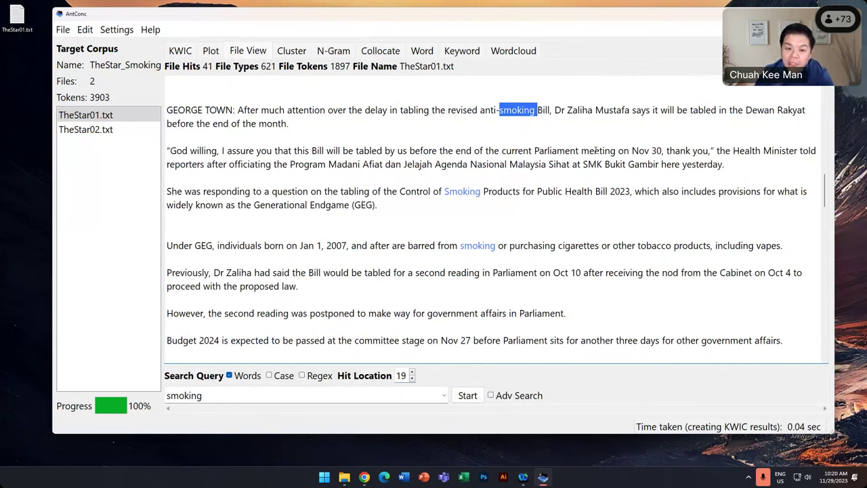
left_click_drag(290, 124, 237, 109)
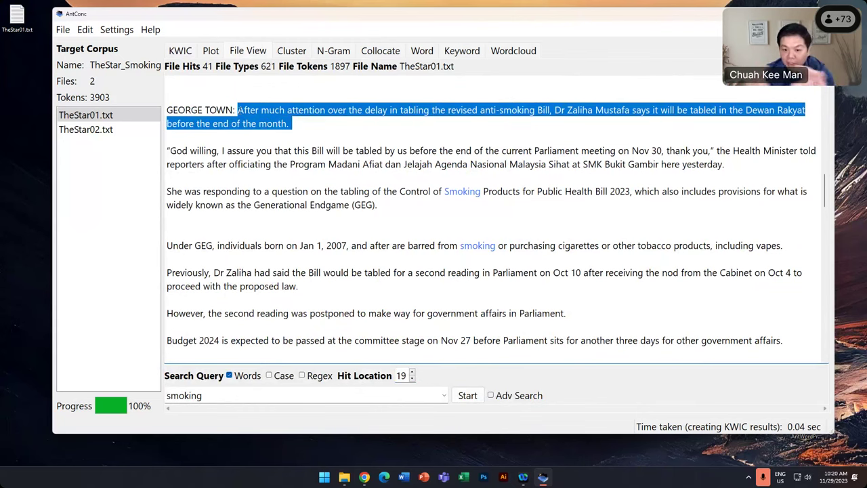
left_click(360, 130)
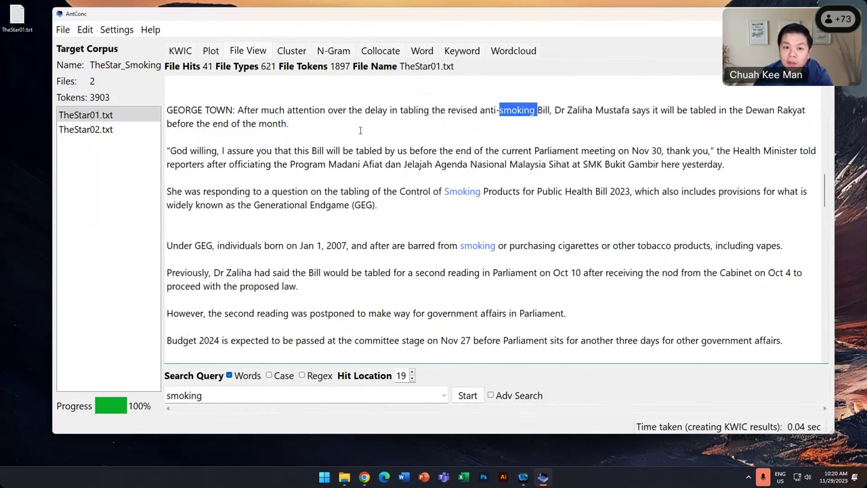
- Return to the KWIC concordance and set the page size to 10 hits, and again to 50 hits
left_click(177, 51)
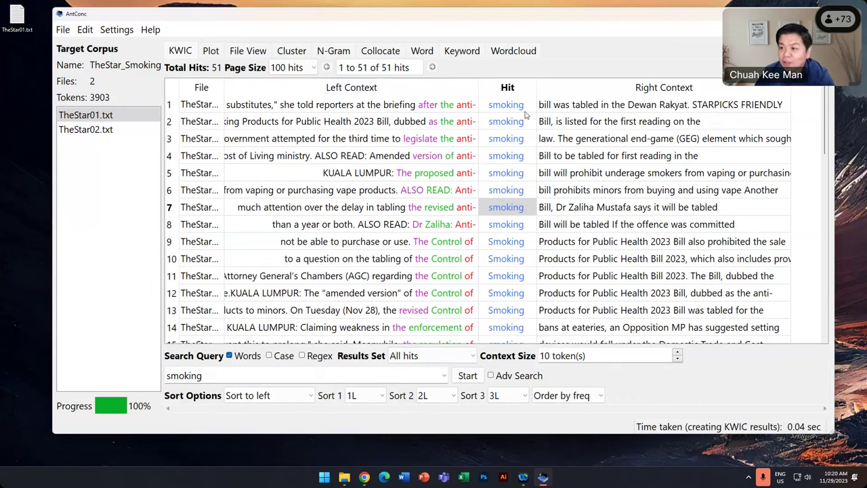
left_click(292, 67)
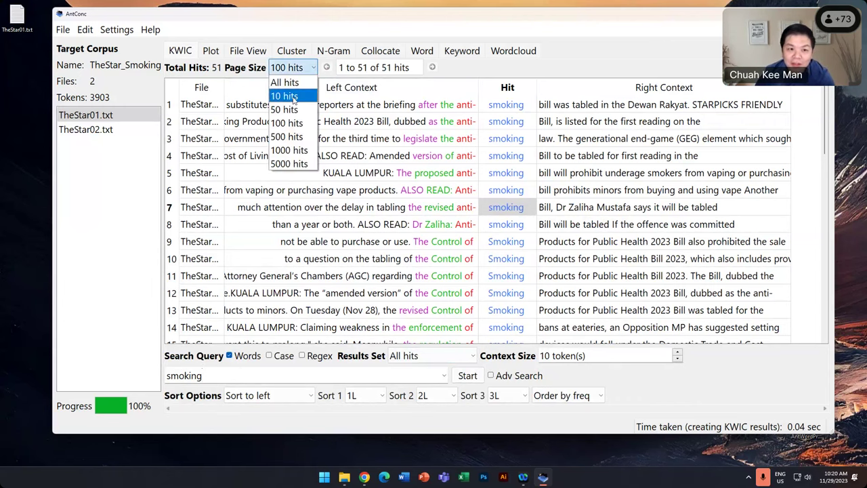
left_click(286, 95)
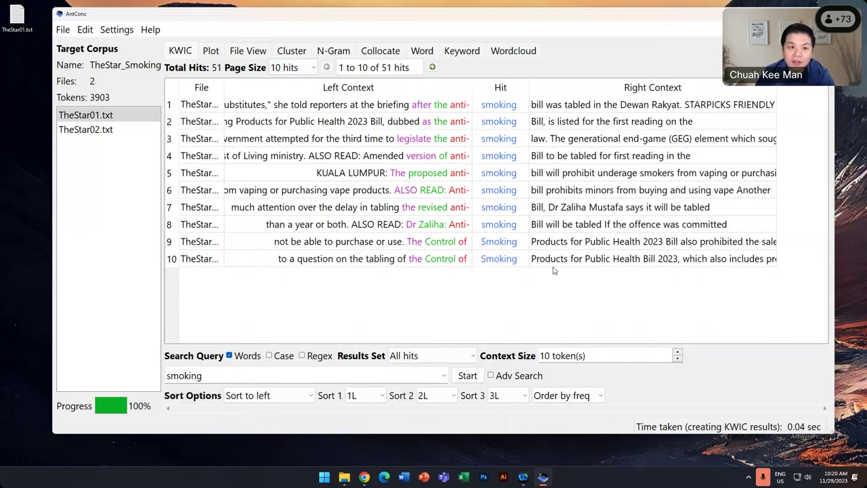
left_click(292, 67)
left_click(293, 117)
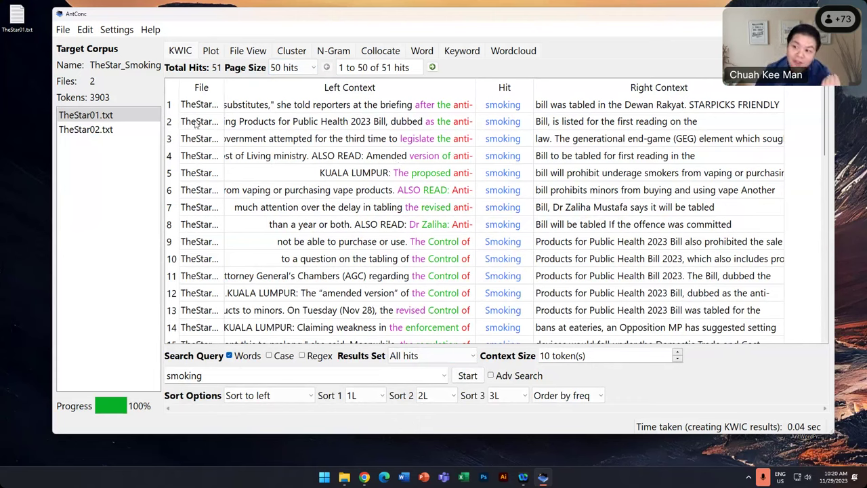
- Save the current KWIC results to the Desktop as KWIC_results.txt
left_click(62, 30)
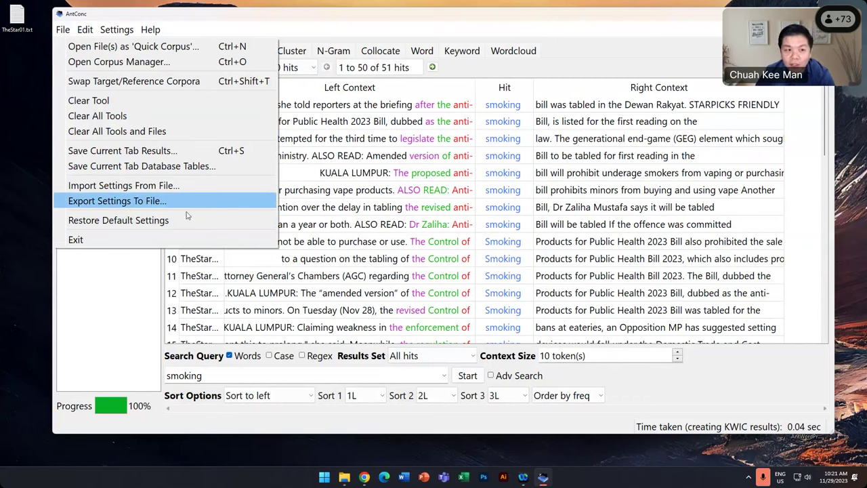
left_click(147, 152)
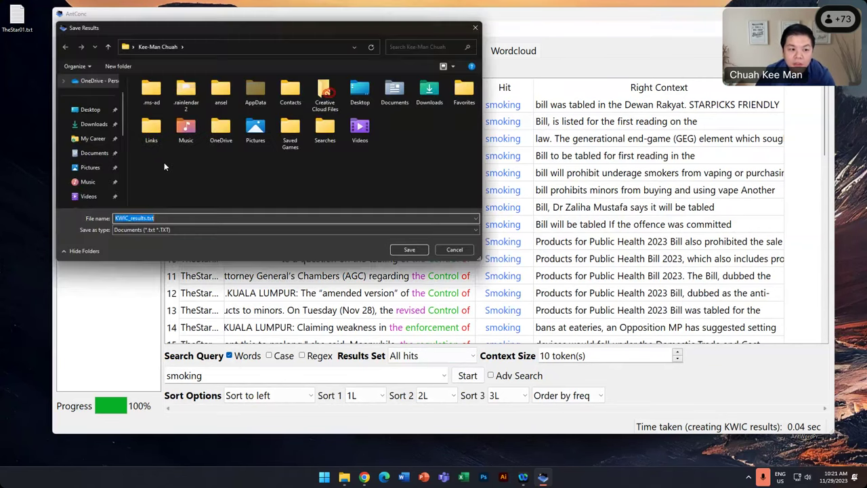
left_click(90, 109)
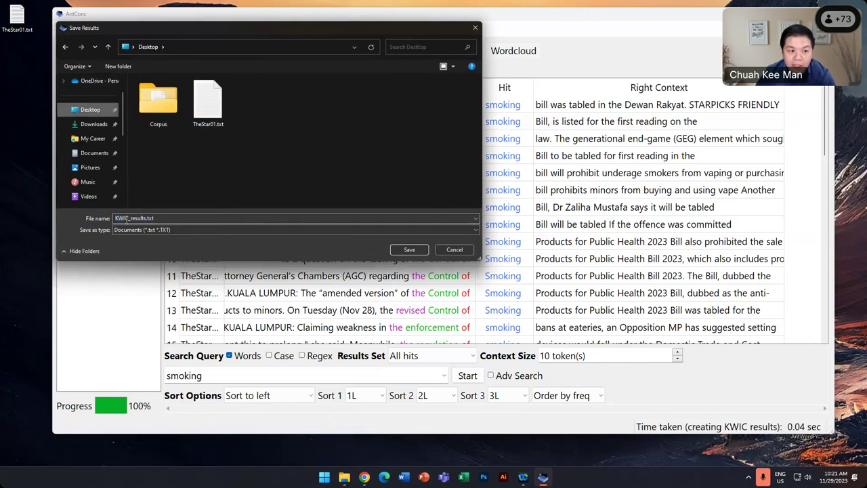
left_click(156, 218)
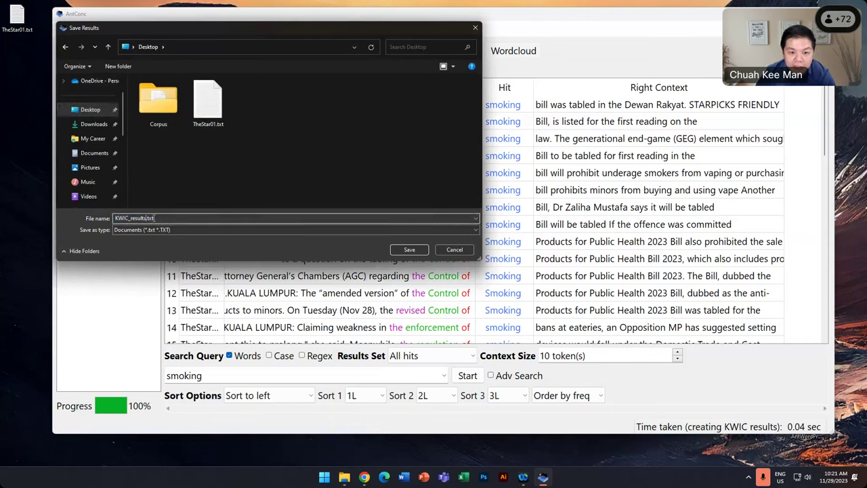
left_click(409, 250)
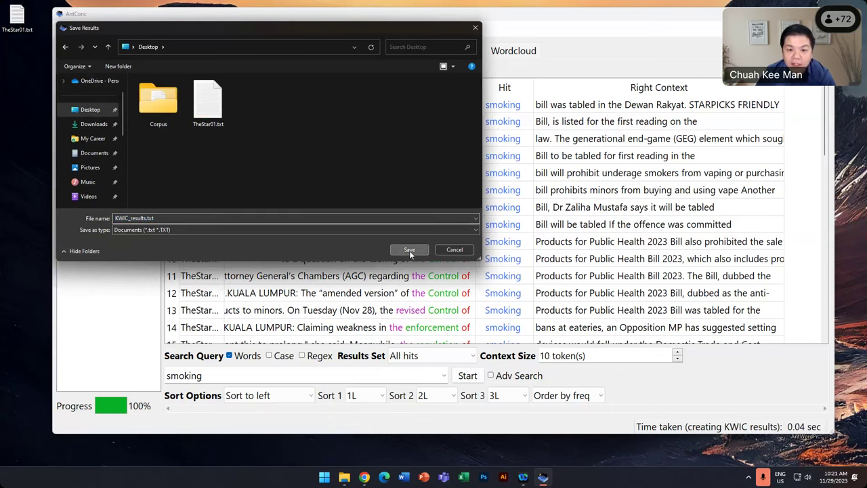
key("Return")
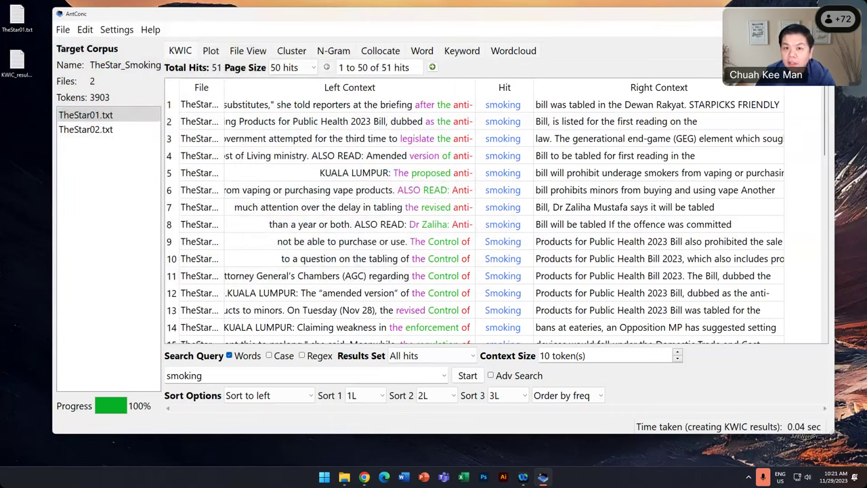
- Open the saved KWIC_results.txt from the desktop in a maximised window and look over the exported concordance lines
left_click_drag(408, 12, 421, 192)
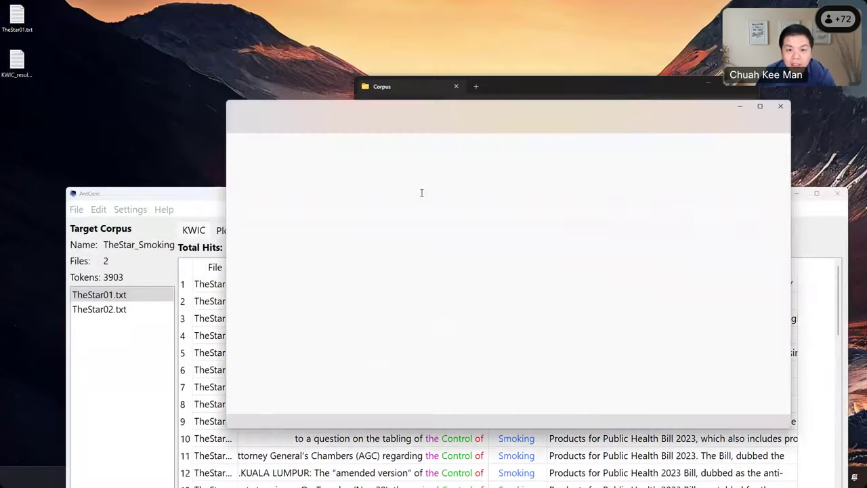
left_click(764, 103)
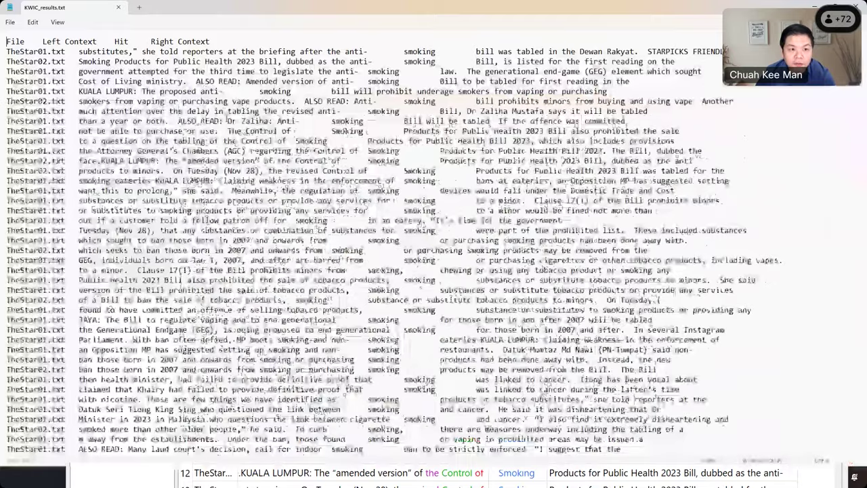
key("Down")
key("shift+Down")
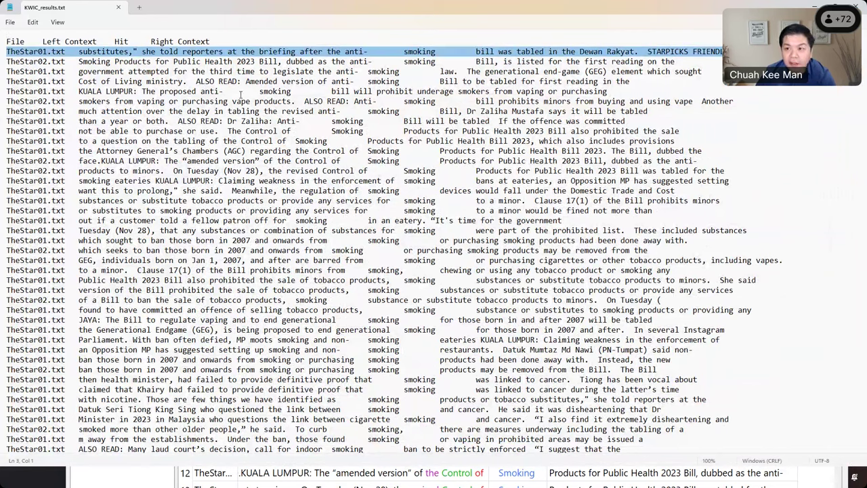
left_click_drag(282, 111, 291, 369)
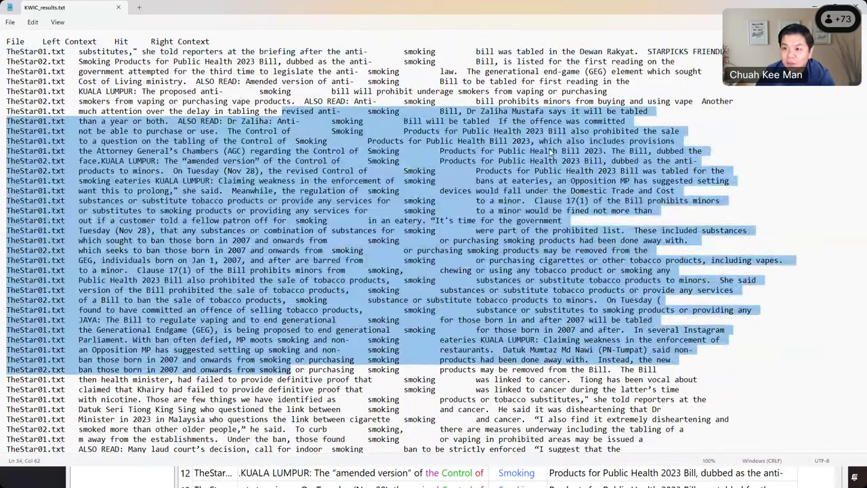
left_click(550, 152)
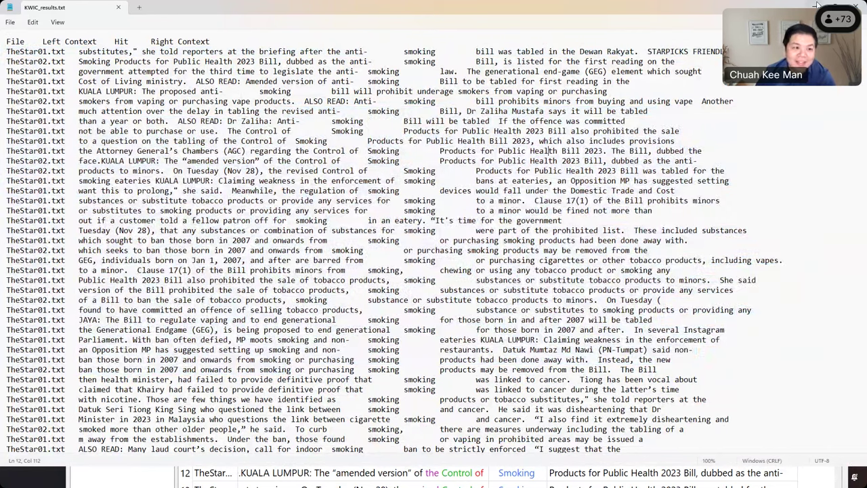
- Switch back to AntConc, set the KWIC page size to All hits, and select every concordance line
key("alt+Tab")
left_click(119, 78)
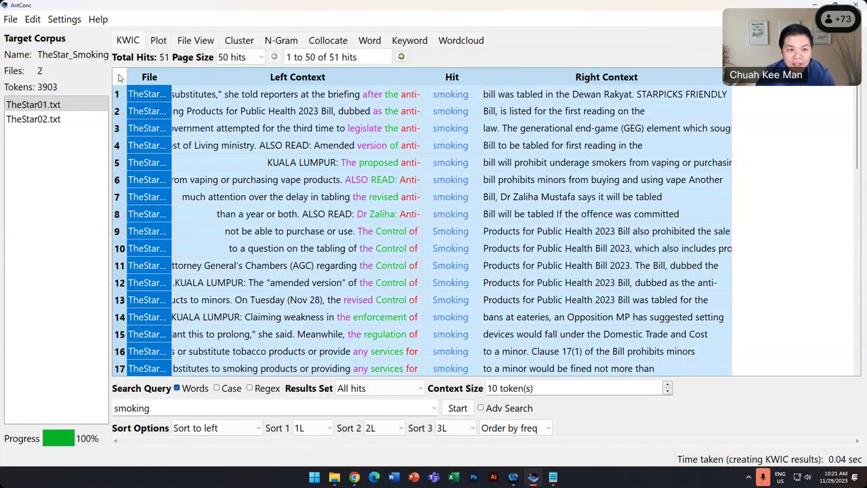
left_click(258, 58)
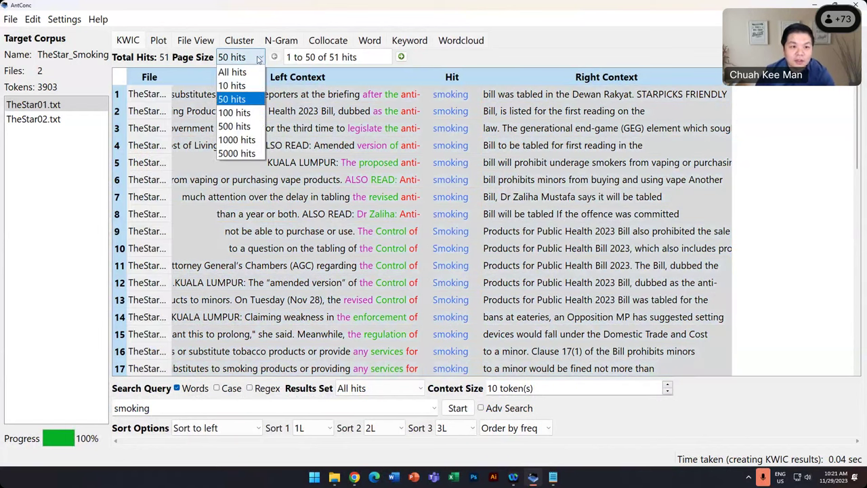
left_click(233, 72)
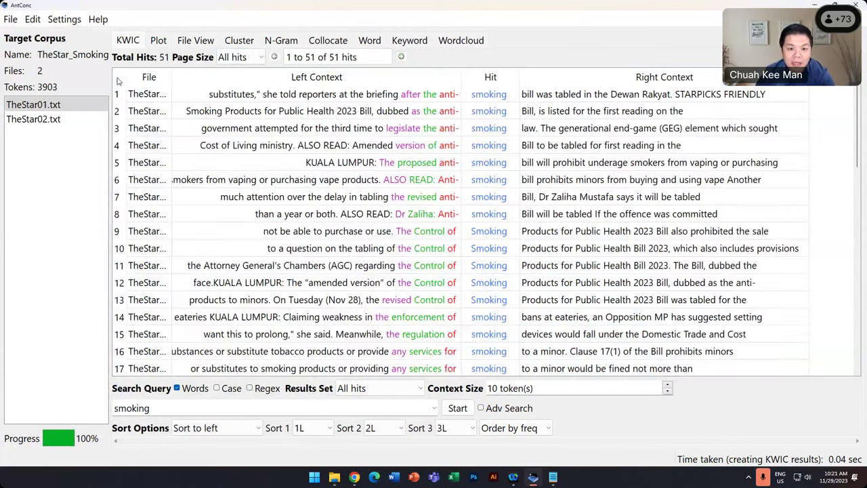
left_click(118, 80)
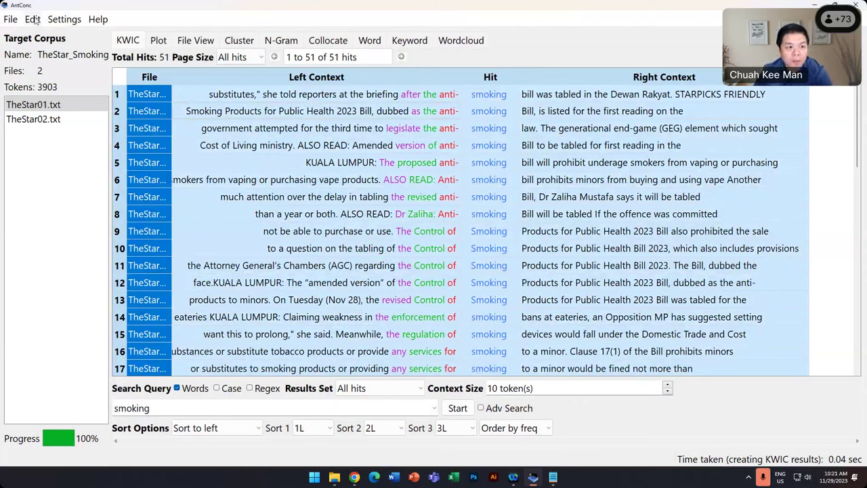
- Copy the selected concordance lines into a new blank Word document and change its page orientation to landscape
left_click(457, 407)
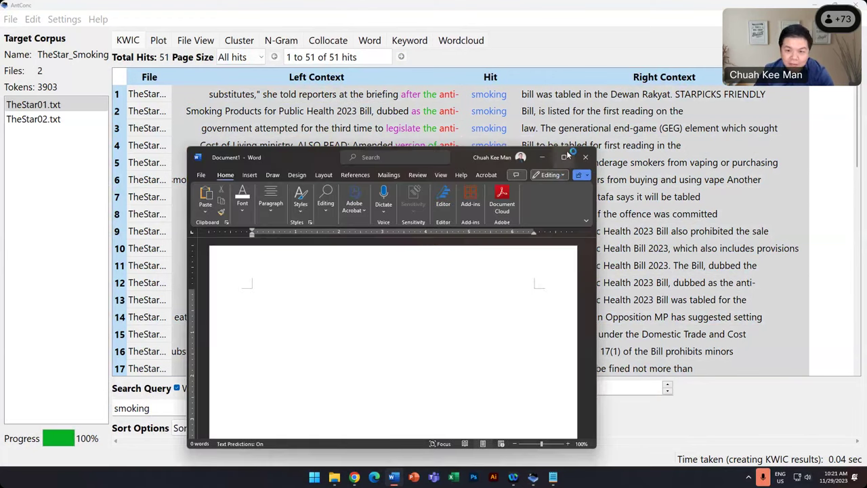
key("ctrl+v")
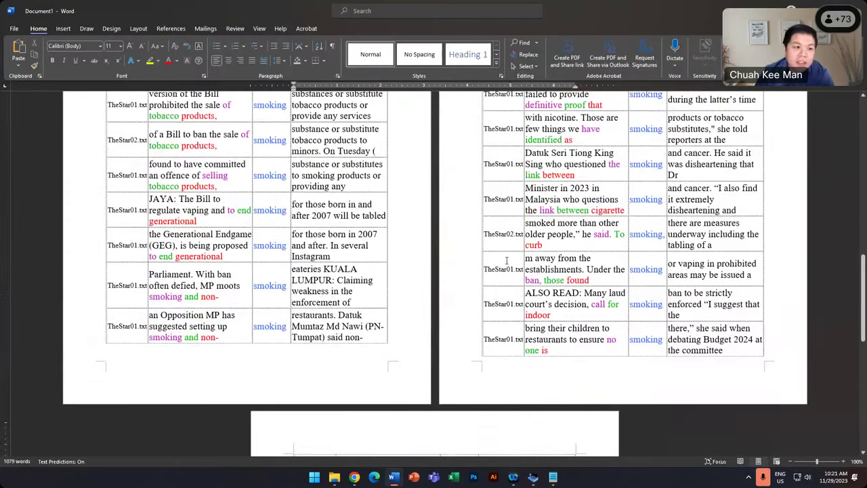
scroll(506, 260, "up", 5)
left_click(138, 29)
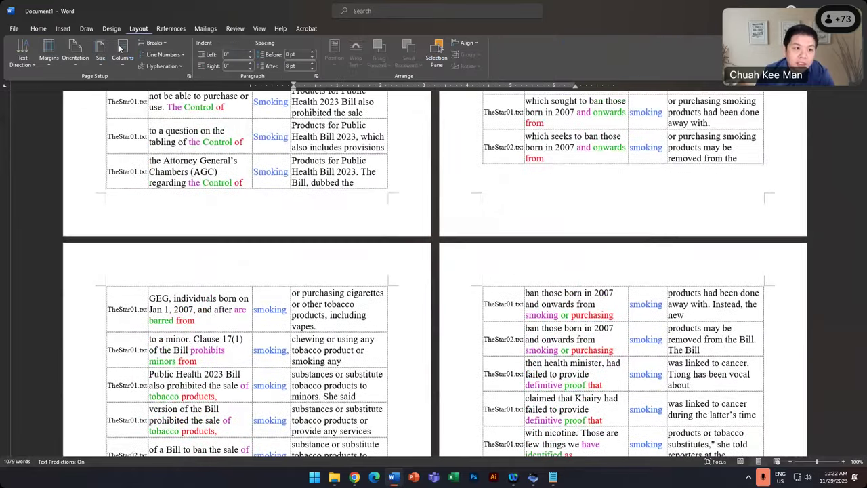
left_click(78, 60)
left_click(92, 117)
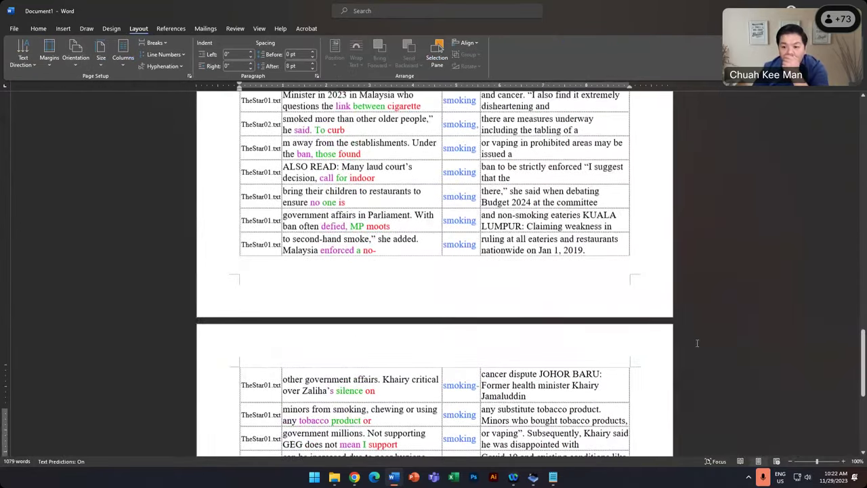
scroll(857, 359, "up", 15)
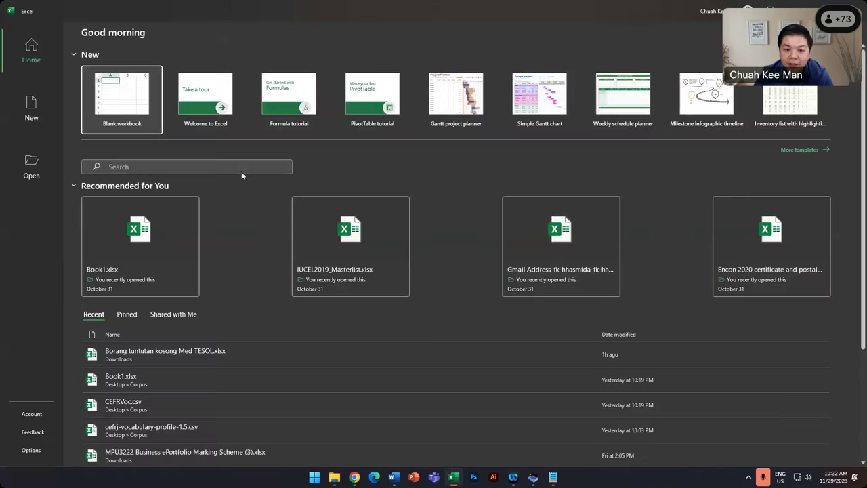
- Create a blank workbook in Excel and paste the copied concordance lines starting at cell A1
left_click(133, 115)
left_click(30, 114)
key("ctrl+v")
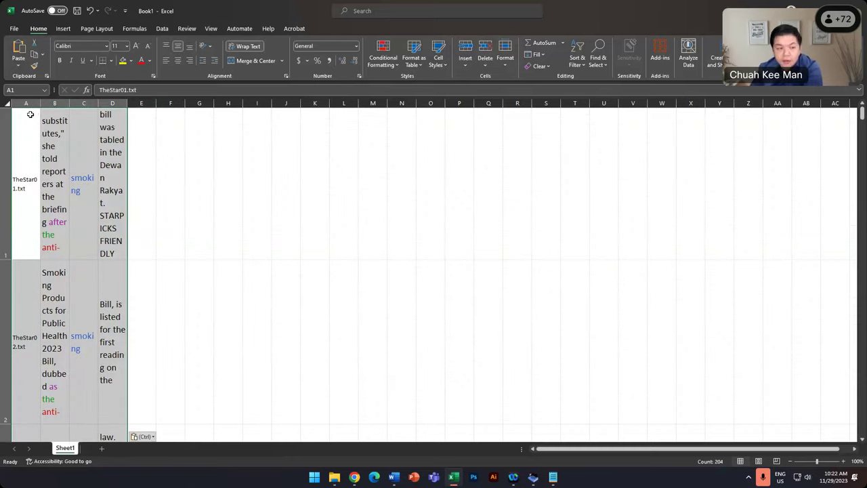
left_click(199, 157)
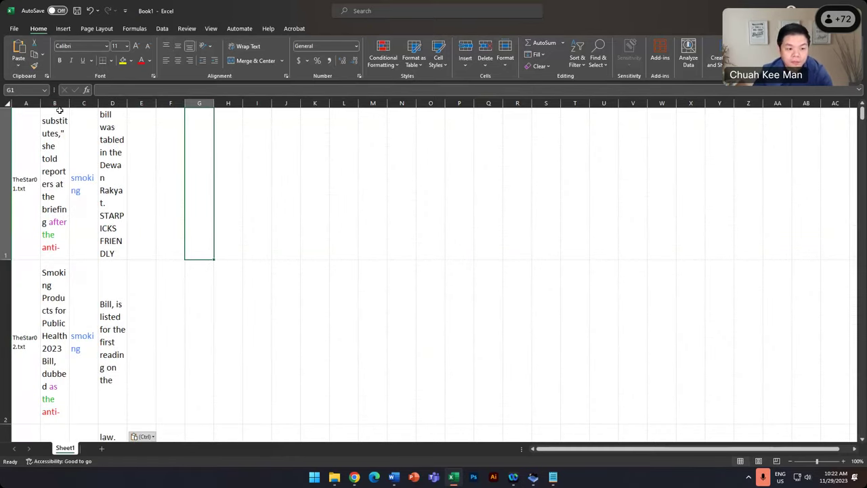
- Autofit columns B, C and D to their contents and reduce the height of row 1
double_click(70, 103)
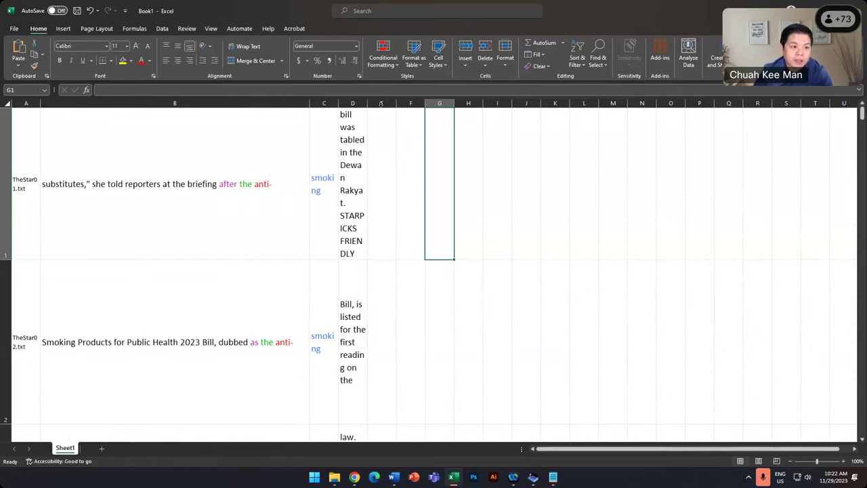
double_click(339, 103)
double_click(397, 103)
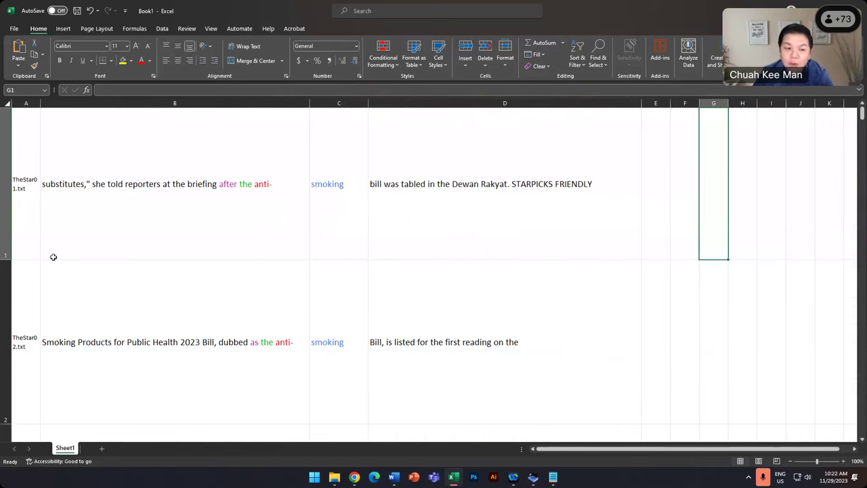
left_click_drag(6, 259, 9, 205)
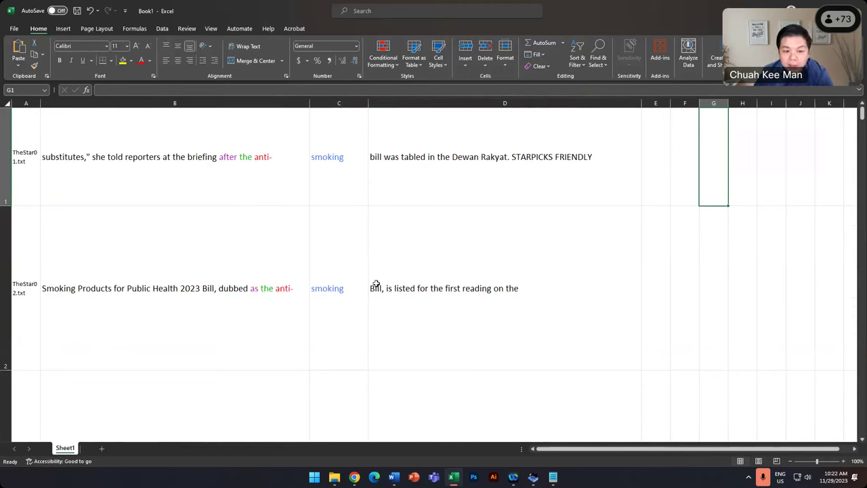
left_click_drag(292, 168, 410, 171)
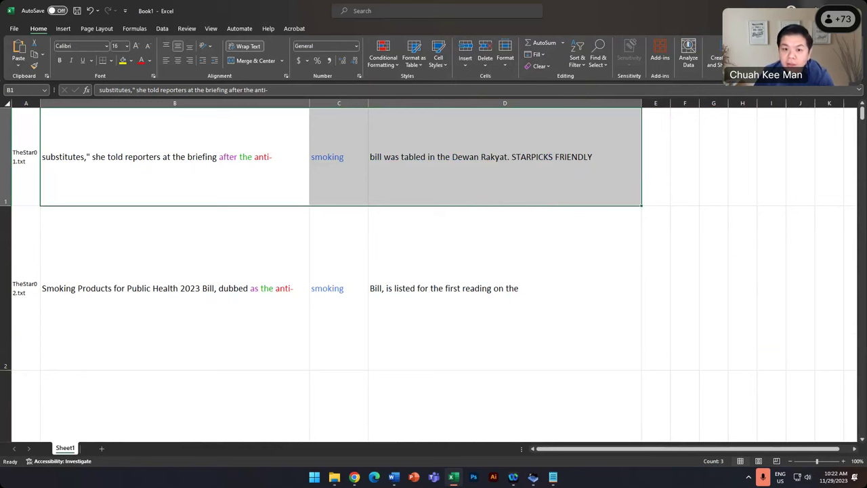
- Switch to Word, review the pasted concordance table across its pages, and return to the KWIC results in AntConc
key("alt+Tab")
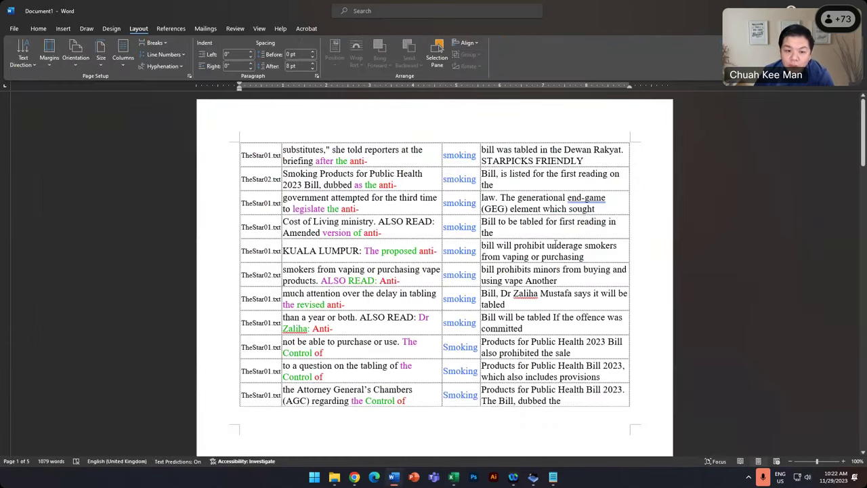
scroll(555, 243, "down", 15)
scroll(538, 288, "up", 10)
scroll(538, 288, "up", 7)
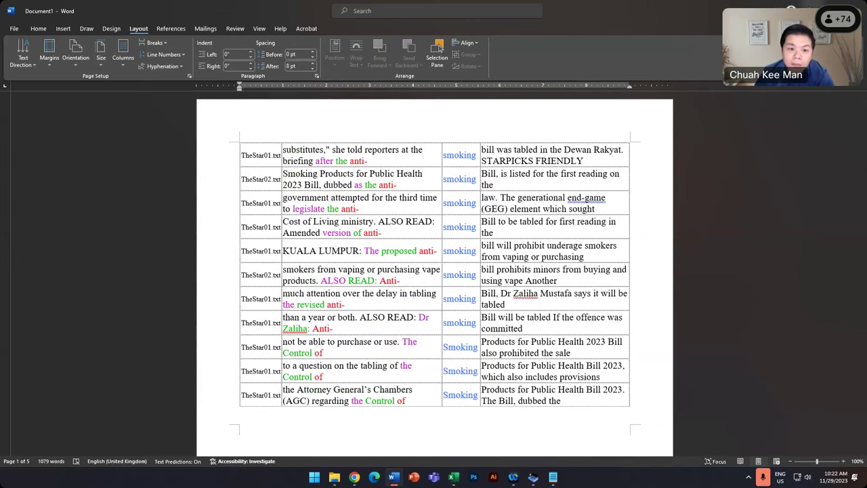
key("alt+Tab")
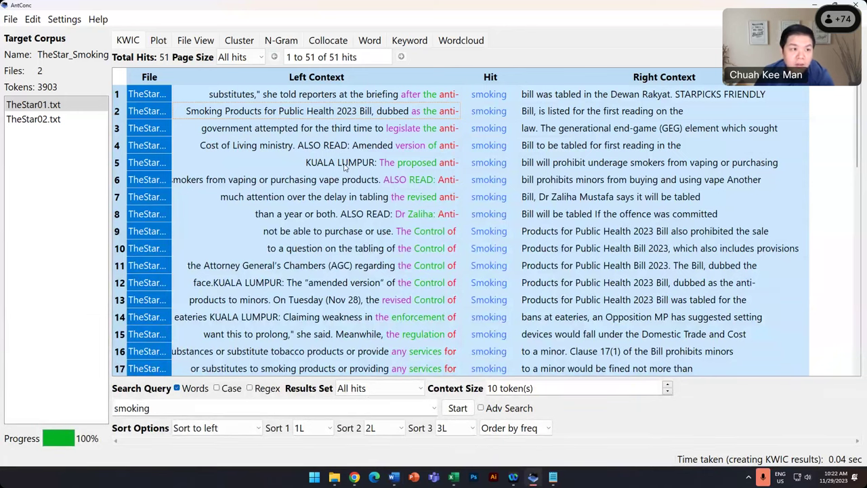
left_click(344, 167)
- Preview the Times New Roman font at size 12 in the global font settings and close them without applying
left_click(71, 20)
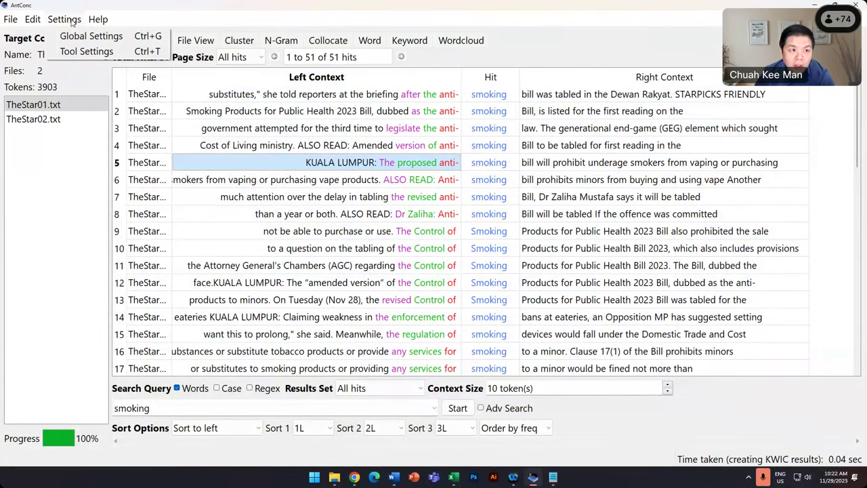
left_click(90, 36)
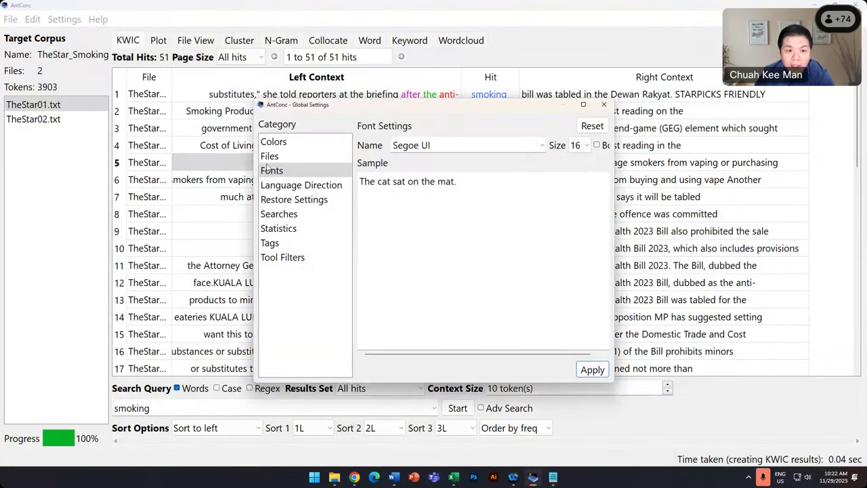
left_click(539, 146)
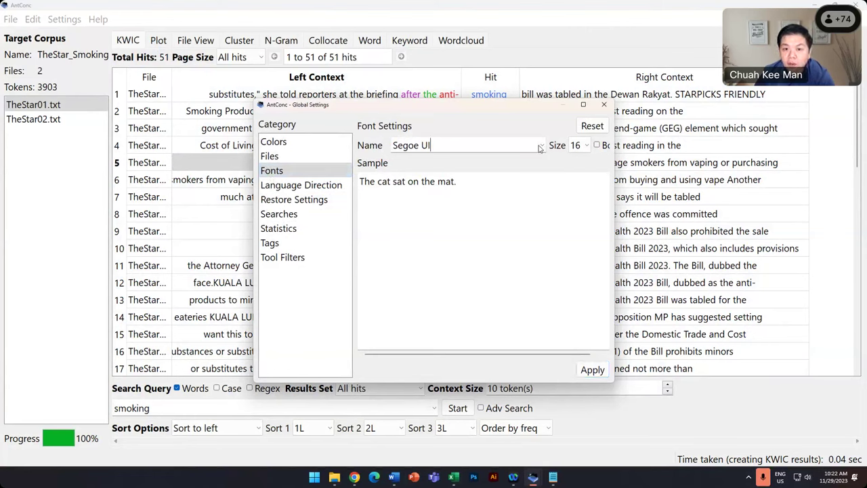
left_click(540, 148)
left_click_drag(649, 298, 647, 333)
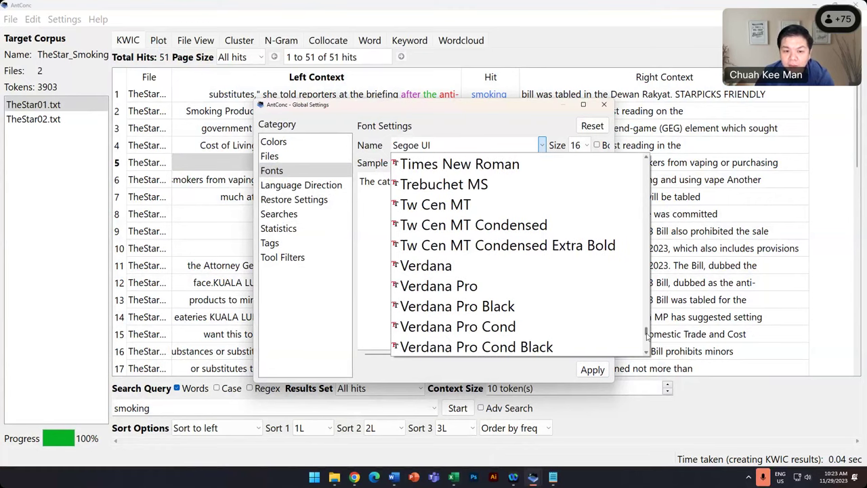
left_click(505, 164)
left_click(580, 145)
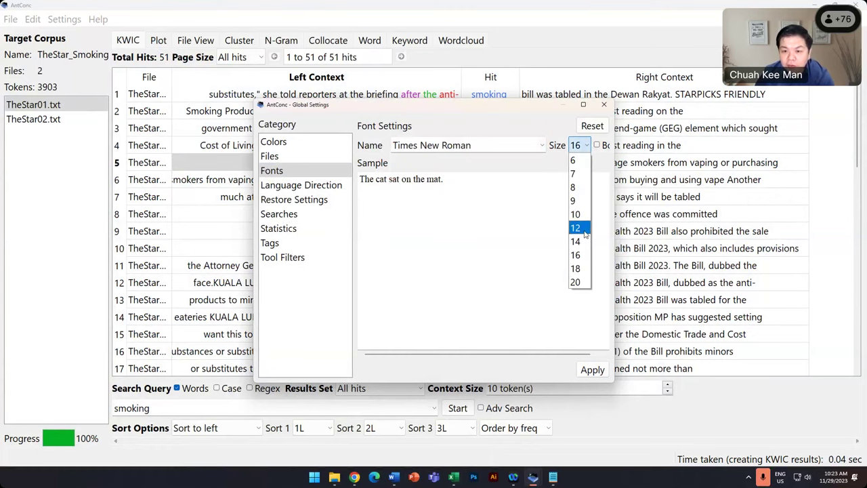
left_click(581, 229)
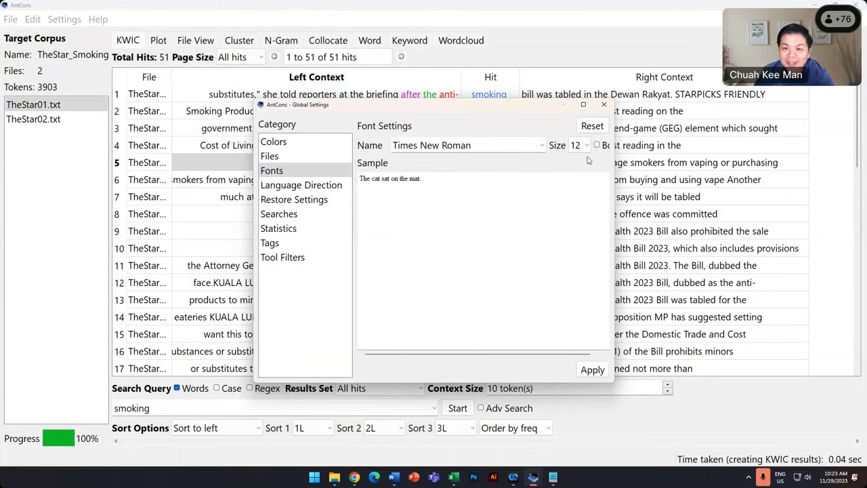
left_click(604, 107)
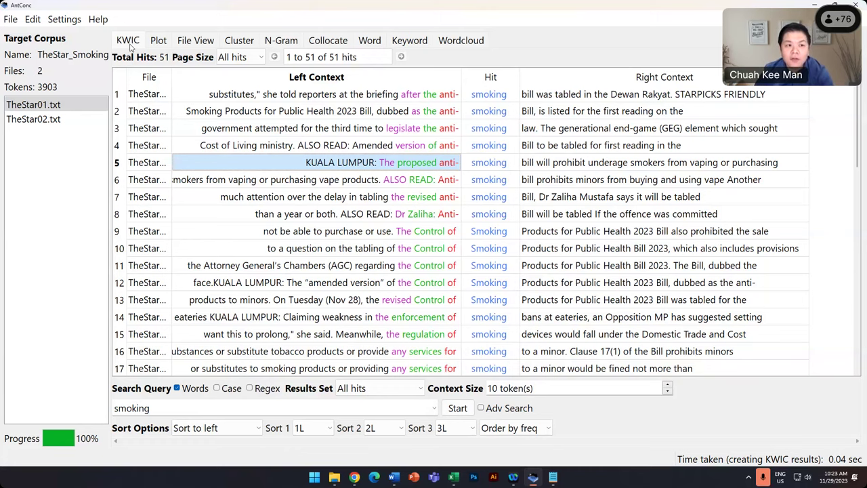
- Generate the Plot results for "smoking" and compare the distribution of hits in TheStar01.txt and TheStar02.txt
left_click(158, 42)
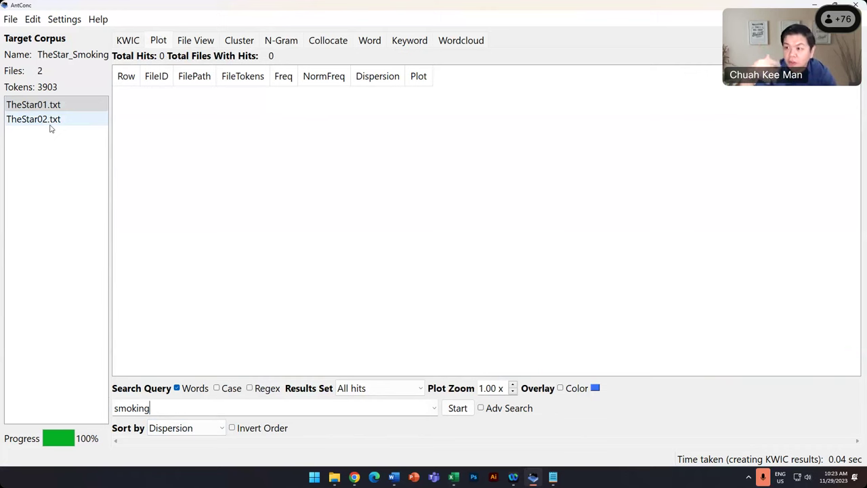
left_click(458, 407)
left_click(40, 120)
left_click(50, 106)
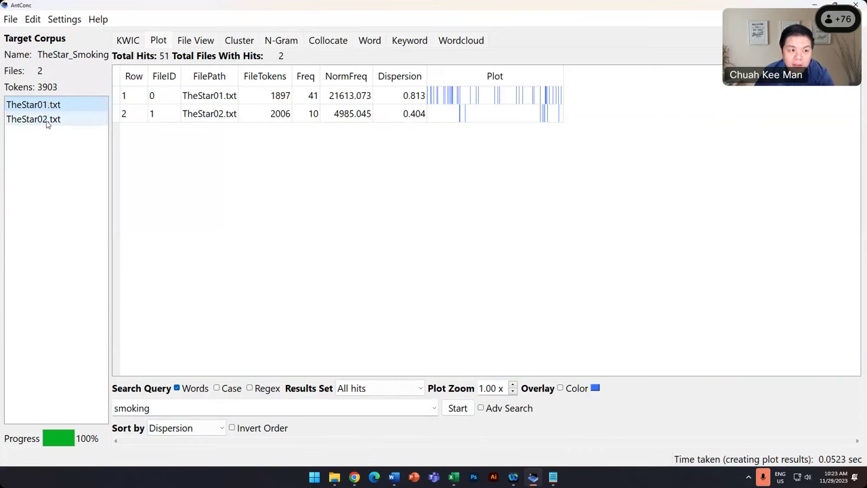
left_click(46, 121)
left_click(53, 106)
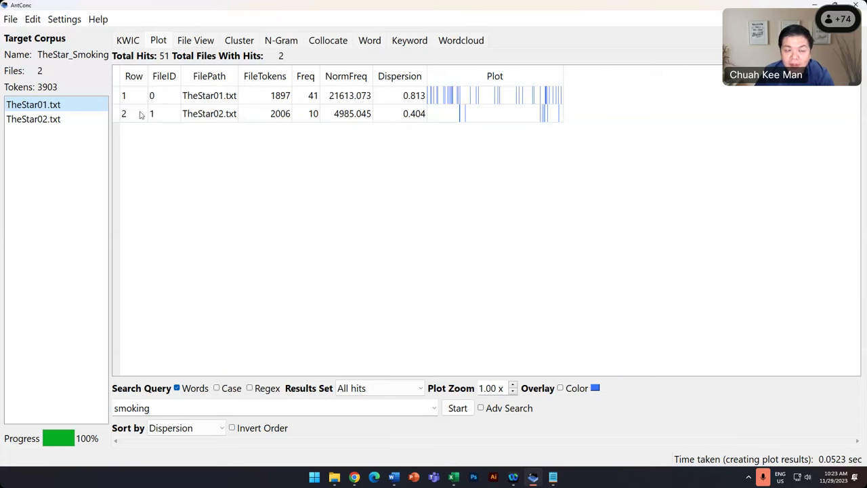
left_click(56, 120)
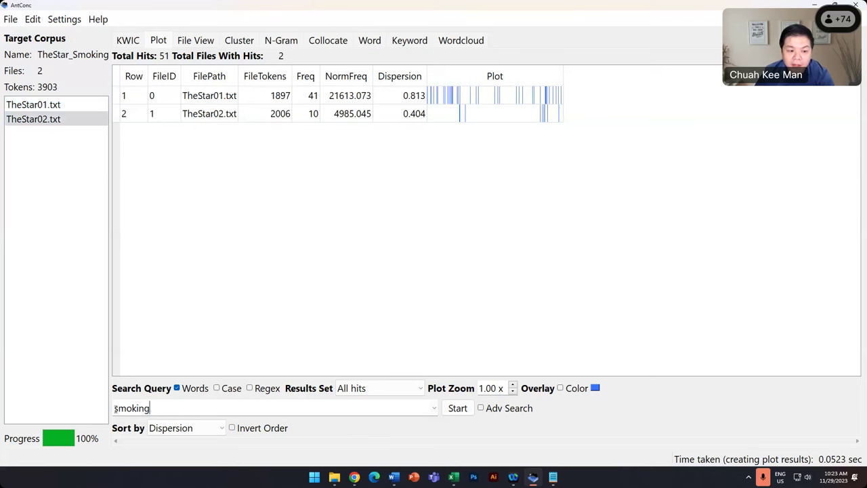
double_click(154, 410)
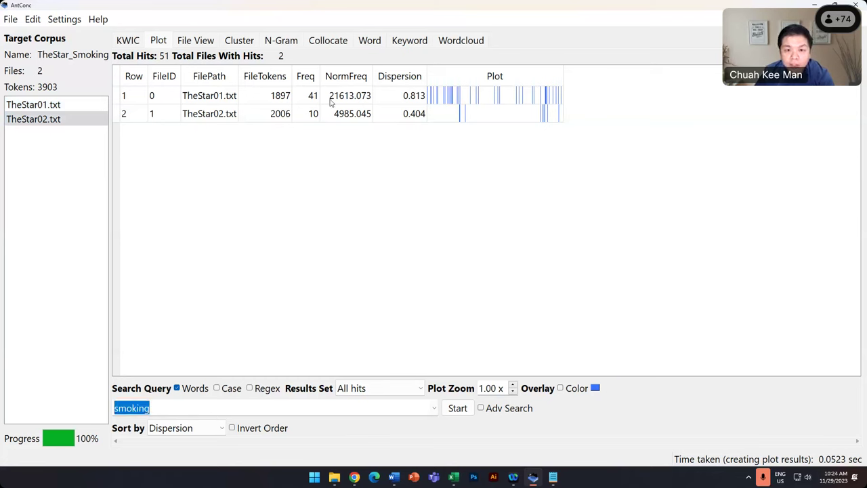
left_click(51, 107)
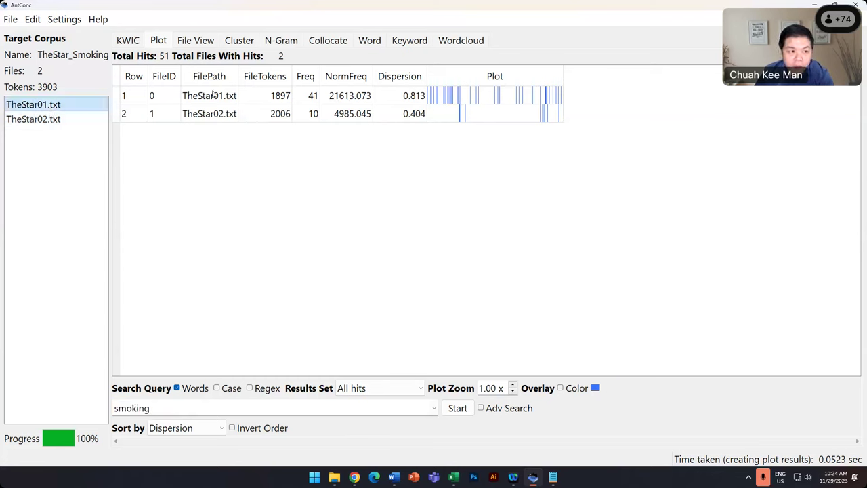
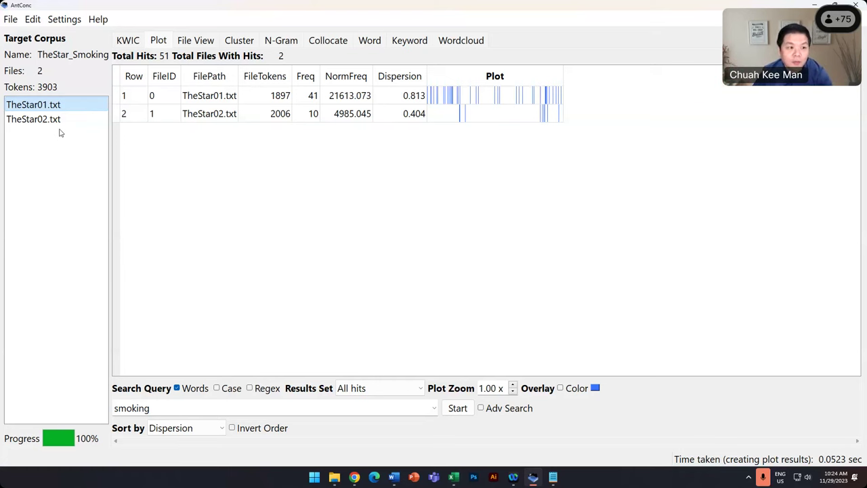
left_click(60, 122)
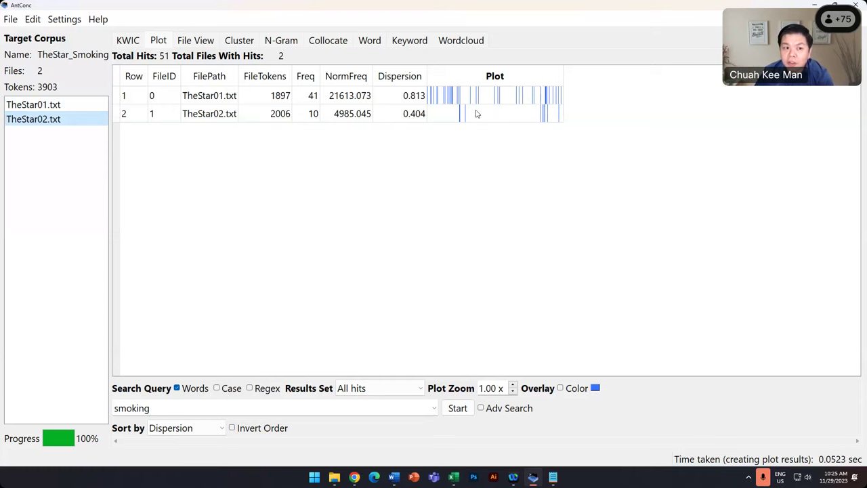
- Open a hit near the end of the TheStar01.txt plot in File View and read the surrounding paragraph
left_click(547, 99)
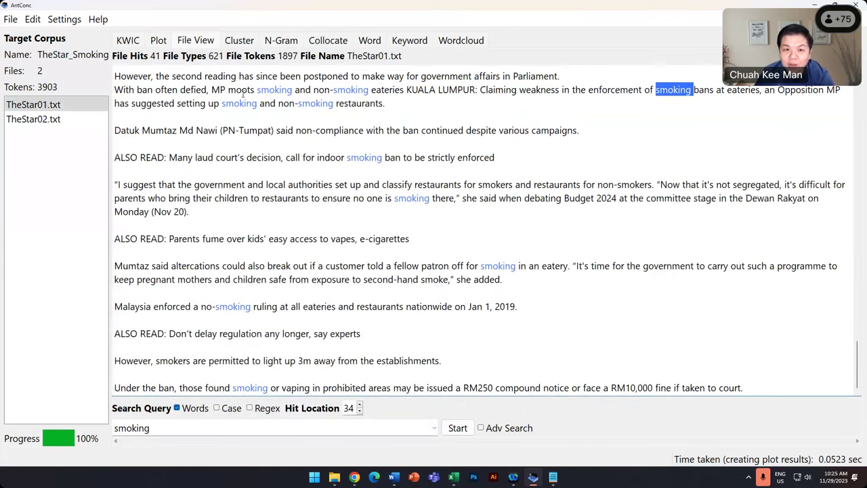
left_click_drag(115, 93, 390, 92)
left_click(397, 103)
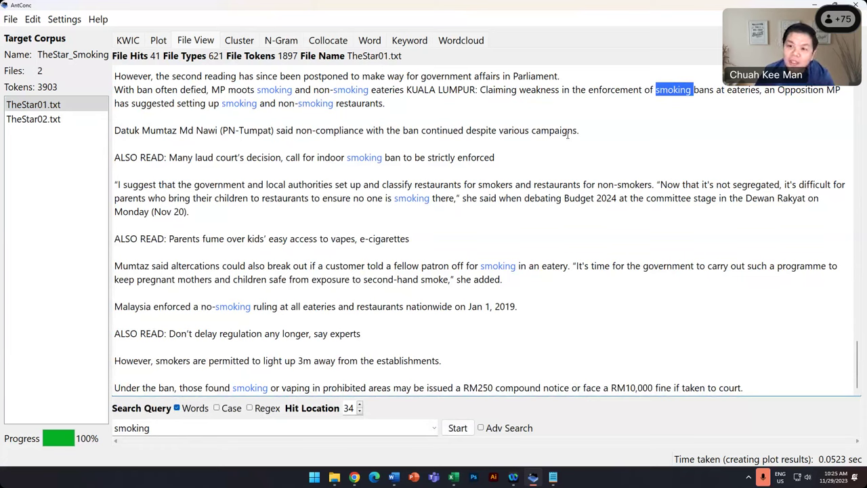
left_click_drag(400, 105, 181, 91)
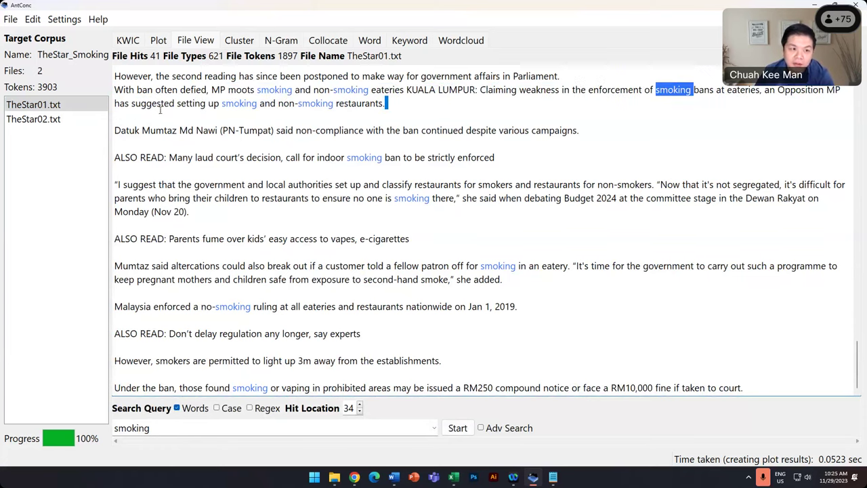
- Return to the Plot results, open the overlay color picker, and close it without choosing a color
left_click(158, 40)
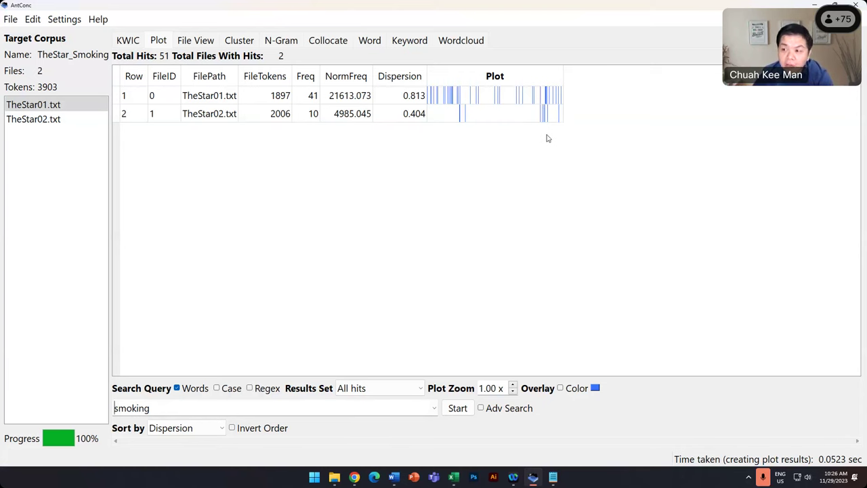
left_click(595, 388)
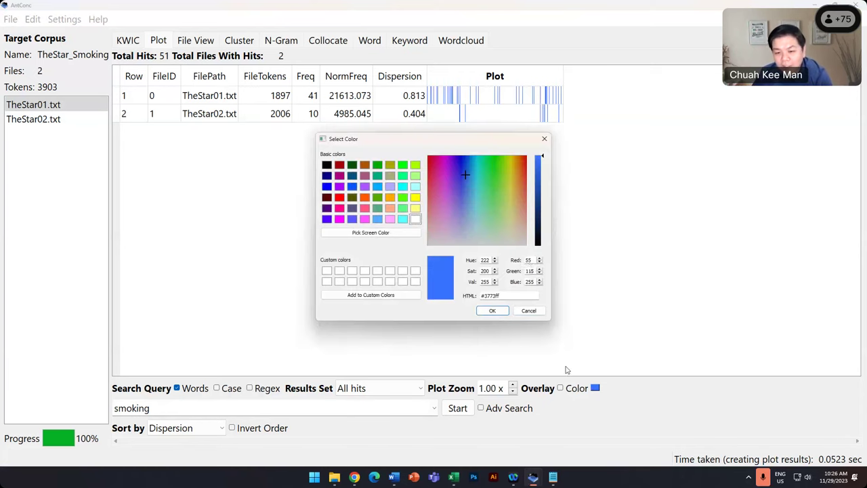
left_click(543, 139)
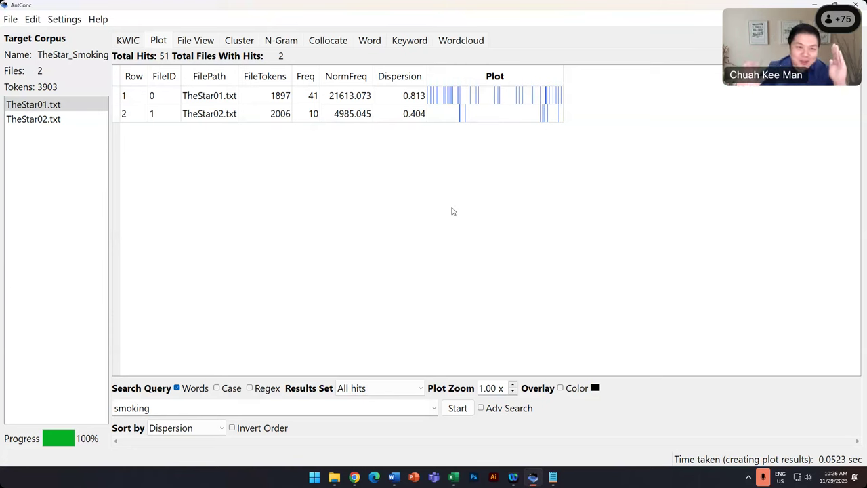
- Look over the KWIC concordance lines for "smoking" and return to the Plot results to compare the two views
left_click(40, 120)
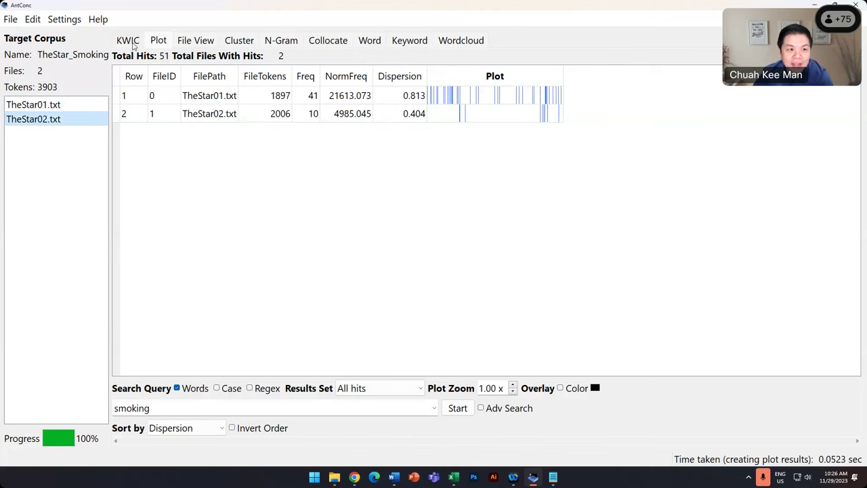
left_click(132, 44)
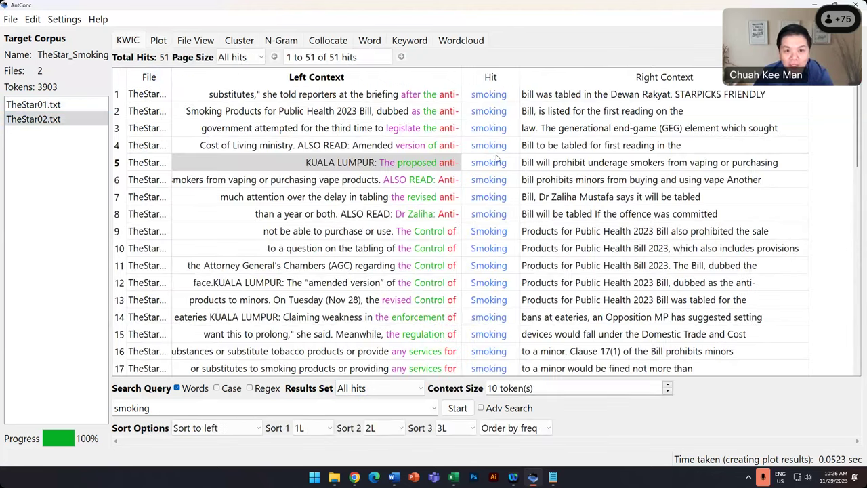
left_click(159, 42)
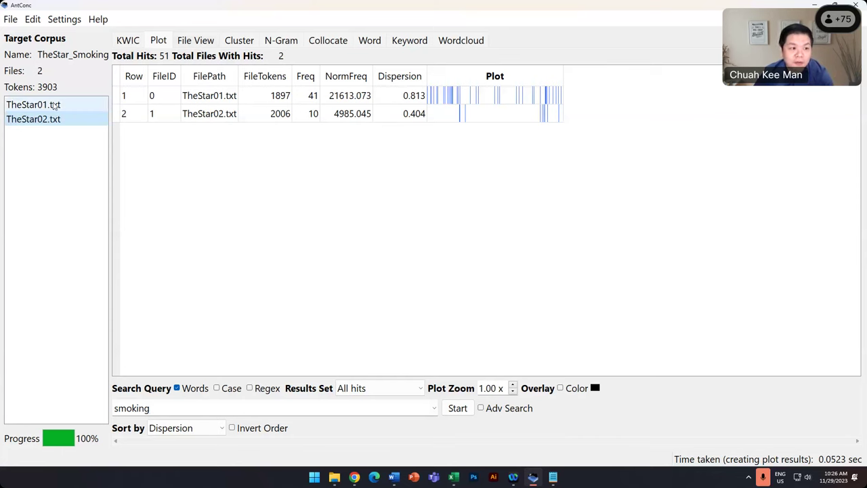
- Show TheStar01.txt in File View and examine the highlighted "smoking" hits from the beginning of the text
left_click(64, 118)
left_click(197, 41)
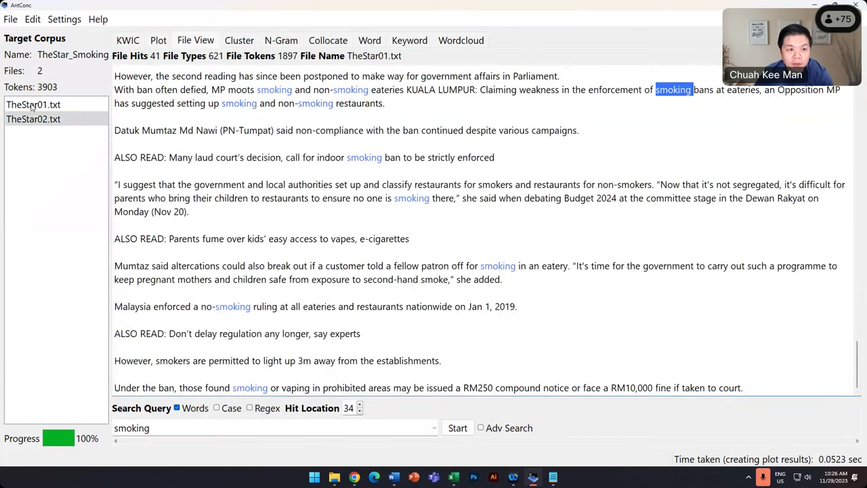
scroll(406, 103, "up", 15)
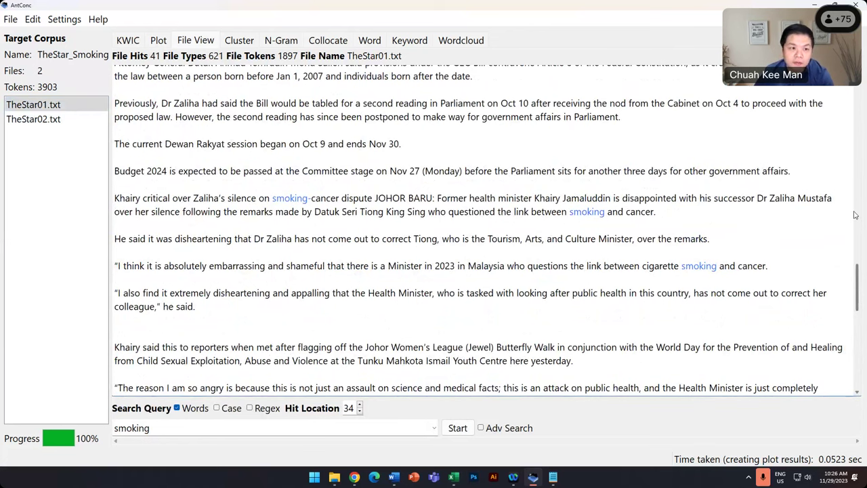
scroll(320, 257, "up", 20)
scroll(353, 250, "down", 3)
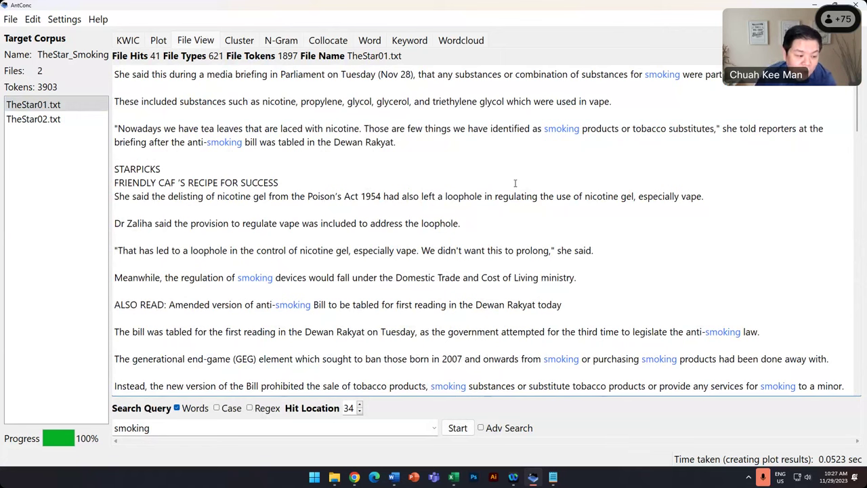
scroll(515, 183, "up", 2)
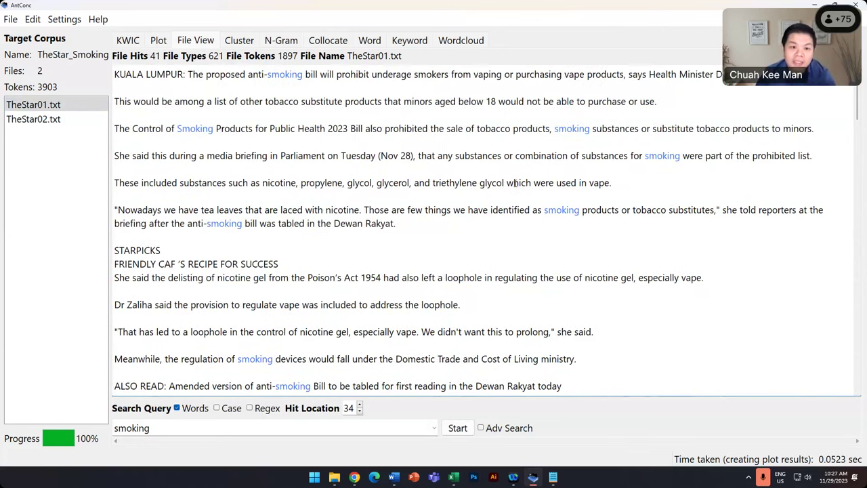
- Go back to KWIC, open the "Smoking" hit of line 9 in File View, and read the text that follows it
left_click(160, 42)
left_click(126, 42)
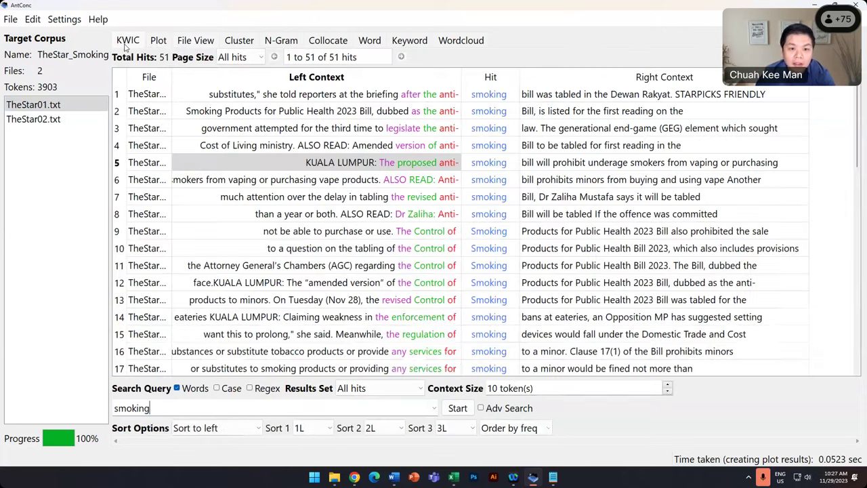
left_click(489, 234)
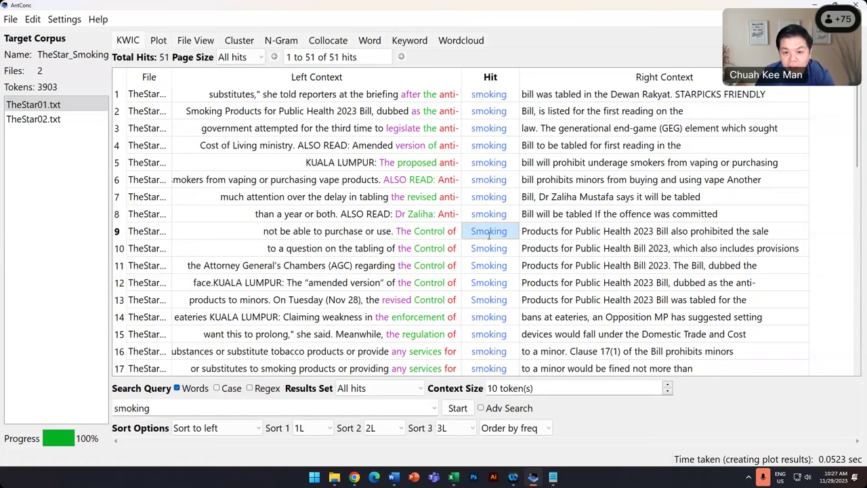
double_click(489, 234)
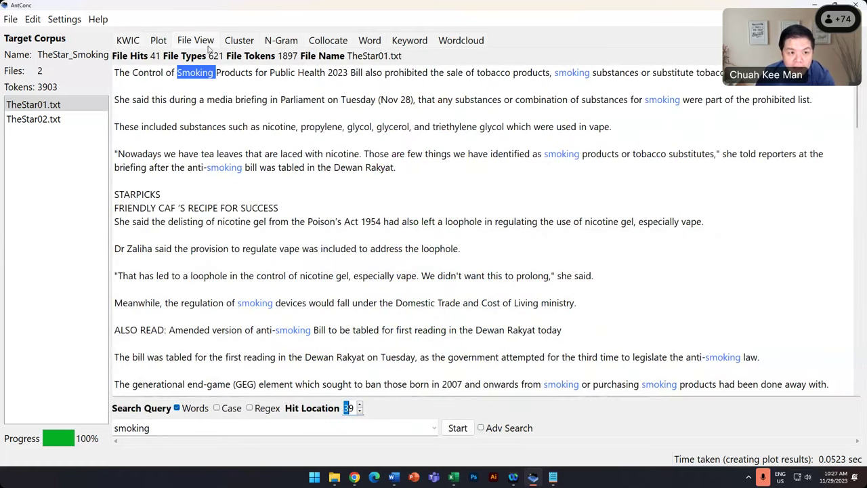
left_click(565, 266)
scroll(571, 271, "down", 4)
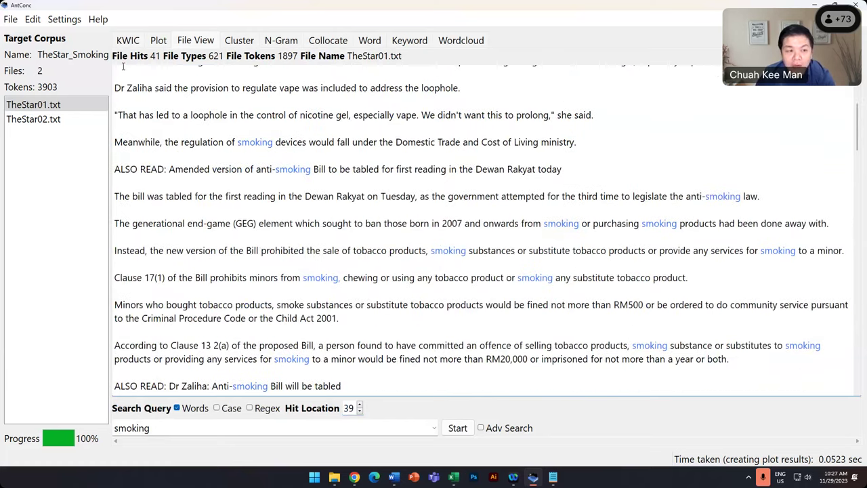
- Return to the KWIC results and open the "Smoking" hit of line 10 in File View
left_click(128, 41)
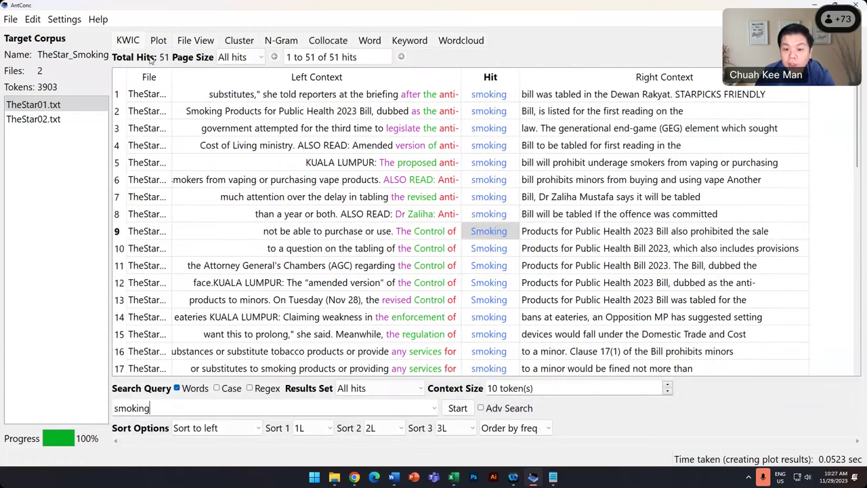
left_click(489, 250)
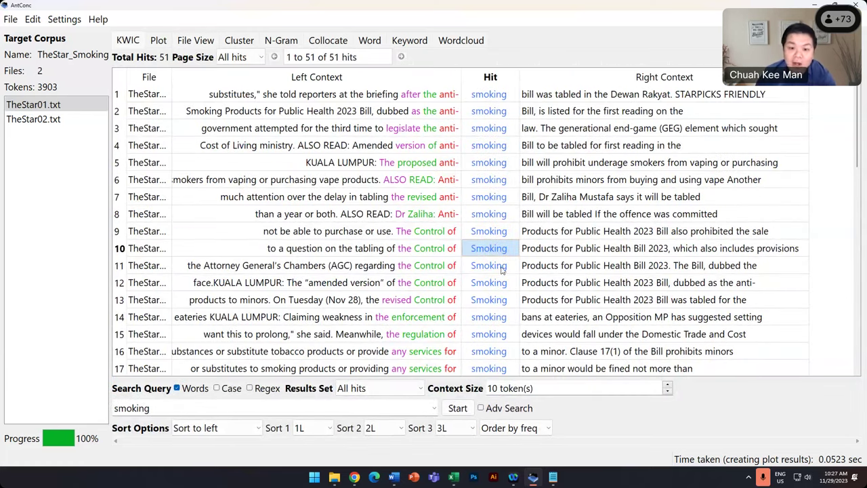
left_click(491, 251)
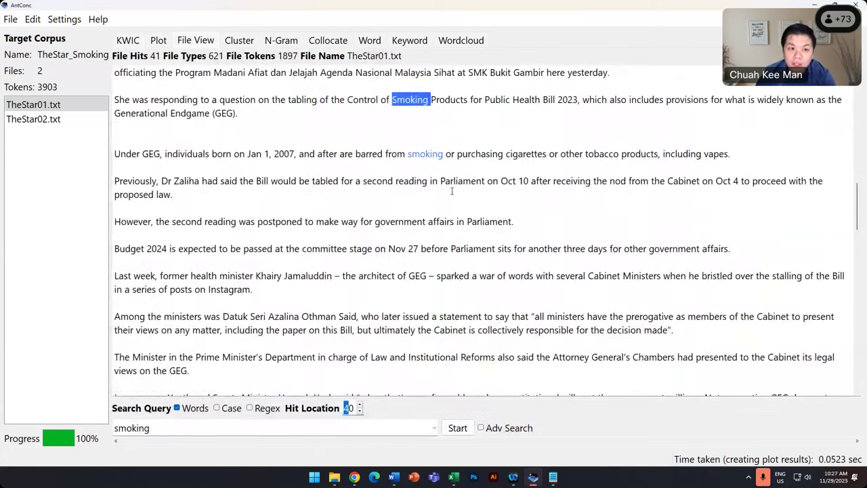
- Glance at the Plot results, return to KWIC, and open the line 9 "Smoking" hit in its full text again
left_click(158, 42)
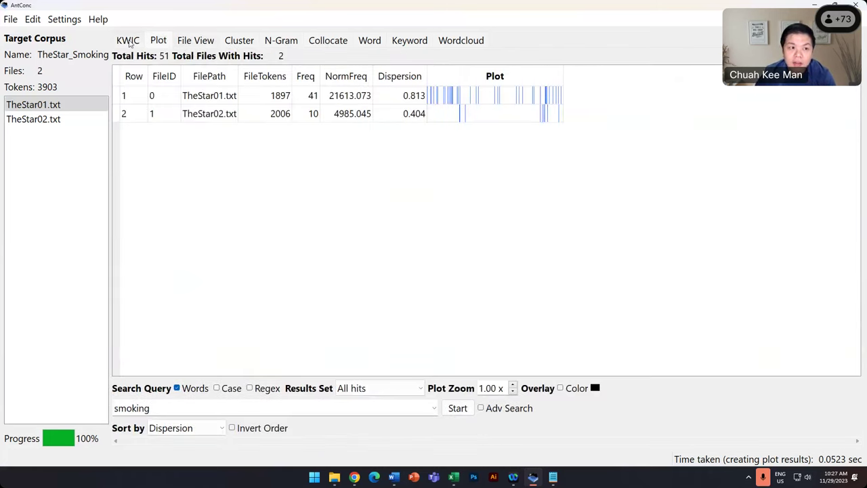
left_click(127, 40)
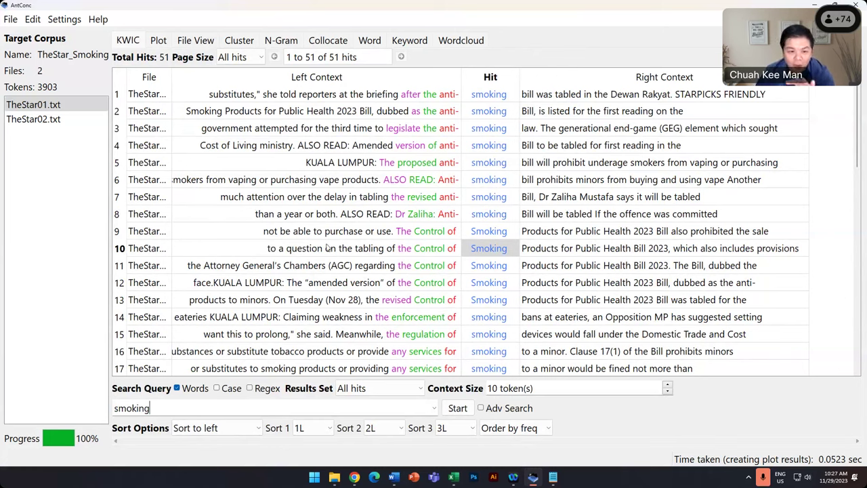
left_click(505, 233)
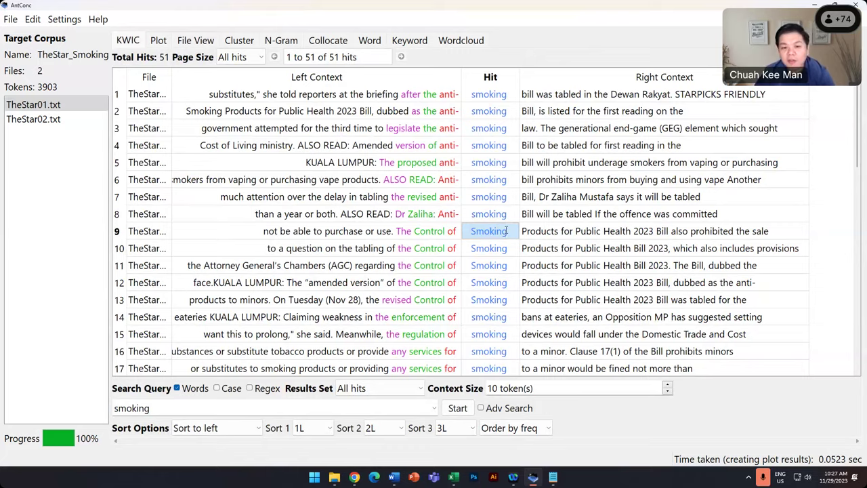
left_click(505, 233)
mouse_move(257, 129)
left_mouse_down()
mouse_move(474, 139)
mouse_move(584, 239)
left_mouse_up()
left_click(508, 243)
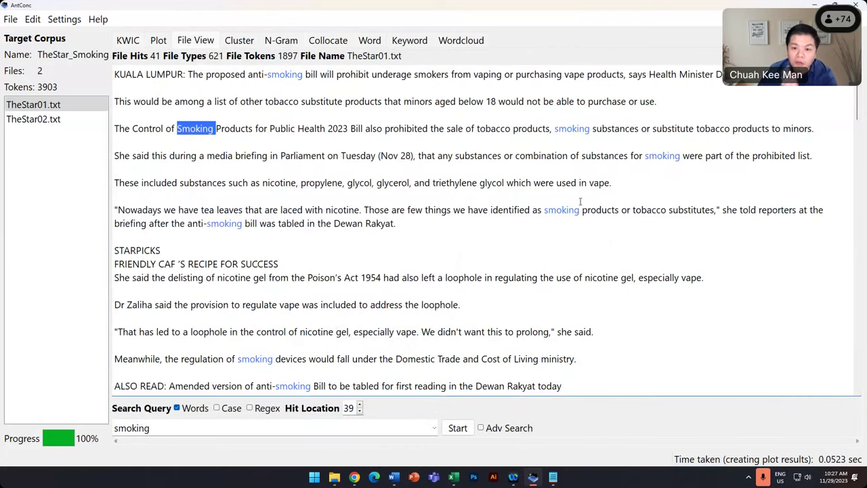
- Re-sort the KWIC concordance lines for "smoking" to the right, by 1R, 2R and 3R
left_click(129, 42)
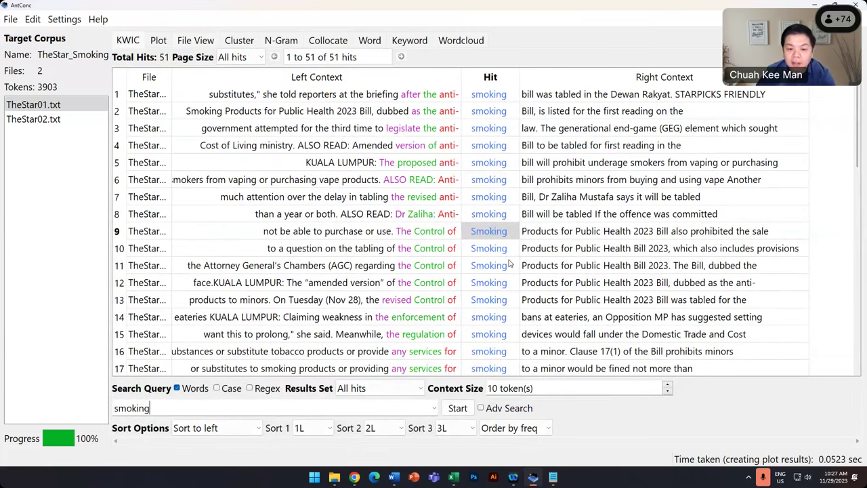
left_click(230, 423)
left_click(227, 356)
left_click(237, 428)
left_click(199, 341)
left_click(458, 408)
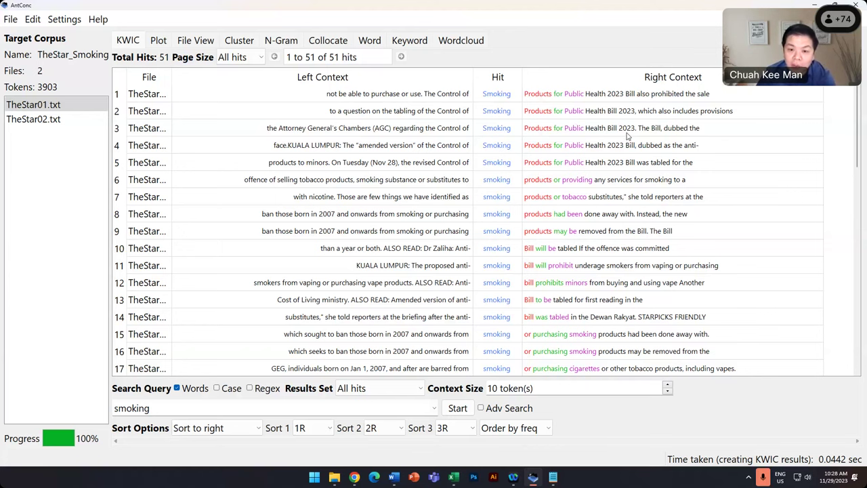
- Look through the Plot, File View, Cluster, N-Gram and Collocate tools one after another
left_click(158, 42)
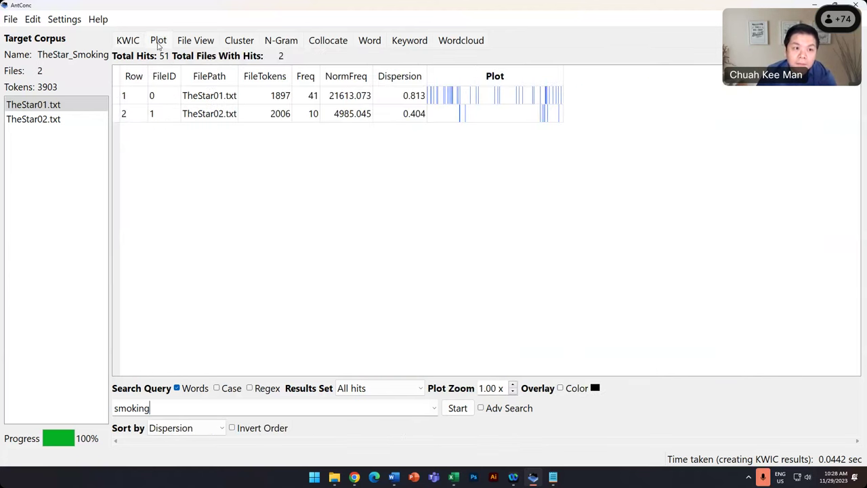
left_click(205, 46)
left_click(248, 43)
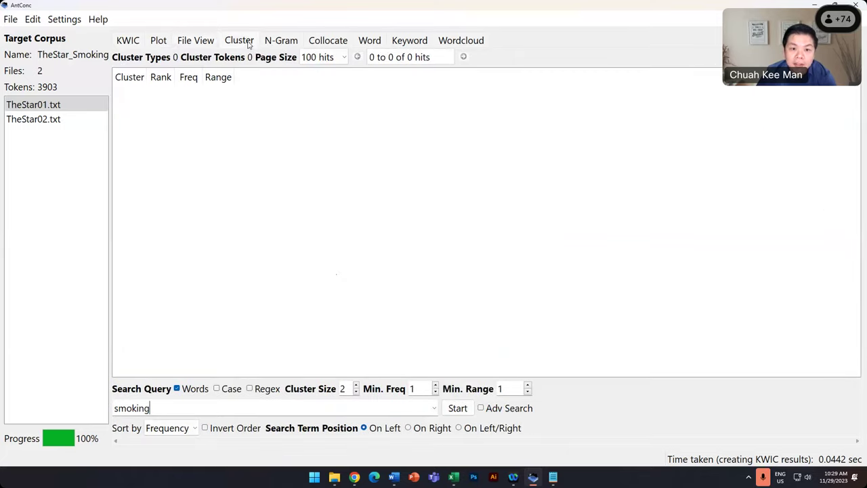
left_click(201, 42)
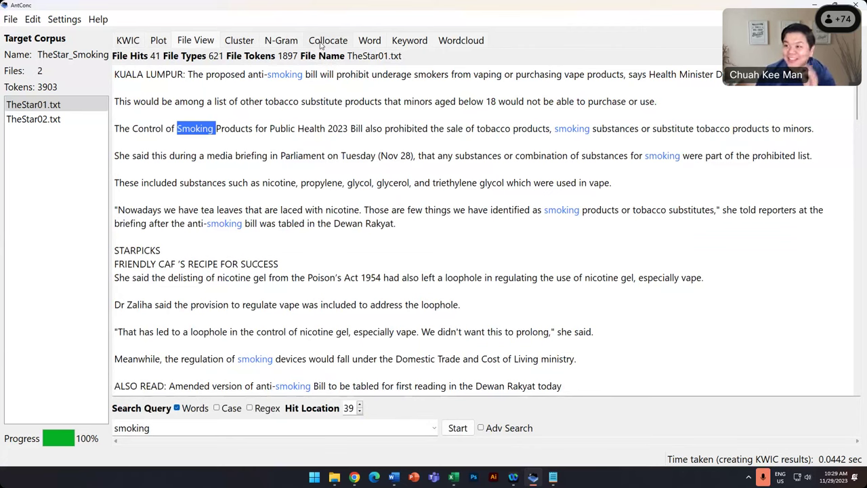
left_click(239, 42)
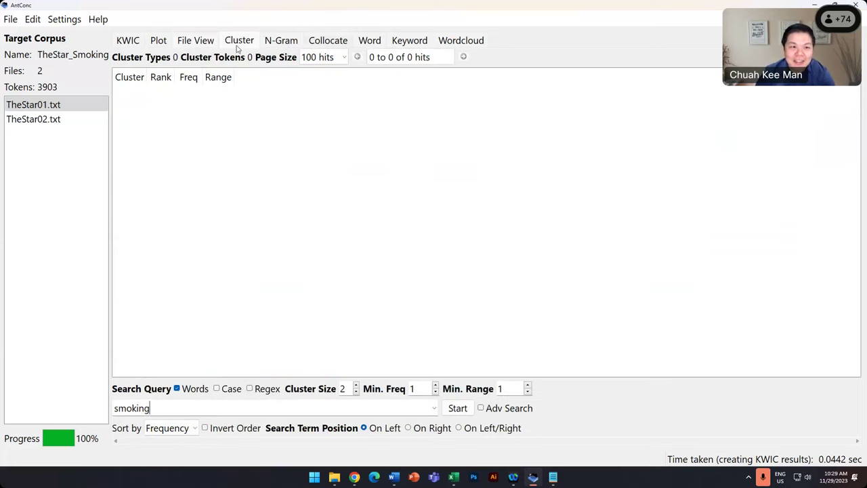
left_click(279, 42)
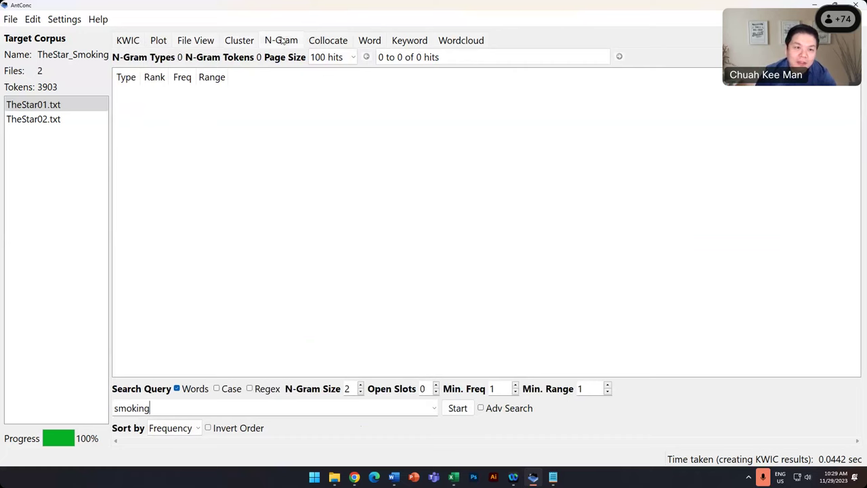
left_click(334, 44)
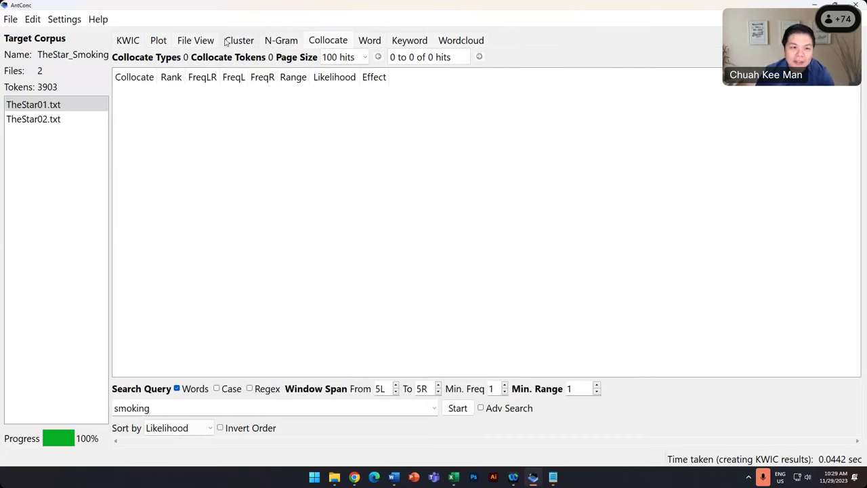
- Generate the two-word clusters starting with "smoking" and examine the most frequent ones and their frequencies
left_click(227, 42)
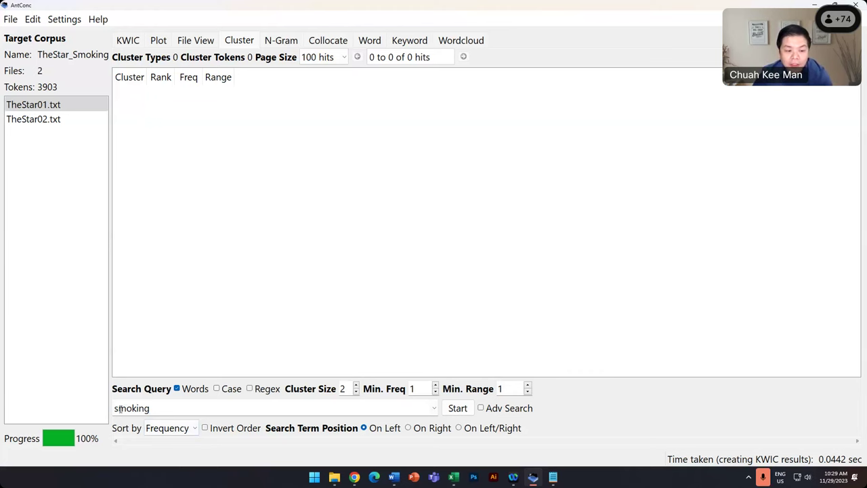
left_click(458, 408)
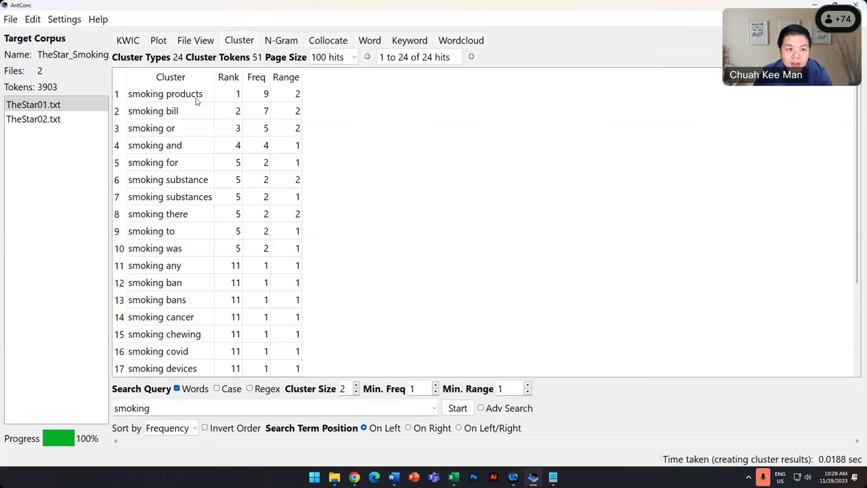
left_click(264, 95)
left_click(184, 112)
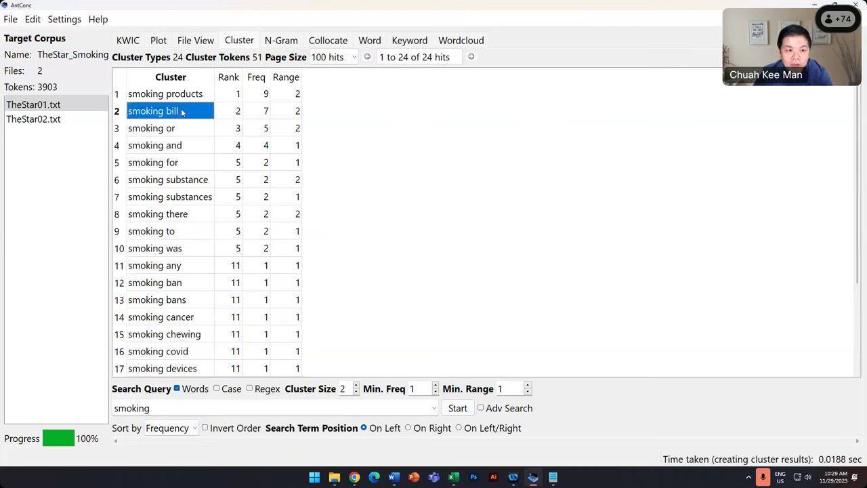
left_click(257, 114)
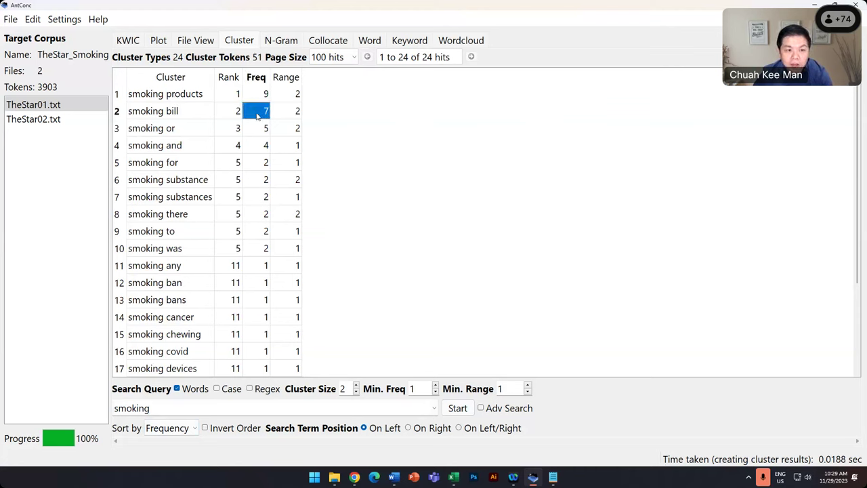
left_click(206, 133)
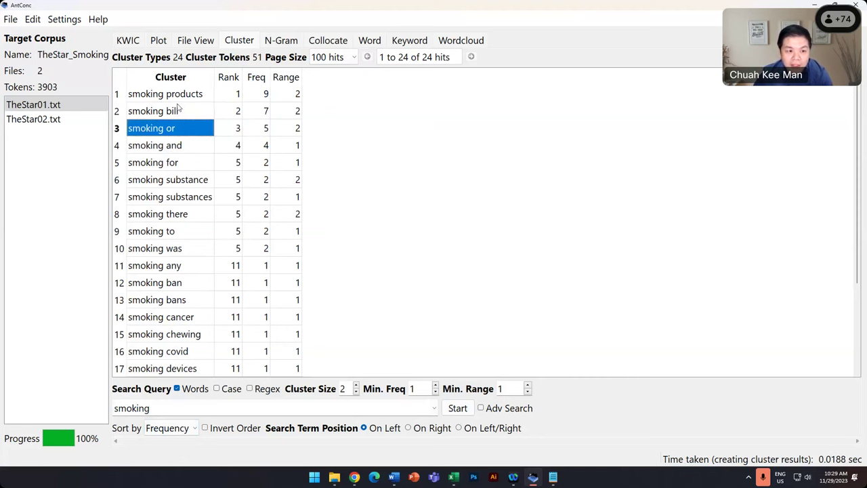
scroll(193, 156, "down", 3)
scroll(194, 182, "up", 3)
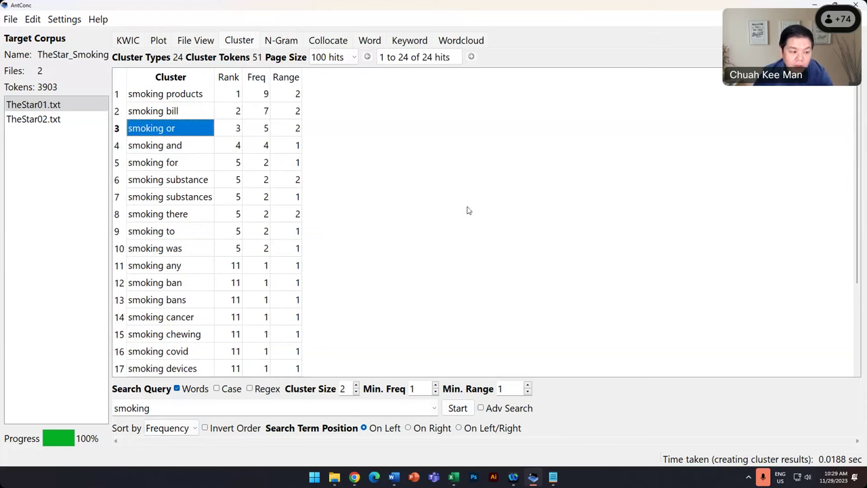
- Set the cluster size to 3 and regenerate the "smoking" clusters
left_click(357, 385)
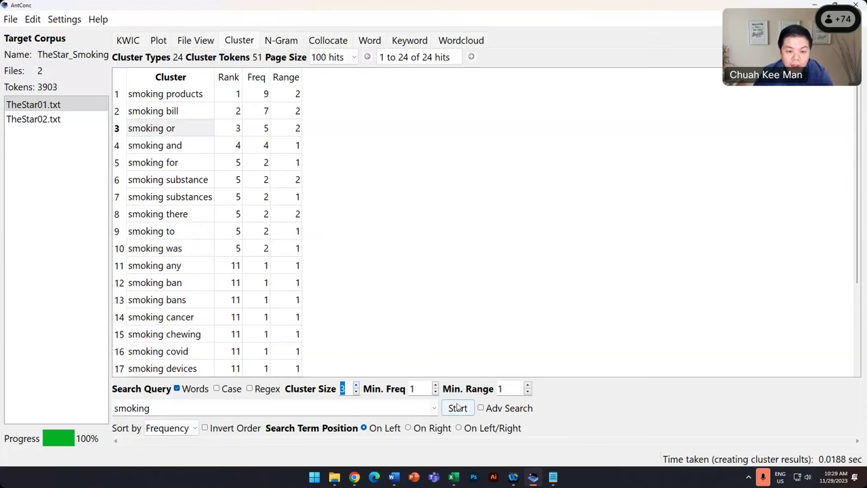
left_click(458, 407)
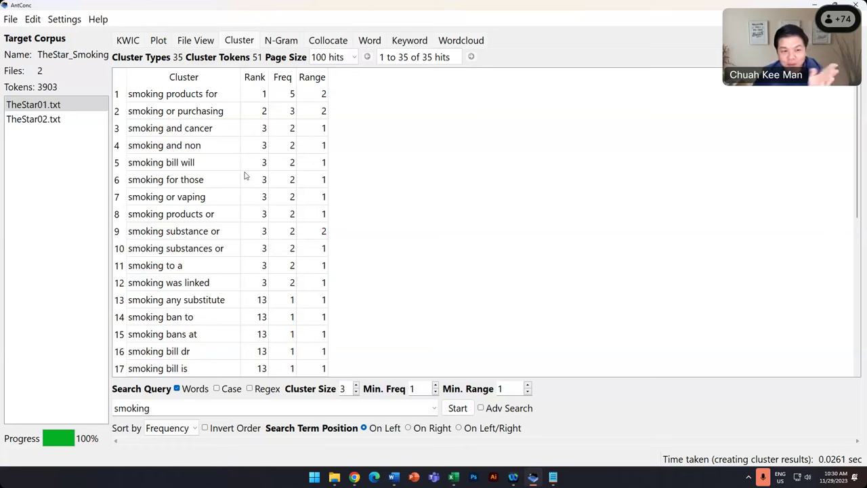
- Set the cluster size back to 2, regenerate the "smoking" clusters, and examine their frequency values
left_click(356, 385)
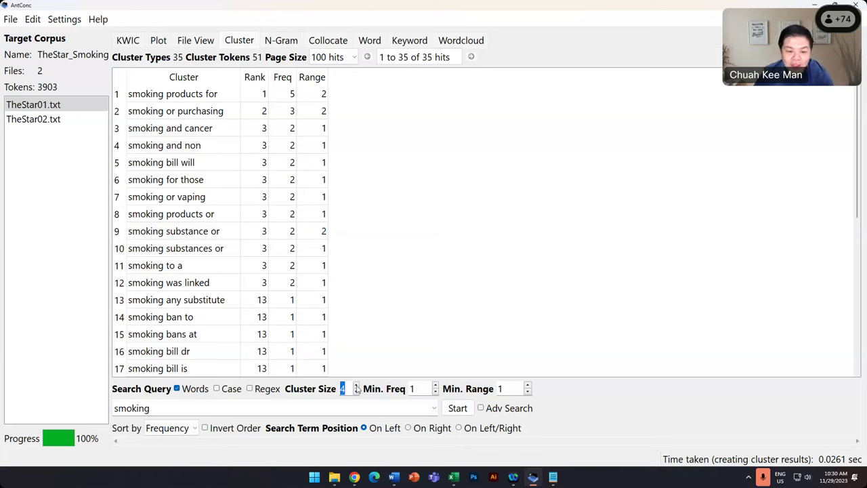
left_click(357, 392)
left_click(357, 392)
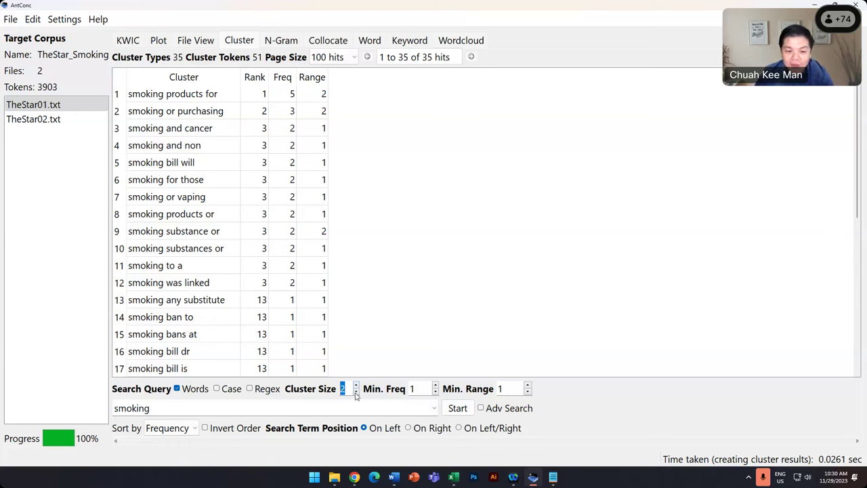
left_click(457, 408)
scroll(277, 265, "down", 3)
scroll(277, 265, "up", 3)
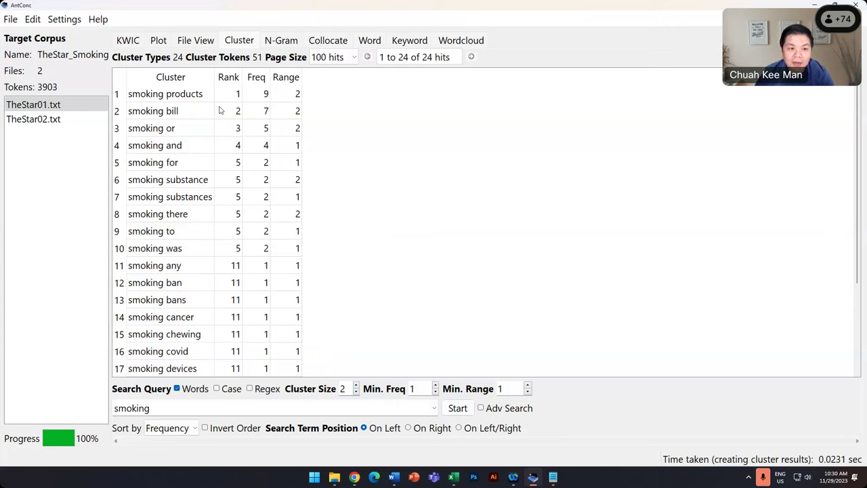
left_click(256, 76)
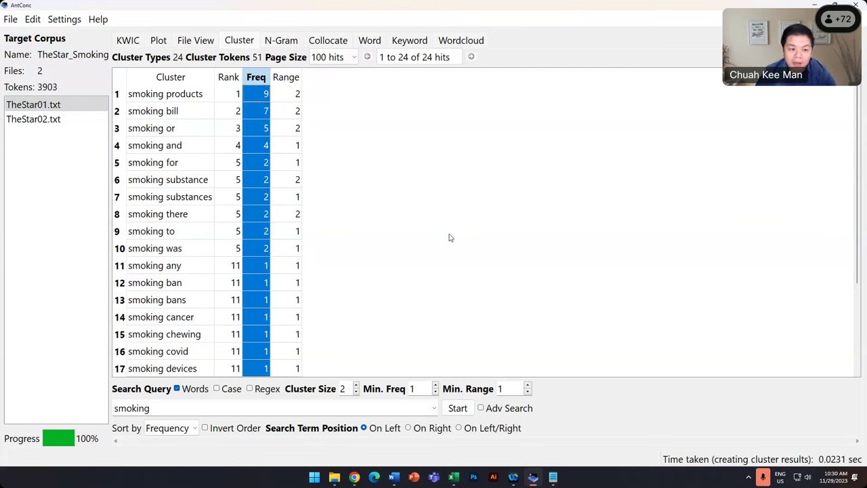
left_click(261, 92)
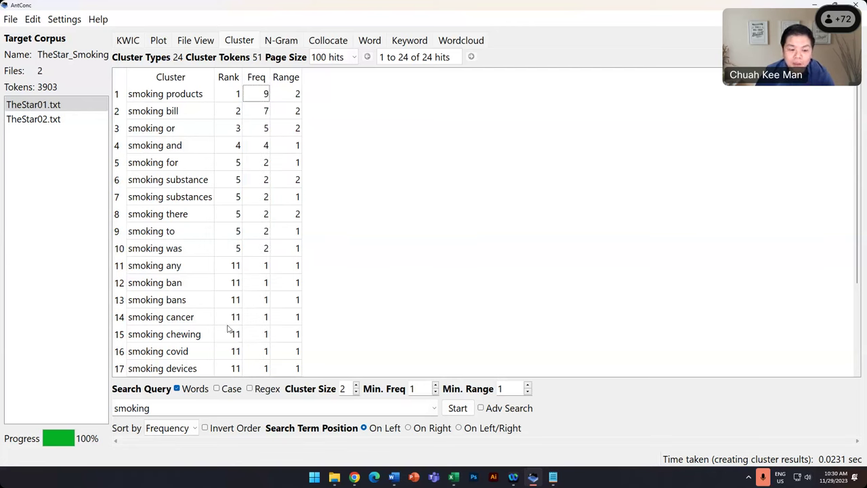
- Open the Corpus Manager's database library and load the AmE06_J_learned corpus from the AmE06 list as the target corpus
left_click(34, 20)
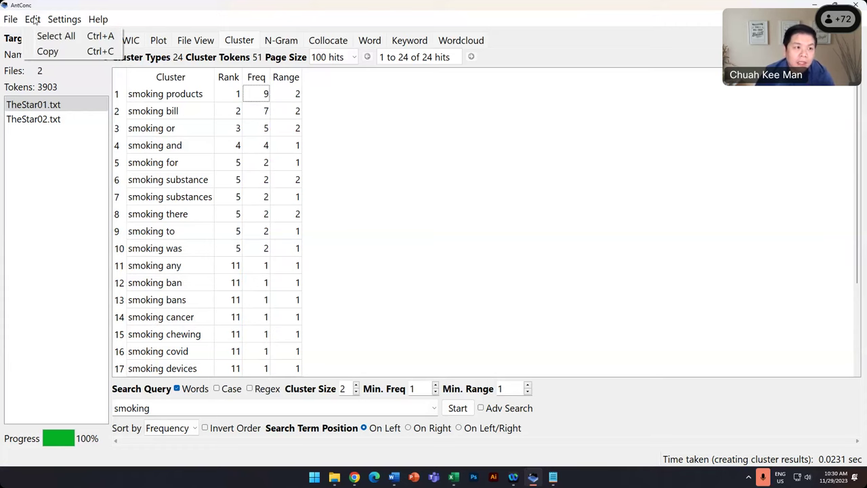
mouse_move(12, 19)
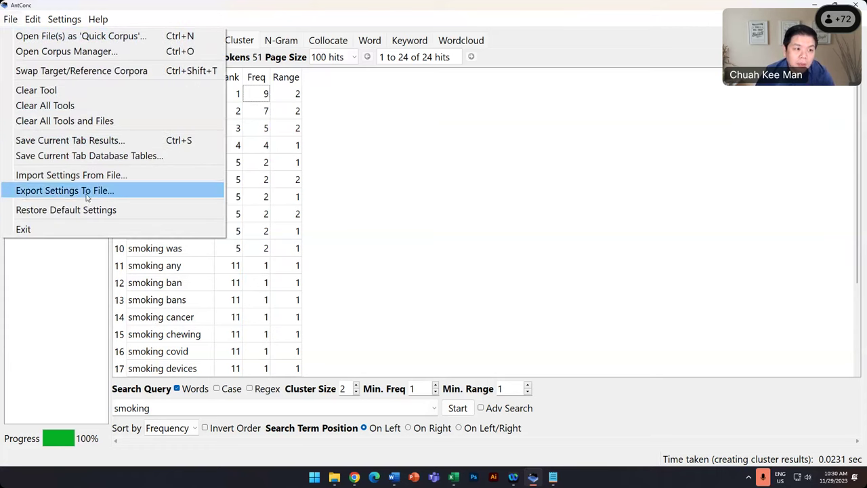
left_click(87, 54)
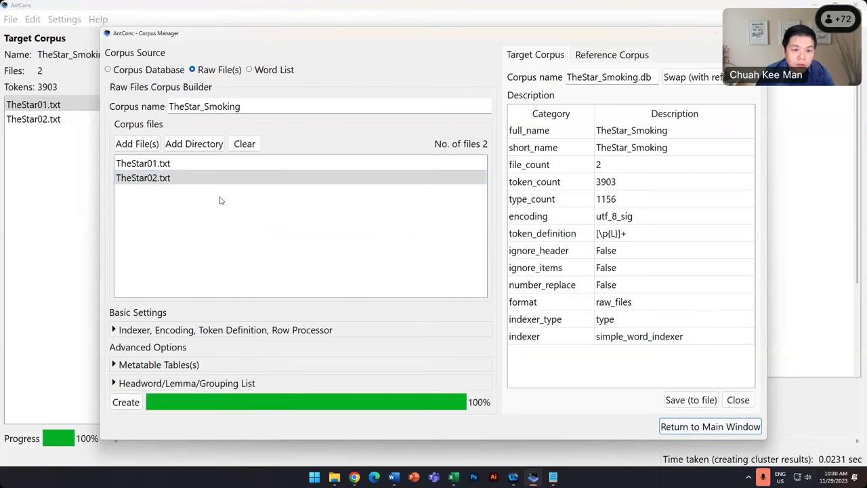
left_click(139, 69)
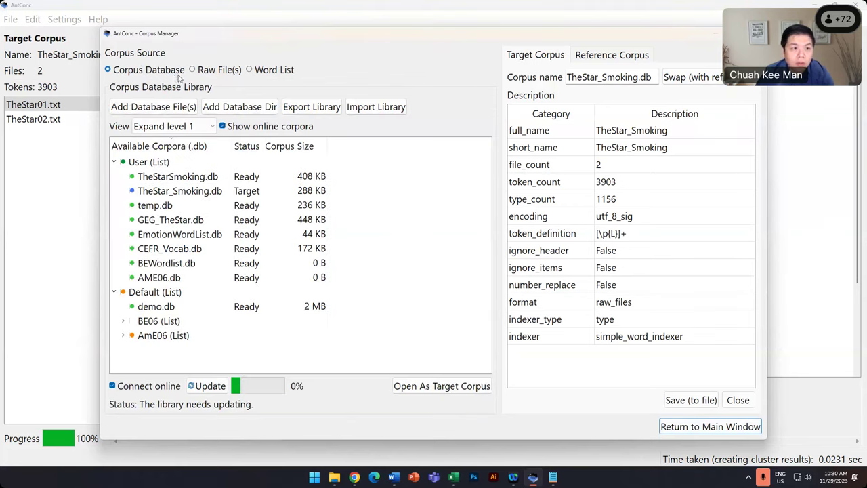
left_click(180, 281)
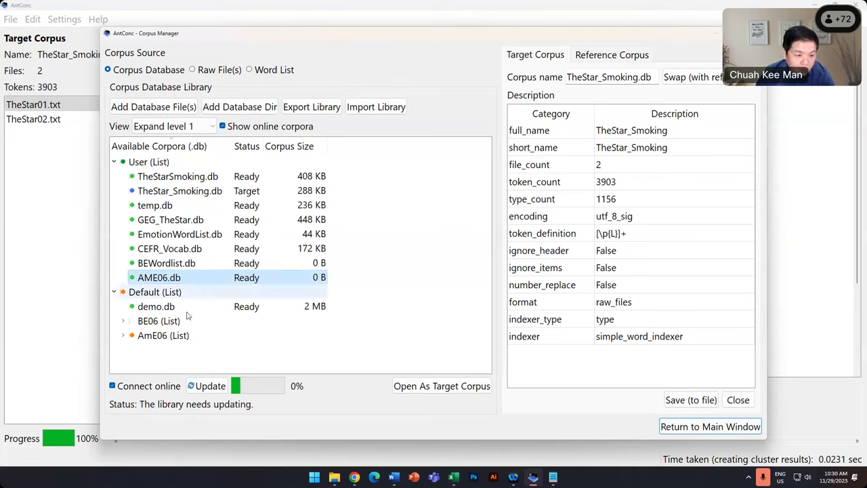
left_click(163, 337)
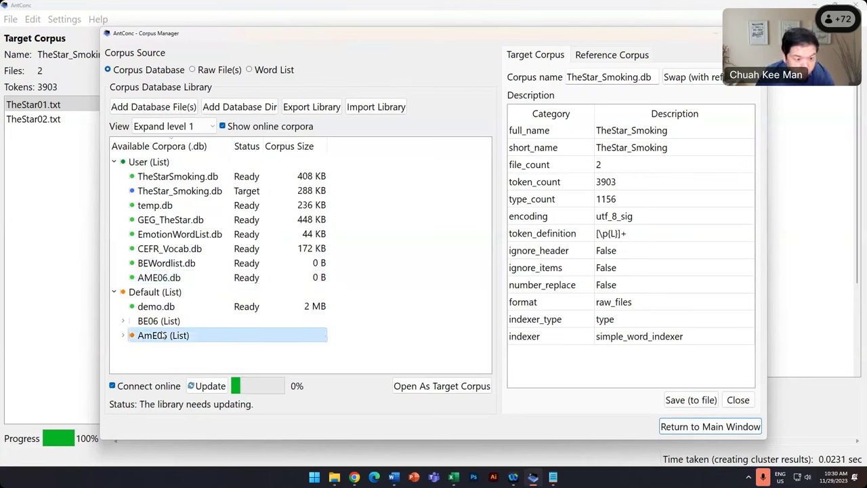
left_click(123, 335)
double_click(247, 265)
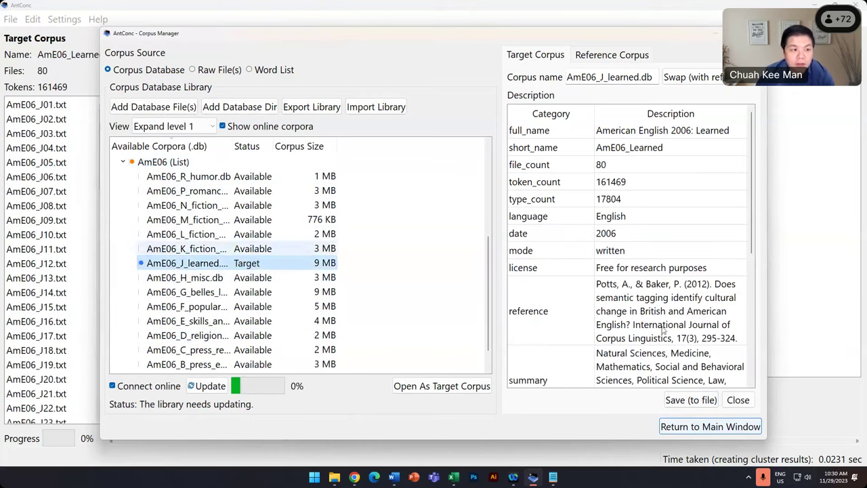
- Return from the Corpus Manager to the main window and look through the list of files in the loaded corpus
left_click(682, 432)
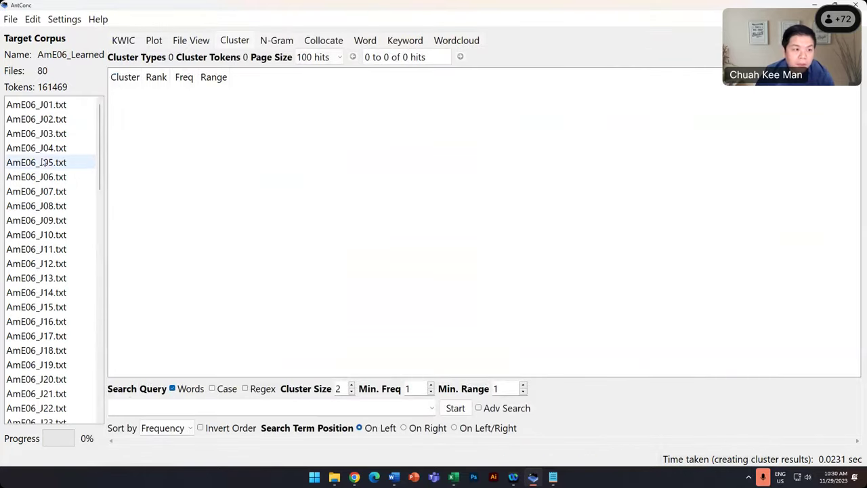
scroll(93, 146, "down", 20)
scroll(92, 384, "up", 20)
scroll(47, 115, "down", 20)
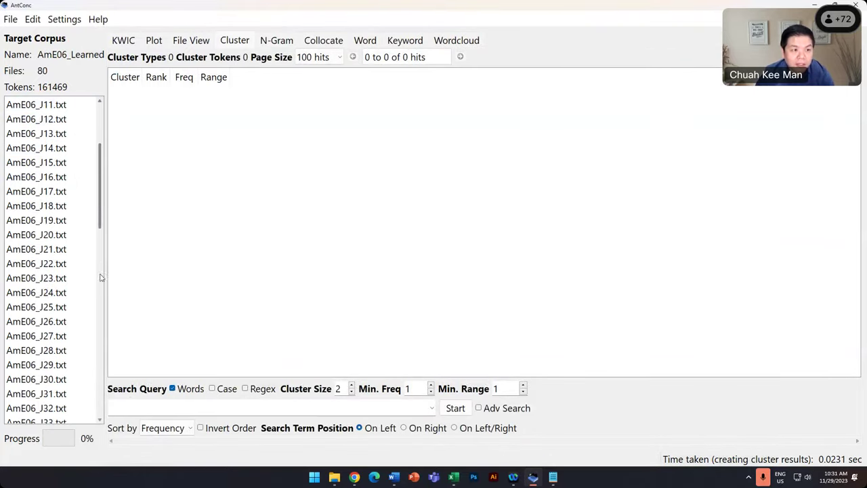
left_click_drag(100, 372, 100, 147)
- Generate the two-word clusters starting with "however" and look through the resulting list from the most frequent down
left_click(198, 409)
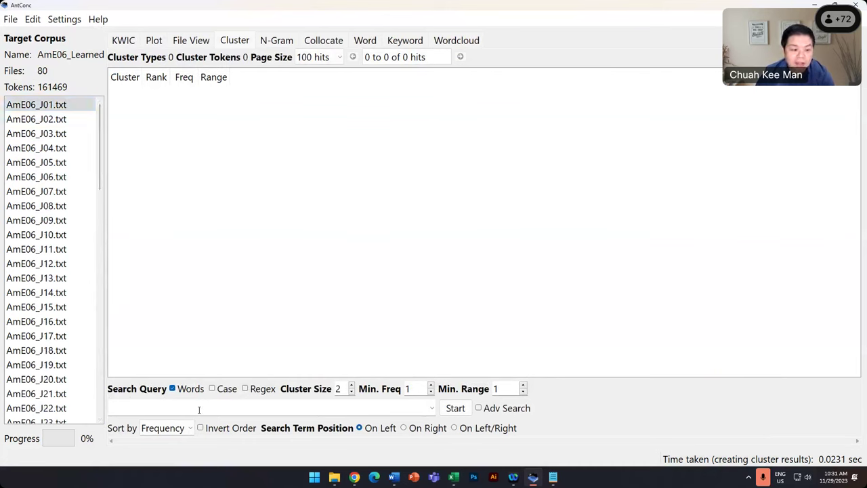
type("however")
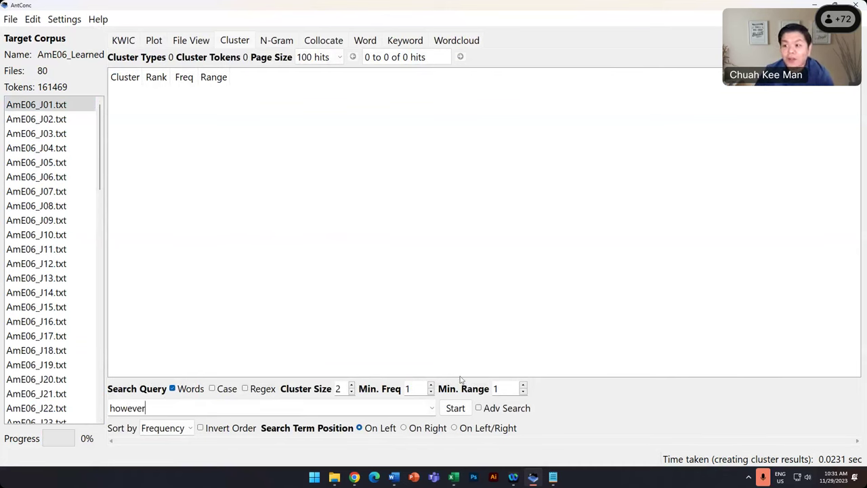
left_click(455, 408)
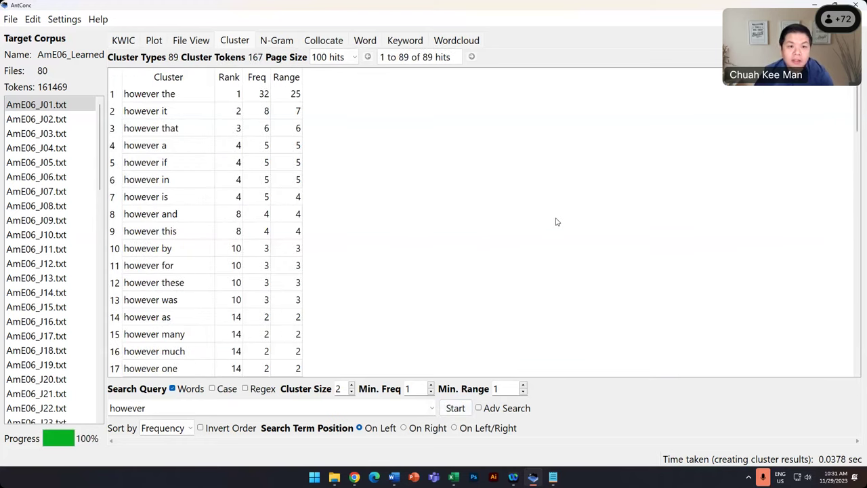
left_click(266, 95)
left_click_drag(164, 102, 166, 359)
scroll(206, 290, "down", 5)
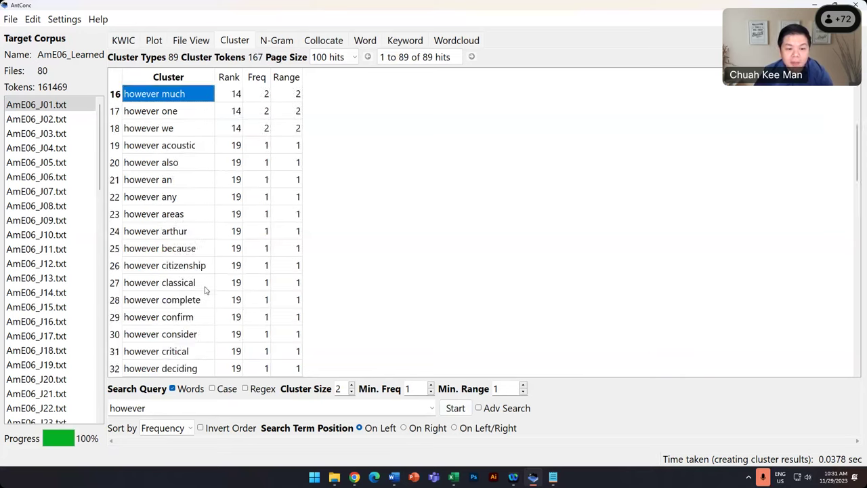
scroll(205, 290, "up", 5)
- Generate the two-word clusters starting with "we", examine the most frequent ones, and select the corpus file AmE06_J01.txt
left_click(151, 408)
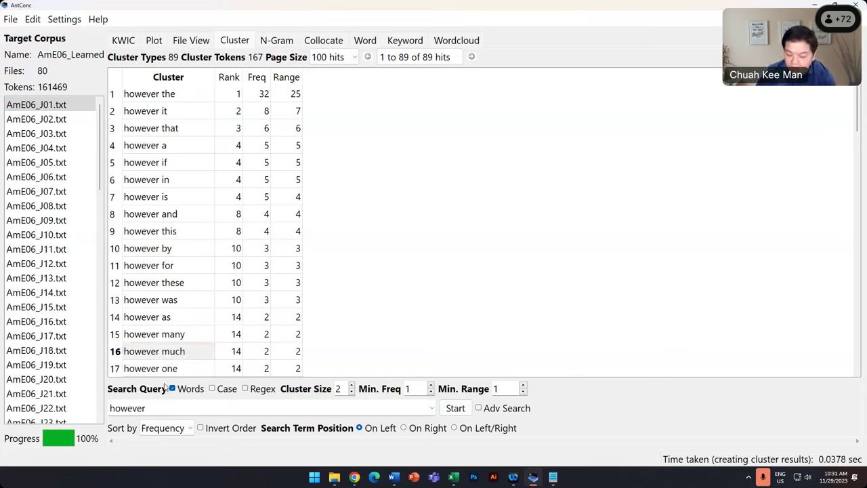
double_click(126, 409)
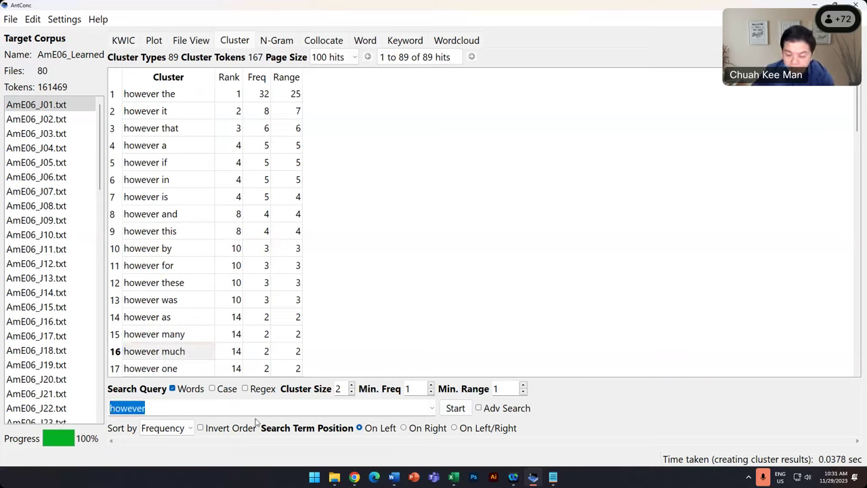
type("we")
key("Return")
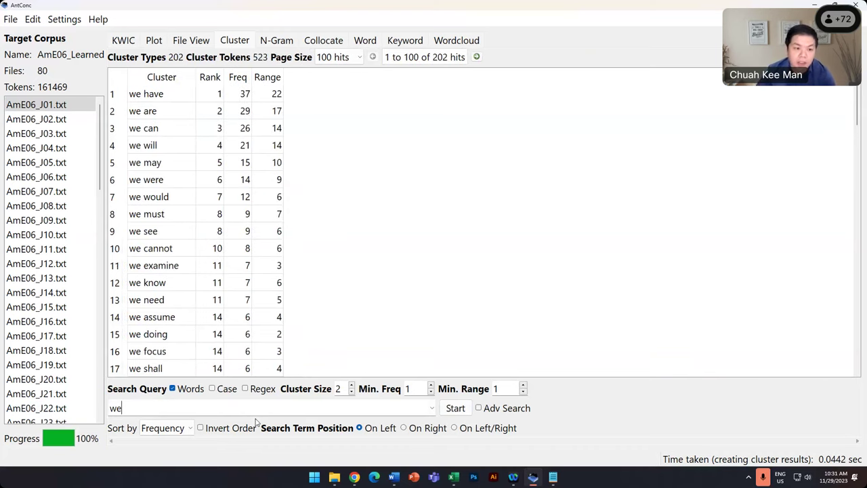
left_click(162, 96)
left_click(161, 145)
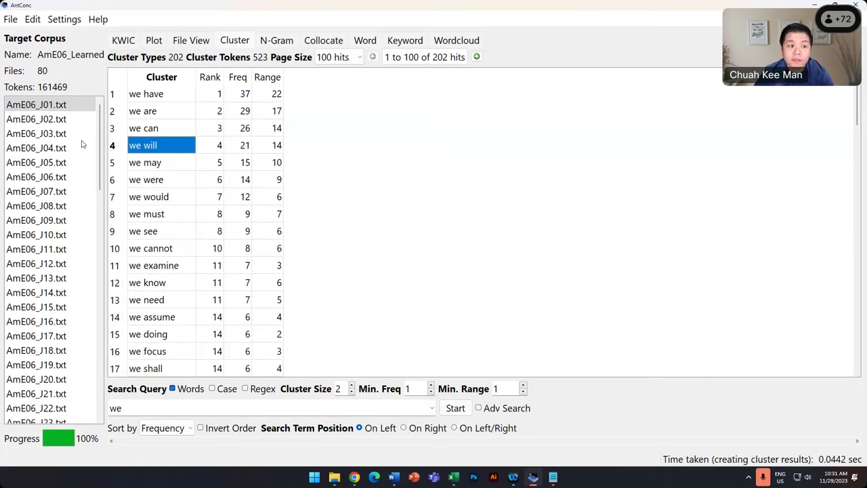
left_click(61, 108)
left_click_drag(99, 118, 80, 103)
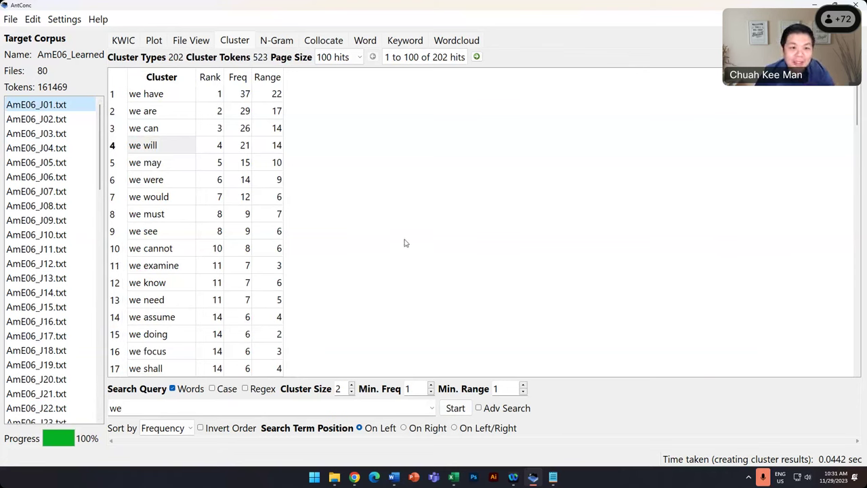
- Generate the clusters for "we" with a cluster size of 3
left_click(353, 388)
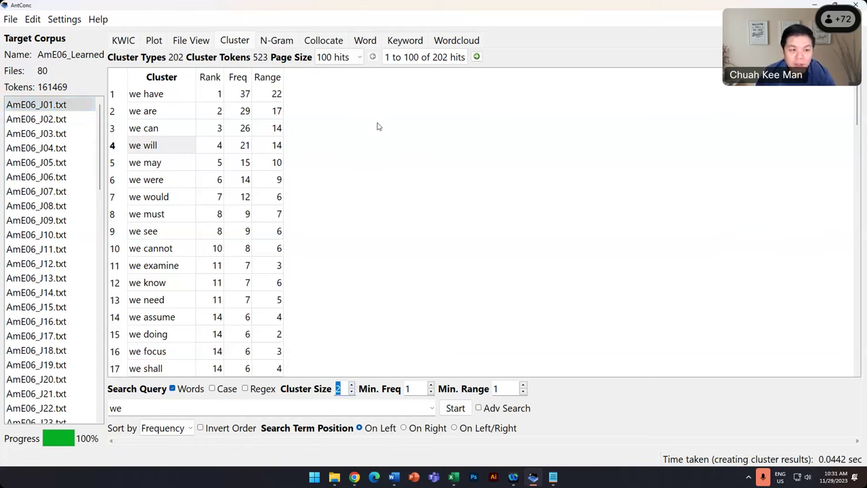
left_click(351, 384)
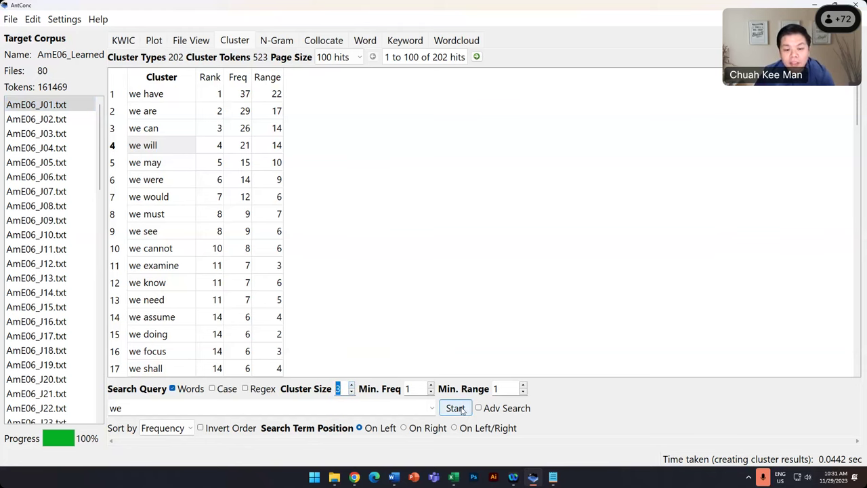
left_click(455, 408)
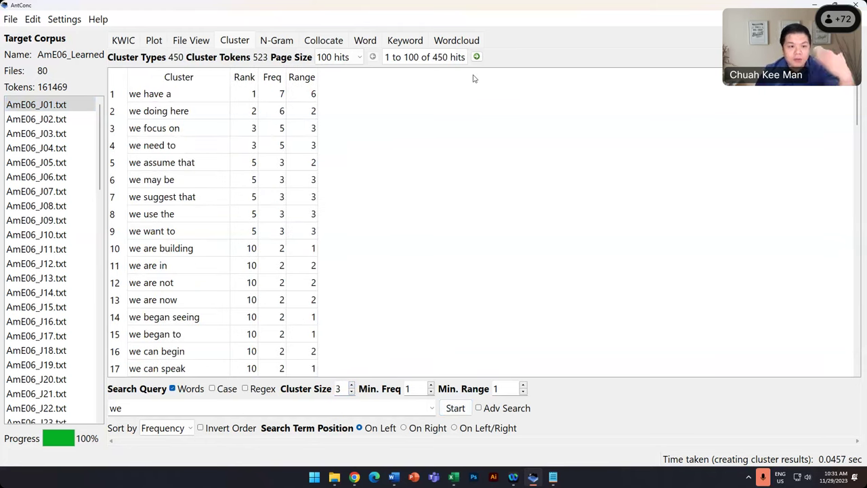
- Generate the n-grams for "we" with an n-gram size of 2
left_click(269, 43)
left_click(236, 43)
left_click(284, 42)
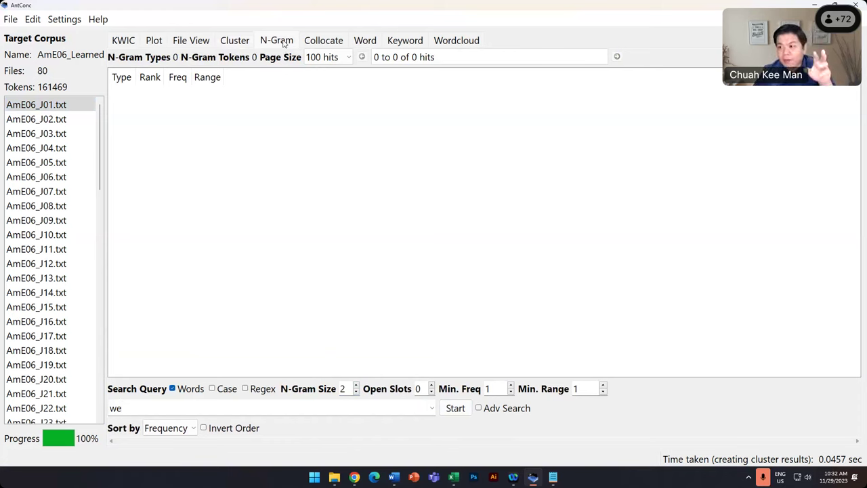
left_click(457, 409)
- Compare the n-gram list with the cluster list and regenerate the n-grams for "we" with a size of 3
left_click(235, 40)
left_click(271, 41)
left_click(241, 41)
left_click(274, 41)
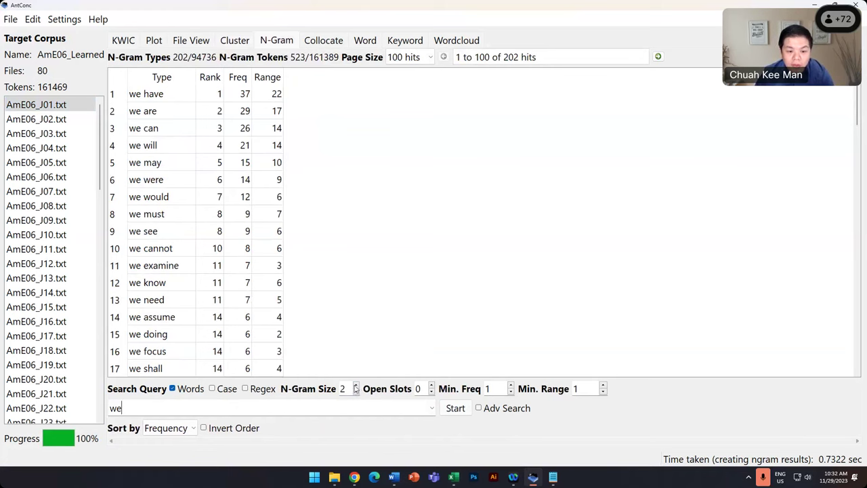
left_click(355, 386)
left_click(455, 408)
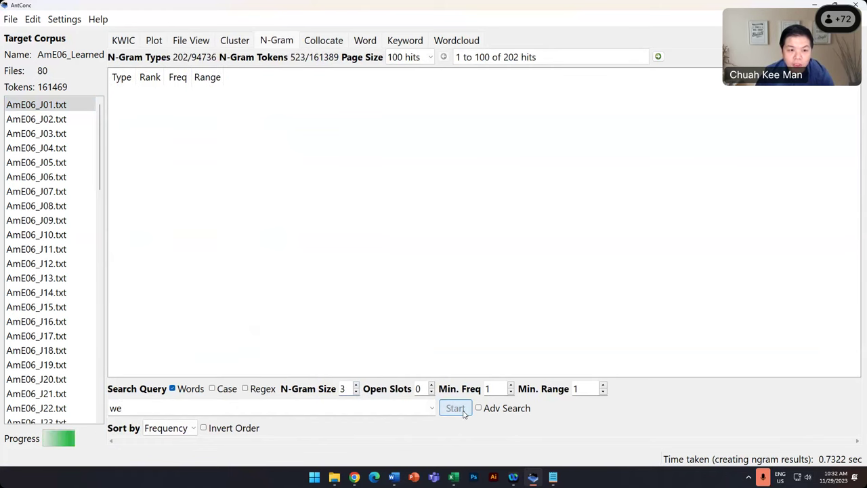
- Compare the three-word clusters for "we" with the three-word n-grams, looking through both result lists
left_click(242, 41)
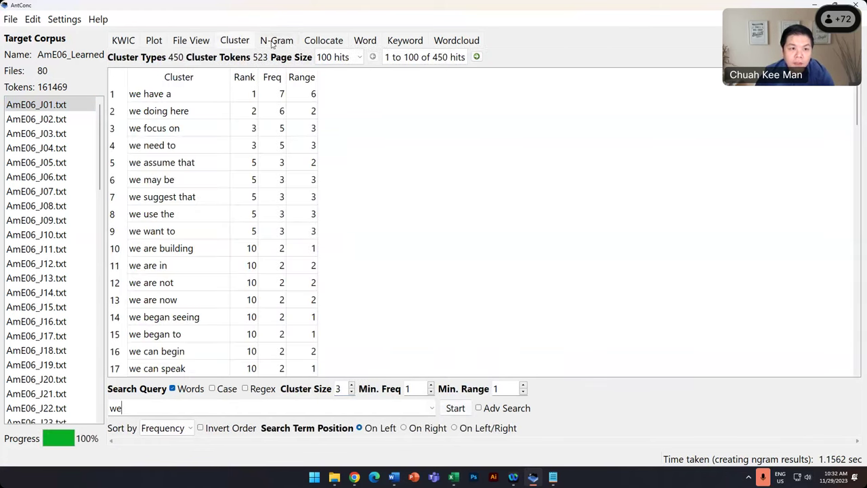
left_click(273, 42)
left_click(240, 41)
left_click(283, 42)
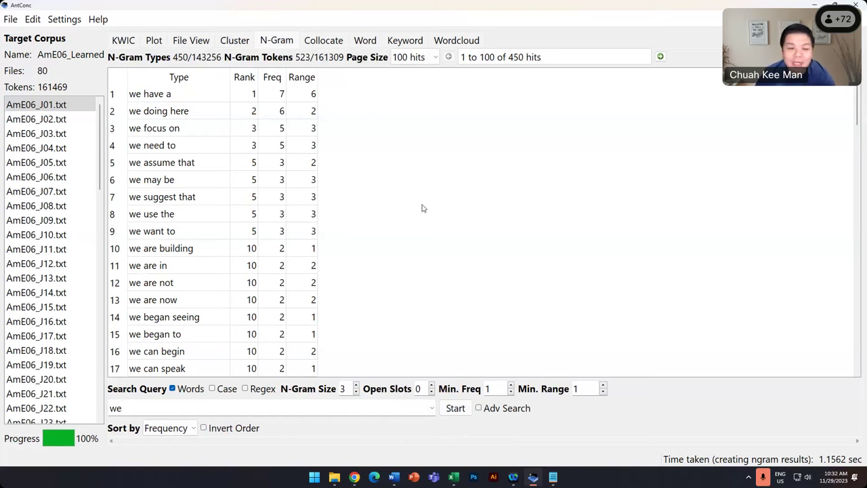
scroll(383, 241, "down", 6)
scroll(383, 242, "up", 6)
left_click(230, 42)
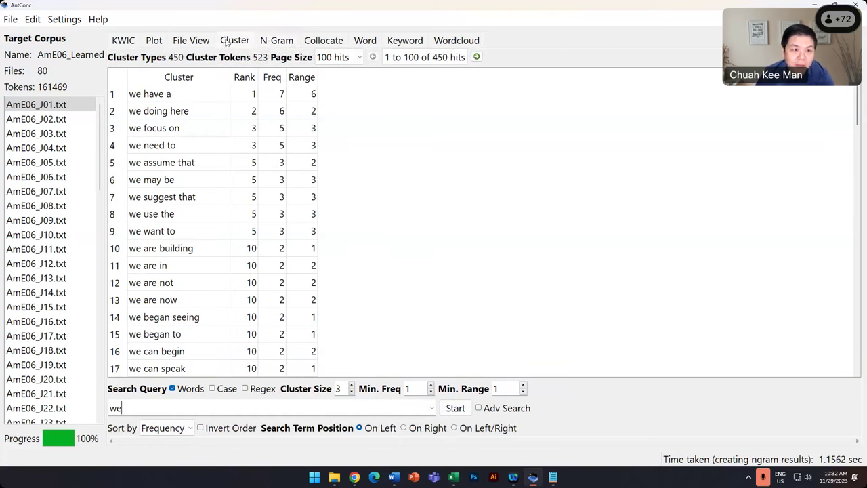
left_click(277, 42)
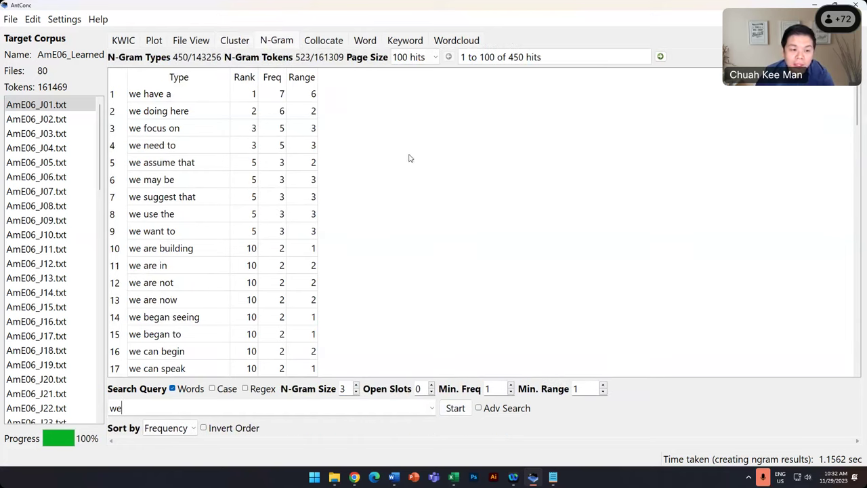
scroll(409, 158, "down", 12)
scroll(408, 158, "up", 12)
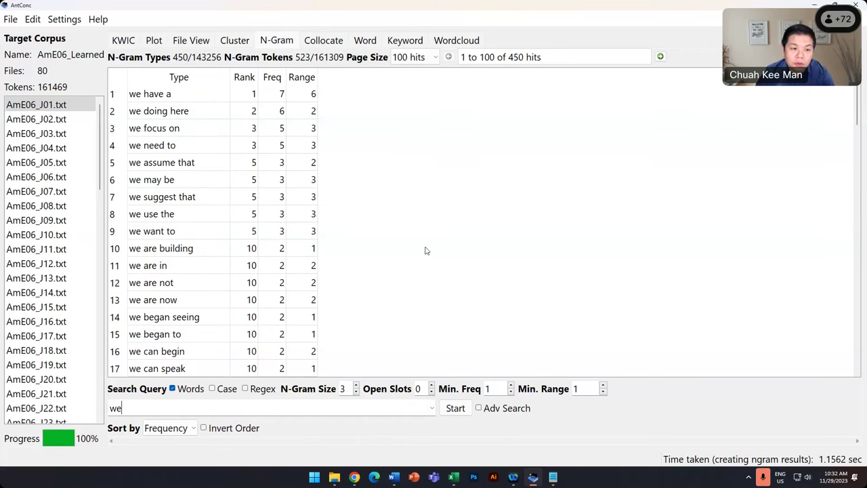
left_click(235, 42)
left_click(267, 42)
left_click(245, 43)
left_click(282, 42)
left_click(230, 44)
left_click(279, 43)
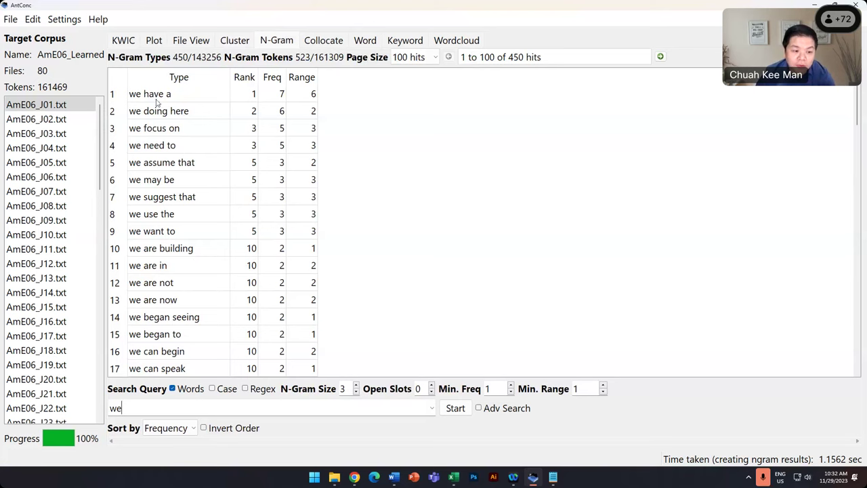
- Regenerate the n-grams for "we" with a size of 2, and generate the collocates of "we"
left_click(356, 393)
left_click(454, 409)
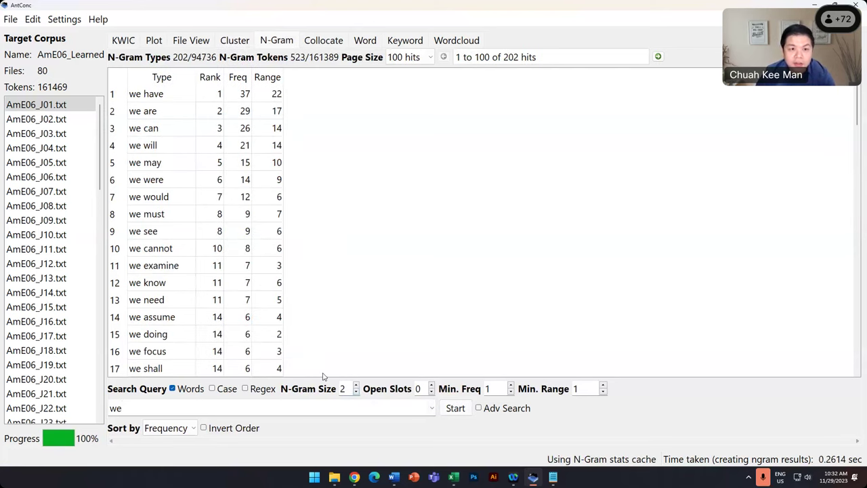
left_click(326, 42)
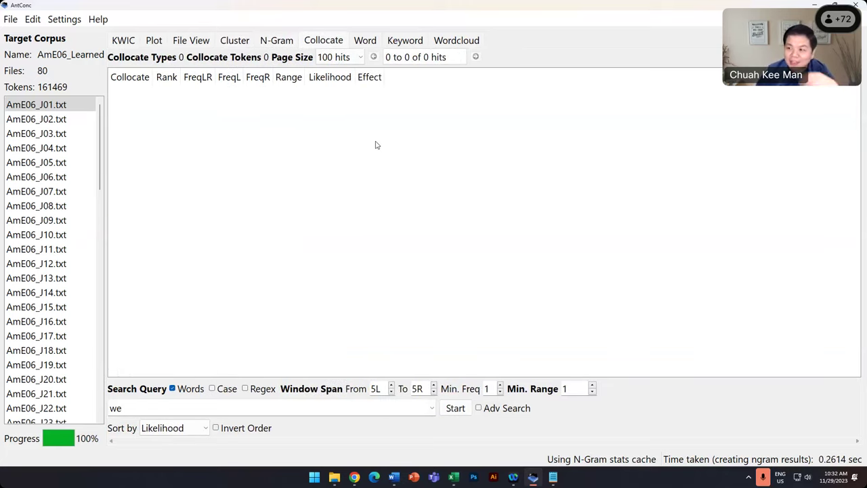
left_click(455, 408)
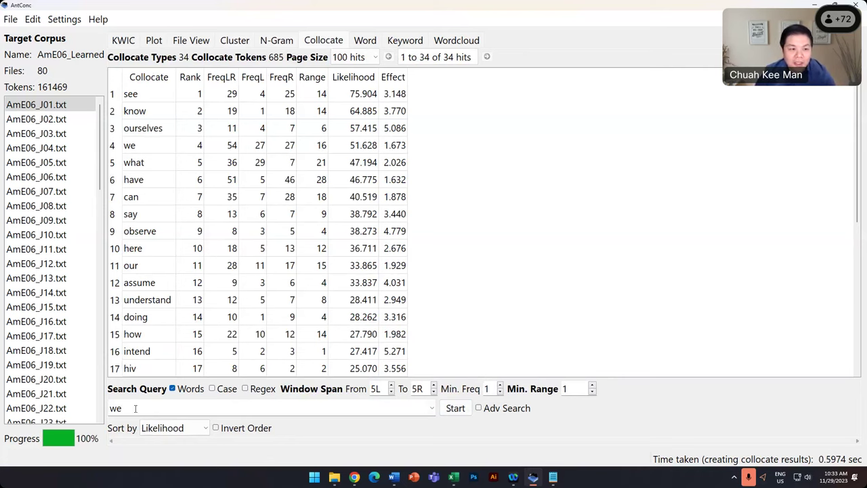
- Examine the top collocates of "we", including "see", "know", "what" and "have", their likelihood values, and how they differ from the n-grams
left_click_drag(124, 409, 111, 409)
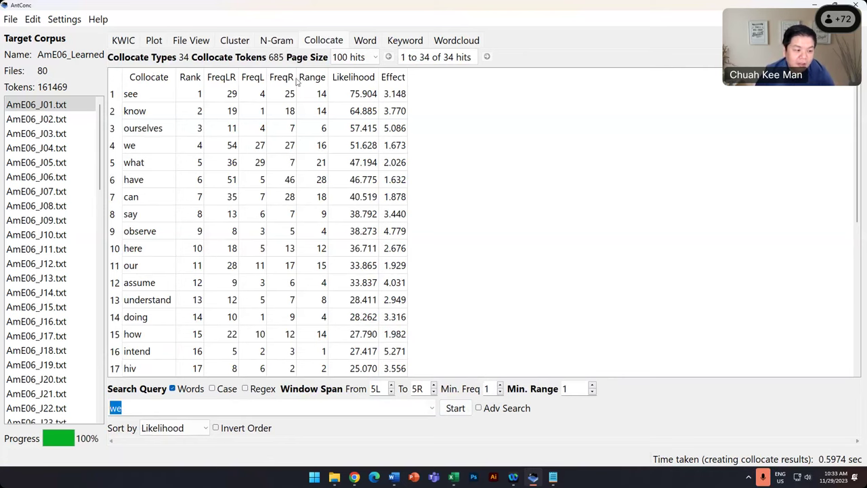
left_click(283, 41)
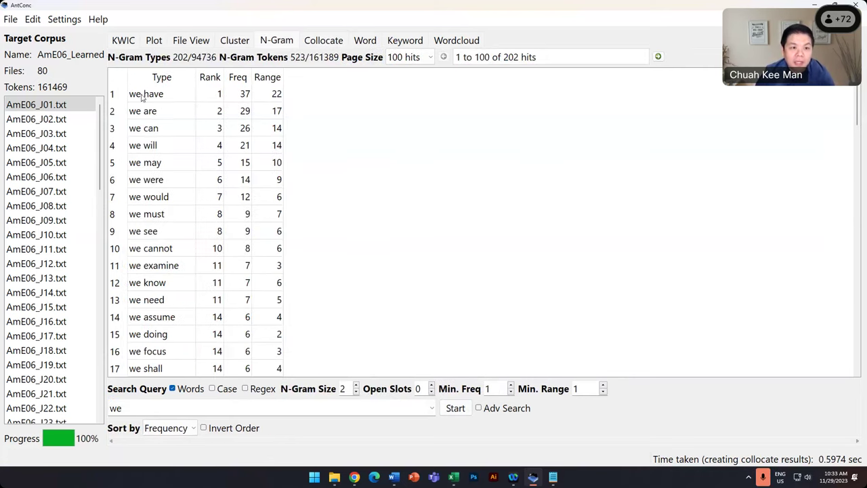
left_click(324, 41)
left_click(136, 99)
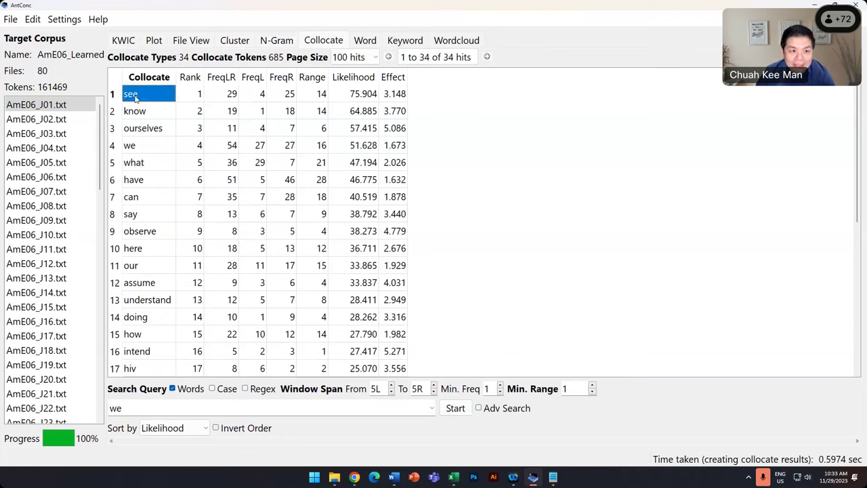
left_click(122, 407)
left_click(366, 97)
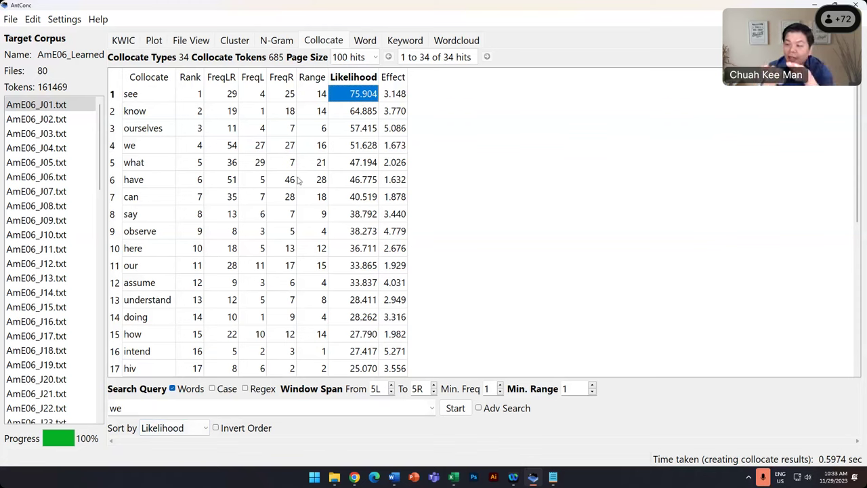
left_click(128, 112)
left_click(152, 133)
left_click(152, 165)
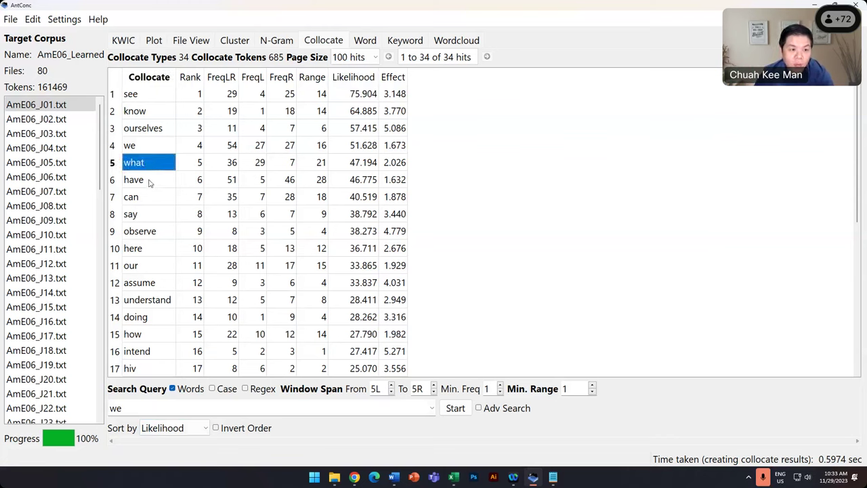
left_click(151, 182)
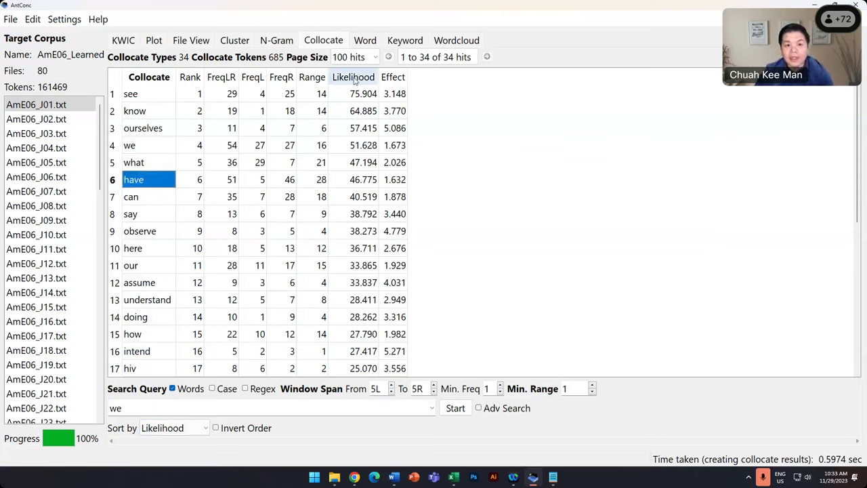
- Replace the search term with "book" and generate its collocates
left_click(150, 410)
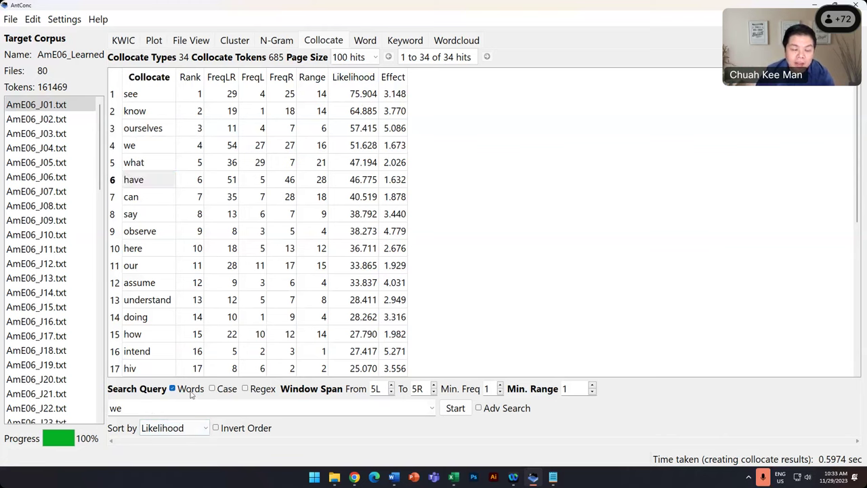
left_click_drag(140, 412, 104, 418)
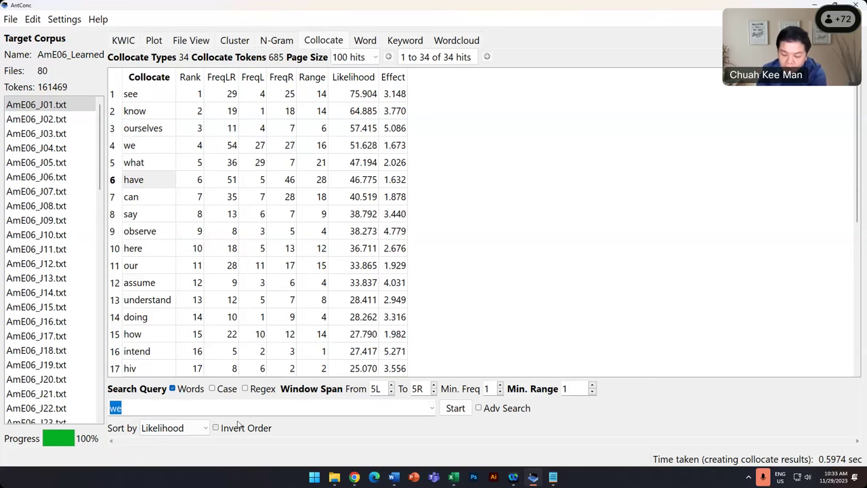
type("book")
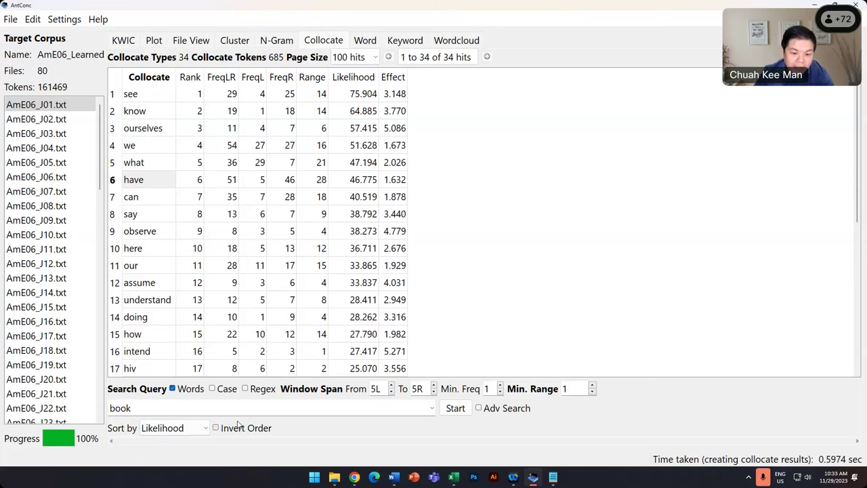
key("Return")
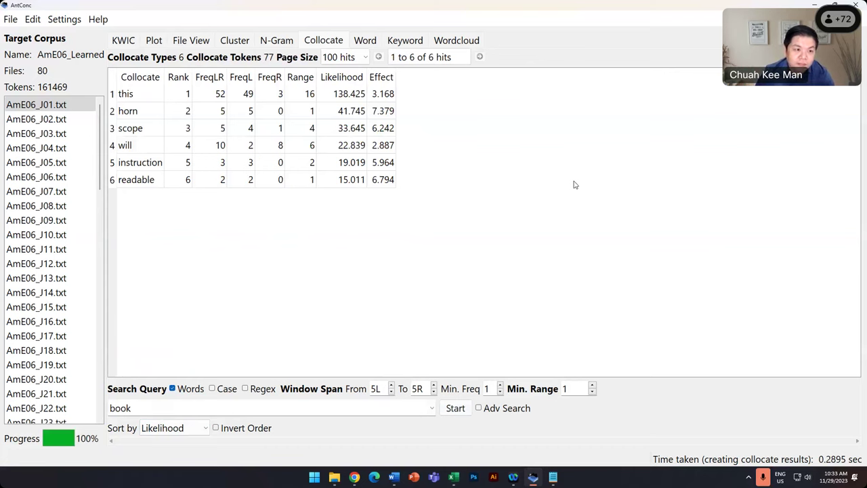
- Examine the likelihood of the collocate "this" for "book" and the combined, left and right frequency columns of the collocates
left_click(133, 95)
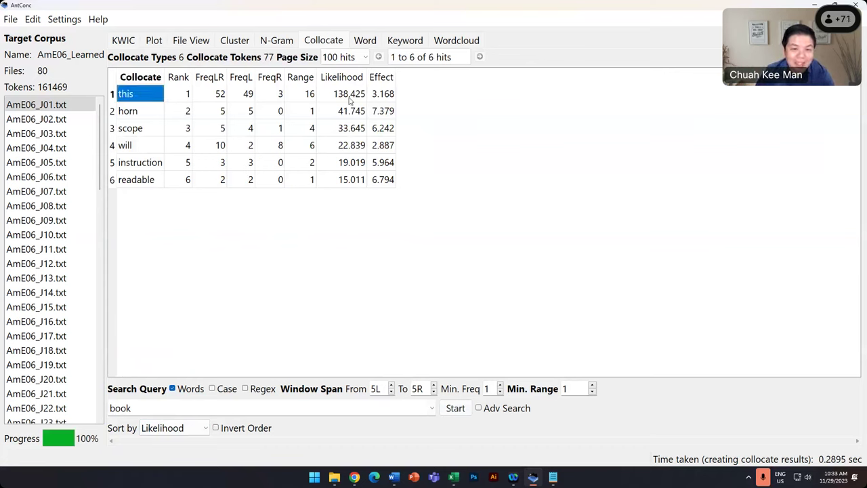
left_click(158, 405)
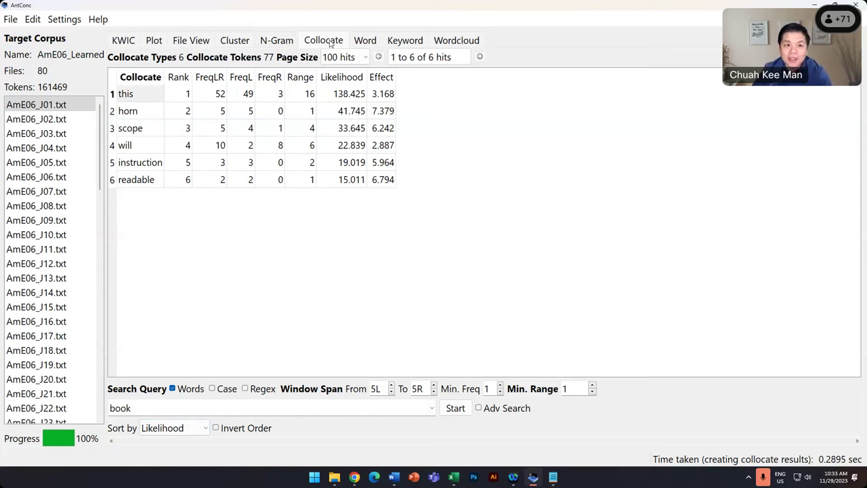
left_click(360, 98)
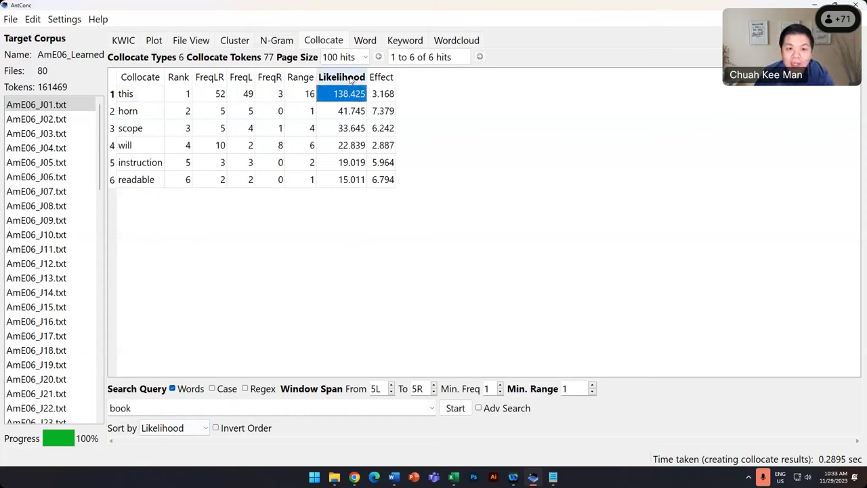
left_click(211, 80)
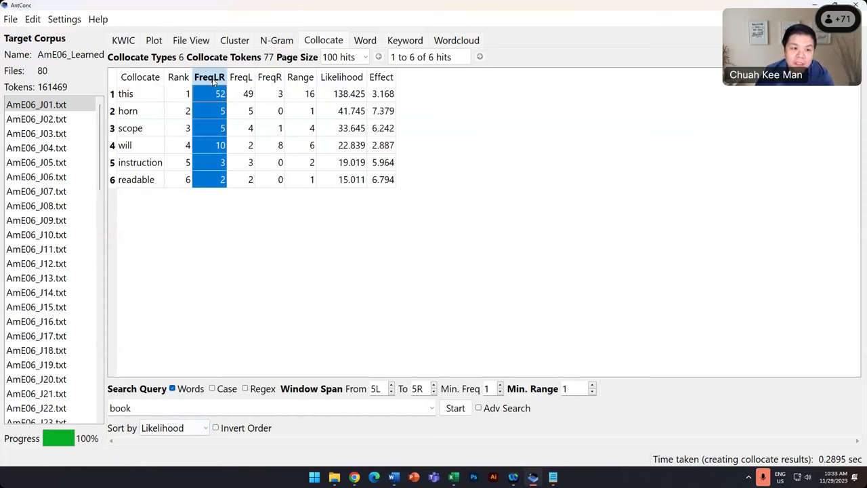
left_click(241, 78)
left_click(210, 79)
left_click(241, 79)
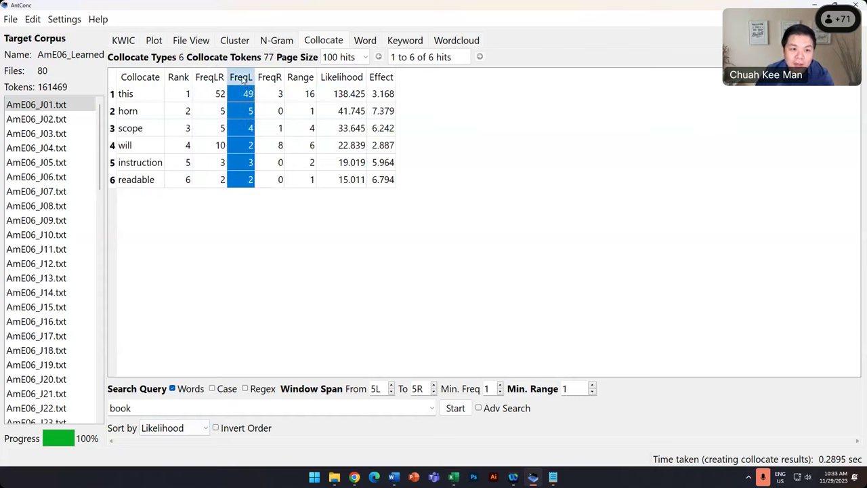
left_click(212, 80)
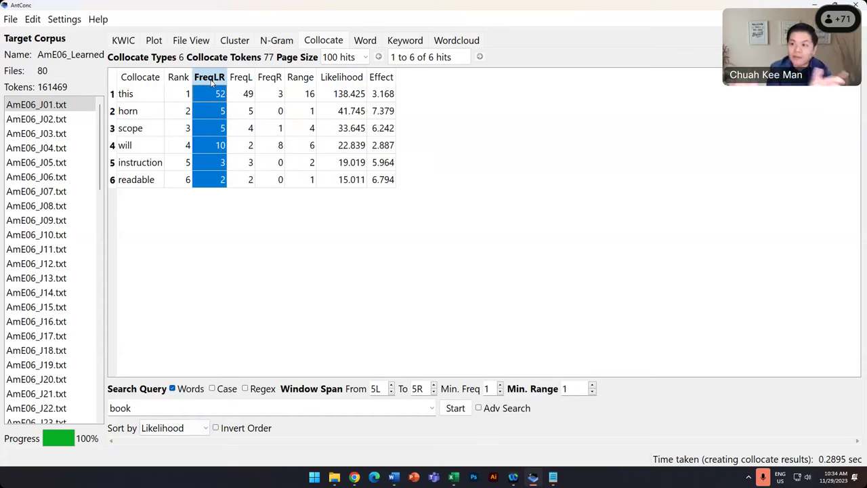
left_click(241, 77)
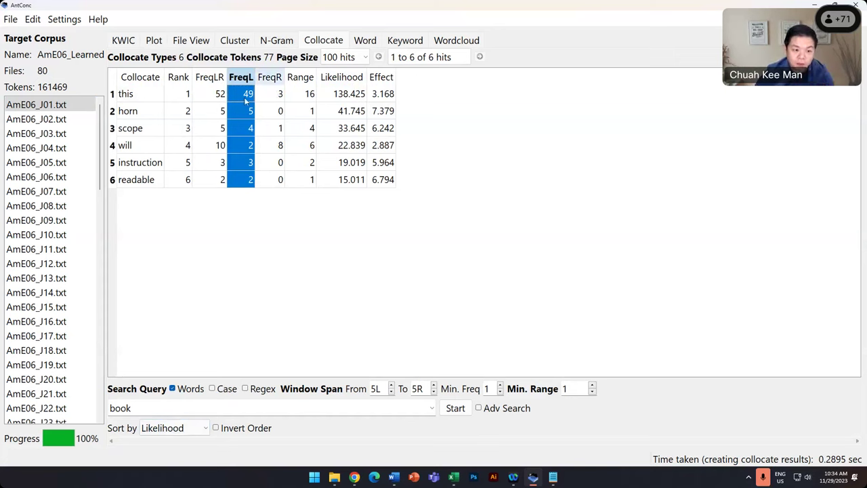
left_click(273, 79)
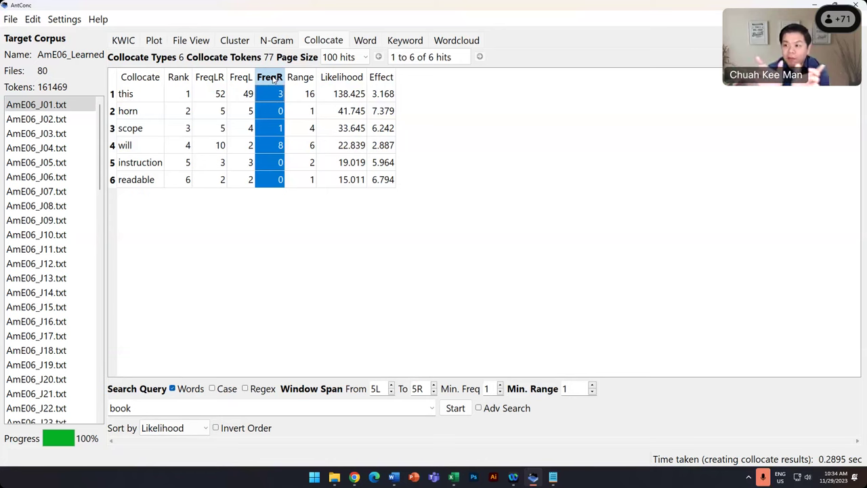
left_click(213, 357)
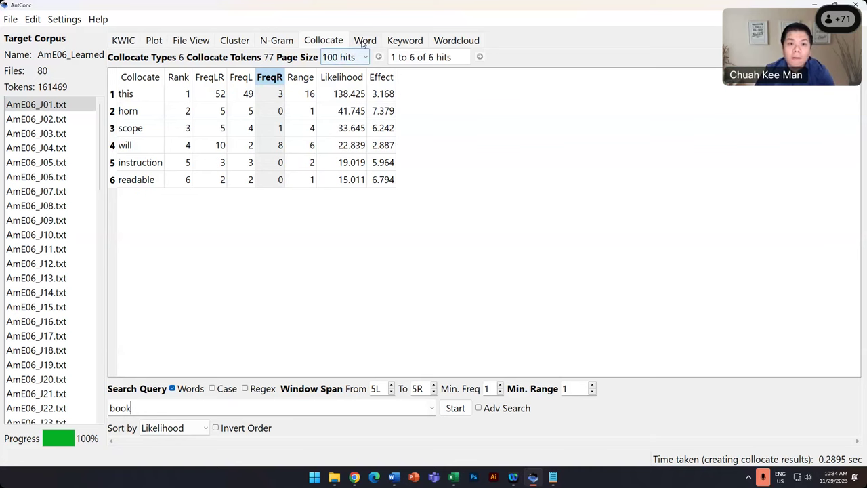
left_click(235, 42)
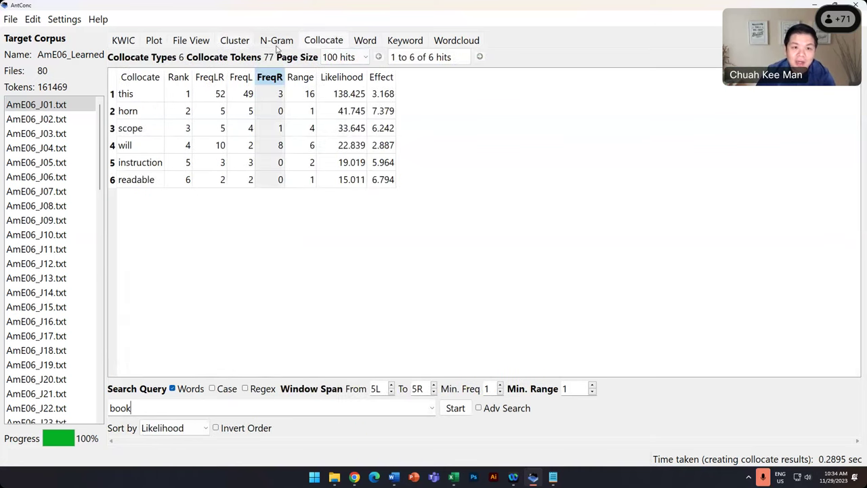
- Compare the cluster results for "we" with the collocates of "book"
left_click(317, 42)
left_click(249, 43)
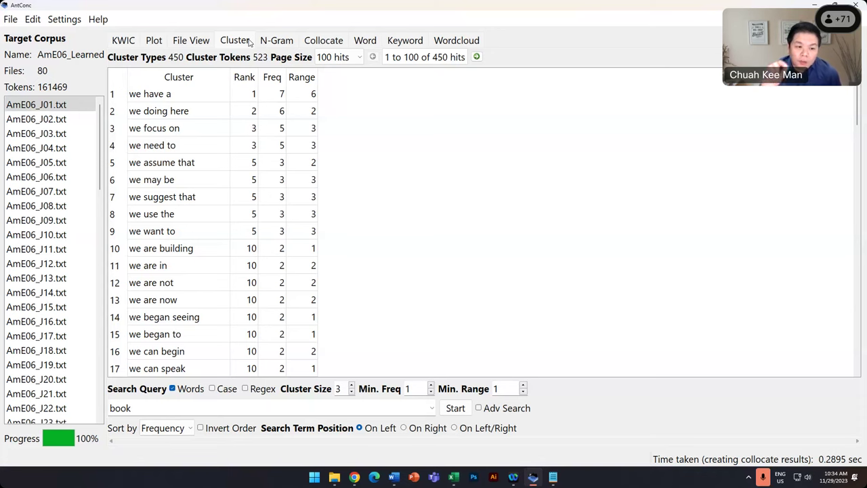
left_click(322, 41)
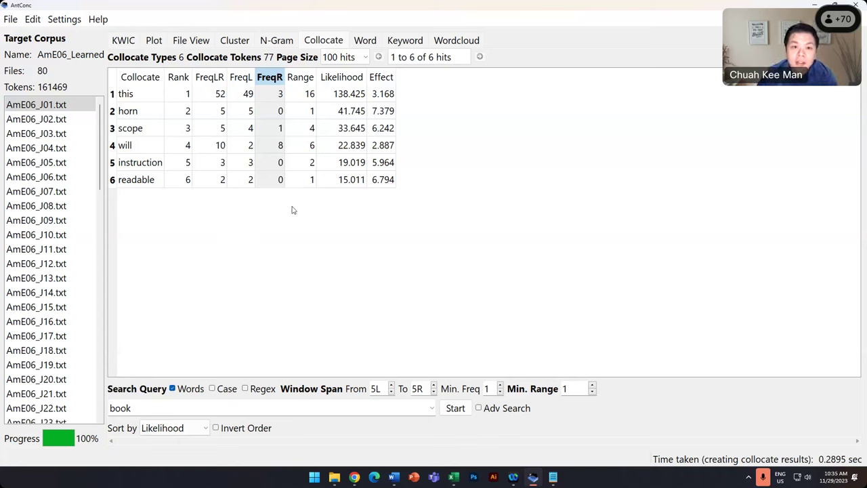
- Clear the search term in the Word tool and generate the full word list of the corpus
left_click(367, 42)
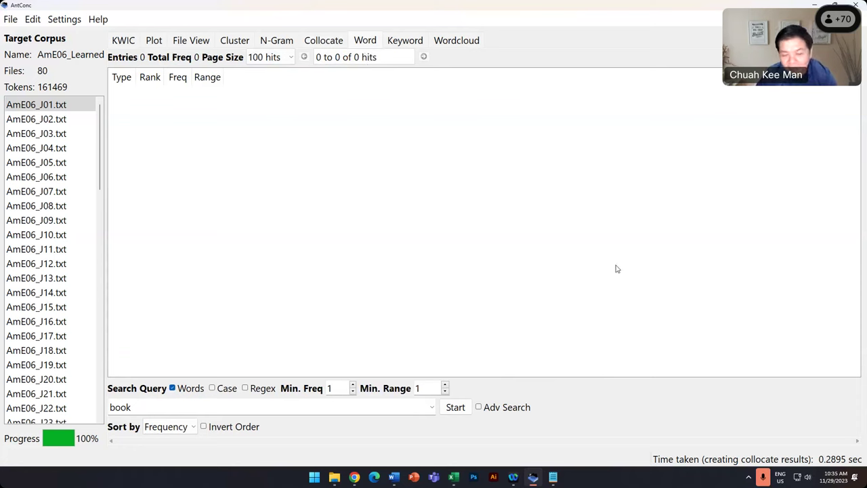
left_click_drag(153, 407, 91, 407)
key("BackSpace")
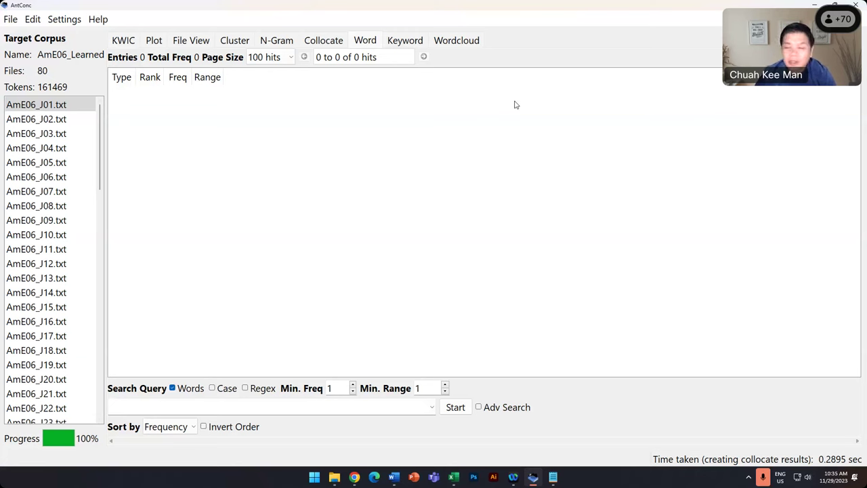
left_click_drag(100, 135, 445, 406)
left_click(462, 411)
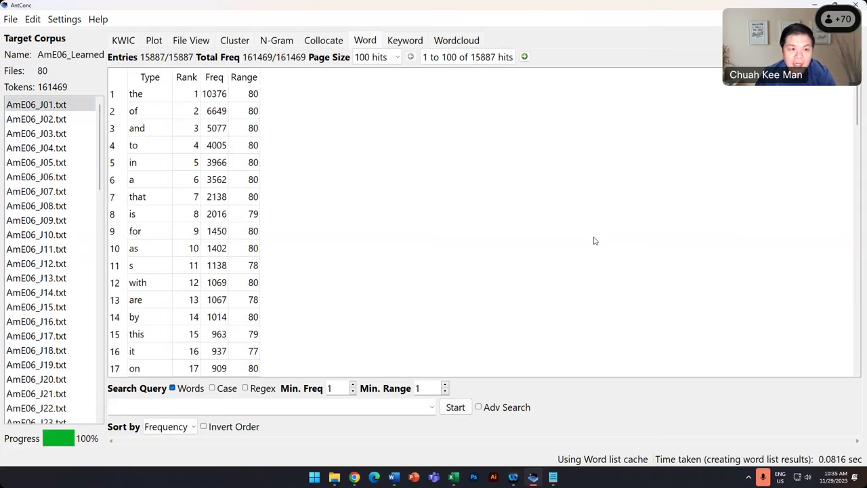
- Examine the most frequent word types in the list, from "the" down to "are", with their ranks, frequencies and ranges
left_click(148, 96)
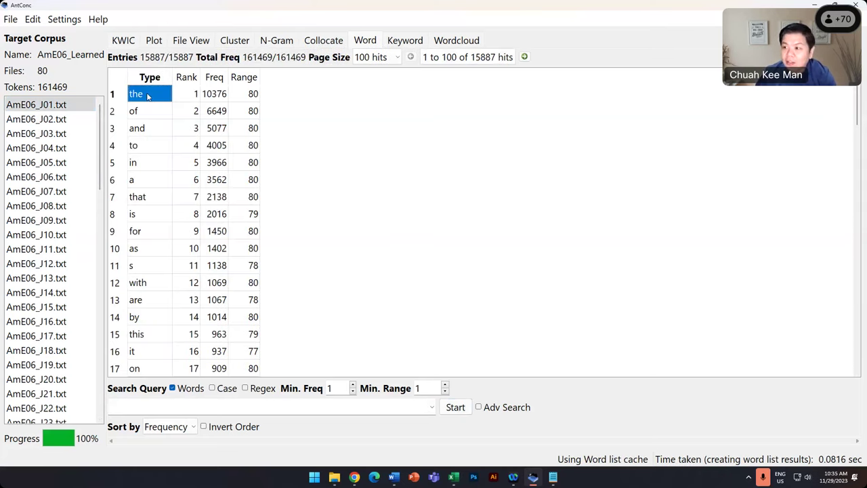
left_click(218, 97)
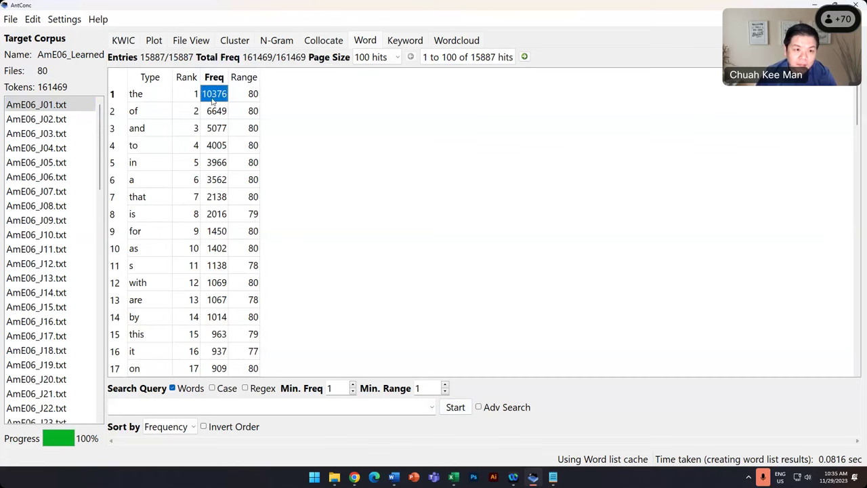
left_click(150, 113)
left_click(146, 130)
left_click(147, 151)
left_click(147, 168)
left_click(148, 231)
left_click(150, 299)
scroll(150, 299, "down", 2)
scroll(220, 260, "up", 2)
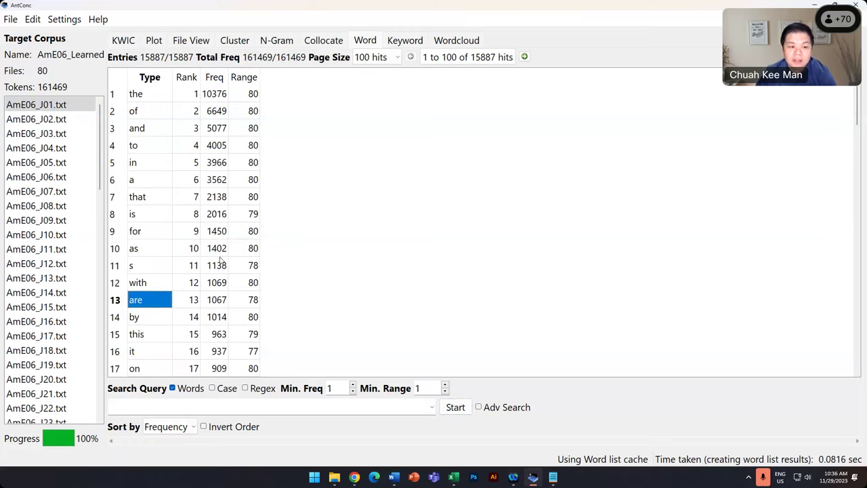
left_click_drag(145, 94, 250, 281)
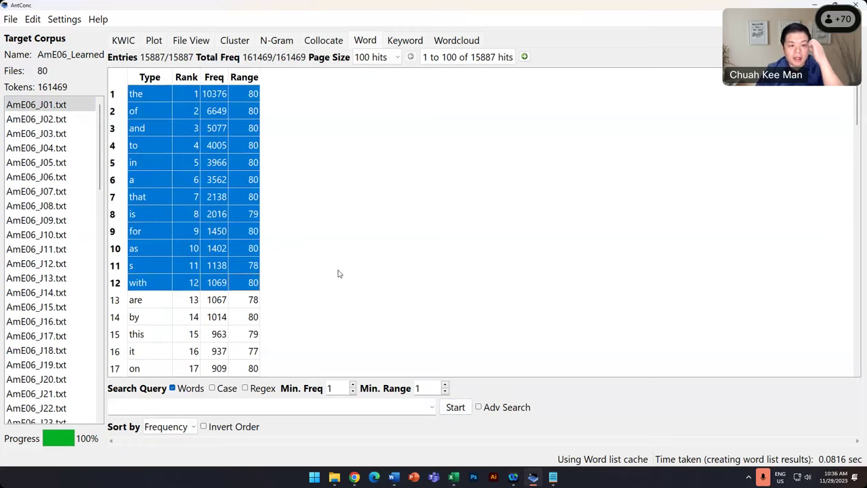
- Try a word list page size of 50 hits and settle on showing all hits
left_click(379, 59)
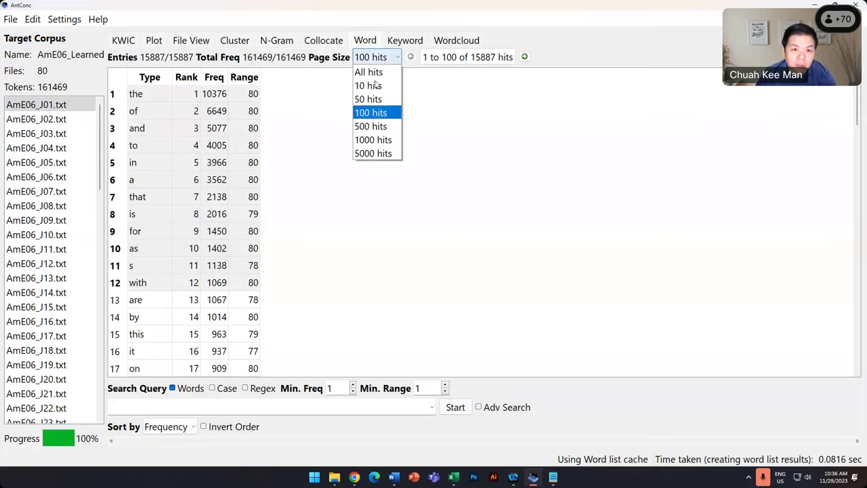
left_click(372, 99)
left_click(376, 57)
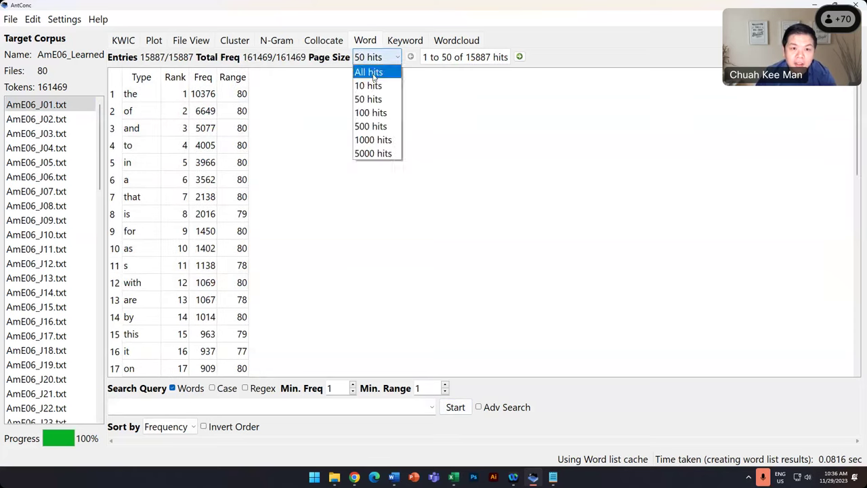
left_click(369, 70)
left_click(376, 57)
left_click(369, 70)
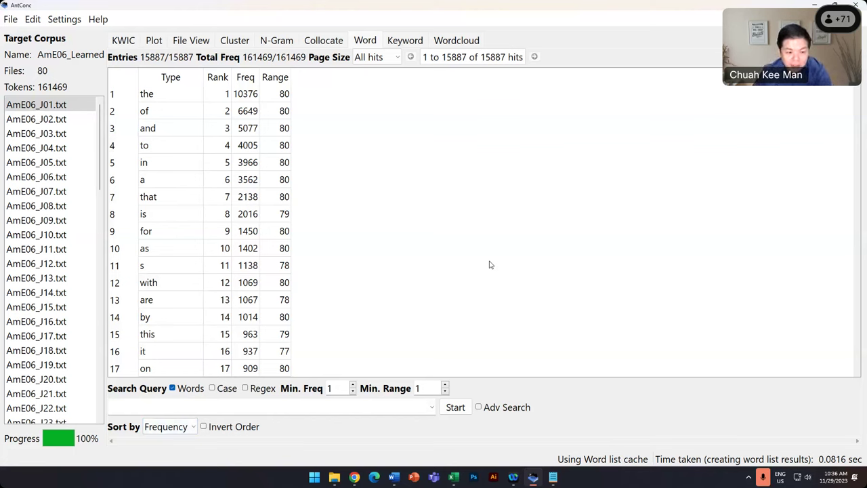
- Search the word list for "book" and check its rank and frequency
type("book")
key("Return")
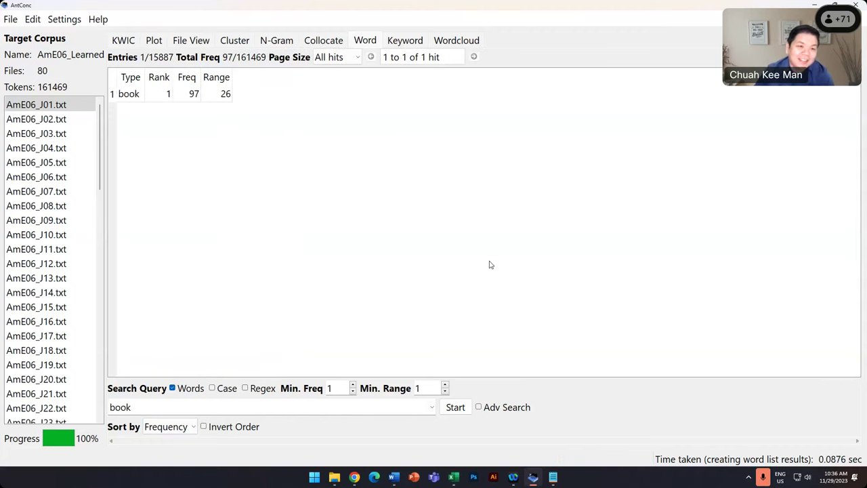
left_click(169, 95)
left_click(193, 97)
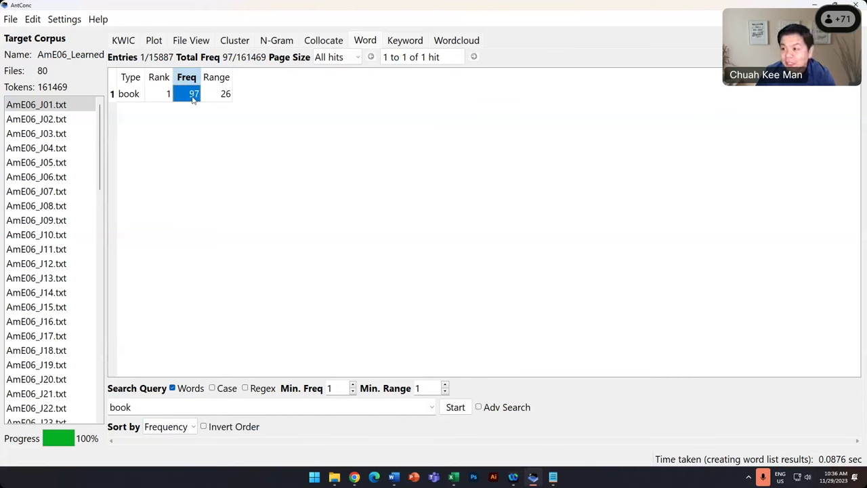
left_click(138, 97)
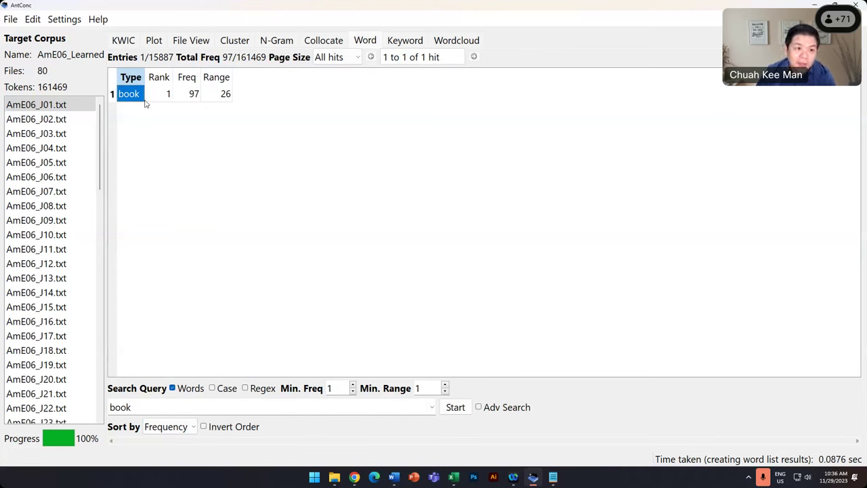
- Remove "book" from the search query and regenerate the complete word list
double_click(169, 406)
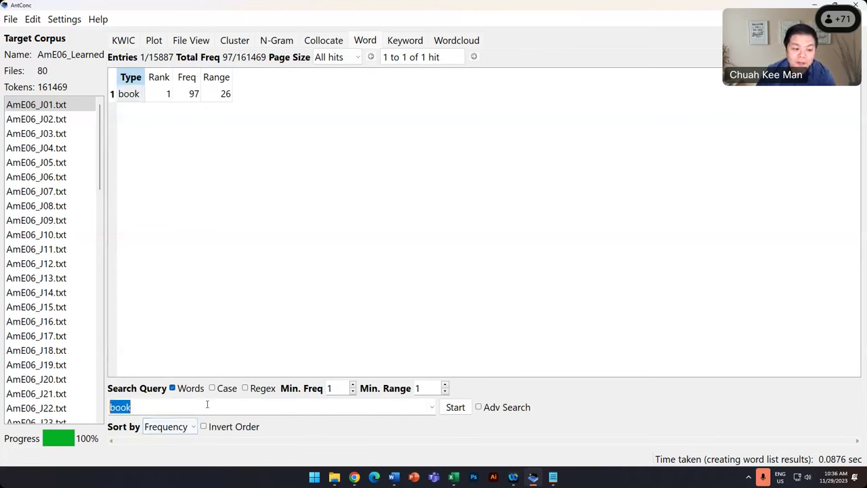
key("BackSpace")
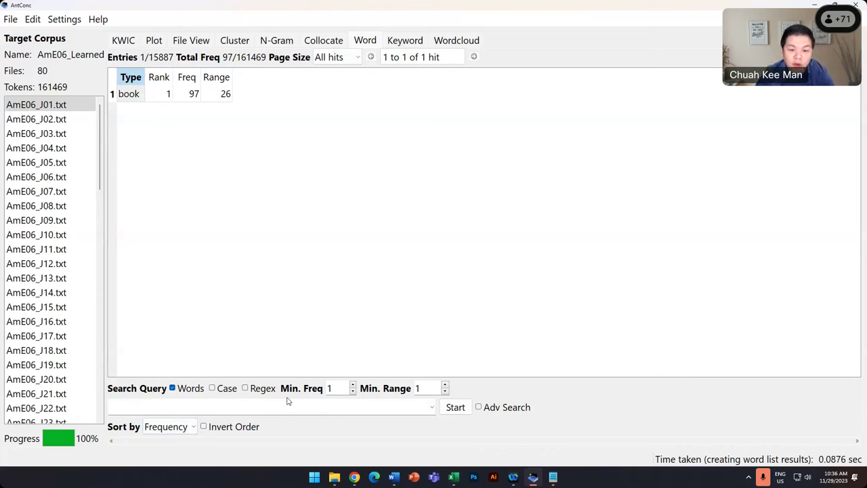
left_click(455, 409)
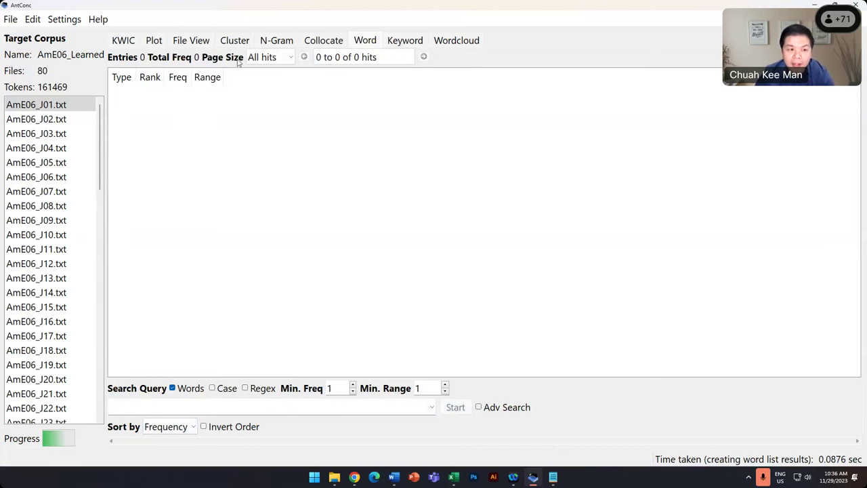
scroll(512, 218, "down", 5)
scroll(513, 218, "up", 5)
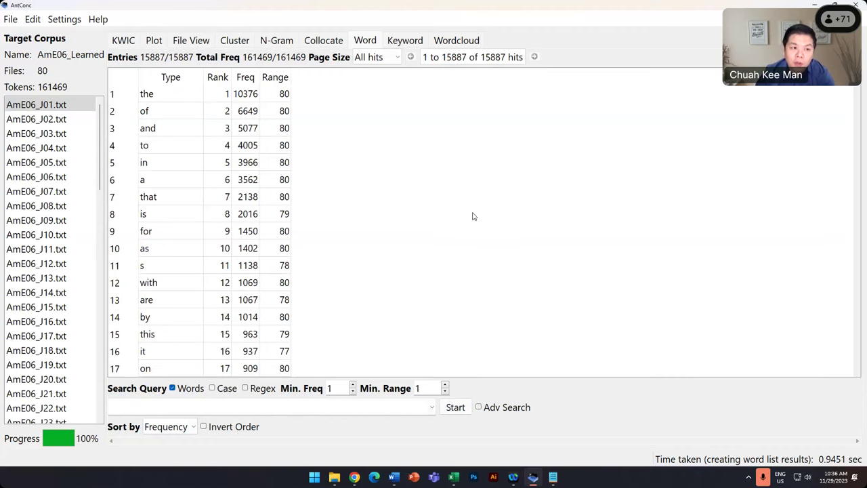
- Copy the entire word list and paste it into cell A1 of the blank Excel workbook Book2
left_click(123, 77)
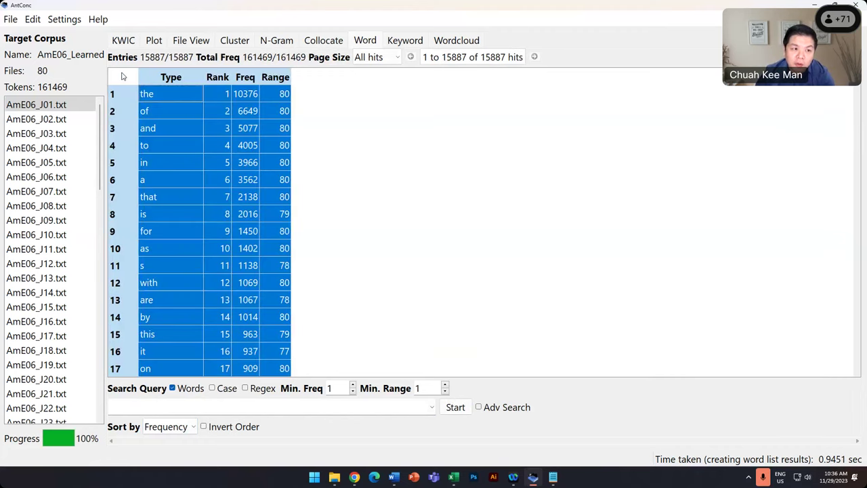
left_click(32, 20)
left_click(48, 53)
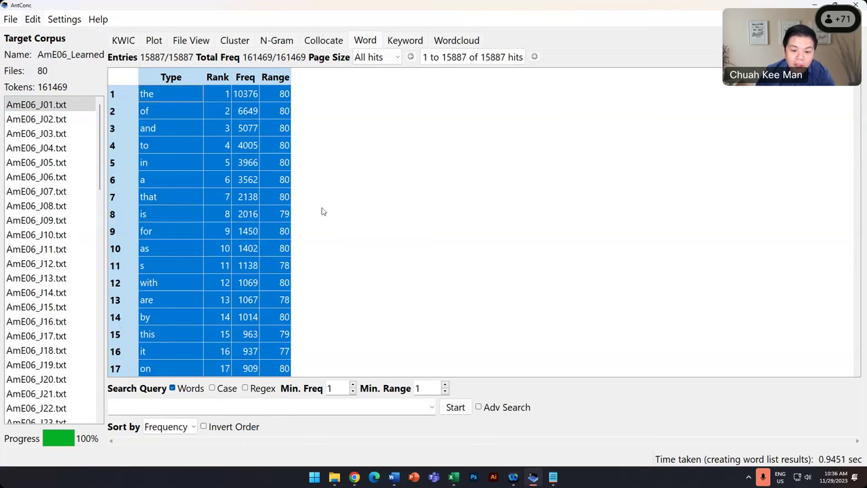
left_click(455, 478)
left_click(27, 70)
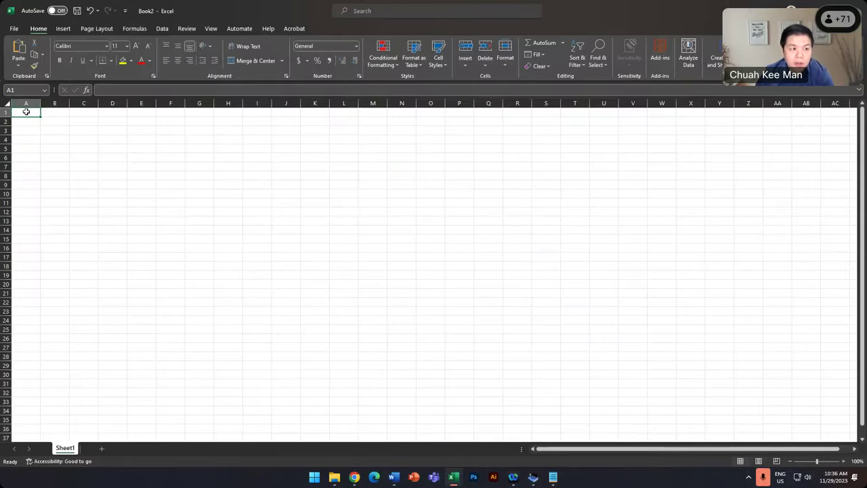
right_click(26, 111)
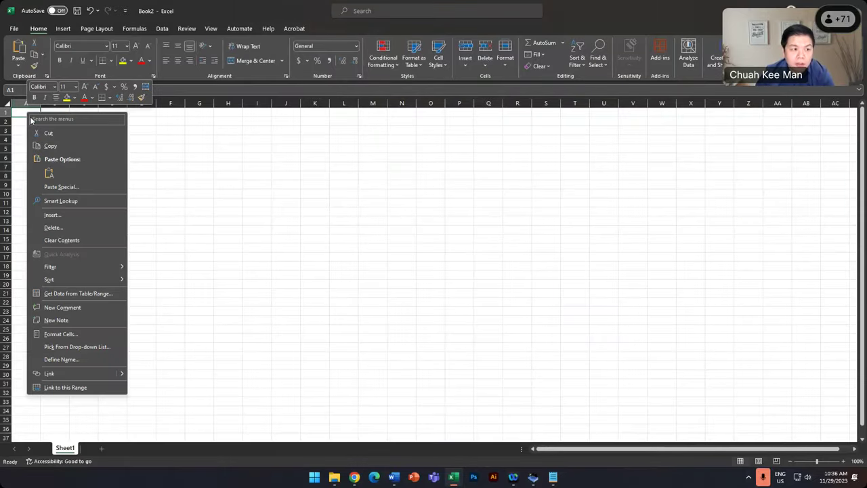
left_click(49, 173)
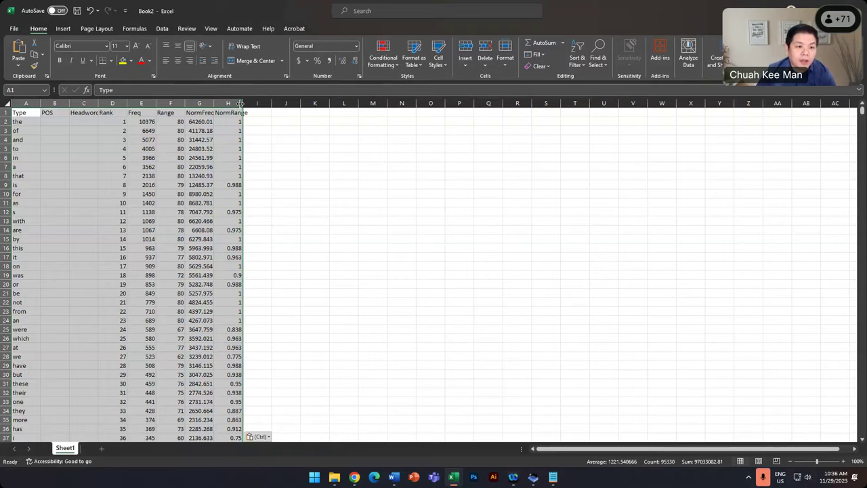
- Widen the NormRange, NormFreq, Range and Freq columns of the pasted word list
left_click_drag(241, 103, 377, 103)
left_click_drag(214, 103, 331, 103)
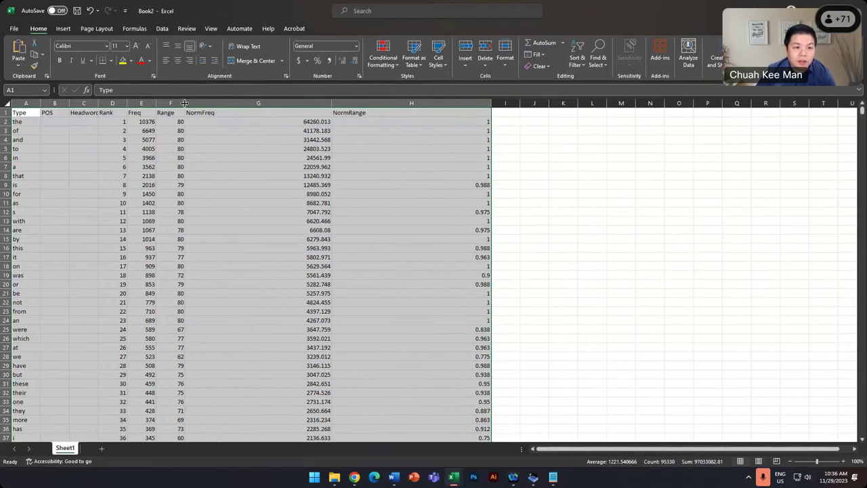
left_click_drag(184, 103, 268, 103)
left_click_drag(155, 103, 231, 103)
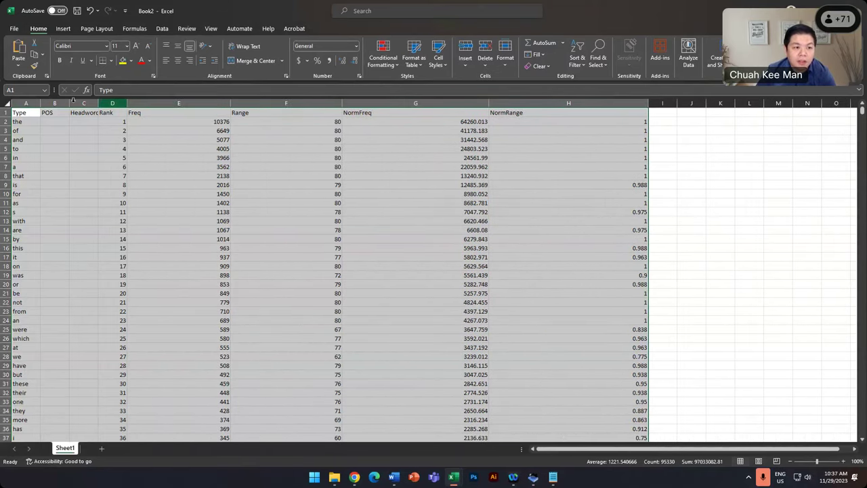
- Delete the empty POS and Headword columns and narrow the Freq column slightly
left_click_drag(56, 103, 89, 105)
right_click(88, 104)
left_click(139, 208)
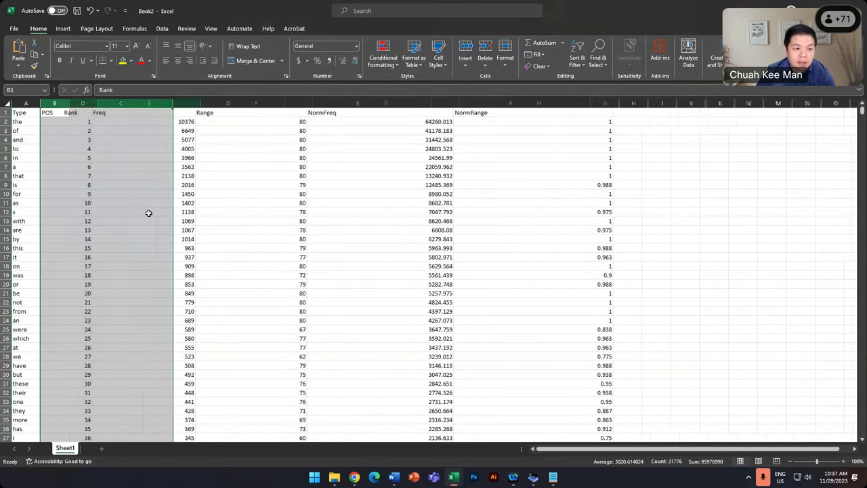
left_click(203, 139)
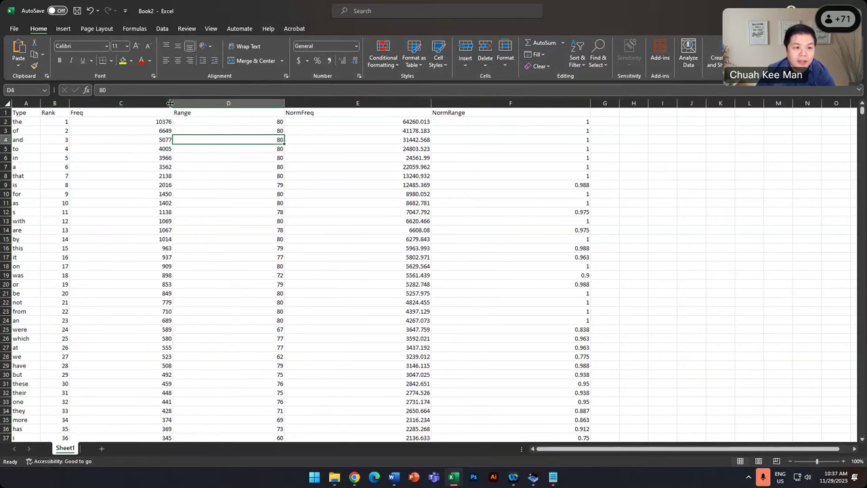
left_click_drag(172, 103, 144, 103)
- Examine the types, ranks and frequencies in the rows of the pasted word list
left_click(13, 125)
left_click(128, 132, "shift")
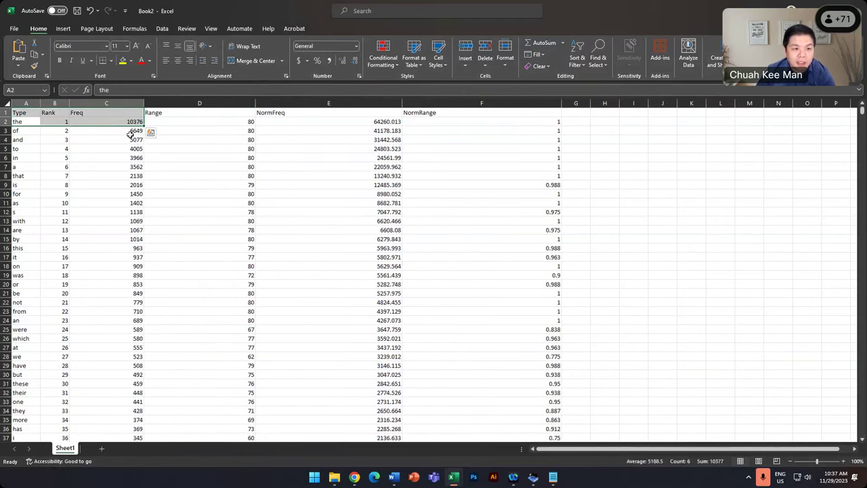
left_click(128, 132)
left_click(247, 204)
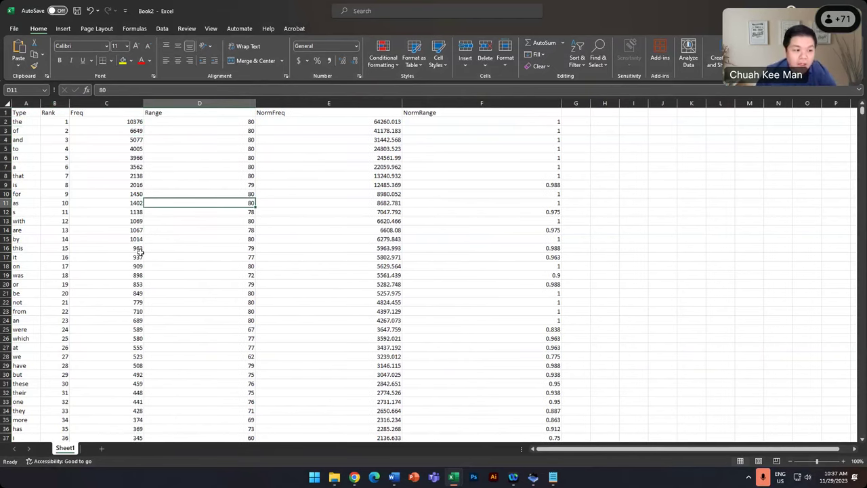
scroll(140, 253, "down", 3)
left_click(5, 202)
left_click(107, 139)
scroll(293, 197, "up", 3)
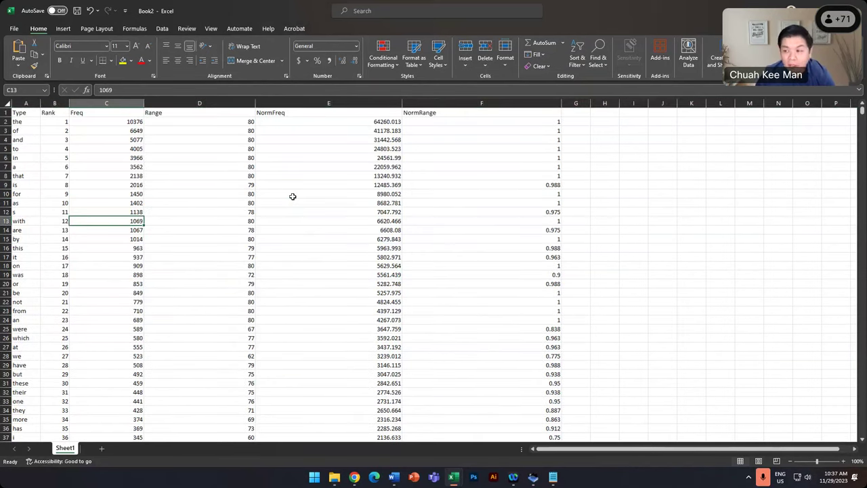
- Switch back to AntConc, view the advanced search options with Search Query List enabled, and close them without applying
left_click(536, 478)
left_click(456, 273)
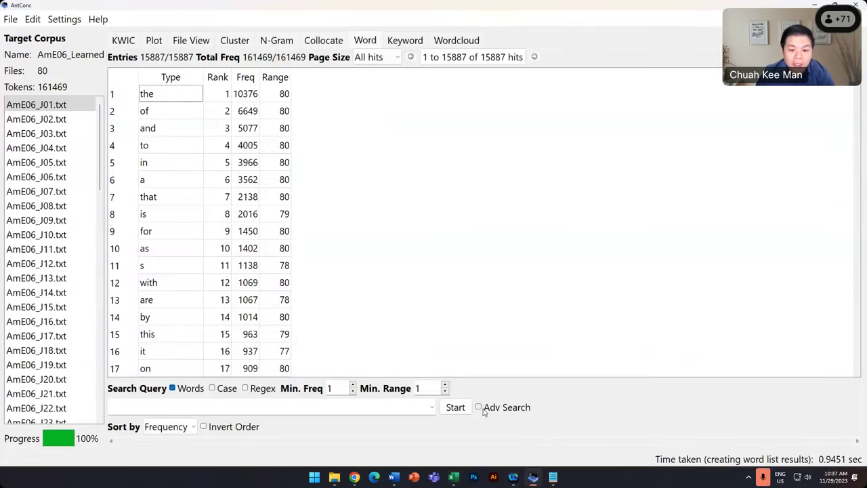
left_click(479, 407)
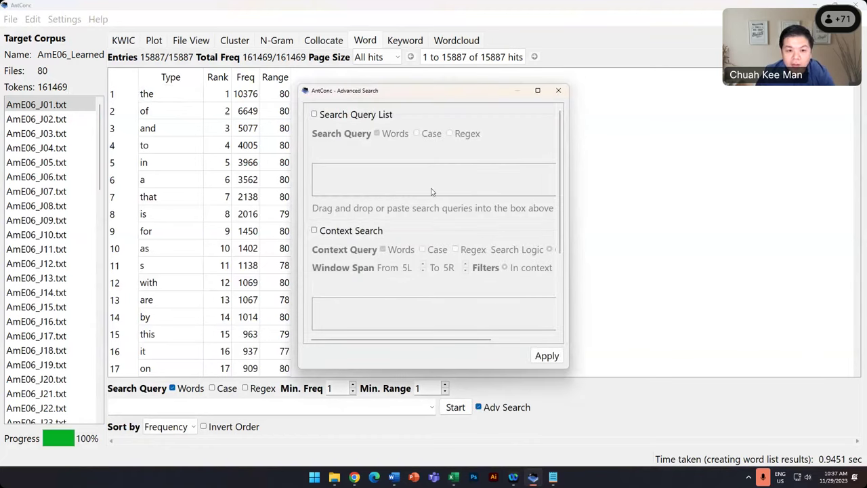
left_click(316, 115)
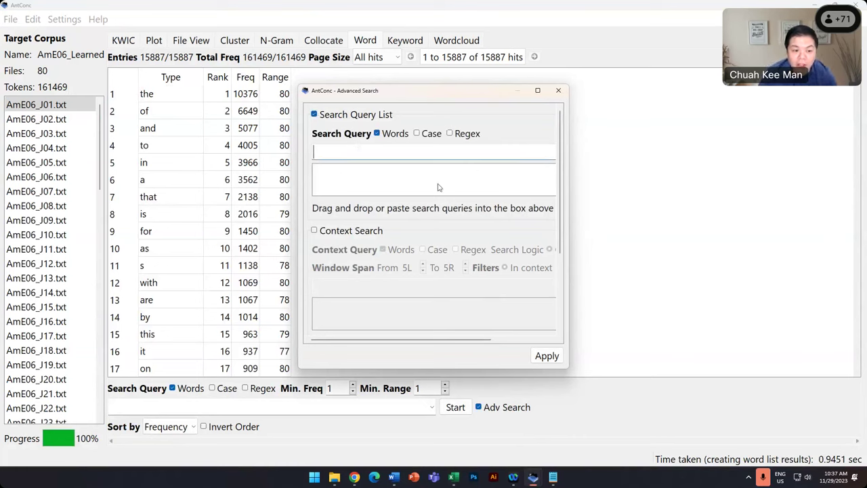
left_click(558, 90)
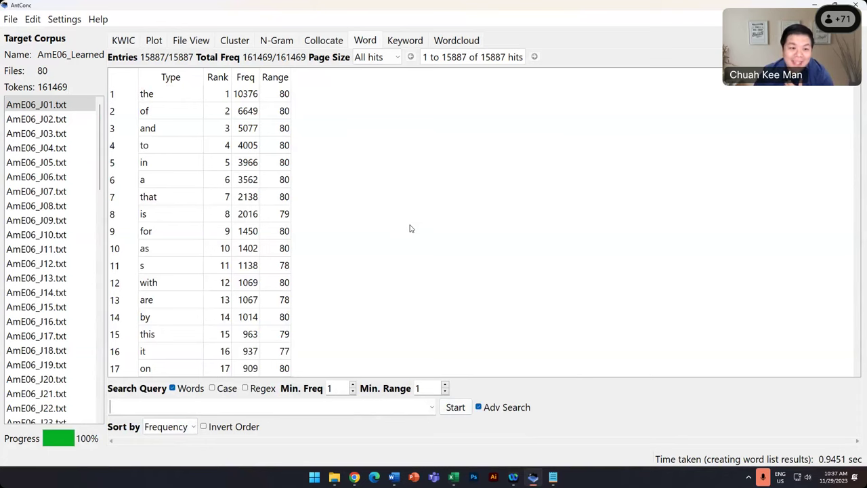
- Try to view concordance lines for the word x from the word list, and dismiss the warning
scroll(410, 230, "down", 8)
scroll(410, 229, "down", 5)
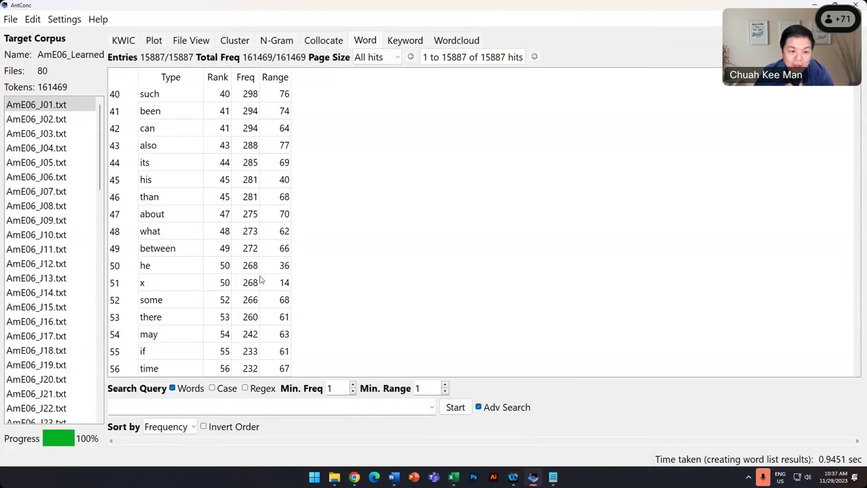
left_click(153, 289)
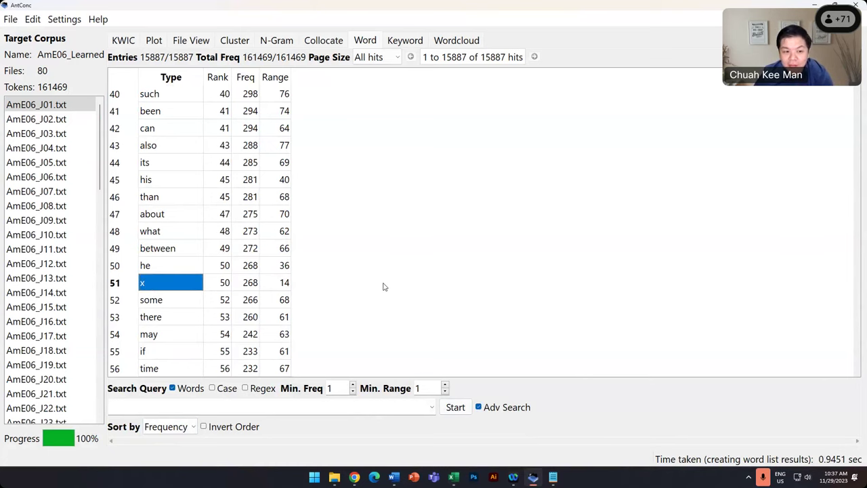
left_click(167, 284)
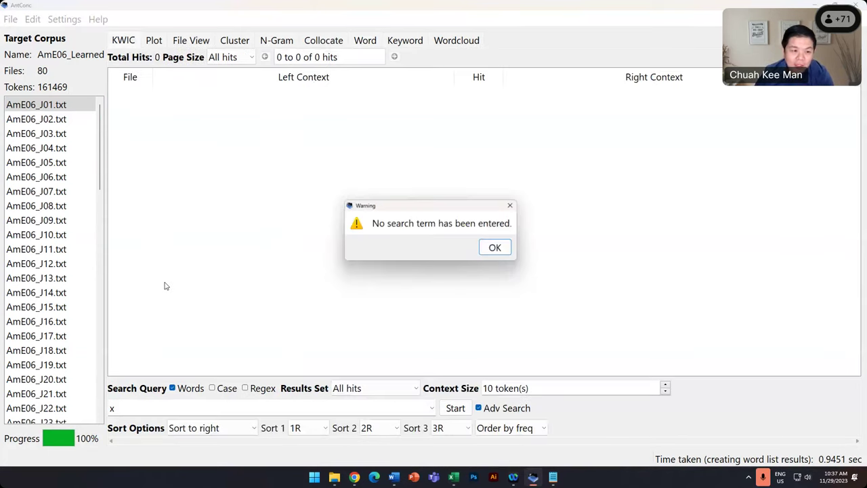
left_click(496, 248)
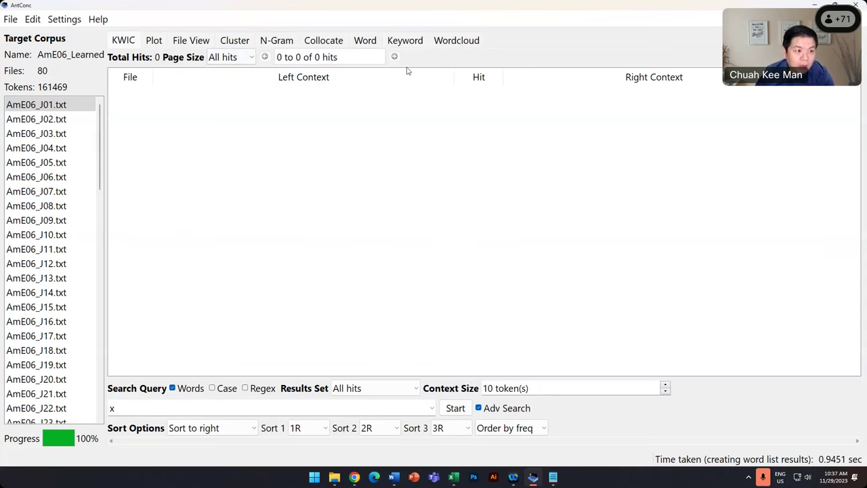
- View the Plot, Wordcloud and Keyword tools briefly, and return to the Word tool's list
left_click(154, 40)
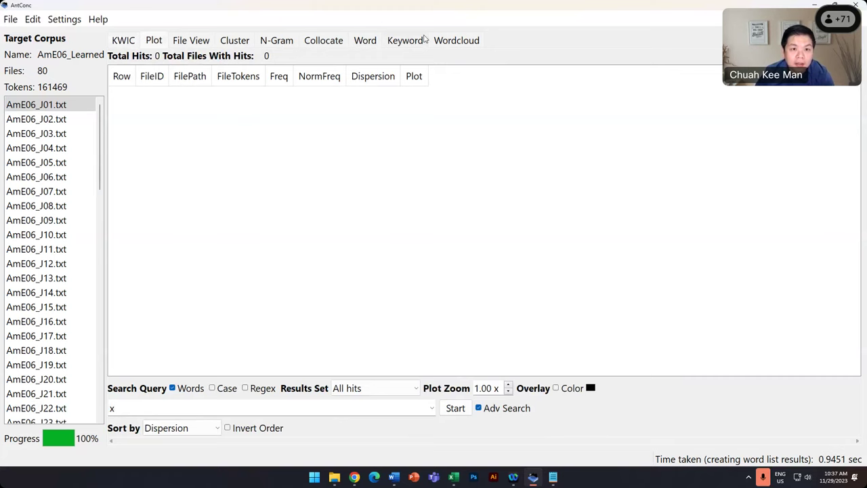
left_click(459, 40)
left_click(392, 43)
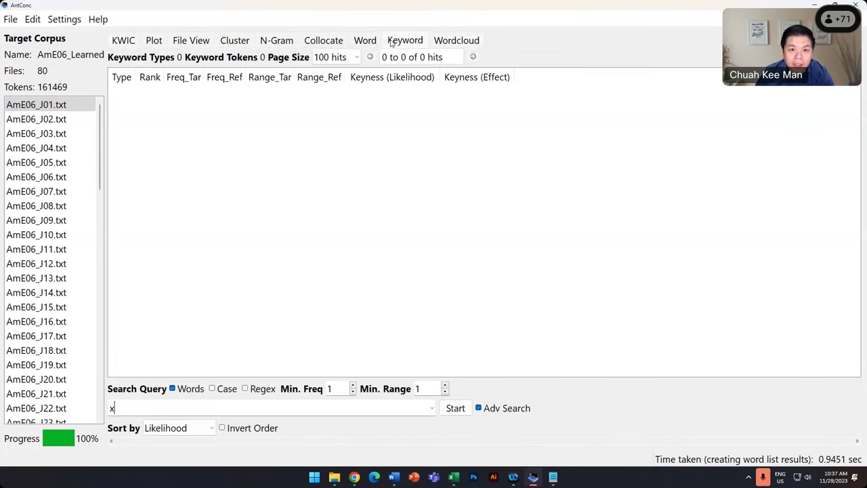
left_click(374, 43)
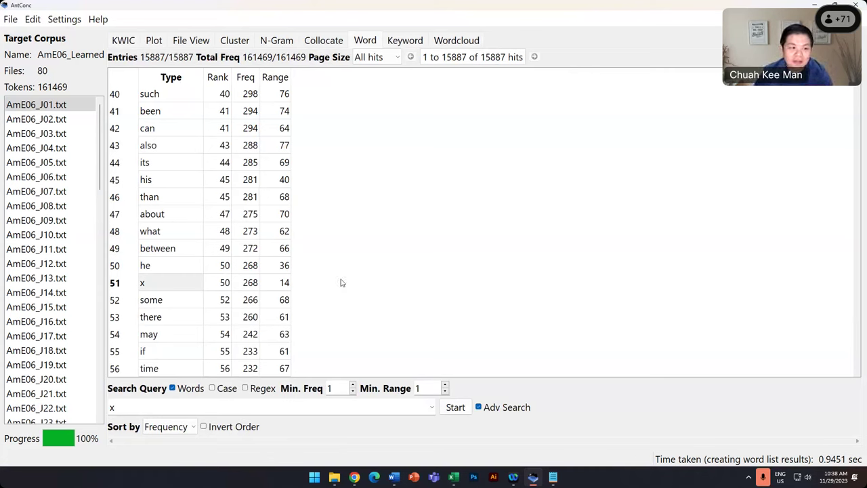
- In the Corpus Manager, add raw files KL201701.txt to KL201733.txt from the Melayu_Standard_Lisan-master folder to the corpus builder
left_click(33, 19)
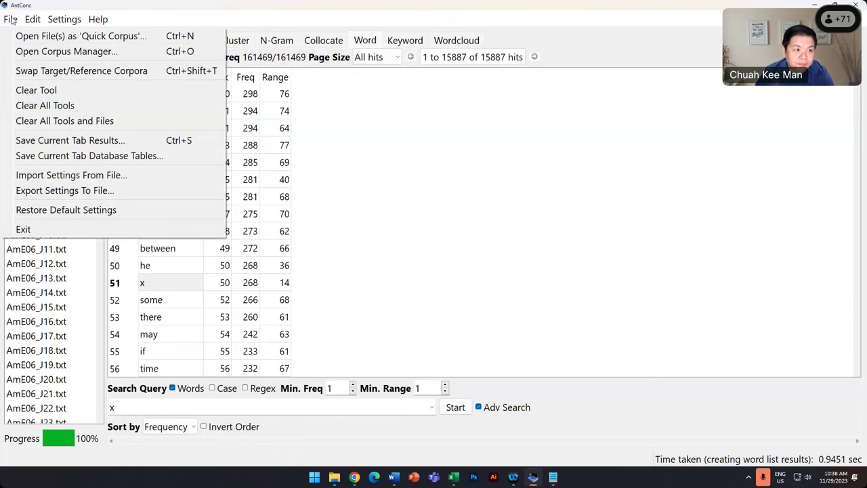
left_click(47, 50)
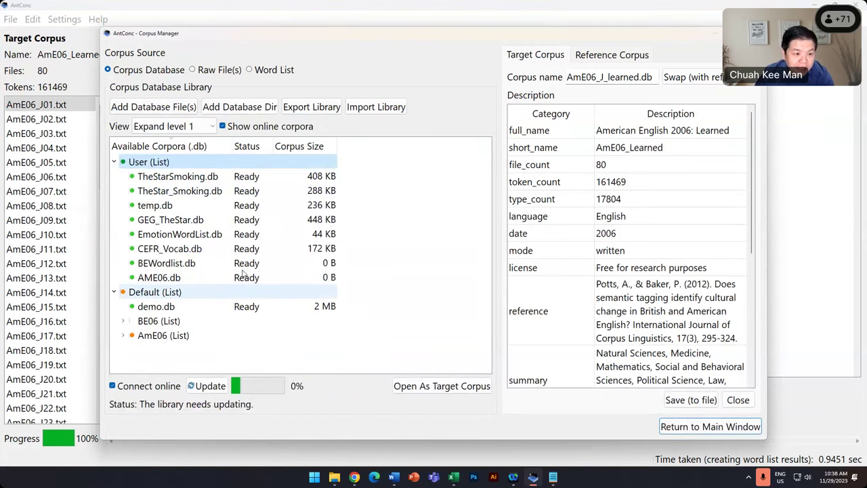
left_click(204, 71)
left_click(150, 148)
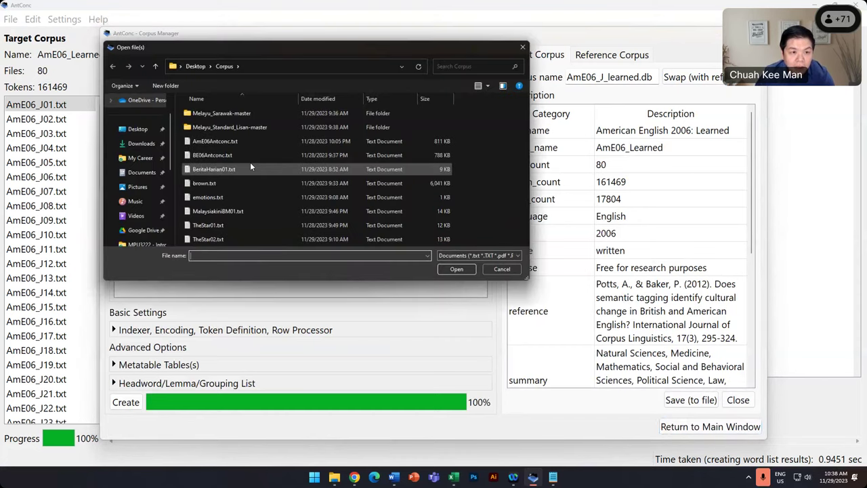
double_click(252, 128)
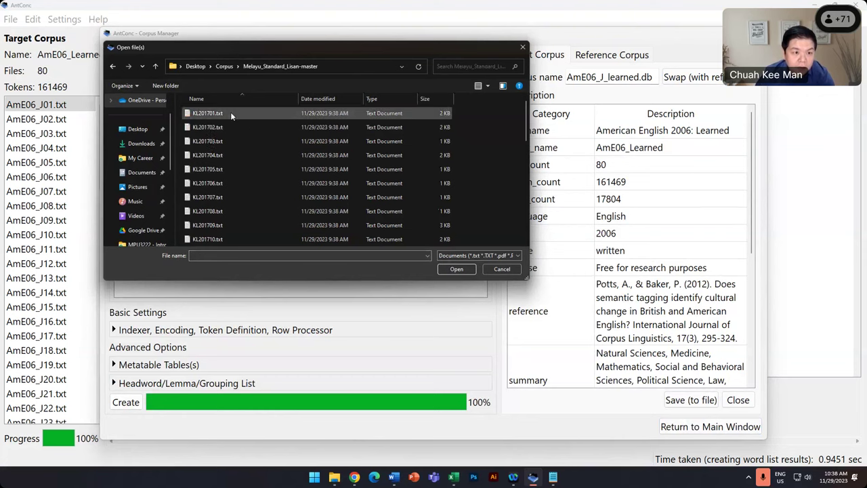
scroll(333, 151, "down", 8)
left_click(210, 225)
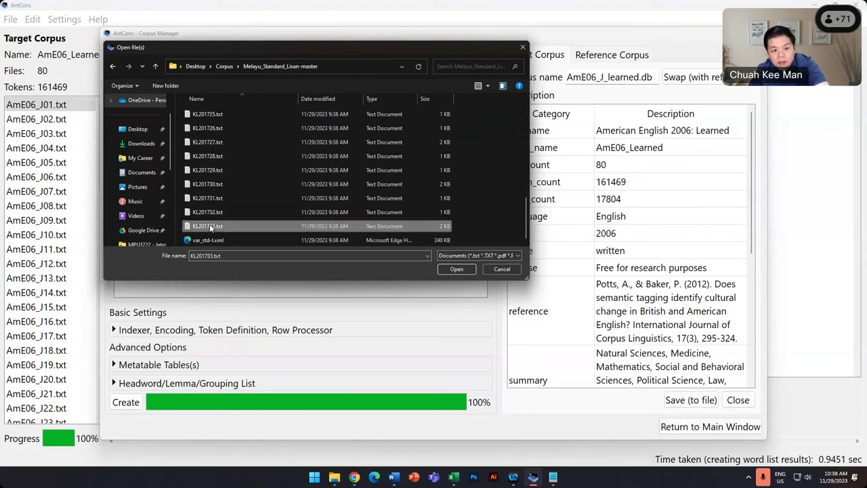
scroll(277, 174, "up", 8)
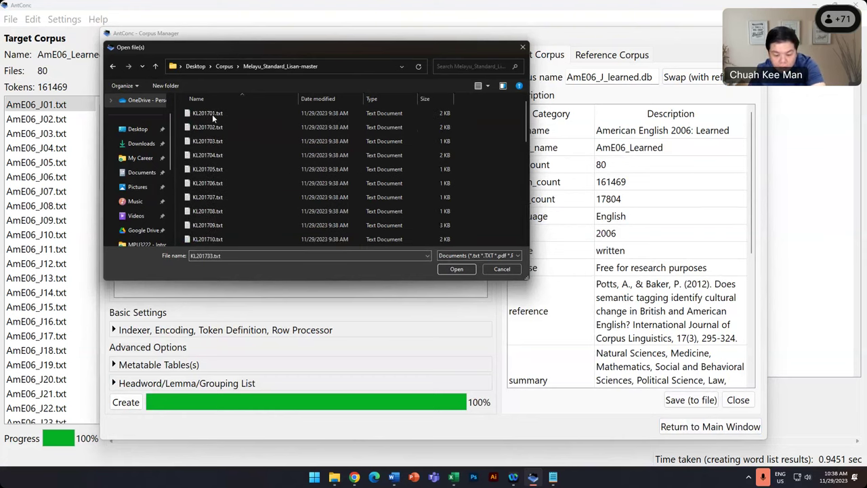
left_click(212, 114, "shift")
left_click(458, 269)
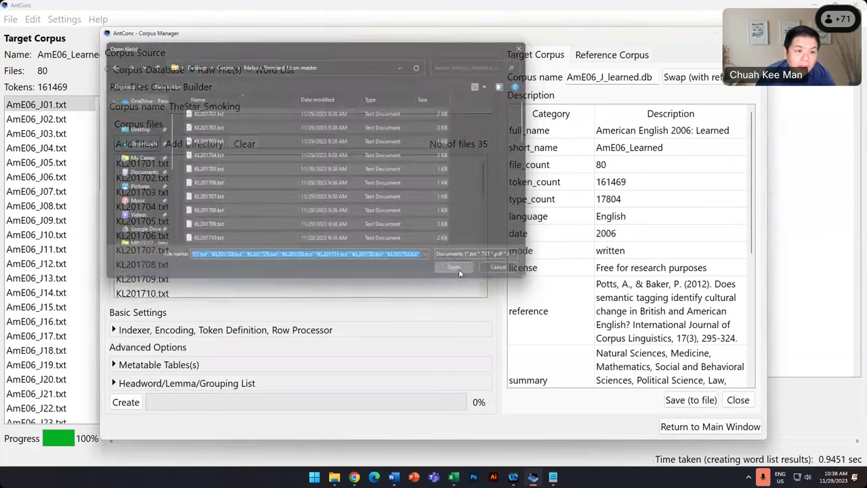
- Name the raw-file corpus KLBM and create it as the target corpus
double_click(257, 110)
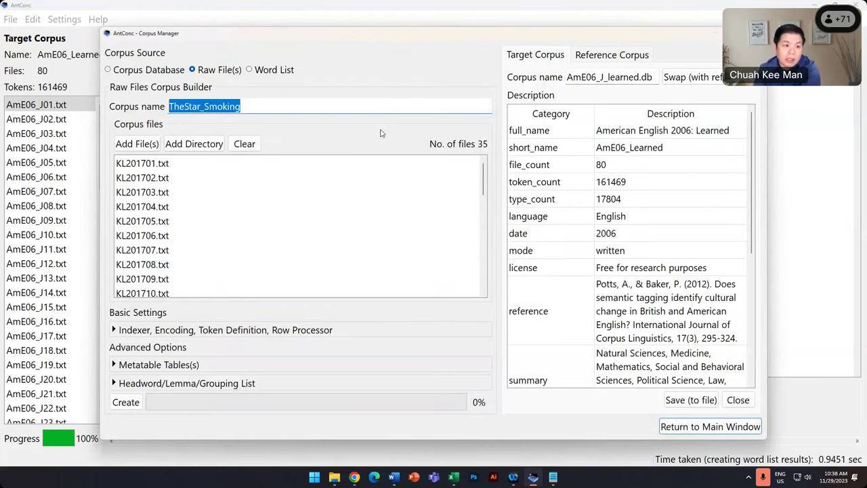
type("KLBM")
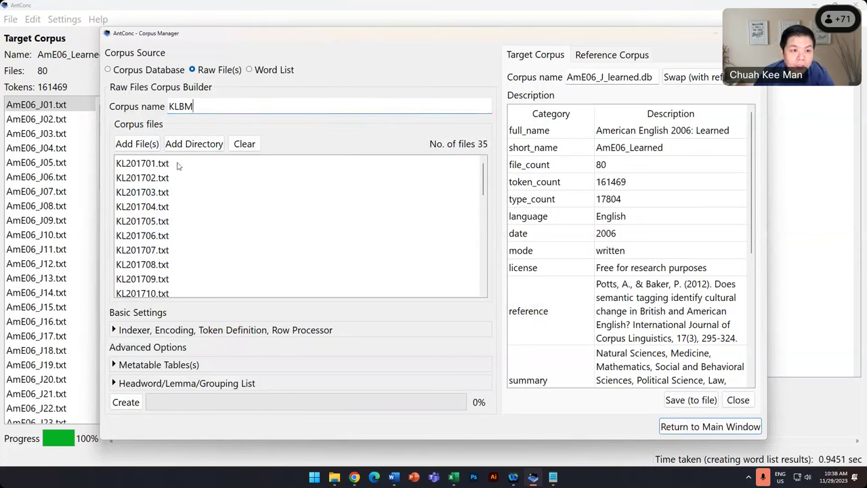
left_click(119, 402)
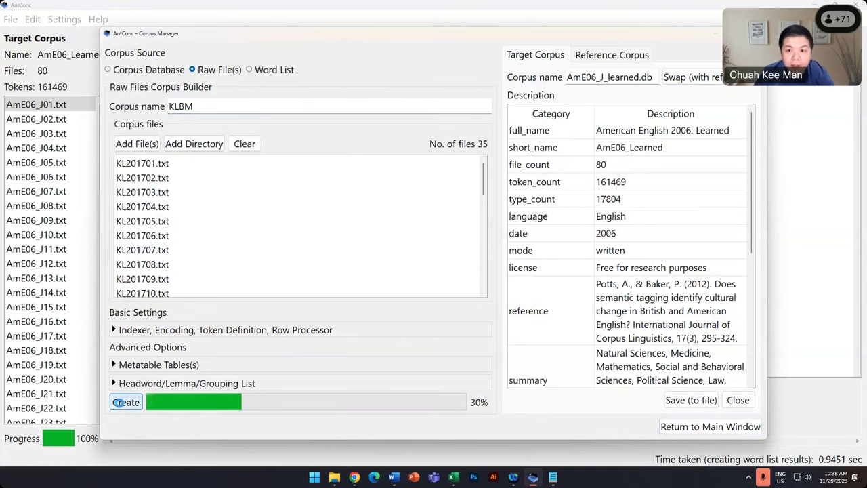
left_click(483, 247)
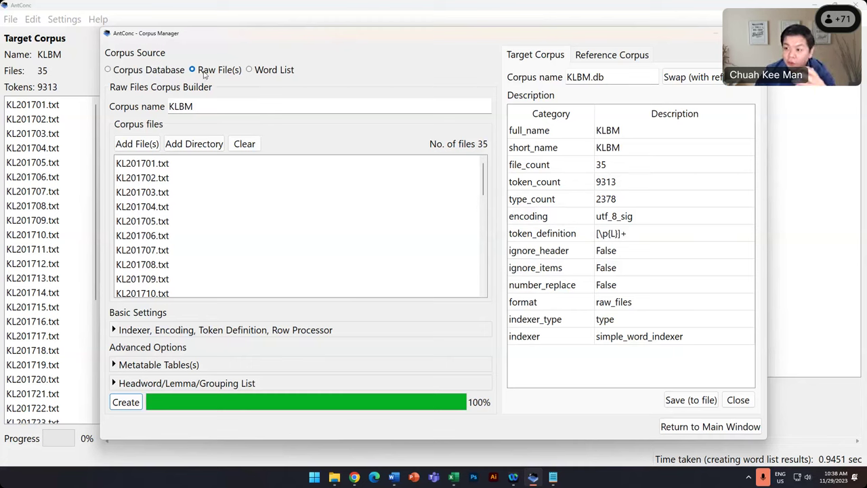
- Check the KLBM.db entry in the corpus database library and return to the main window
left_click(135, 69)
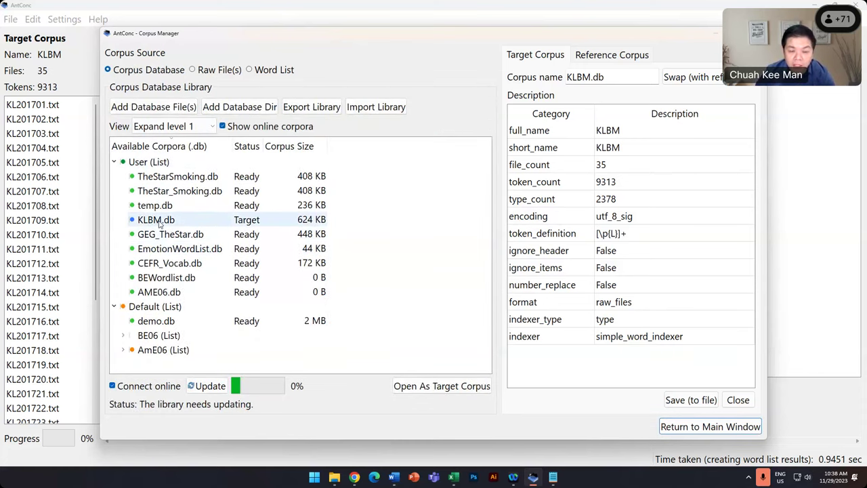
left_click(222, 70)
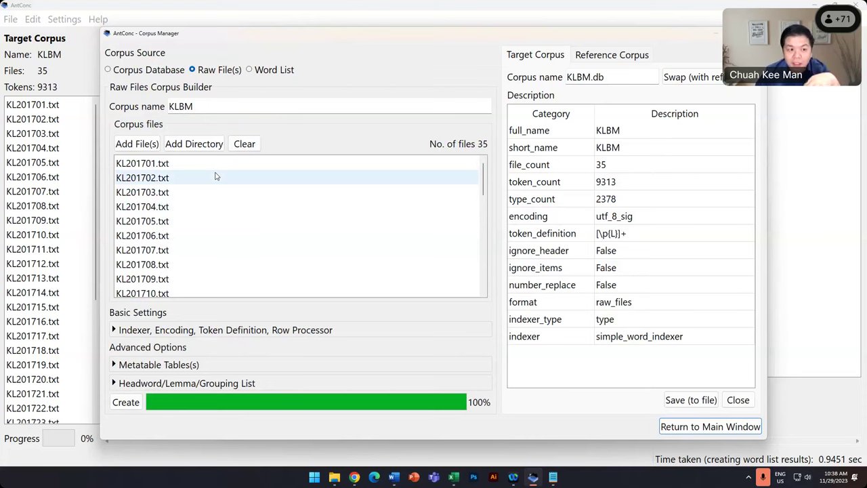
left_click(710, 426)
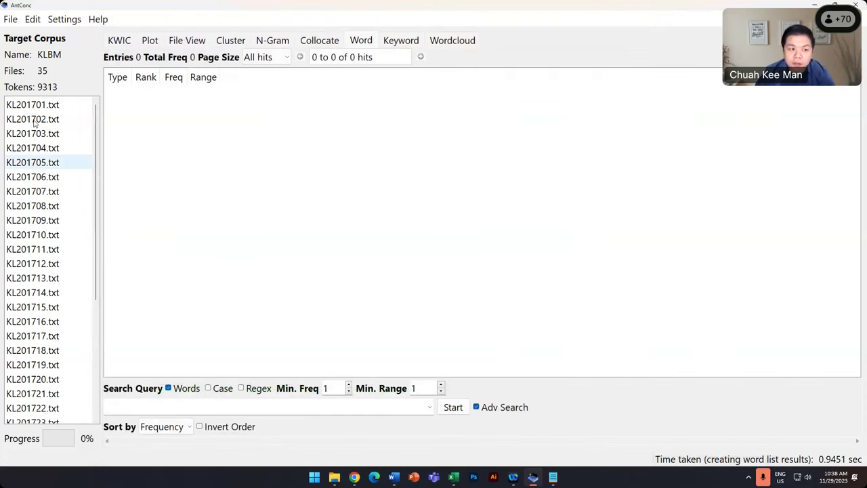
- Enter kau as the search query in the Word tool and generate the KLBM word list
left_click(135, 407)
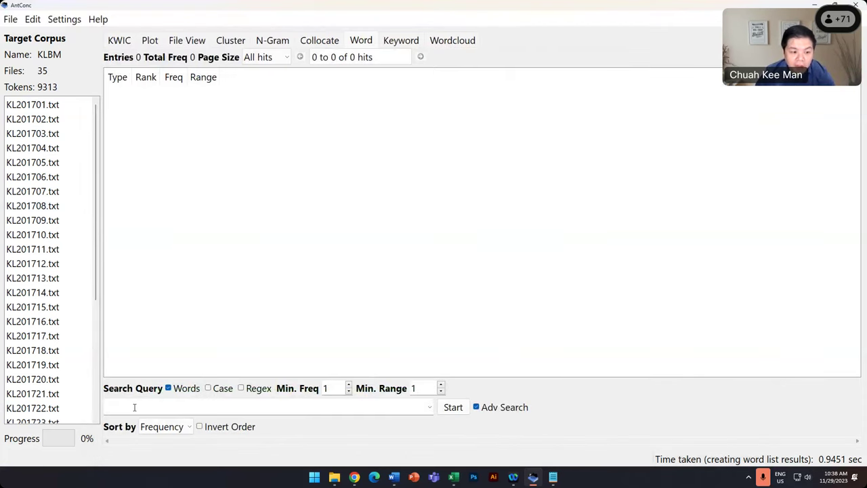
type("kau")
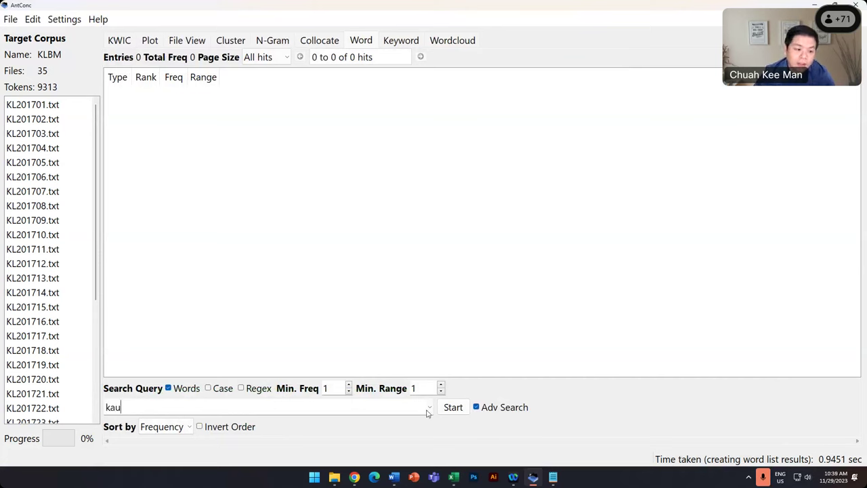
left_click(453, 406)
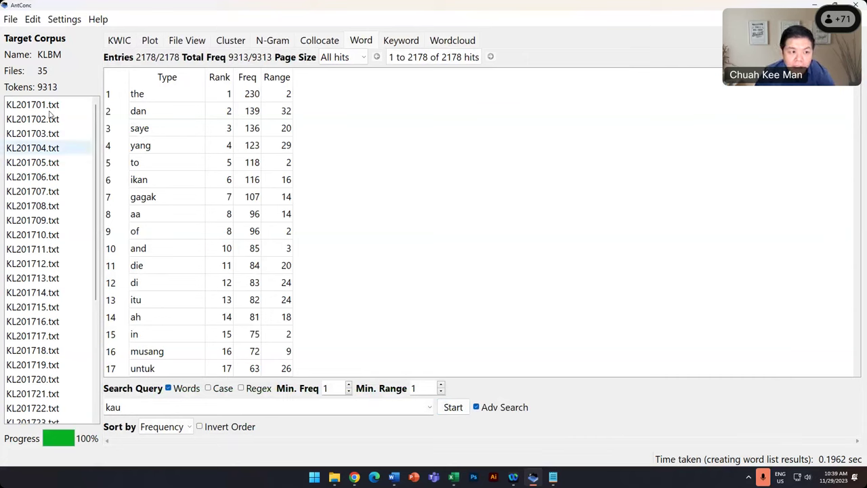
- Examine the words, frequencies and ranges in the KLBM word list, including the, saye and minister
left_click(145, 96)
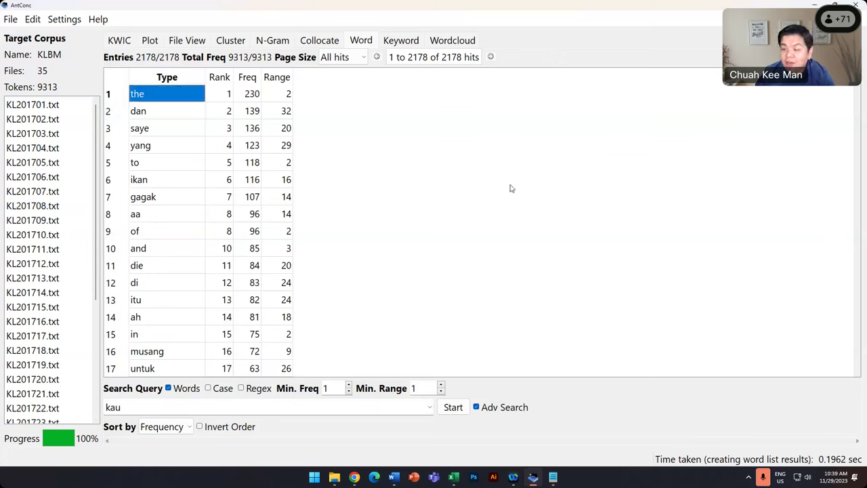
left_click(138, 114)
left_click(153, 134)
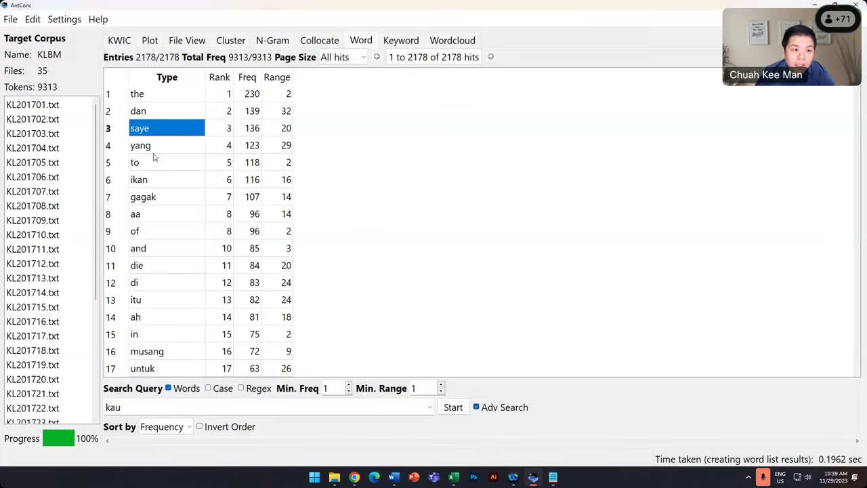
key("Down")
key("Down")
key("Down")
key("Down")
scroll(193, 248, "down", 20)
scroll(180, 293, "up", 6)
scroll(180, 291, "down", 7)
left_click(160, 185)
left_click(161, 285)
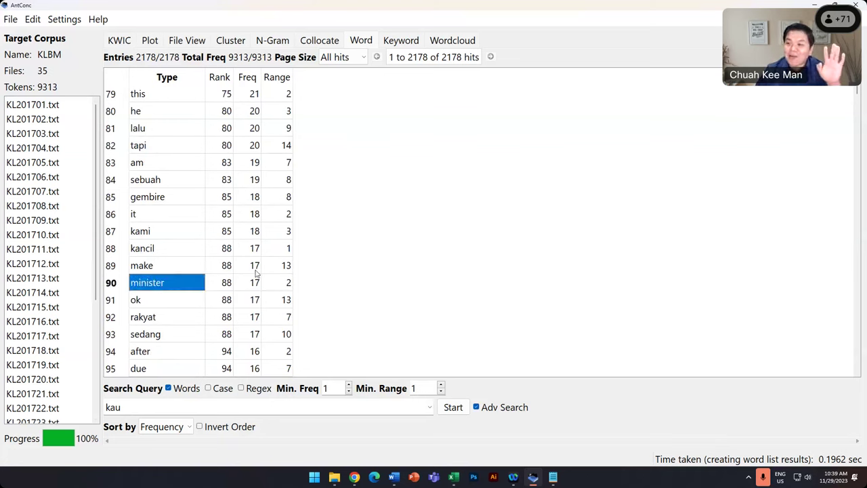
scroll(162, 224, "up", 20)
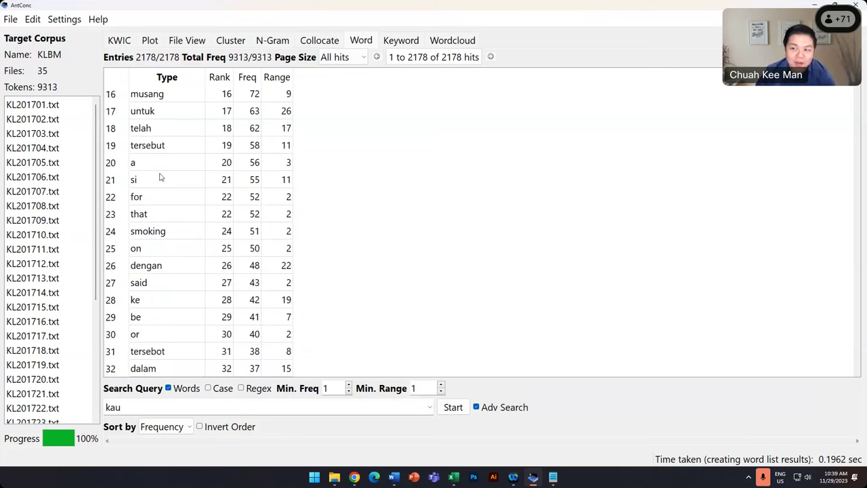
scroll(191, 193, "up", 5)
left_click(160, 99)
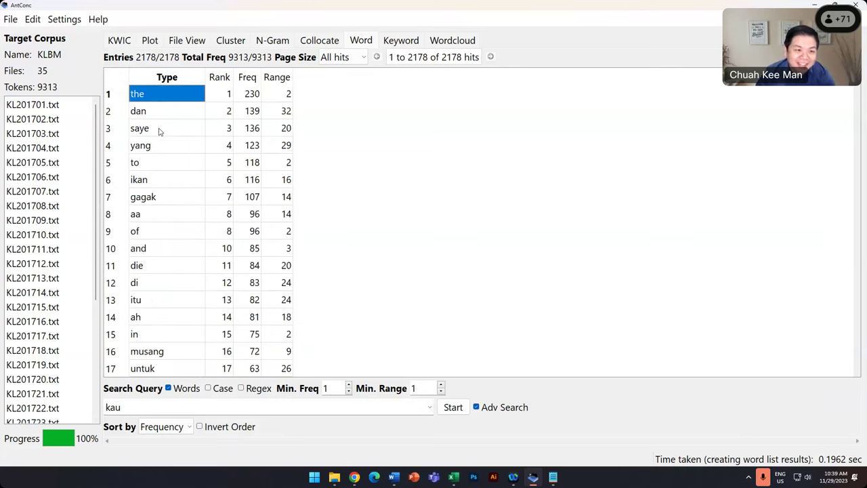
left_click(160, 131)
left_click(552, 231)
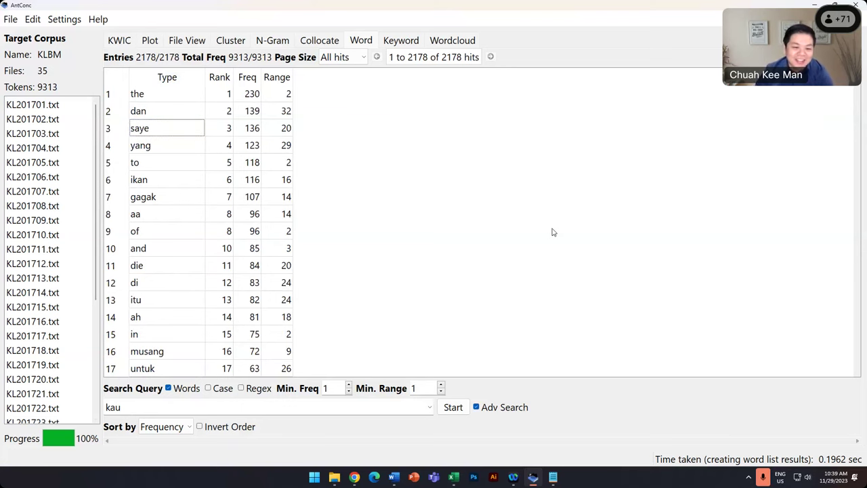
- Generate KWIC concordance lines for the word "the" from the KLBM word list with Adv Search turned off
left_click(143, 97)
key("Return")
left_click(453, 409)
left_click(495, 248)
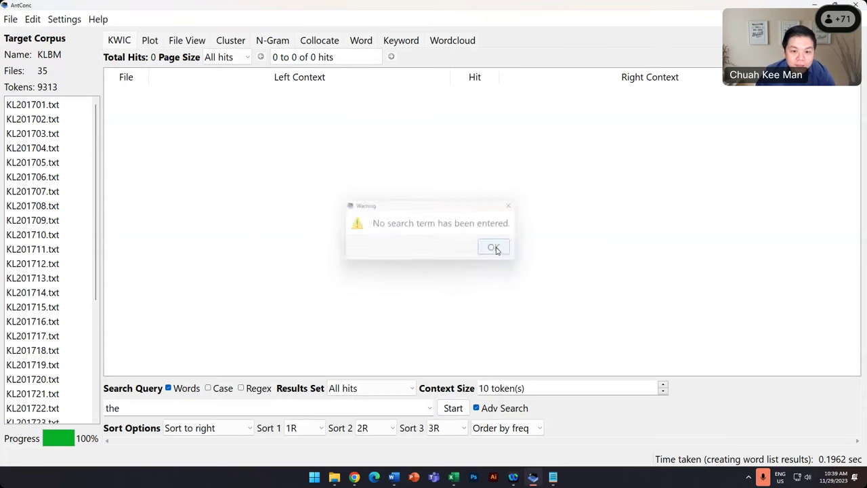
left_click(476, 408)
left_click(452, 409)
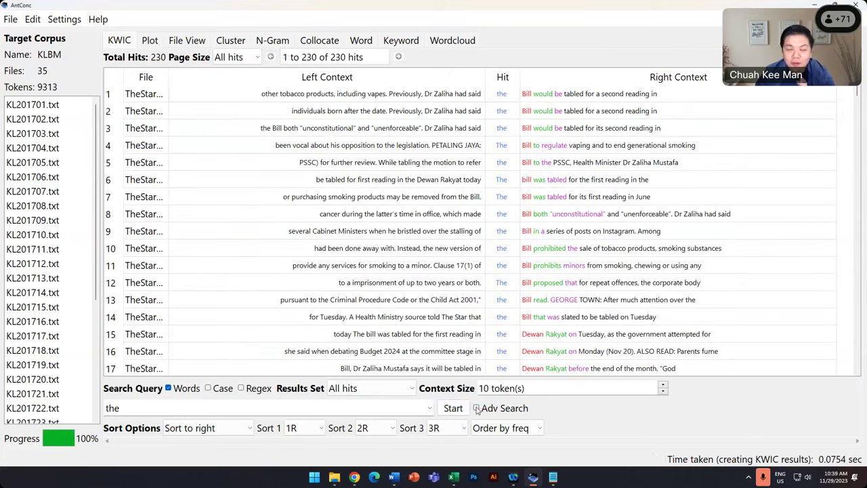
- View the advanced search query list, close it without applying, and rerun the KWIC search for "the" with Adv Search off
left_click(476, 408)
left_click(348, 153)
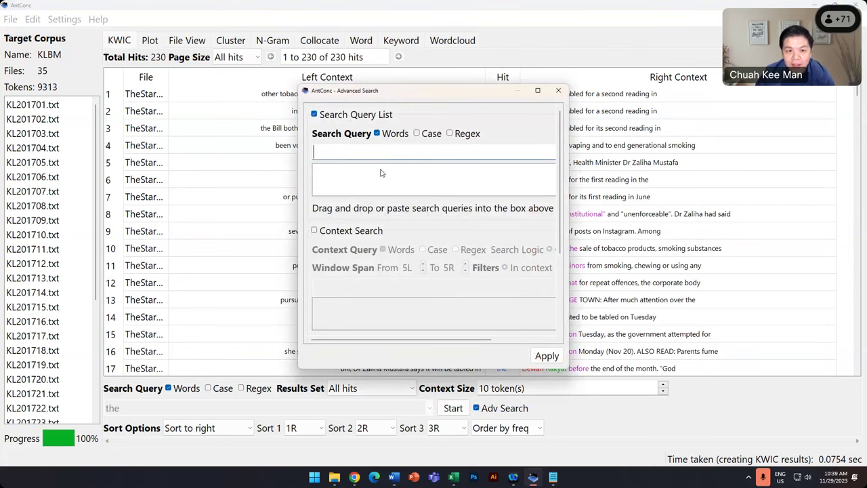
left_click(558, 91)
left_click(476, 408)
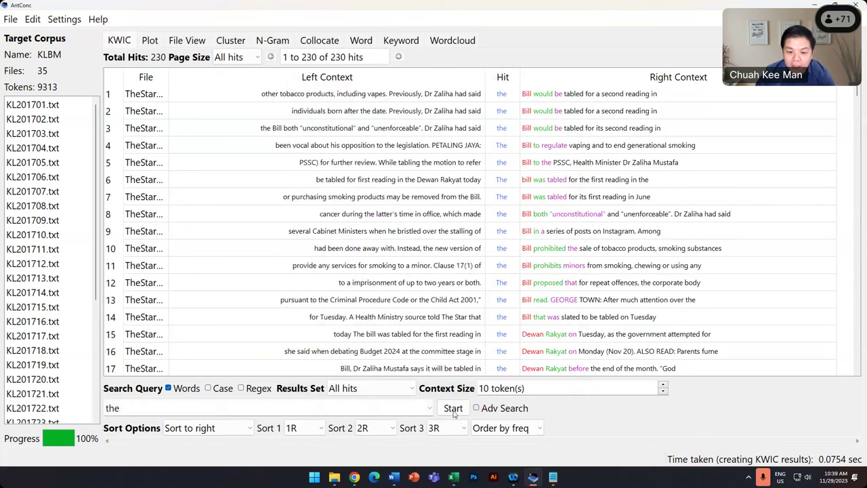
left_click(453, 408)
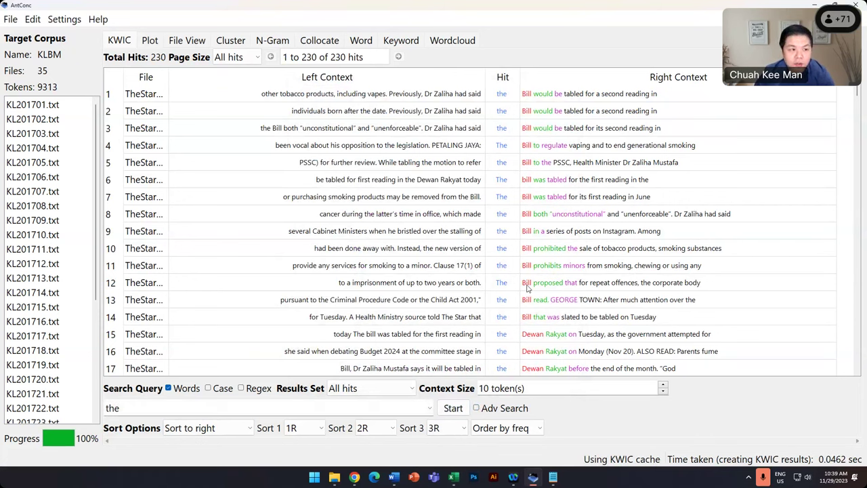
- Examine the KWIC lines for "the" and check the file names in the KLBM corpus file list
scroll(527, 288, "down", 20)
scroll(47, 380, "down", 4)
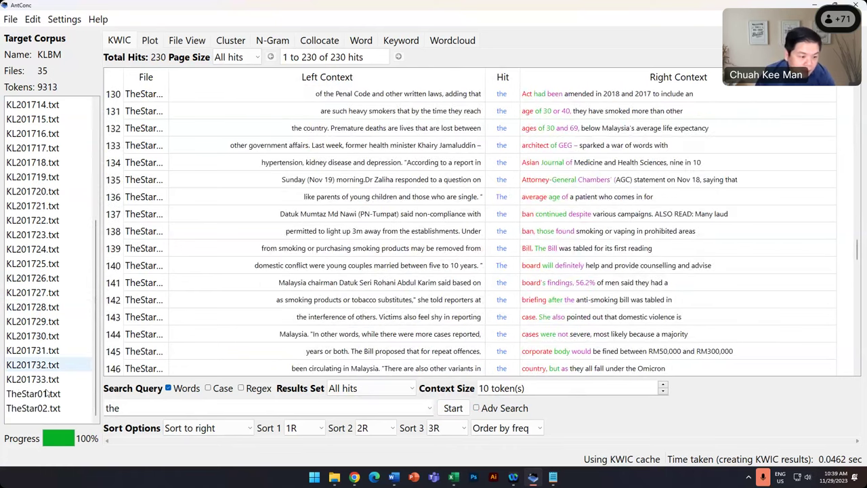
scroll(61, 366, "up", 4)
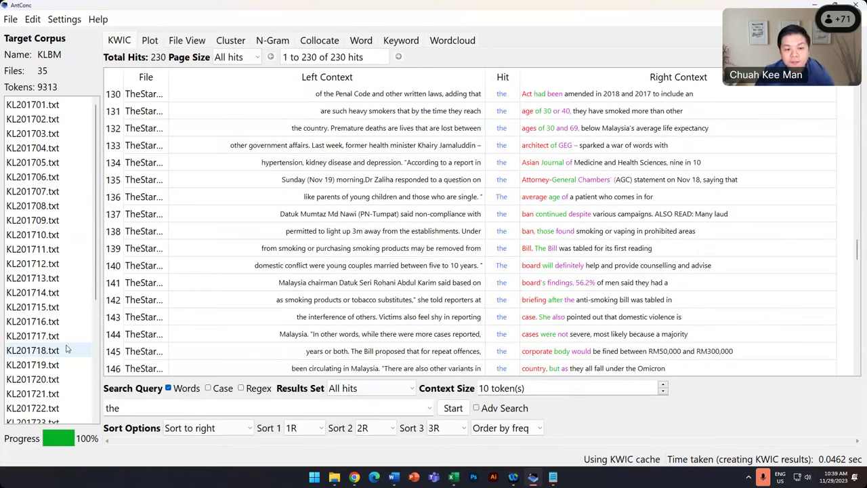
scroll(305, 217, "down", 17)
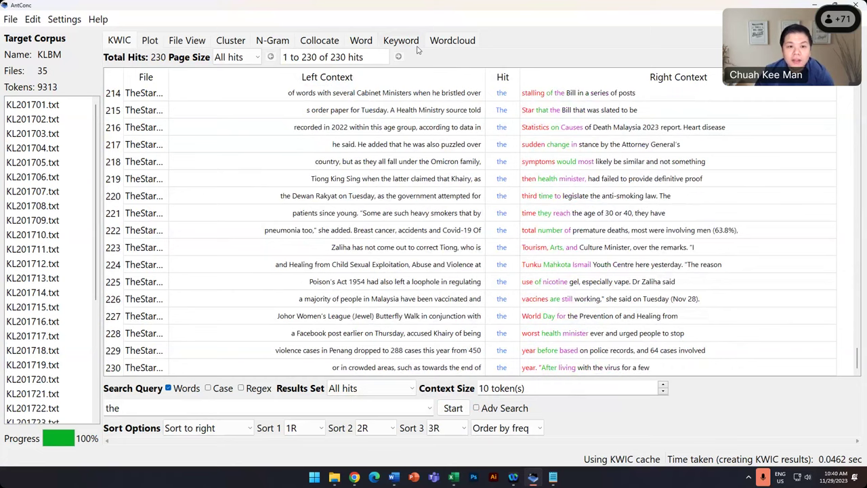
- Replace the search query with kau and generate its KWIC concordance lines
double_click(222, 409)
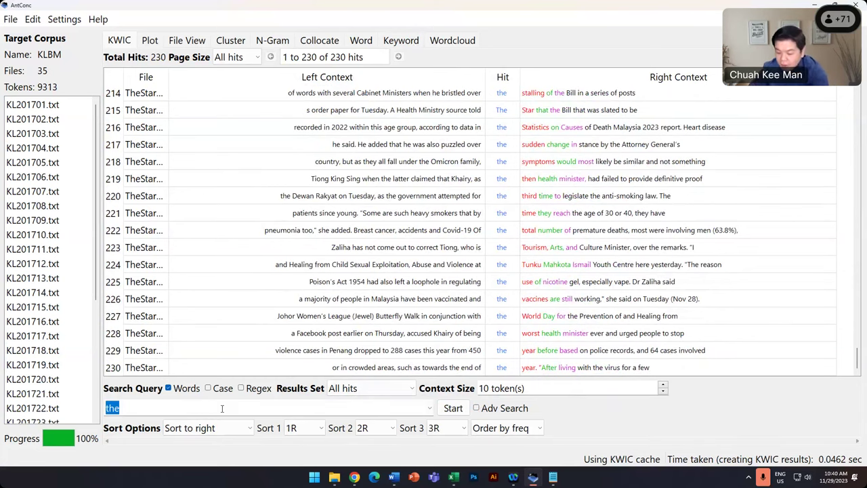
key("BackSpace")
type("kau")
key("Return")
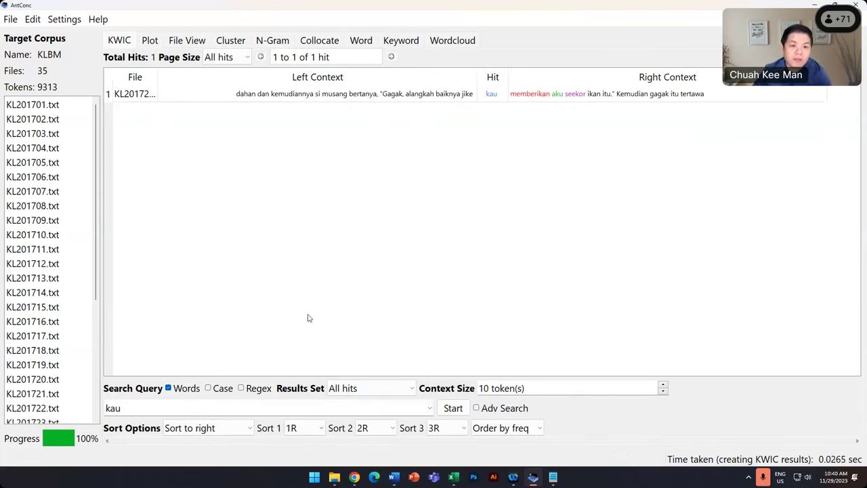
- Generate KWIC concordance lines for saye and examine the words in its right context
left_click_drag(95, 408, 171, 407)
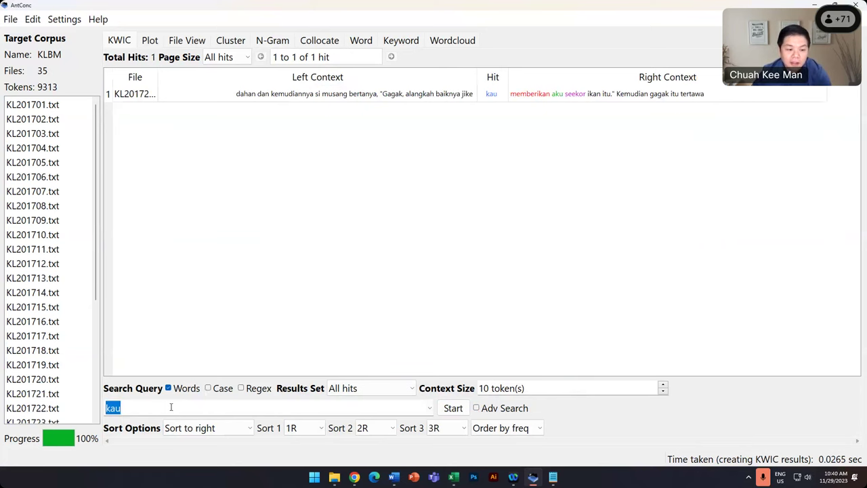
type("saye")
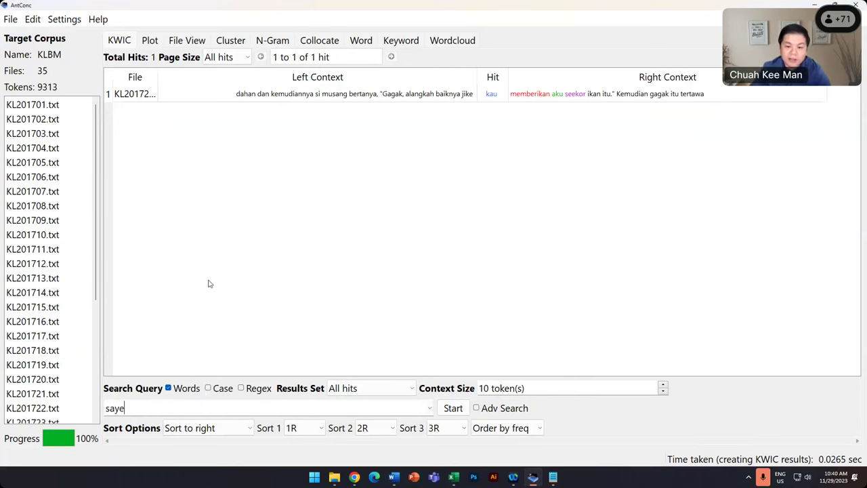
left_click(453, 409)
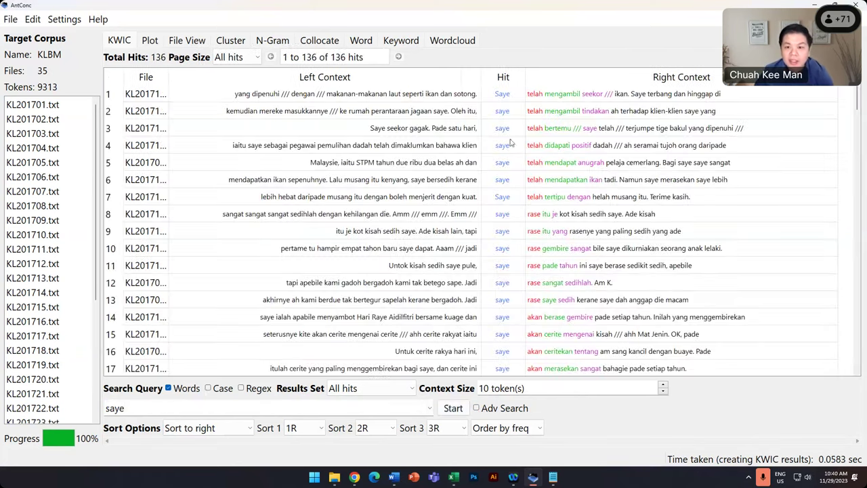
scroll(504, 255, "down", 4)
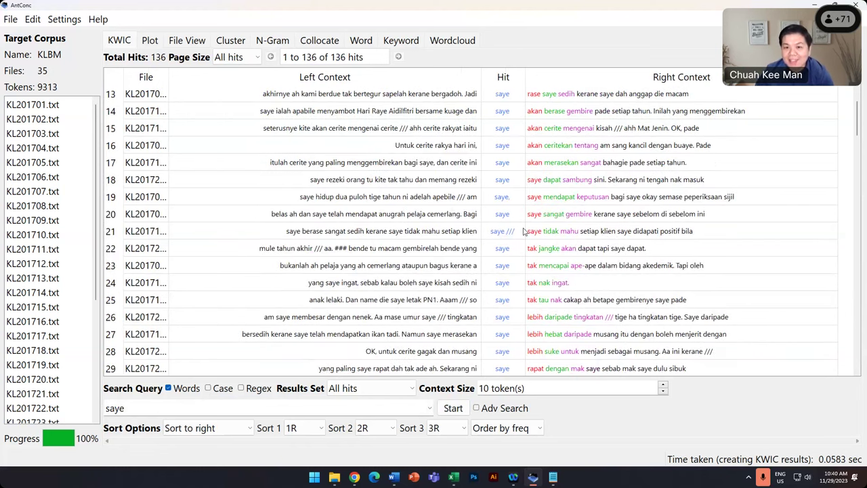
scroll(523, 231, "up", 3)
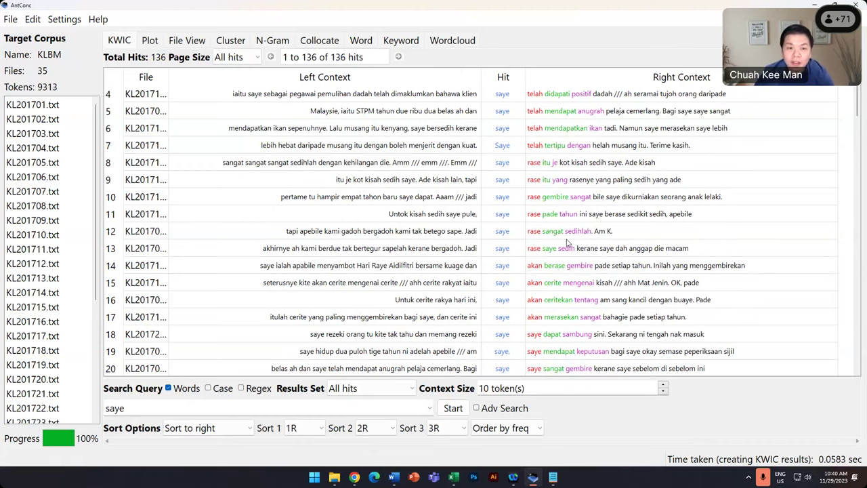
scroll(556, 237, "up", 1)
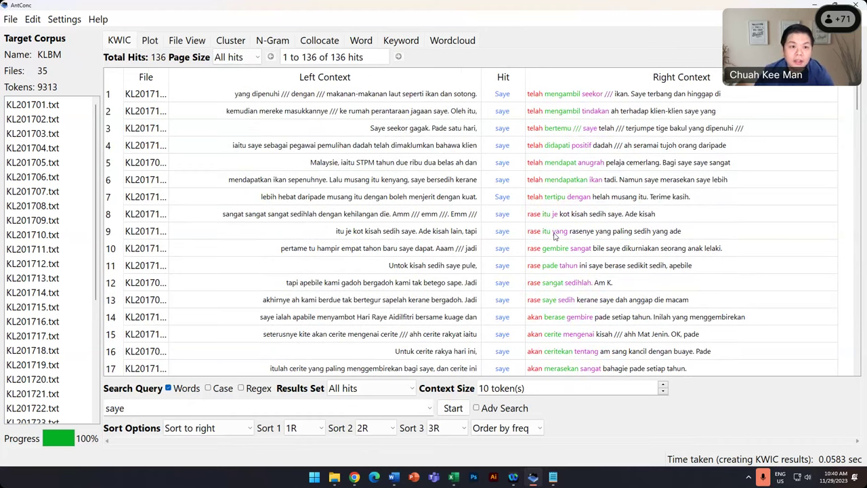
- Look up saye on its own in the Word tool
left_click(368, 44)
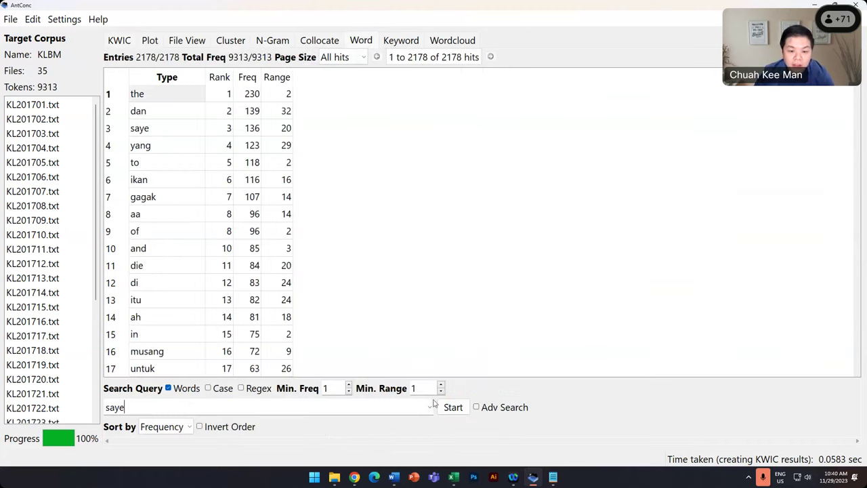
left_click(453, 407)
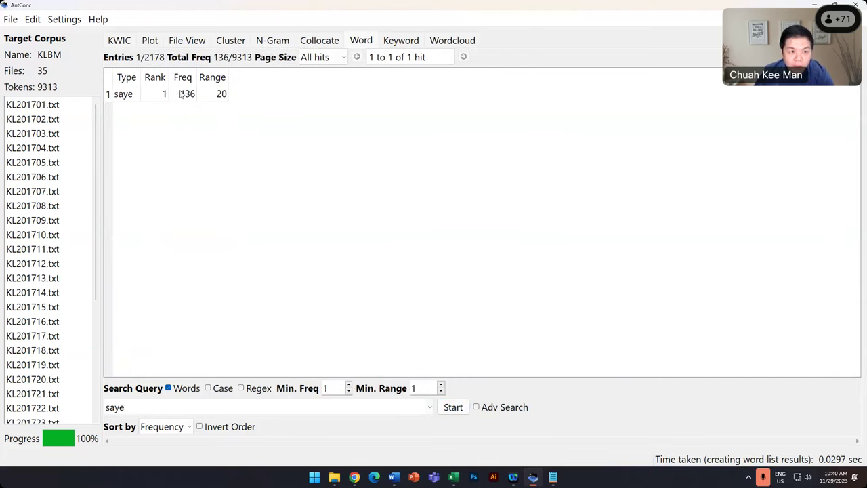
- Regenerate the full KLBM word list with an empty search query and locate the TheStar files in the corpus file list
double_click(125, 408)
key("BackSpace")
left_click(453, 407)
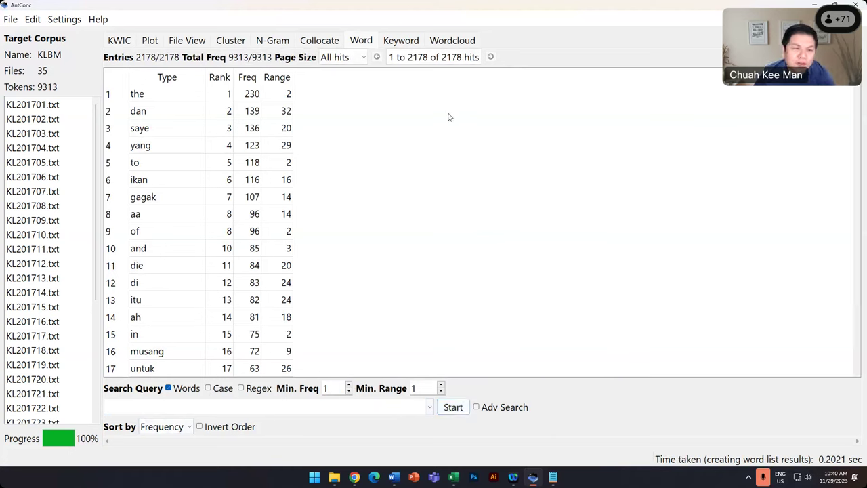
left_click(151, 101)
left_click_drag(96, 159, 94, 437)
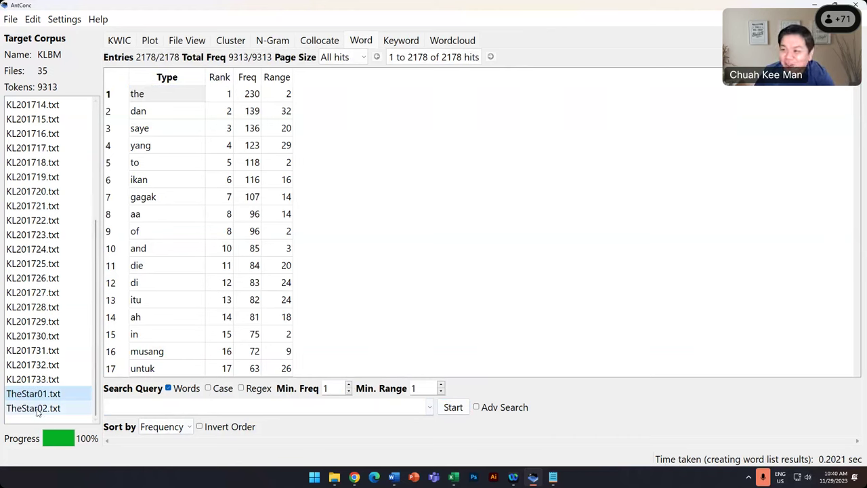
- Open the KWIC concordance lines for dan from the word list and examine its right context
left_click(142, 116)
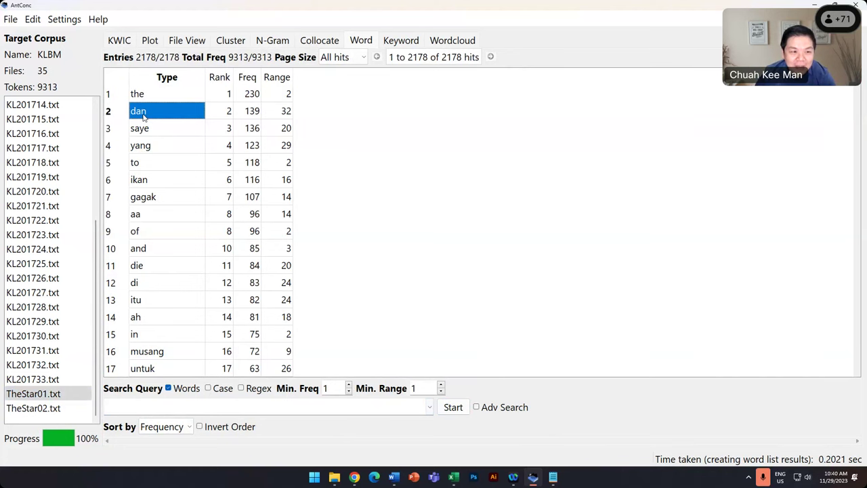
double_click(142, 116)
scroll(517, 274, "down", 2)
scroll(516, 274, "down", 10)
scroll(516, 274, "up", 8)
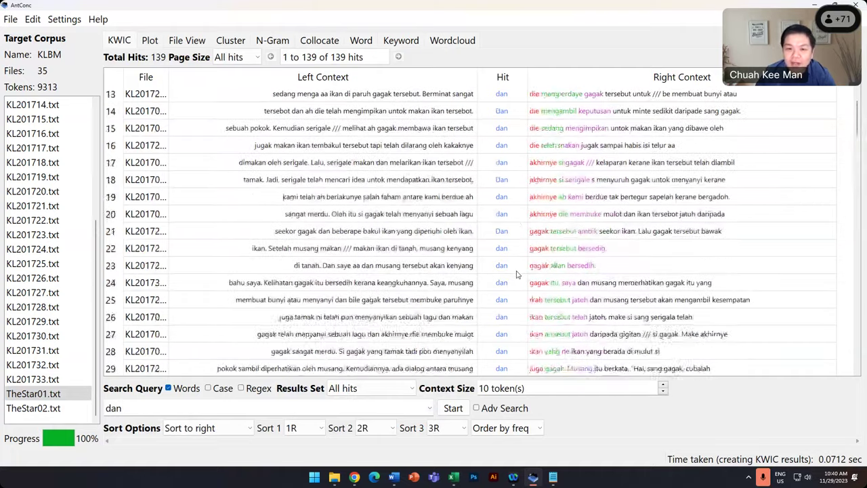
scroll(516, 274, "up", 4)
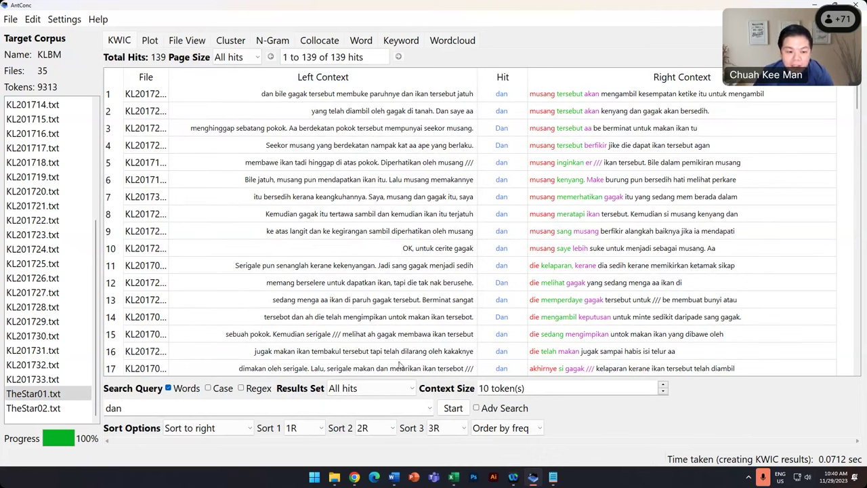
- Set the KWIC sort option to Sort to left, regenerate the dan concordance and examine its left context
left_click(246, 429)
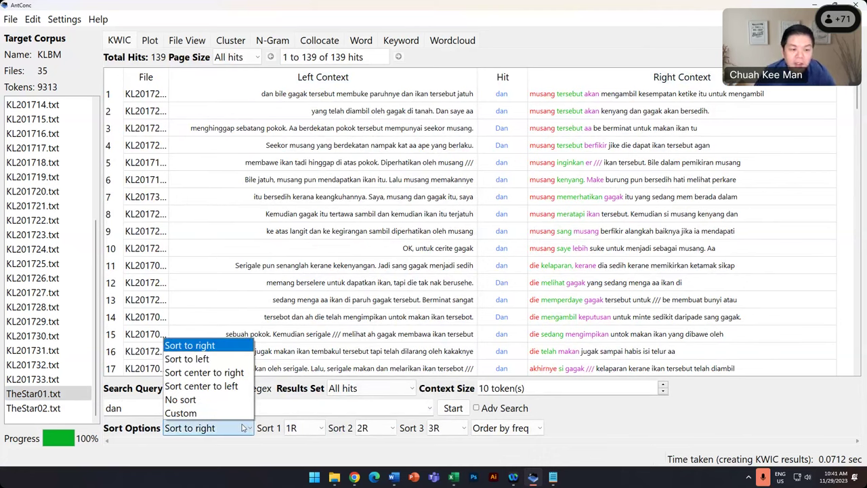
left_click(214, 361)
left_click(453, 408)
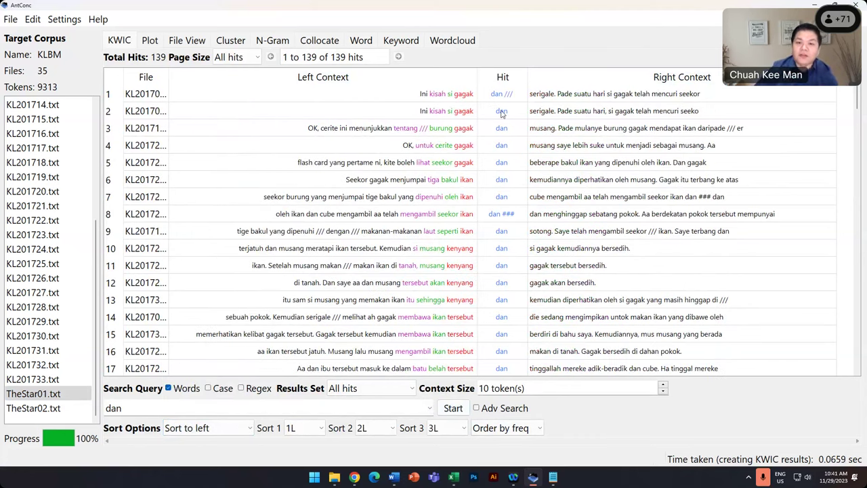
scroll(456, 270, "down", 9)
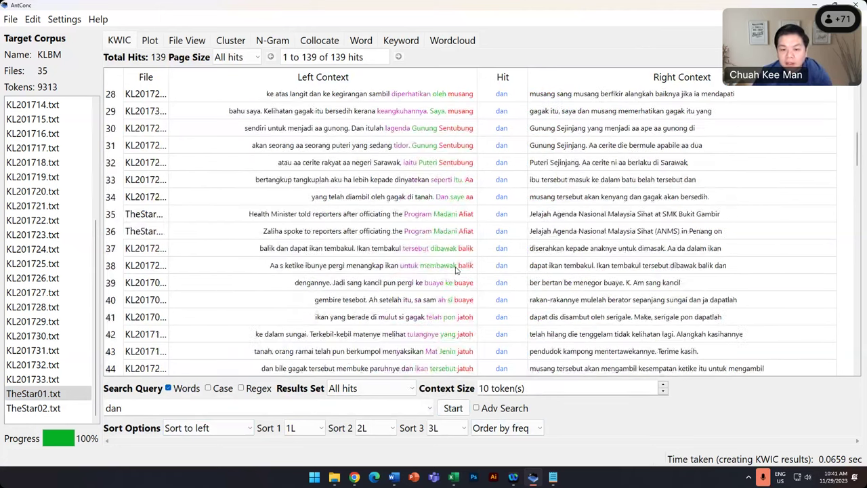
scroll(456, 269, "down", 9)
scroll(456, 270, "down", 10)
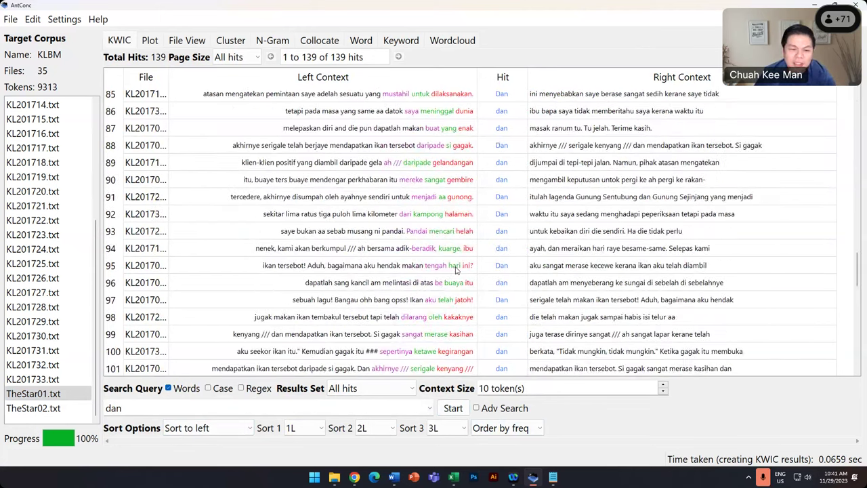
scroll(456, 269, "down", 11)
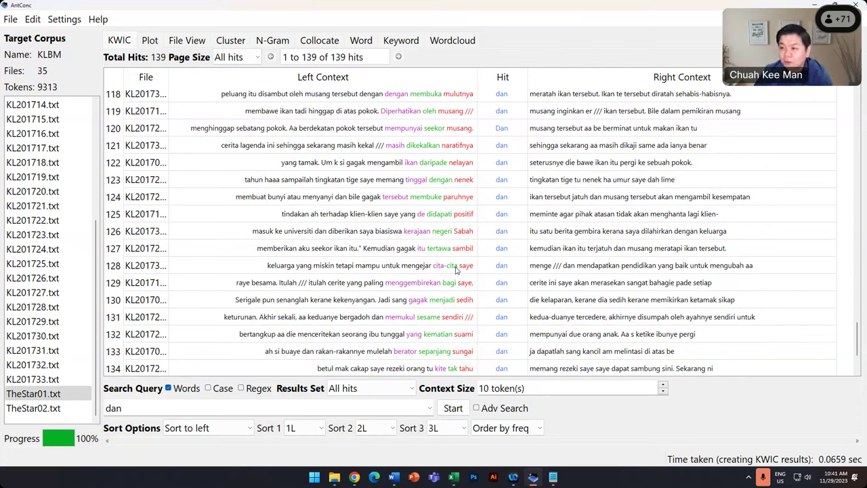
scroll(455, 269, "up", 20)
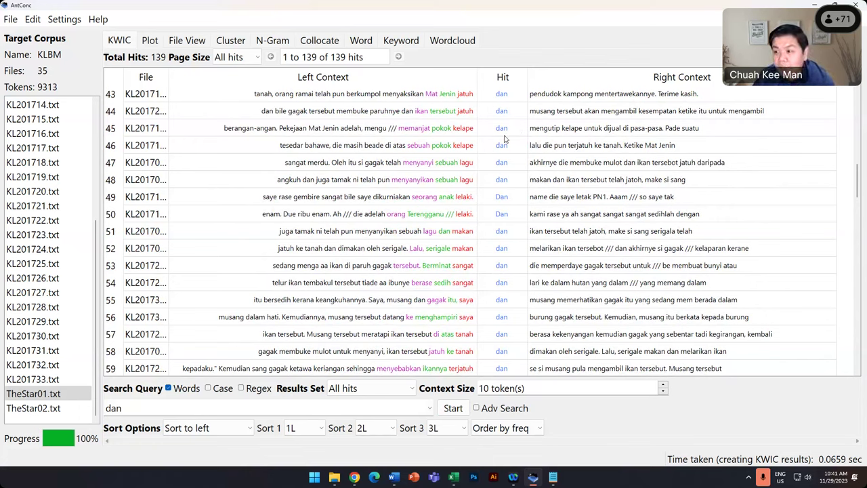
- Try a KWIC search for the phrase makan nasi
double_click(135, 406)
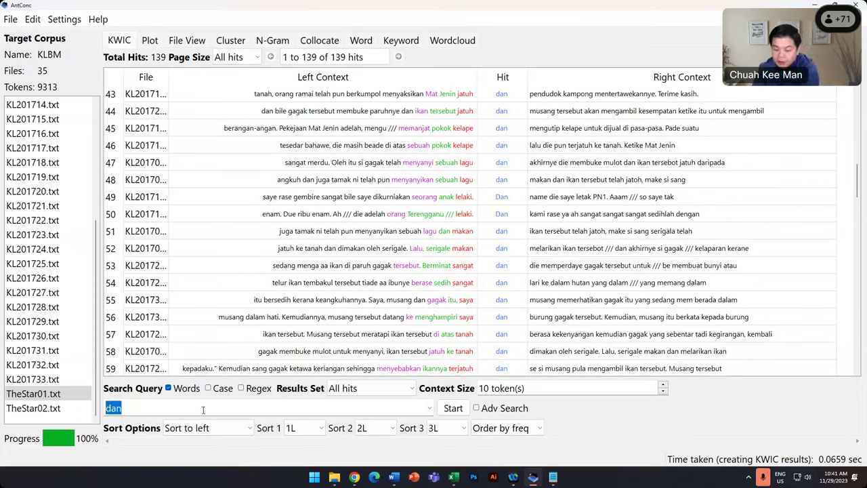
type("makan nasi")
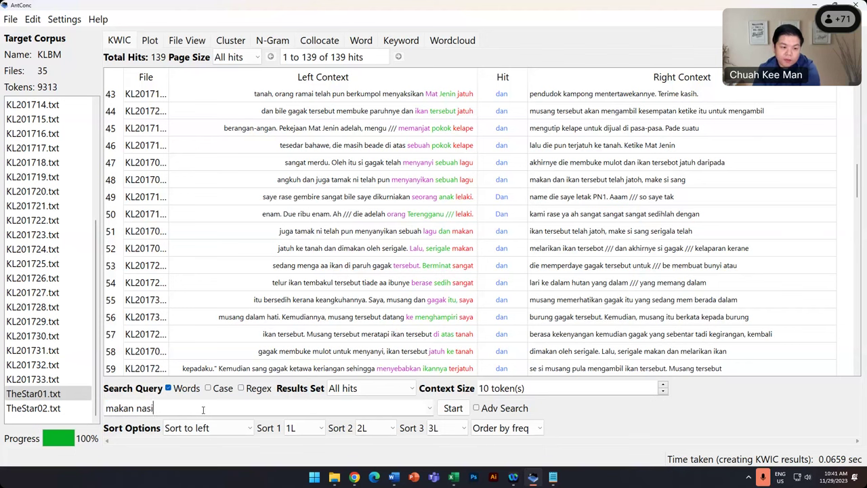
left_click(453, 408)
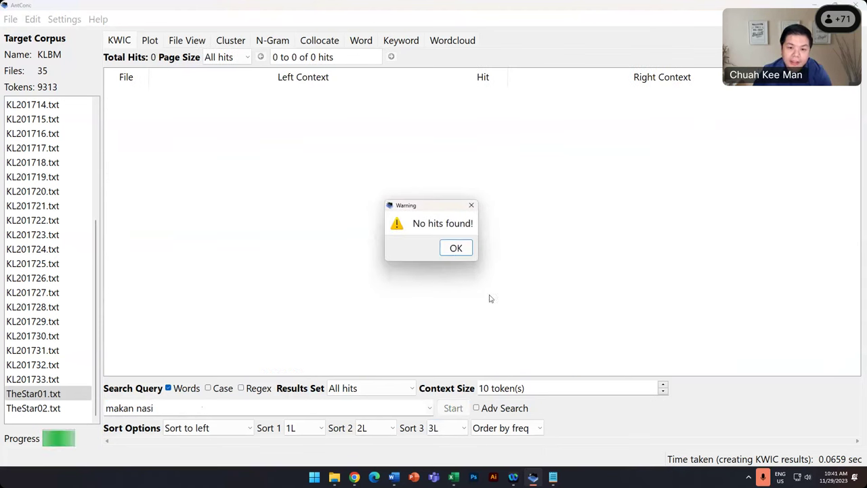
left_click(453, 248)
- Generate KWIC lines for makan, and extend the query to makan ikan to generate the lines for that phrase
double_click(232, 409)
key("BackSpace")
key("BackSpace")
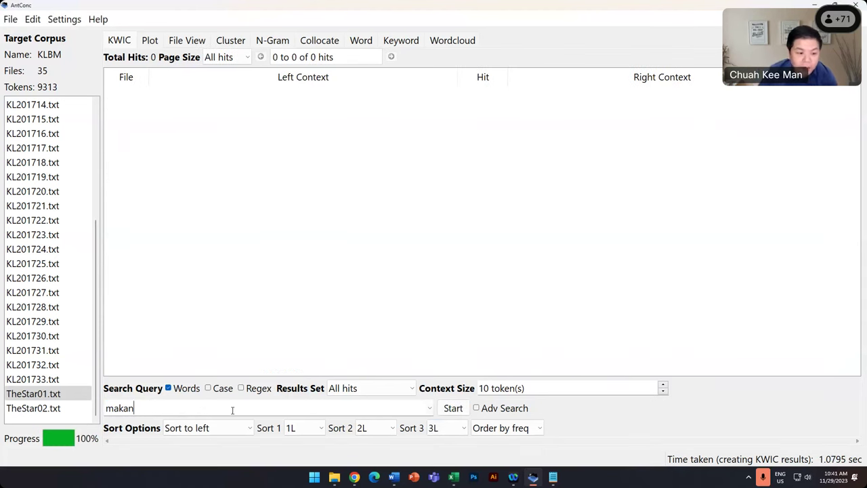
key("Return")
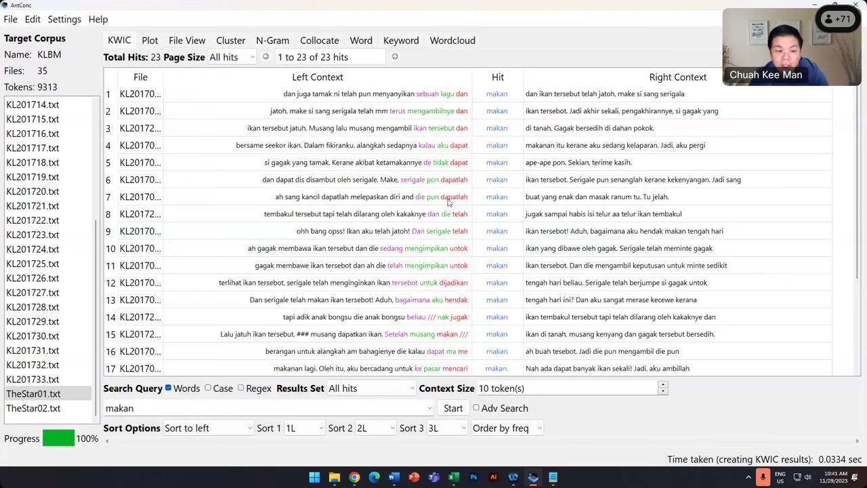
type("ikan")
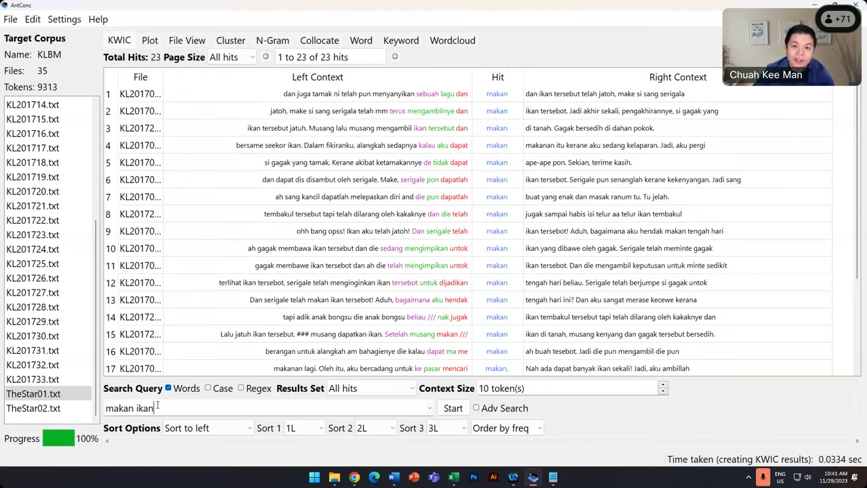
key("Return")
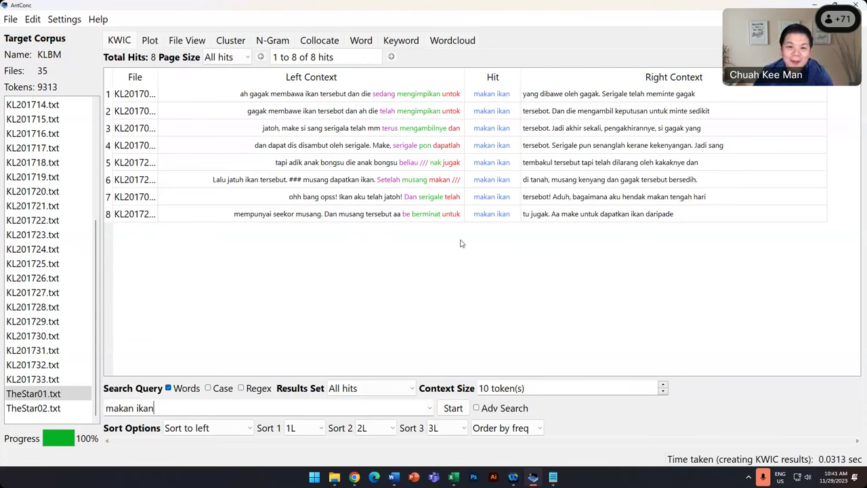
- Clear the makan ikan search query and try running the KWIC search with no query
left_click_drag(154, 409, 134, 409)
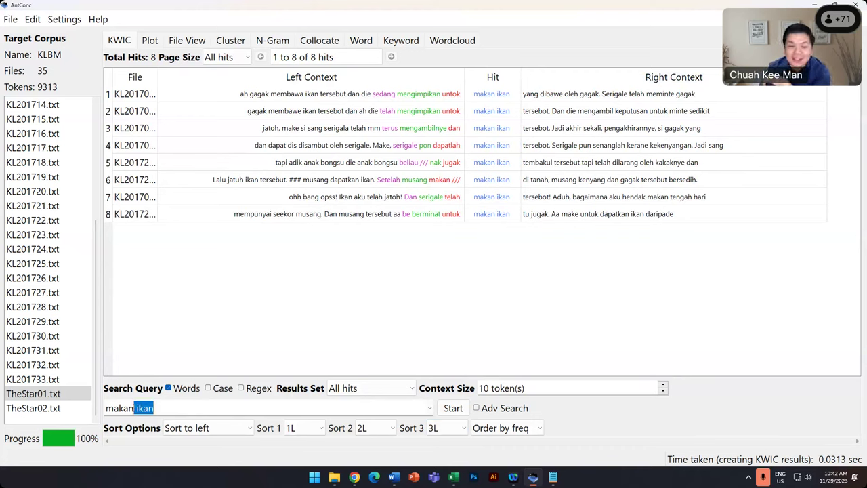
key("BackSpace")
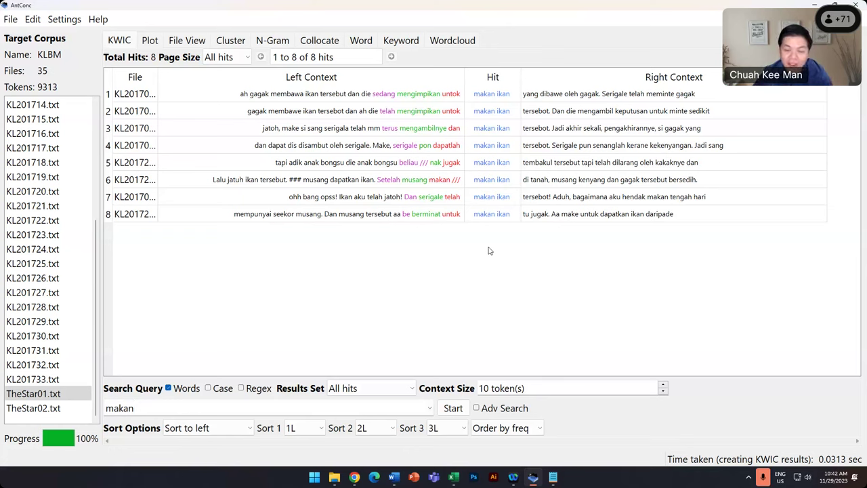
key("BackSpace")
key("BackSpace")
key("BackSpace")
key("BackSpace")
key("BackSpace")
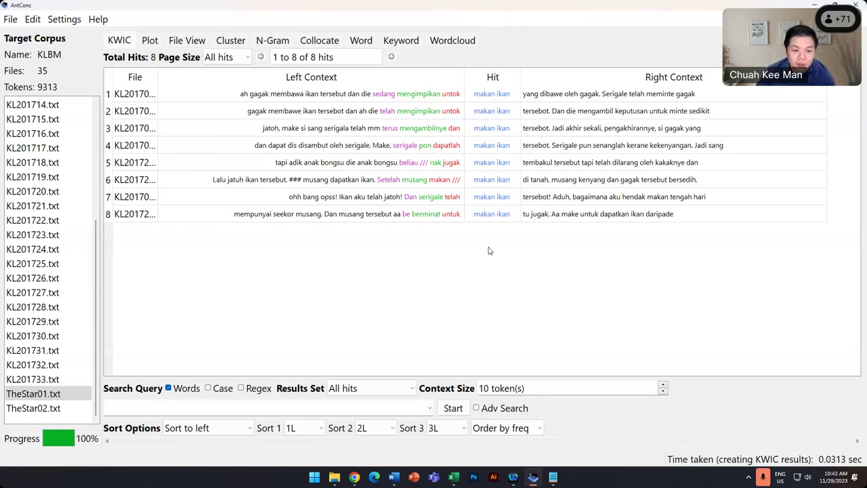
left_click(462, 408)
left_click(496, 249)
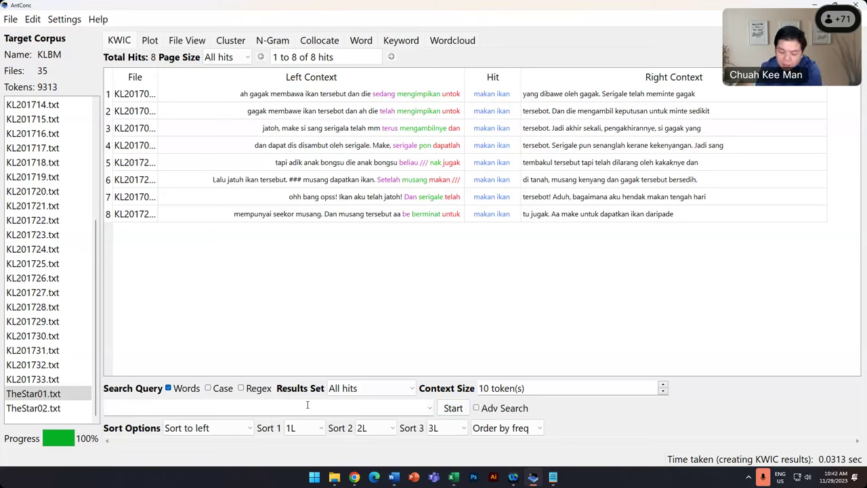
- Generate KWIC lines for the wildcard query makan * and look through the concordance lines
type("*")
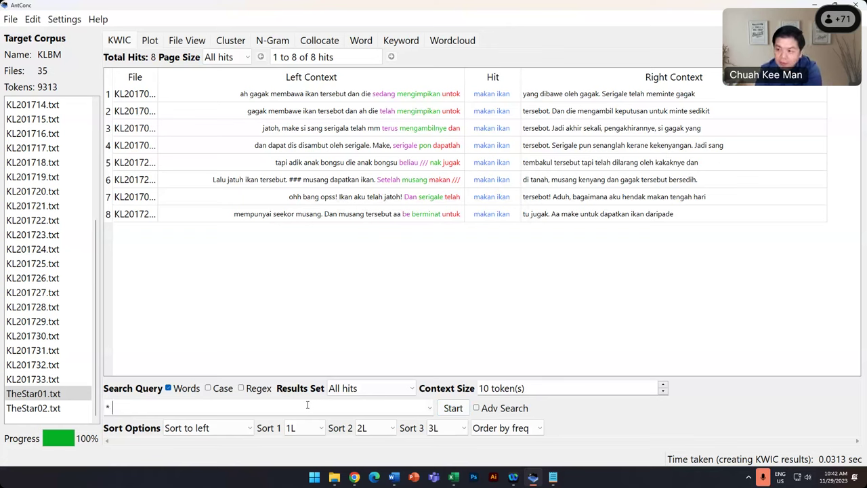
key("BackSpace")
type("makan ")
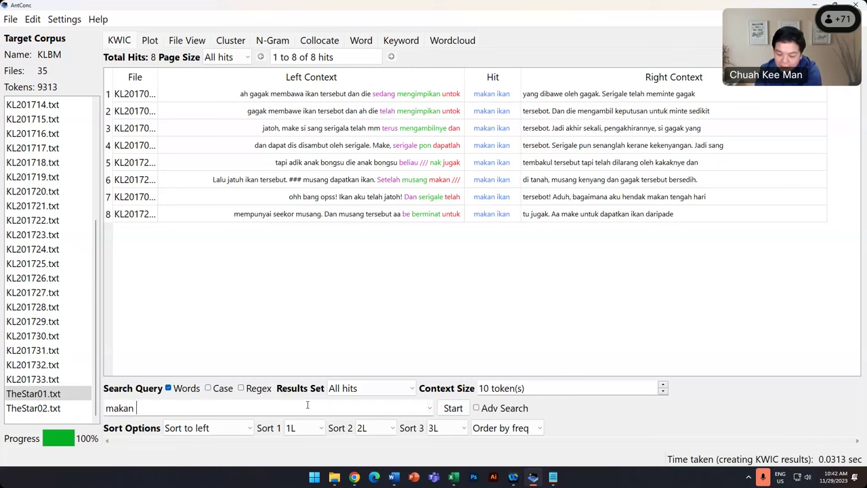
type("*")
key("Return")
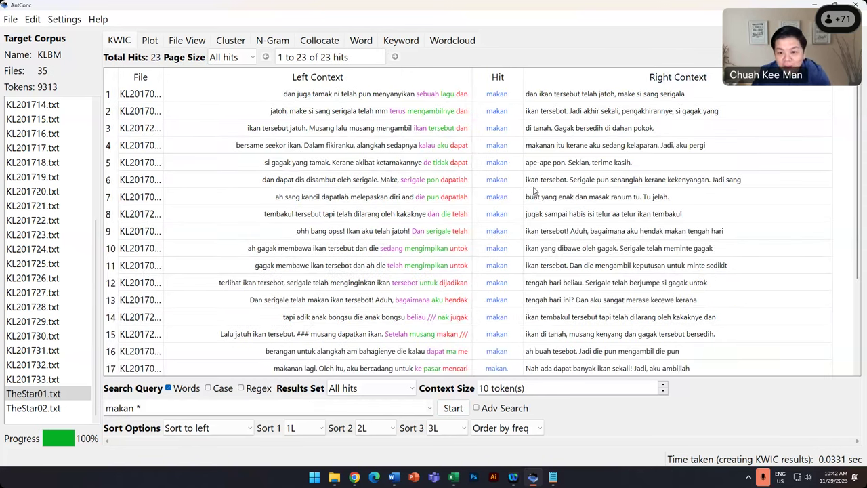
scroll(533, 197, "down", 2)
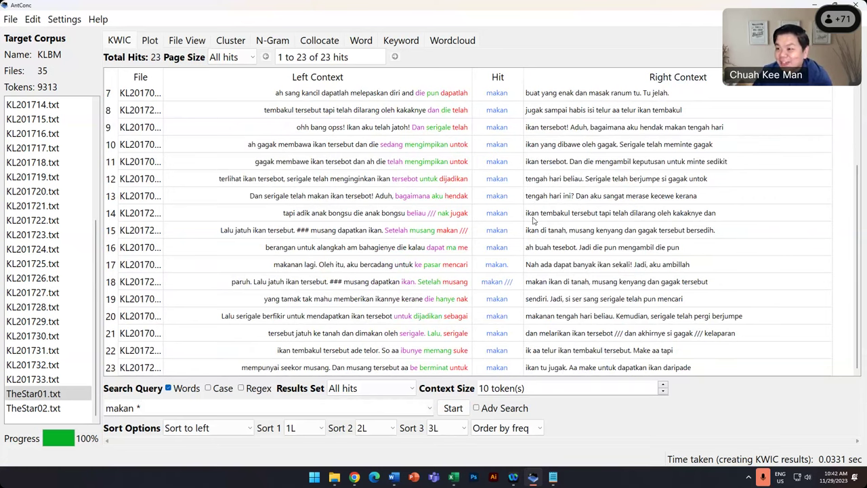
scroll(533, 219, "up", 2)
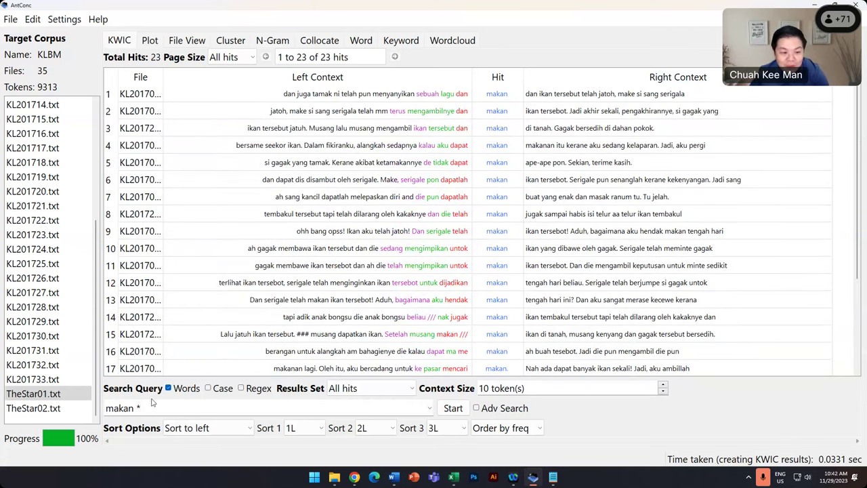
- Extend the wildcard query to makan *ikan and generate its KWIC lines
left_click_drag(135, 408, 142, 408)
left_click(155, 407)
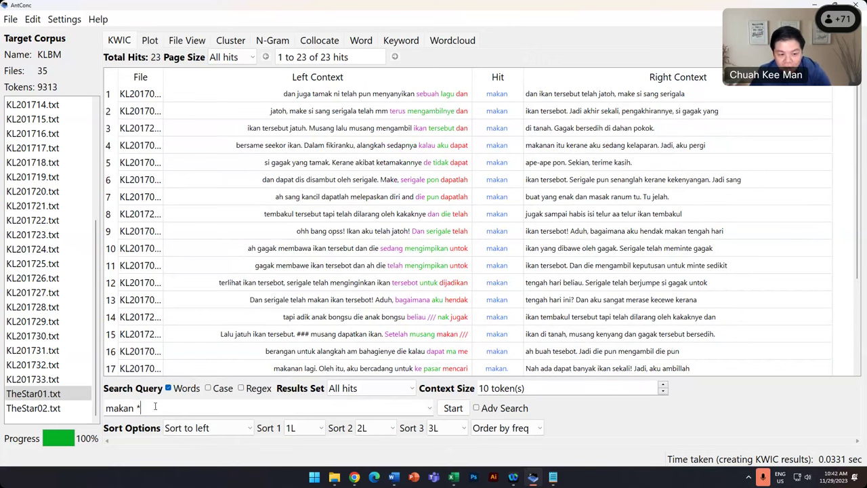
type("ikan")
left_click(454, 408)
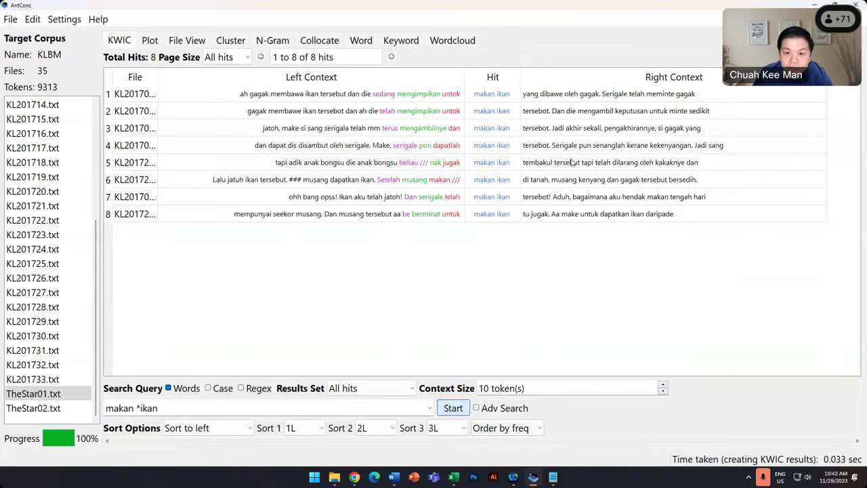
- Remove ikan from the query, regenerate the KWIC lines for makan * and examine the words following makan
left_click_drag(136, 408, 174, 409)
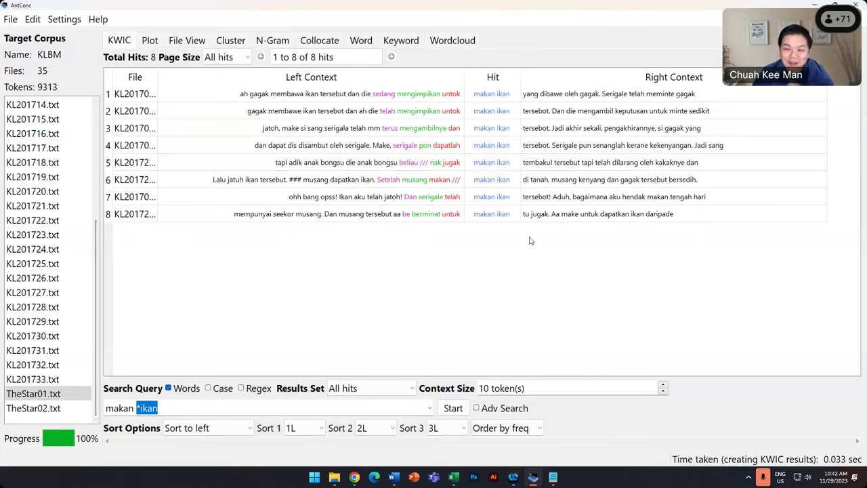
left_click(159, 408)
double_click(162, 408)
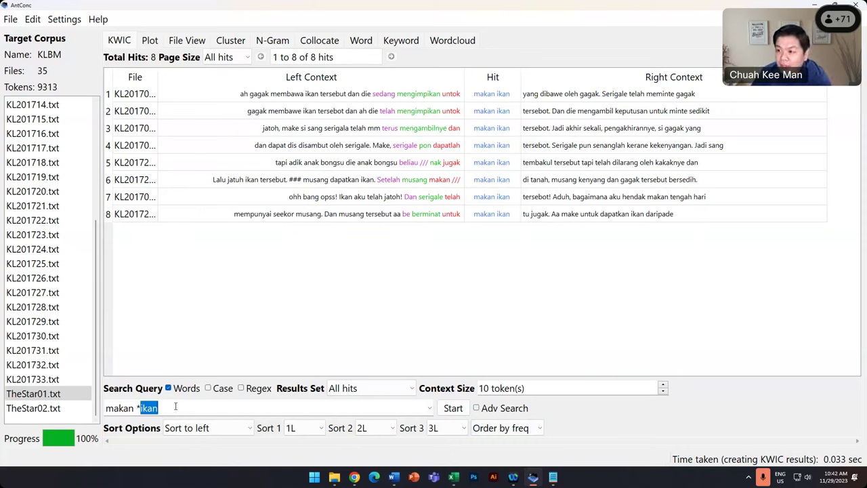
key("BackSpace")
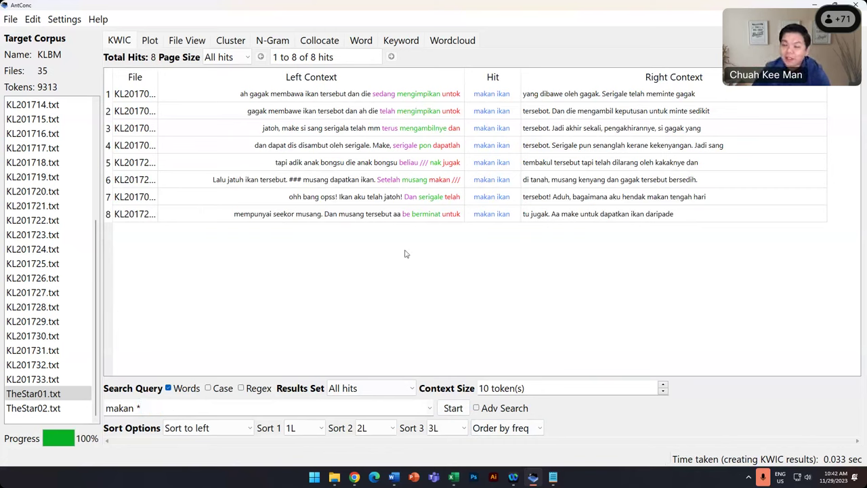
left_click(451, 407)
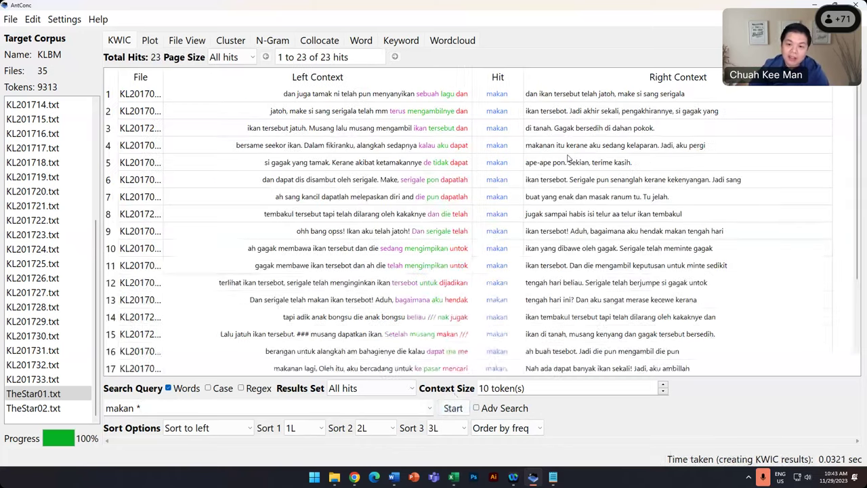
scroll(551, 237, "down", 2)
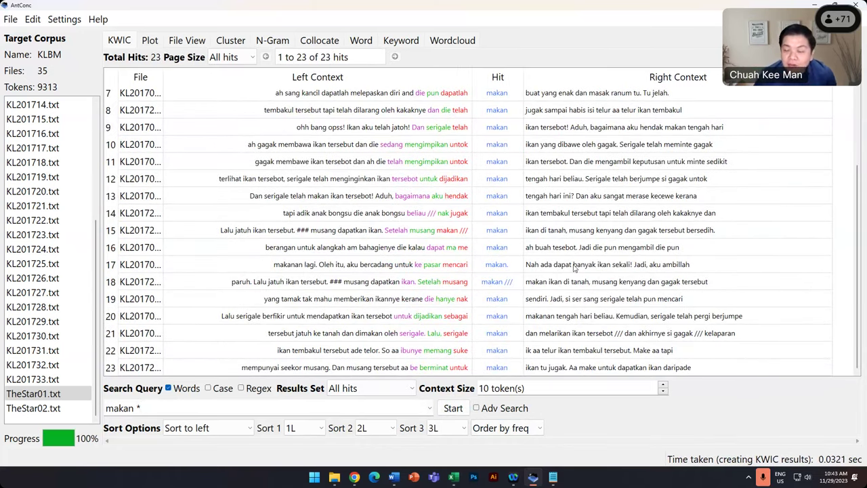
scroll(569, 254, "up", 2)
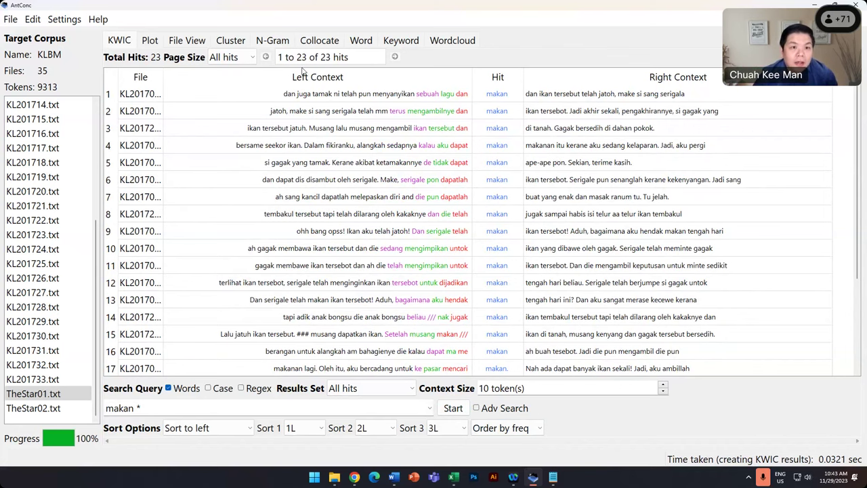
- Show the corpus word list and switch to the Keyword tool
left_click(361, 41)
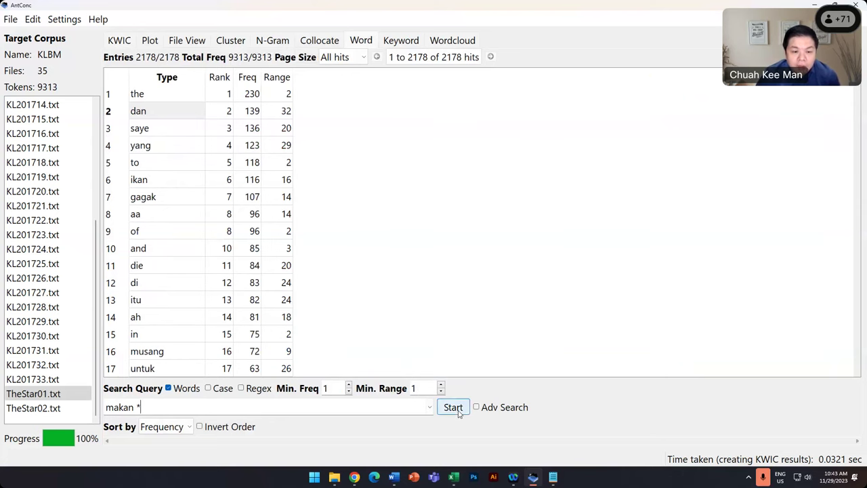
left_click(403, 42)
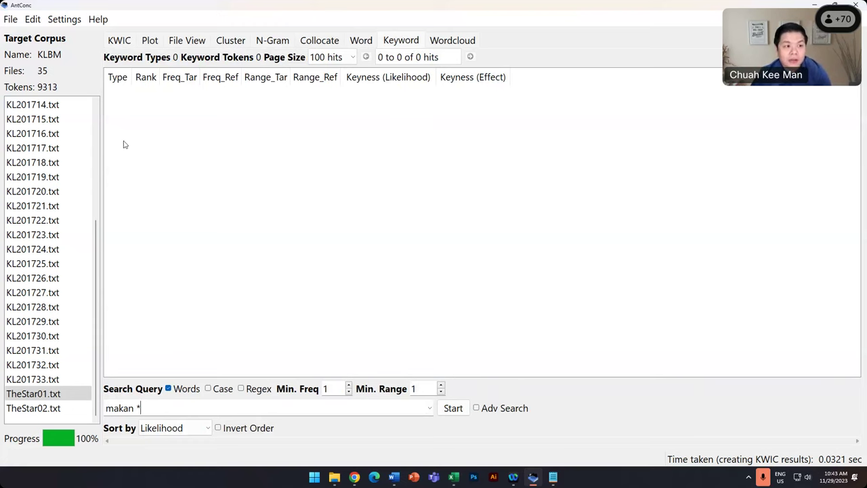
- In the Corpus Manager, remove KL201701.txt, TheStar01.txt and TheStar02.txt from the KLBM raw file list, and return to the main window
left_click(34, 19)
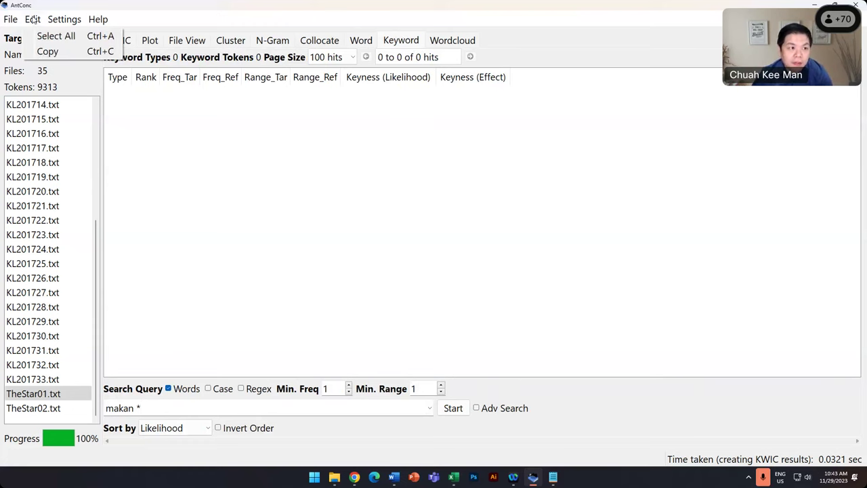
left_click(8, 20)
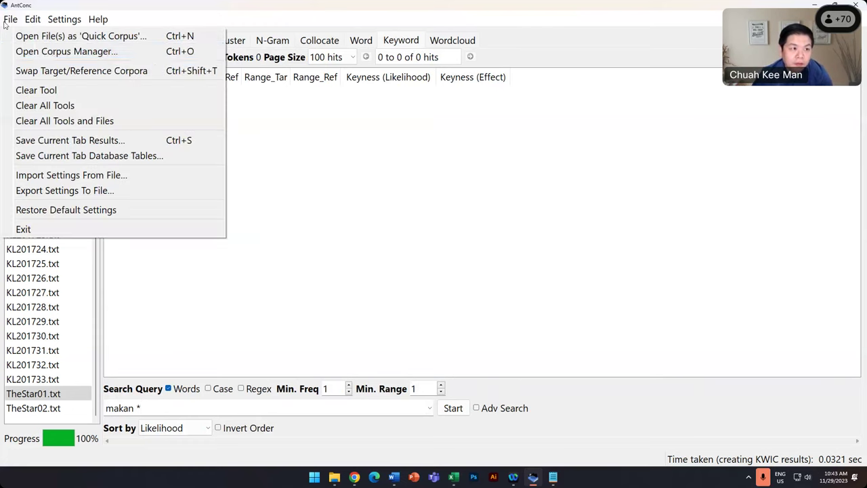
left_click(52, 51)
left_click(234, 164)
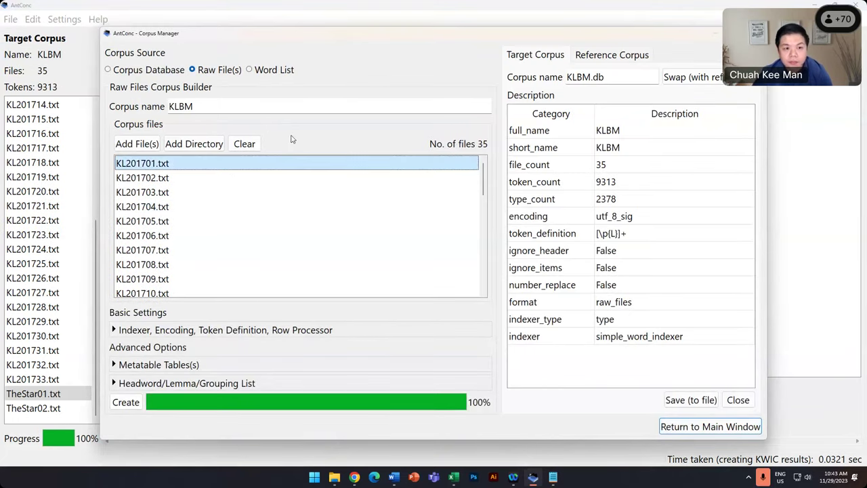
left_click(247, 144)
scroll(310, 233, "down", 8)
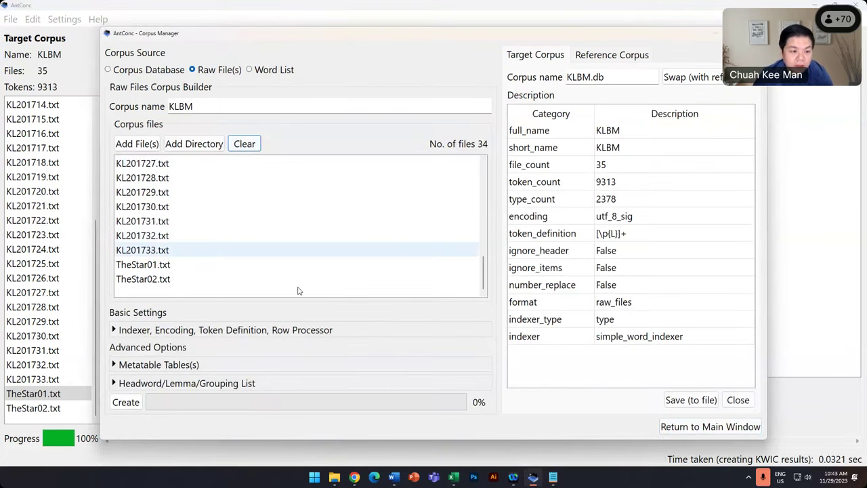
left_click(223, 265)
left_click(242, 145)
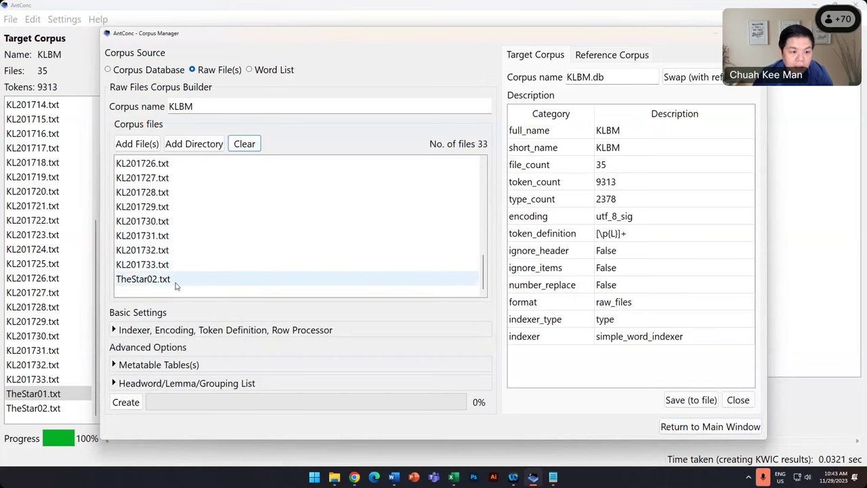
left_click(242, 145)
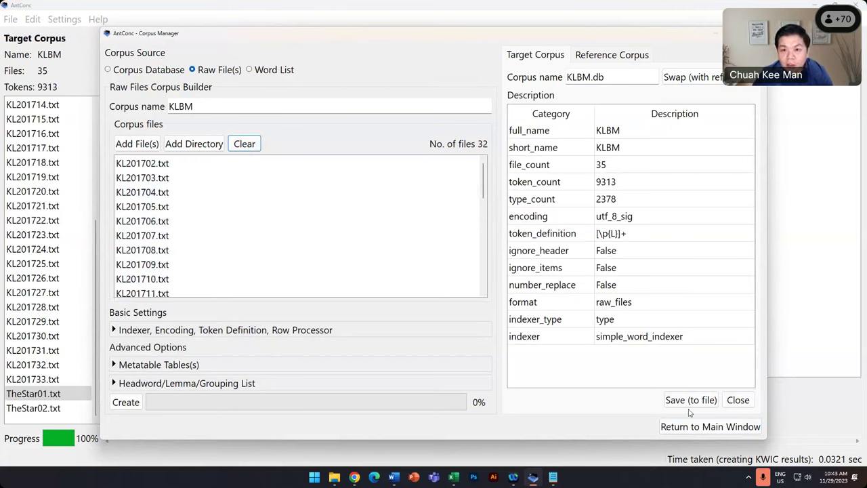
left_click(683, 431)
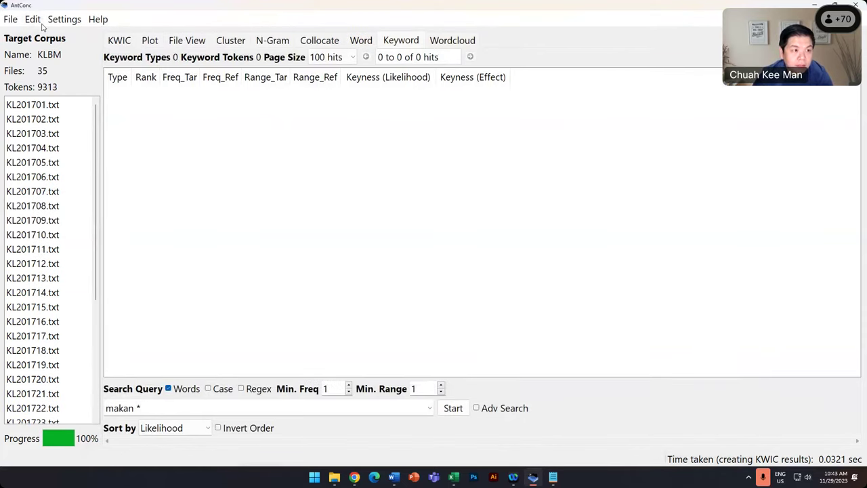
- Open TheStar_Smoking.db from the corpus database library as the target corpus
left_click(11, 20)
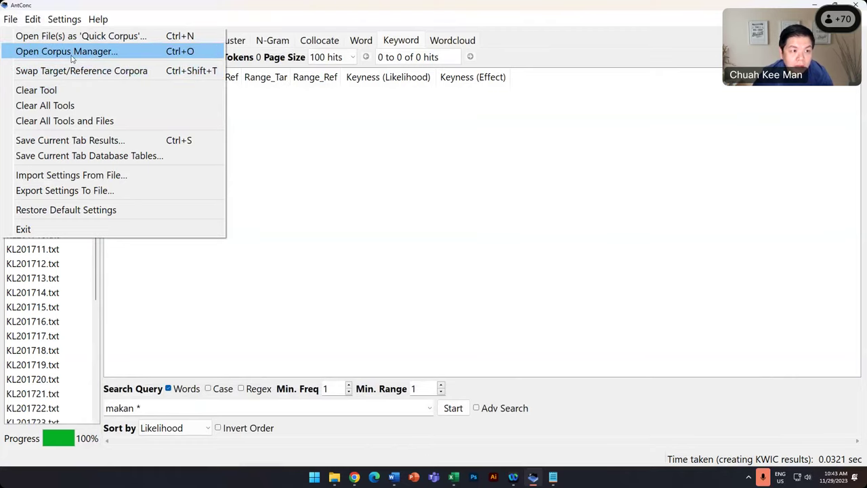
left_click(72, 52)
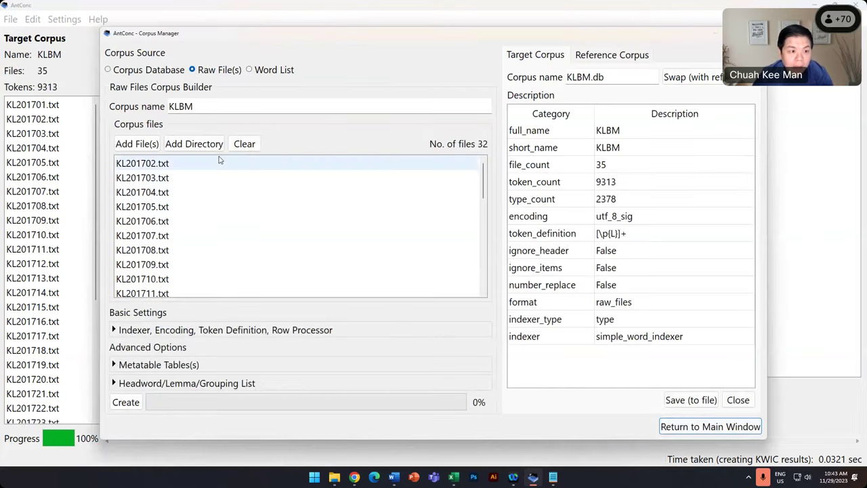
left_click(135, 73)
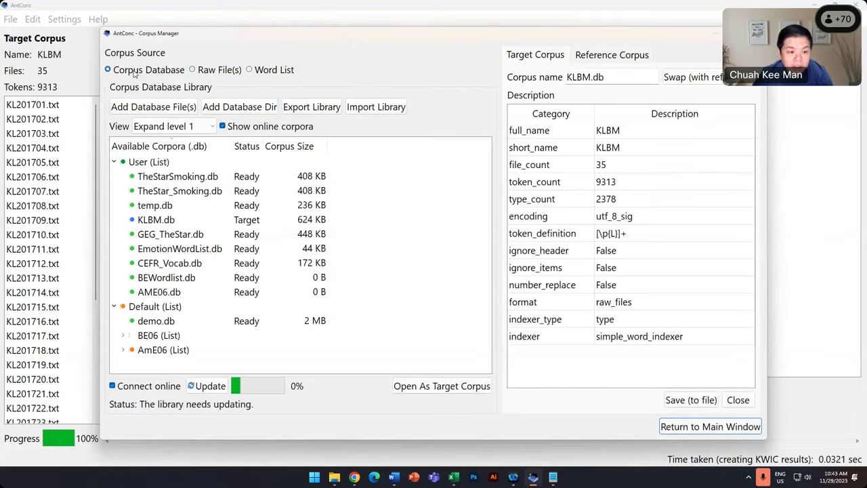
double_click(202, 193)
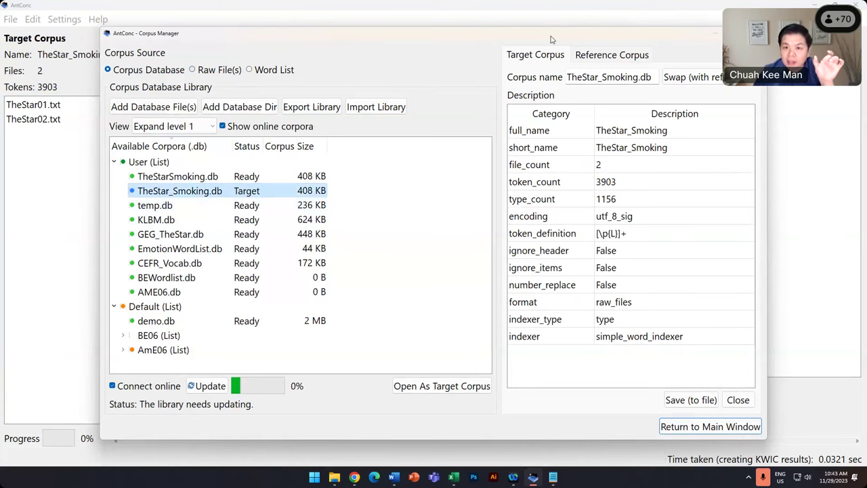
left_click_drag(551, 36, 494, 50)
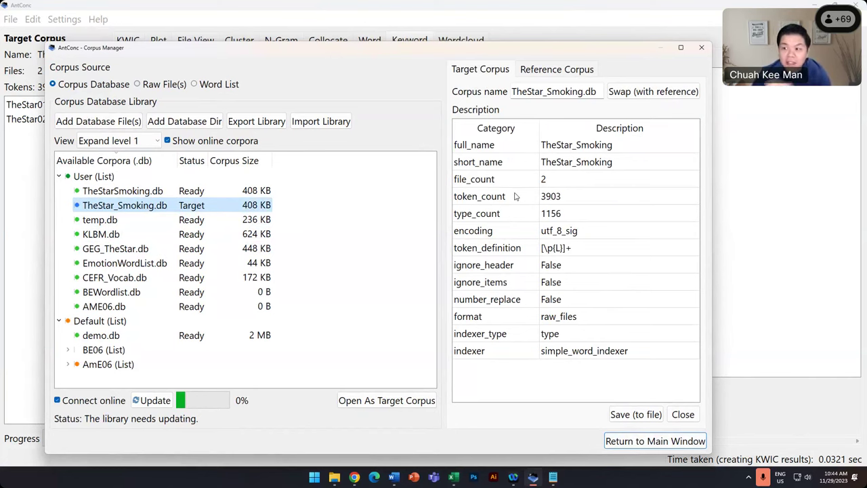
- Try to load AME06.db from the user corpora as the reference corpus
left_click(548, 69)
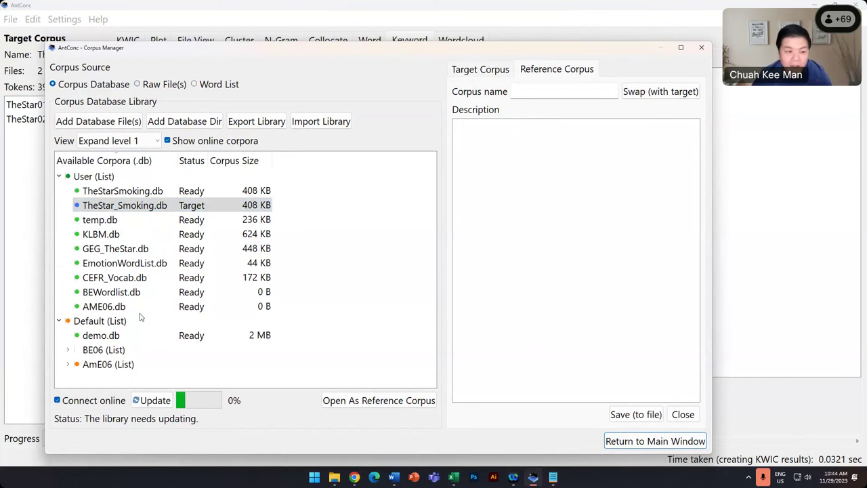
double_click(94, 310)
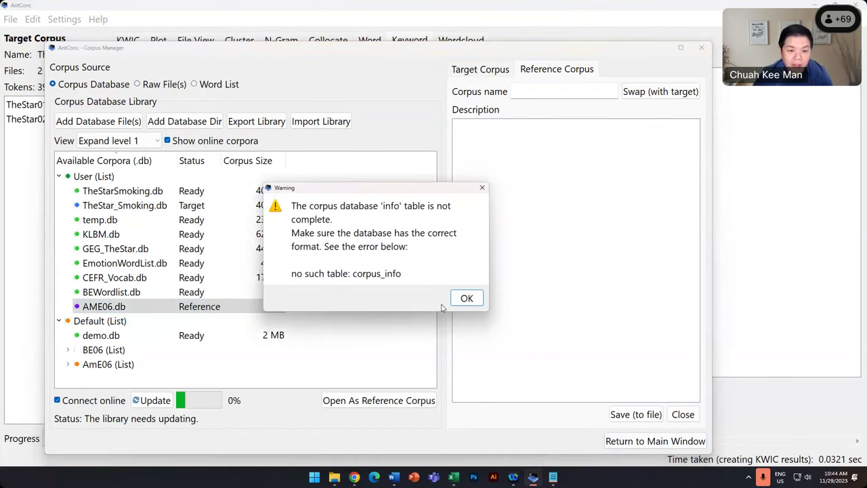
left_click(466, 299)
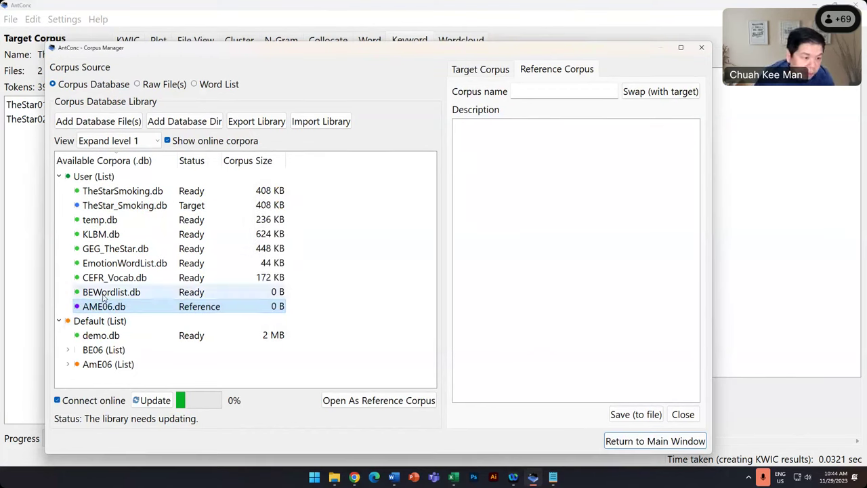
- Load AmE06_J_learned.db from the AmE06 list as the reference corpus and review both the target and reference corpus descriptions
left_click(68, 364)
scroll(203, 291, "down", 4)
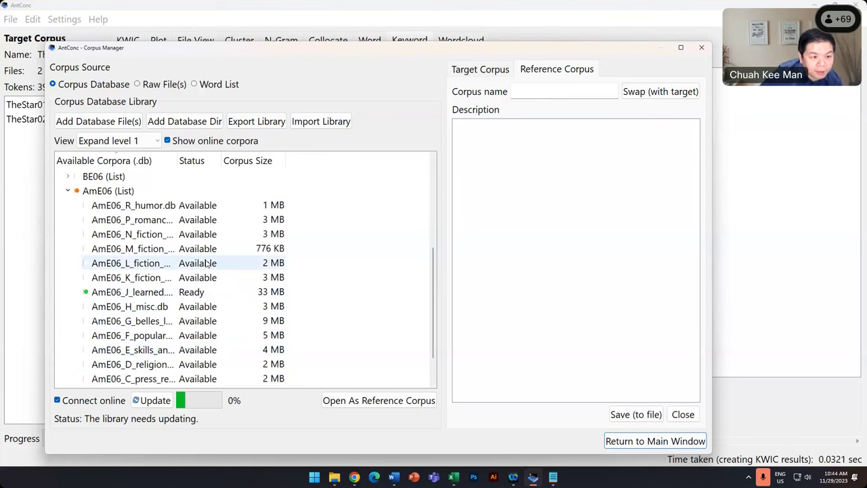
left_click(159, 294)
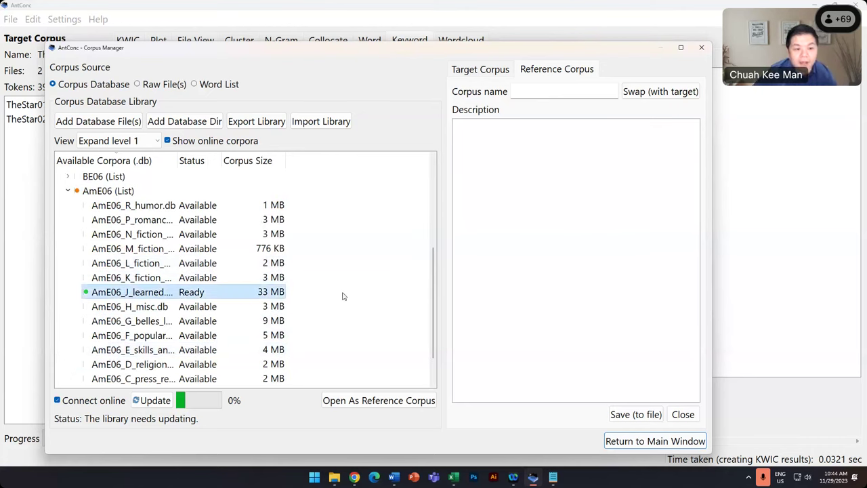
double_click(132, 292)
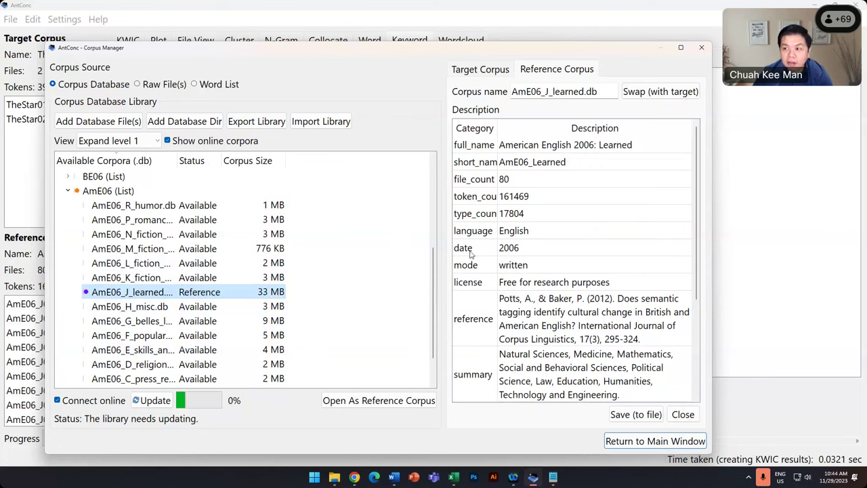
left_click(493, 71)
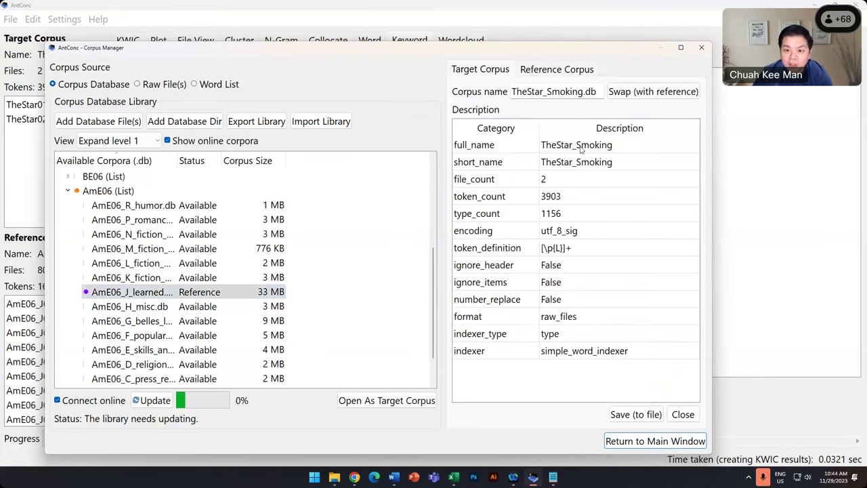
left_click(563, 70)
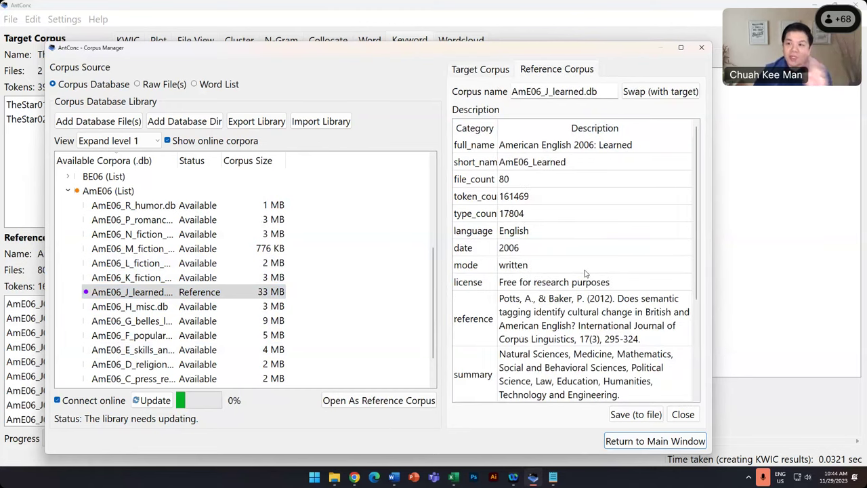
- Return to the main window and generate the keyword list for TheStar_Smoking against AmE06_Learned
left_click(488, 71)
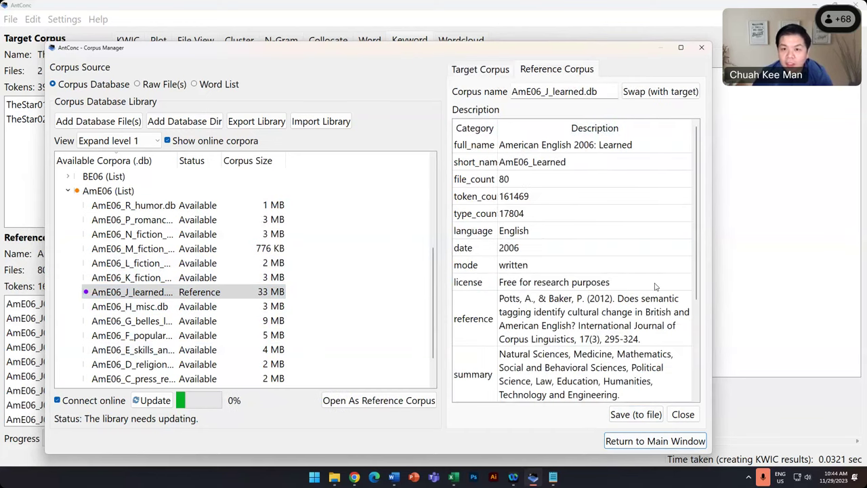
left_click(654, 441)
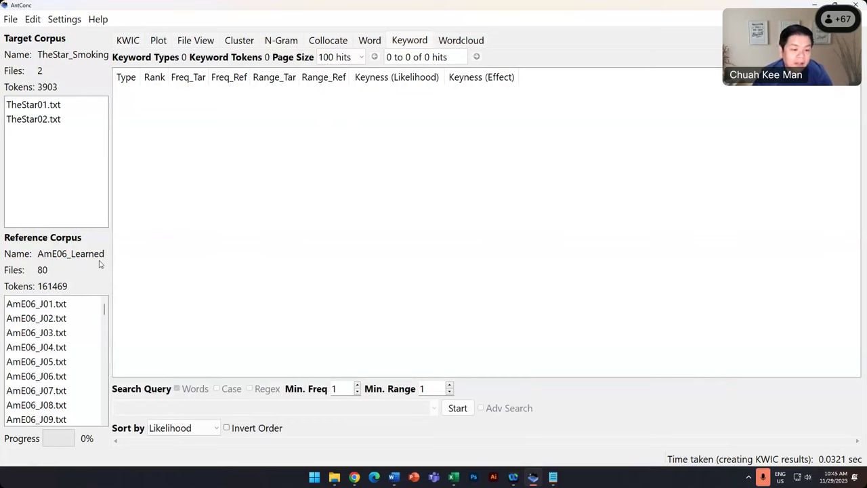
left_click(457, 408)
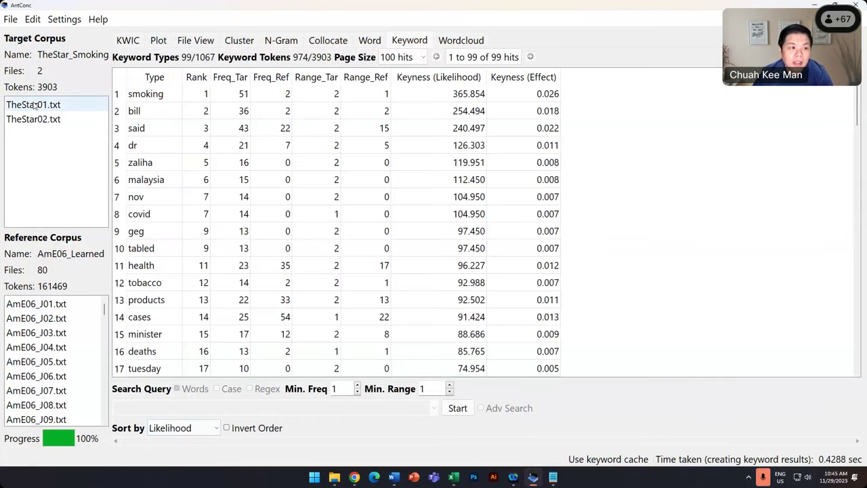
- Compare the target and reference frequencies in the keyword list and check the likelihood keyness of "smoking"
left_click(152, 95)
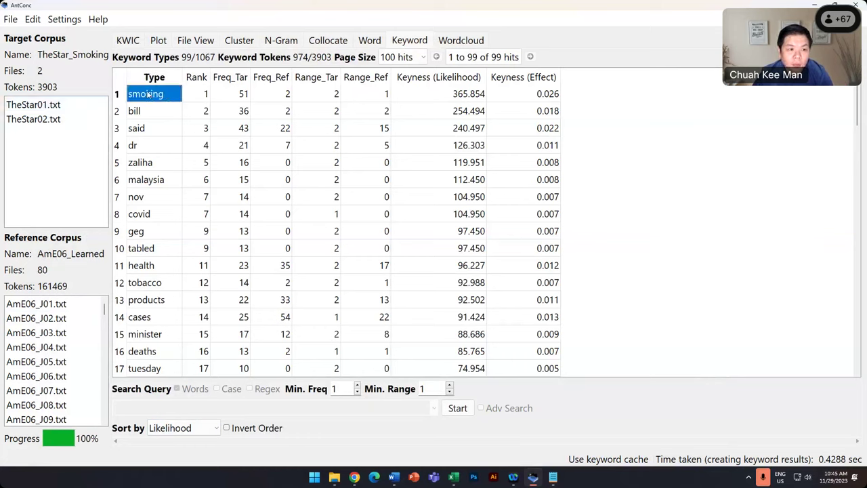
left_click(235, 80)
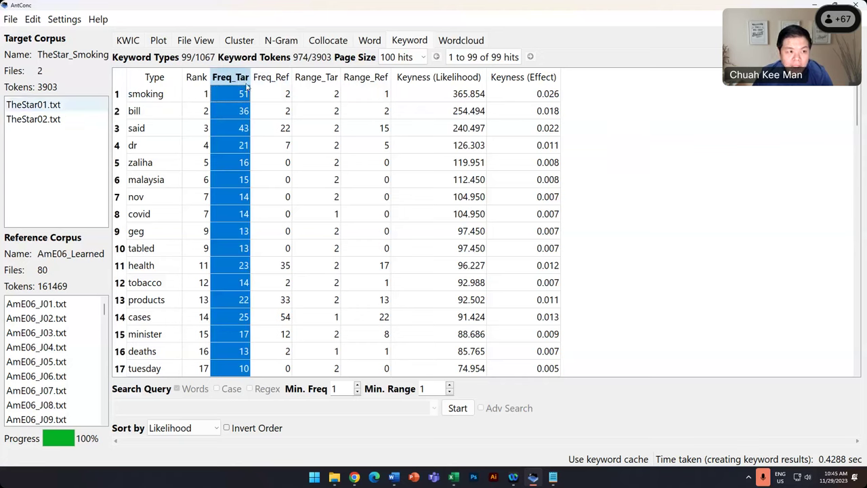
left_click(279, 79)
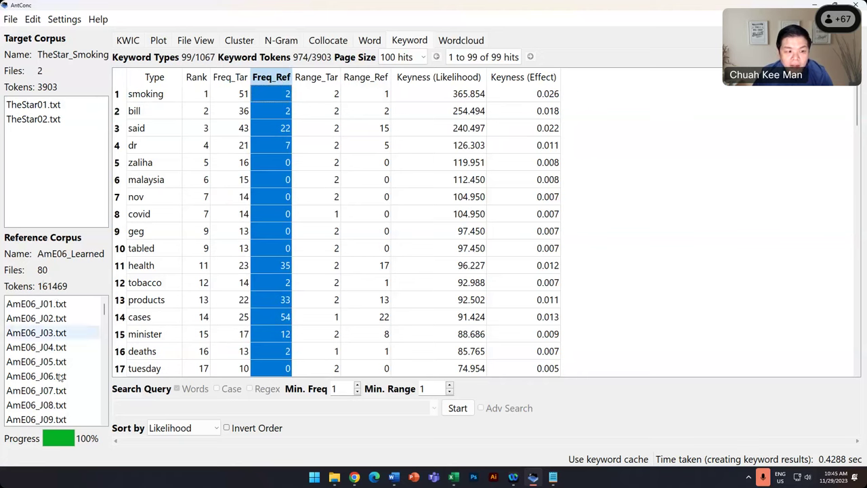
left_click(482, 99)
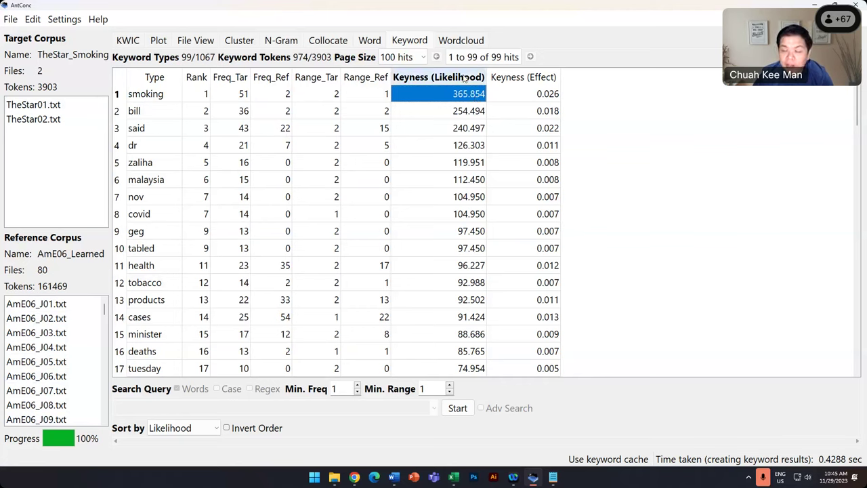
left_click(158, 96)
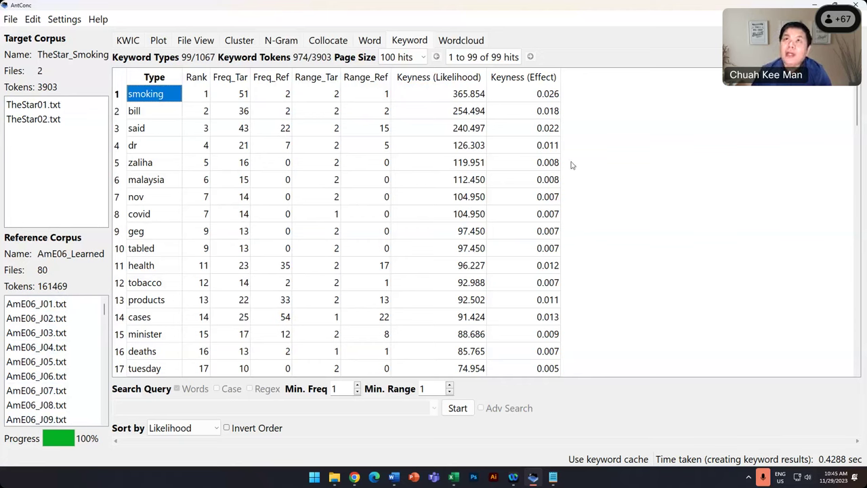
- Check the likelihood keyness of the last keyword in the list against that of the top keyword "smoking"
scroll(486, 293, "down", 20)
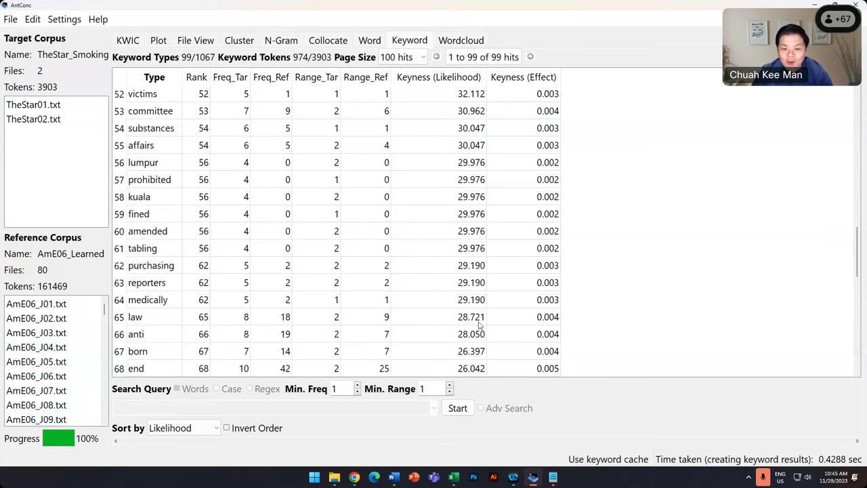
left_click(472, 370)
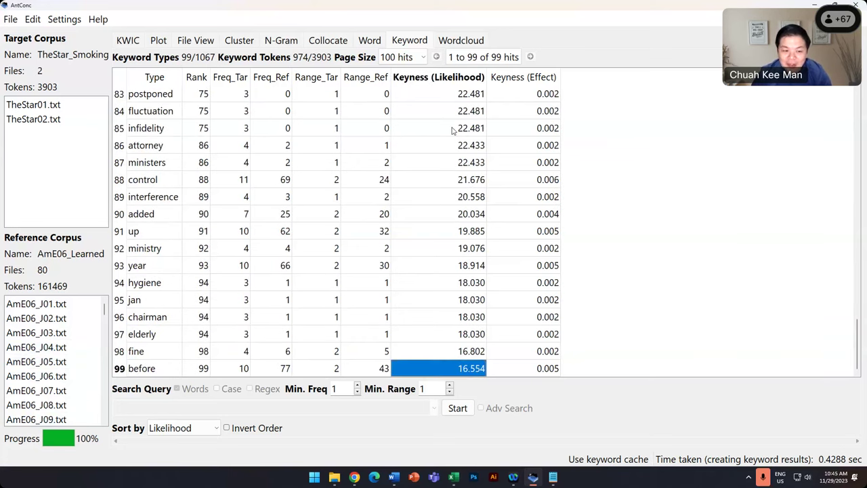
left_click(54, 111)
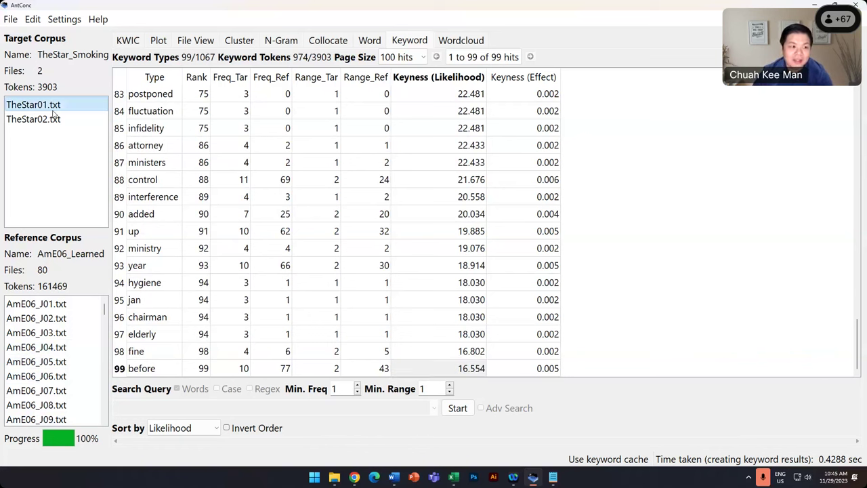
scroll(588, 238, "up", 20)
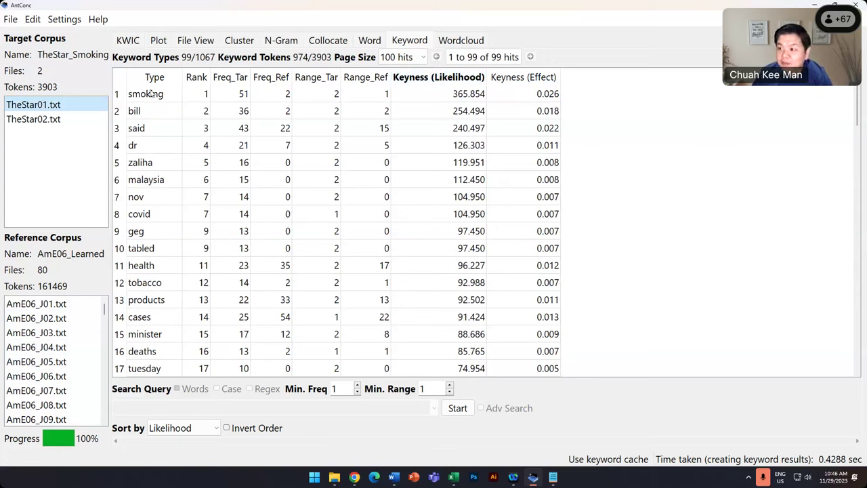
left_click(46, 121)
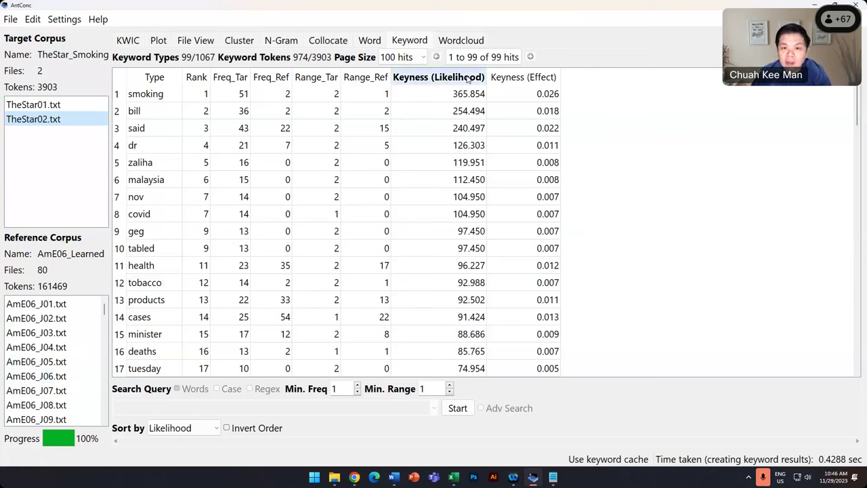
left_click(156, 100)
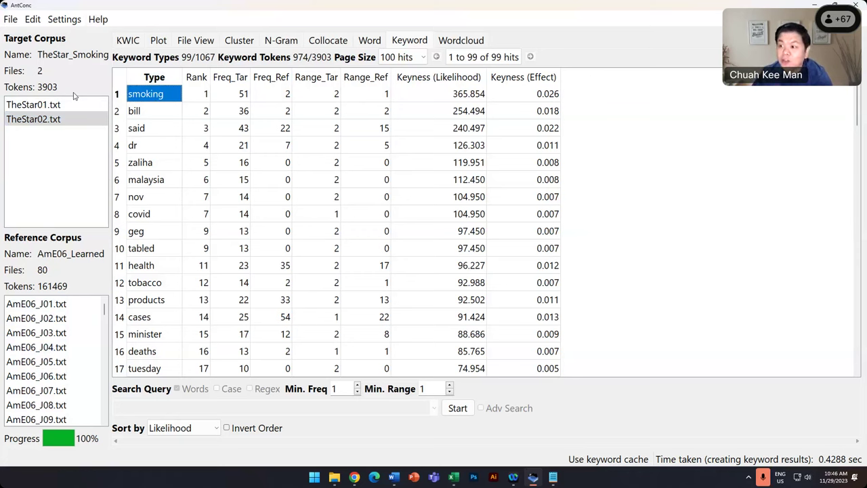
- Examine the keywords "malaysia" and "geg", and the final entries "fine" and "before" with the latter's reference frequency and likelihood
left_click(155, 186)
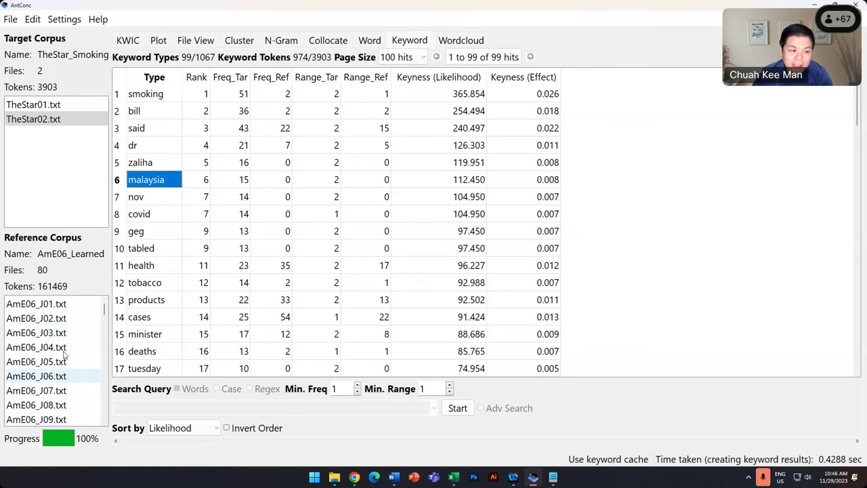
left_click(149, 230)
key("Down")
scroll(344, 239, "down", 20)
scroll(344, 239, "down", 4)
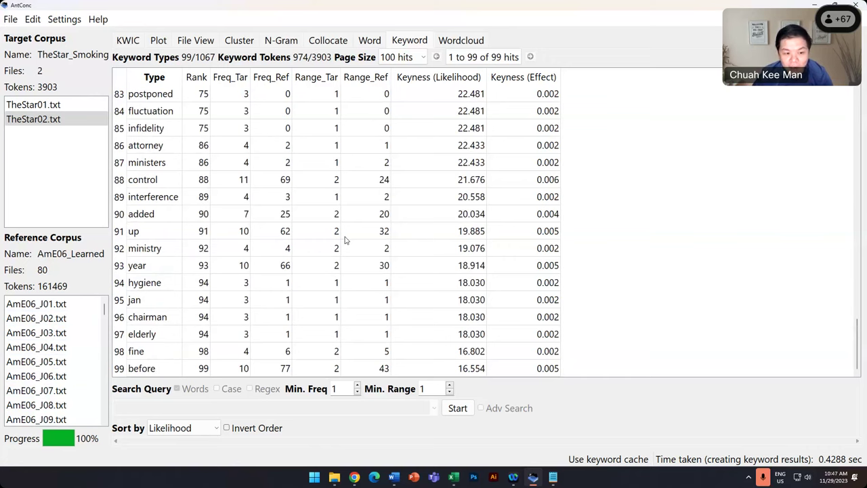
left_click(154, 357)
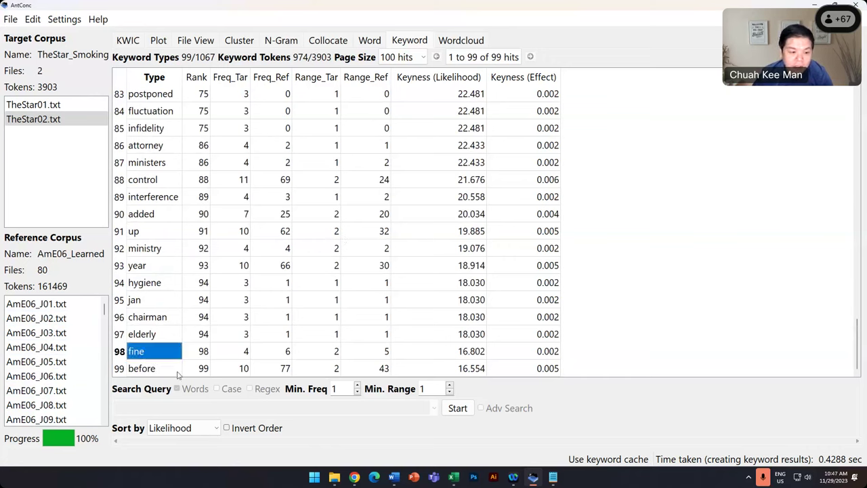
left_click(149, 373)
left_click(279, 371)
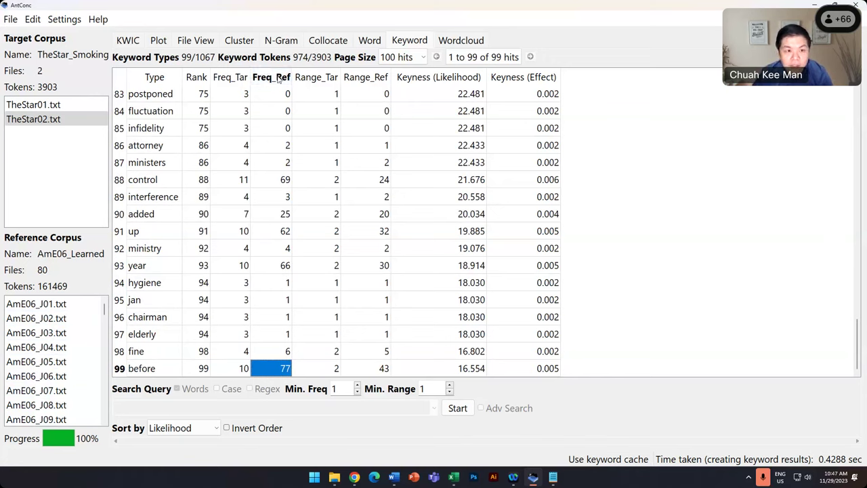
key("Right")
key("Right")
key("Right")
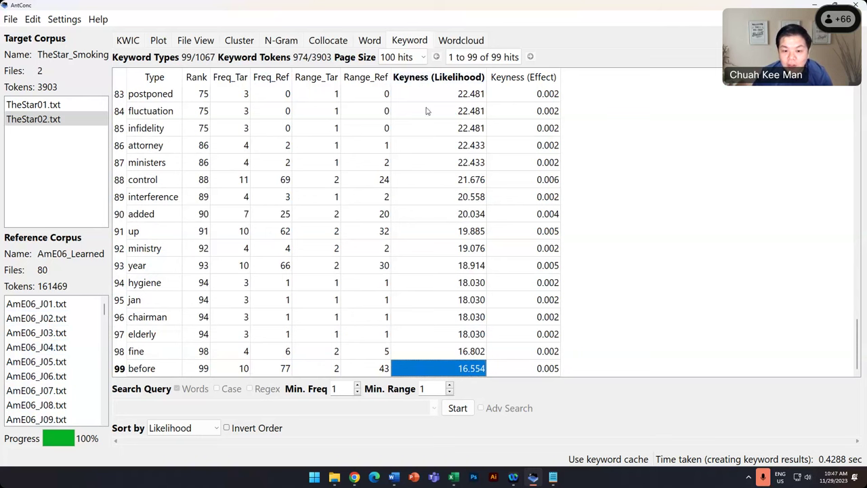
scroll(477, 172, "up", 20)
scroll(468, 107, "up", 6)
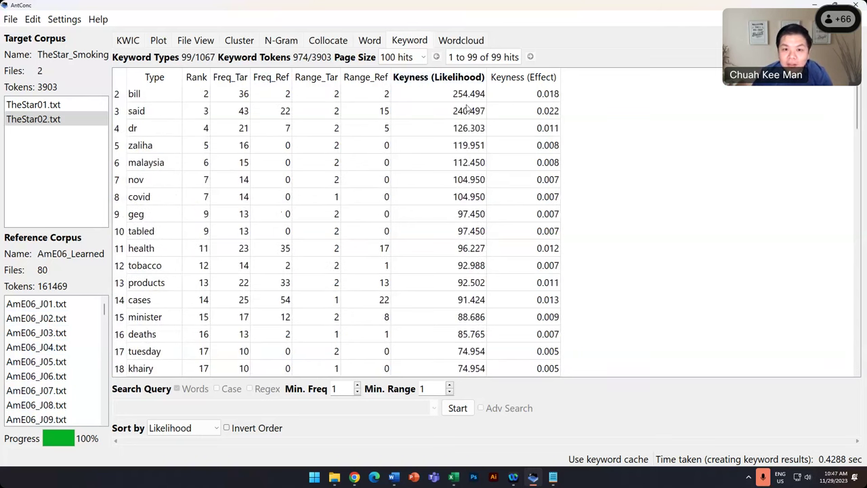
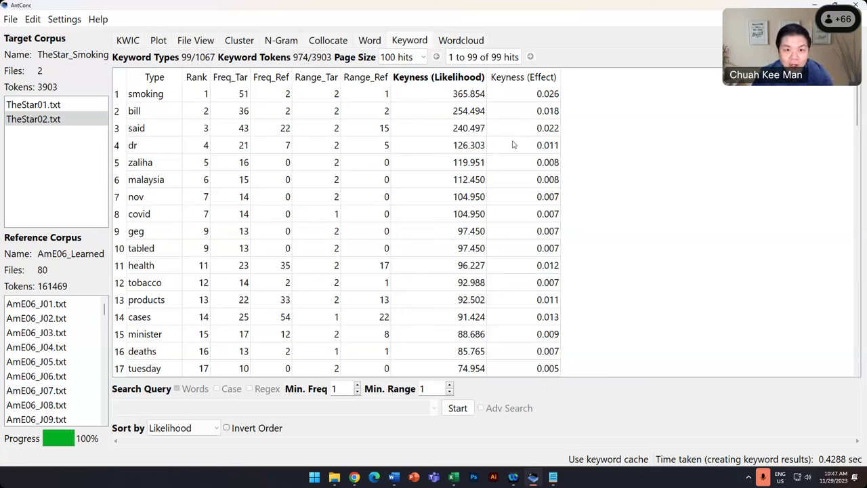
- Review the Keyness (Likelihood) column and highlight the first nine keyword rows, from "smoking" to "geg", before clearing the selection
left_click(466, 96)
left_click(155, 99)
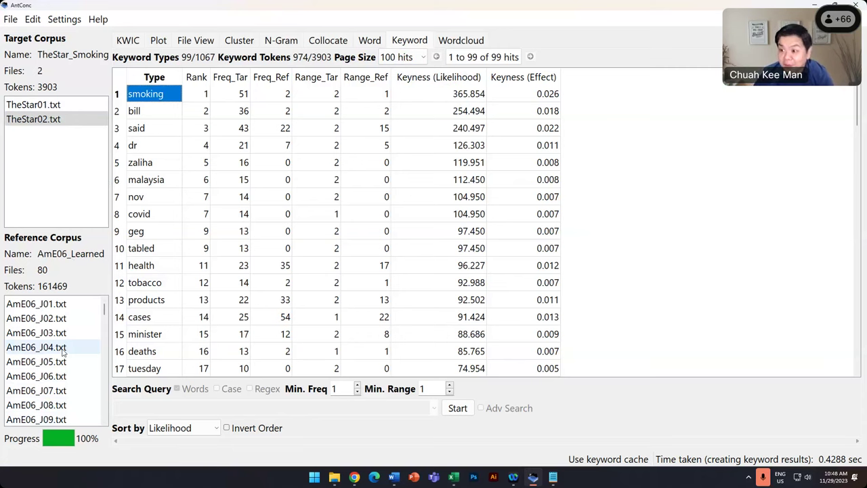
left_click(458, 79)
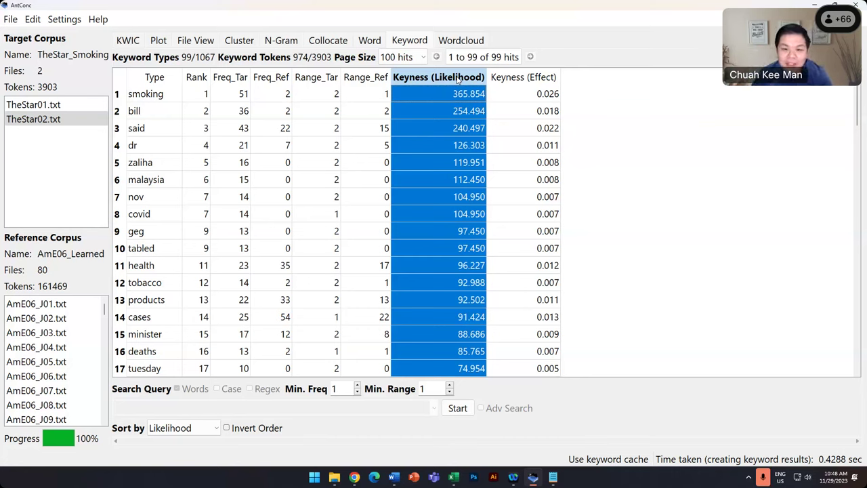
left_click_drag(145, 97, 538, 232)
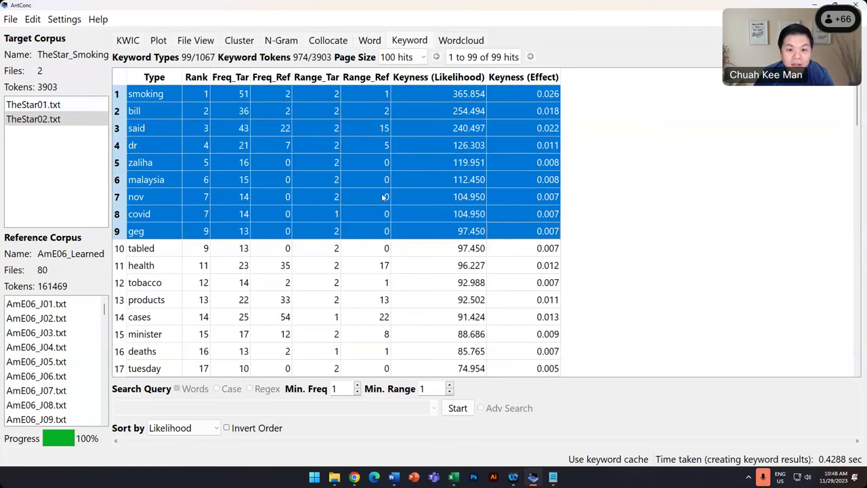
scroll(542, 215, "down", 4)
scroll(542, 216, "up", 4)
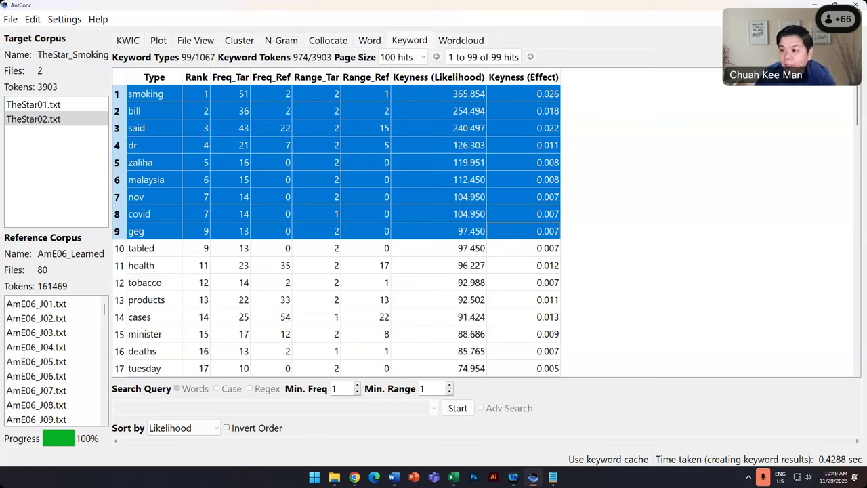
left_click(631, 174)
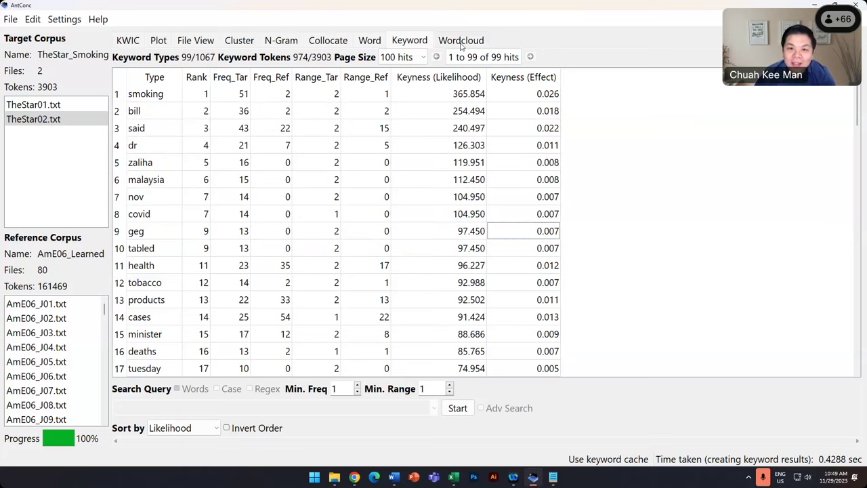
left_click(461, 42)
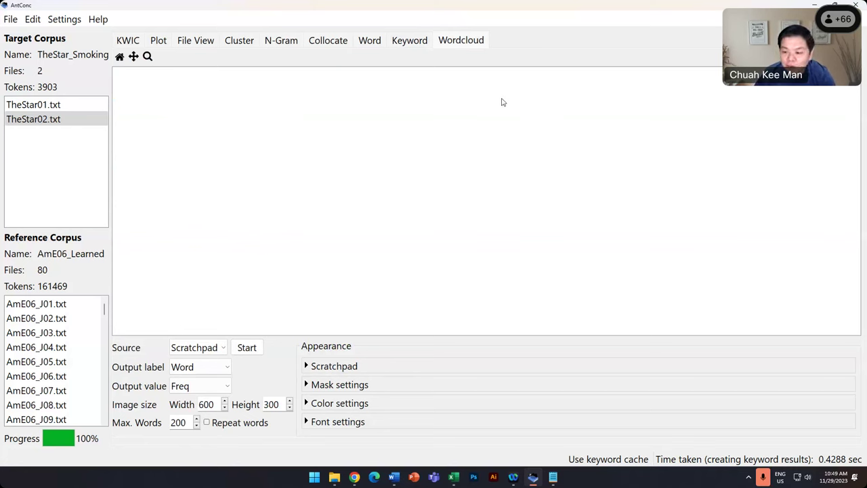
left_click(211, 348)
left_click(54, 159)
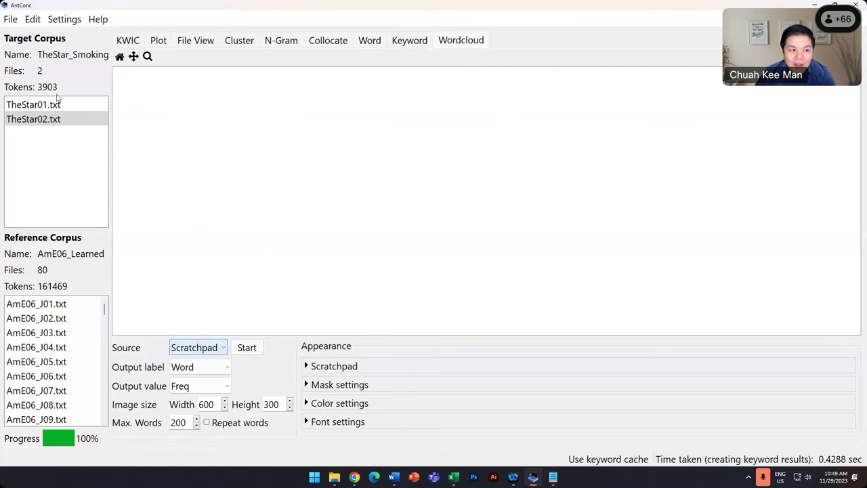
- Run a KWIC search for "smoking" in the TheStar_Smoking corpus
left_click(128, 40)
left_click(160, 42)
left_click(129, 39)
type("smoking")
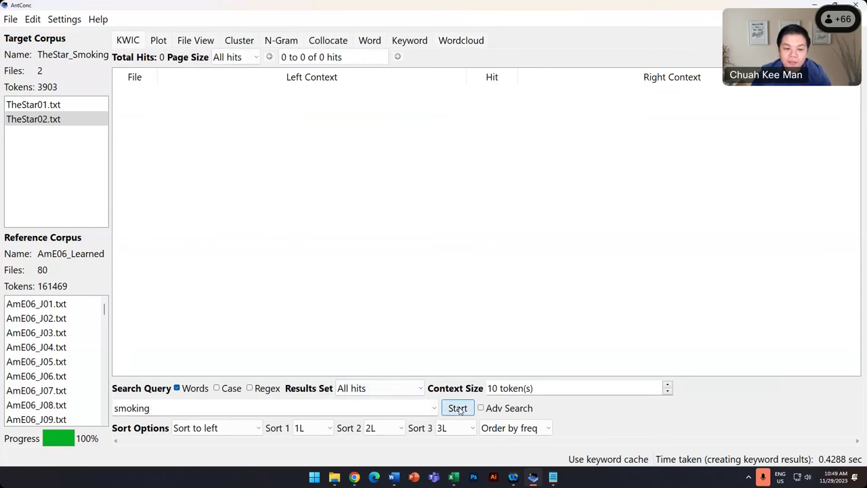
left_click(458, 408)
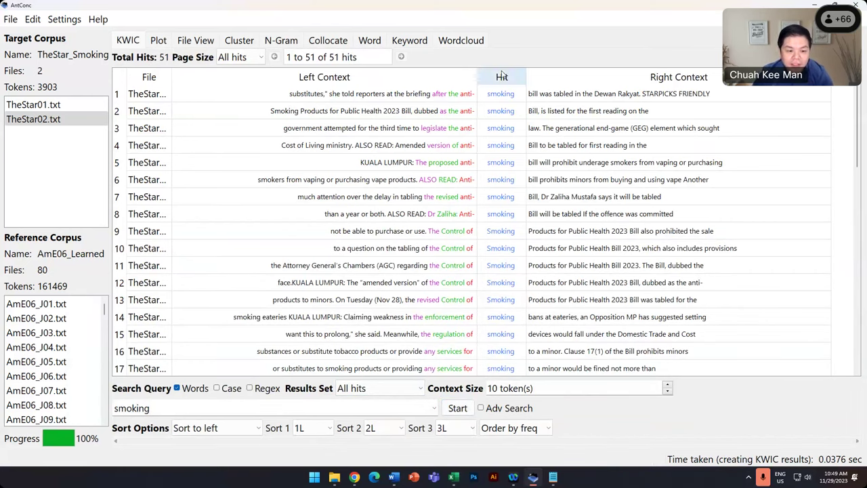
- Generate a word cloud with KWIC as the source, and return to the "smoking" concordance lines
left_click(460, 46)
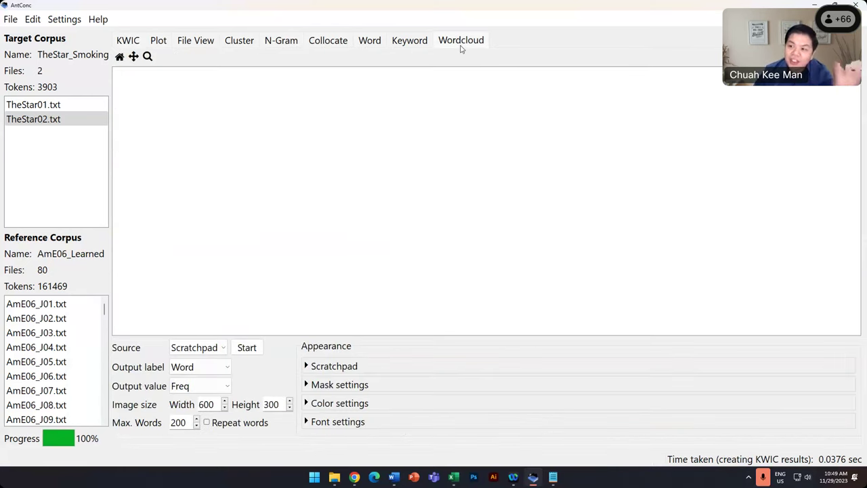
left_click(215, 371)
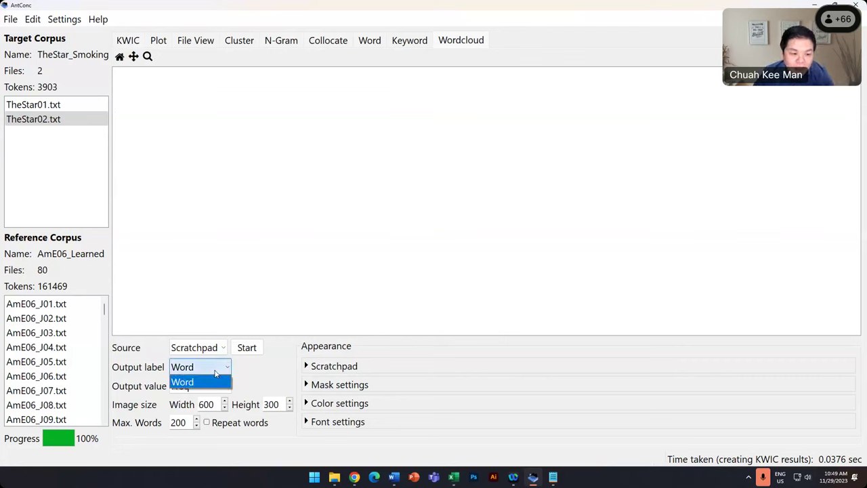
left_click(212, 353)
left_click(197, 376)
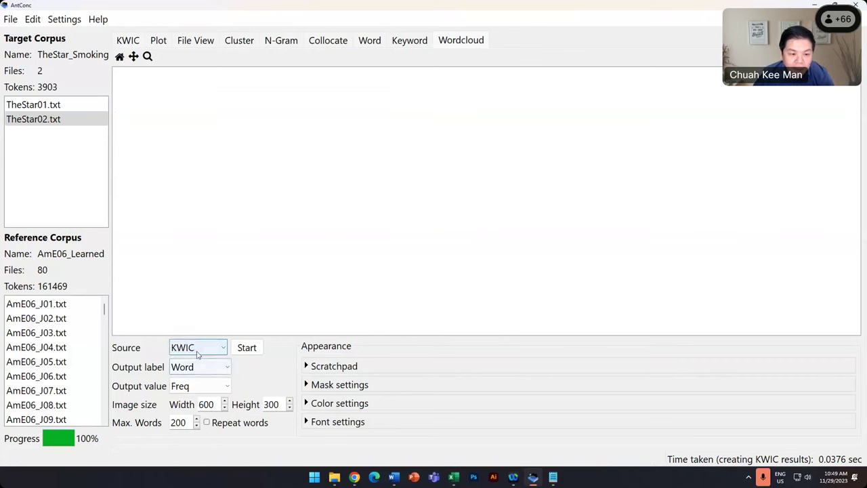
left_click(255, 358)
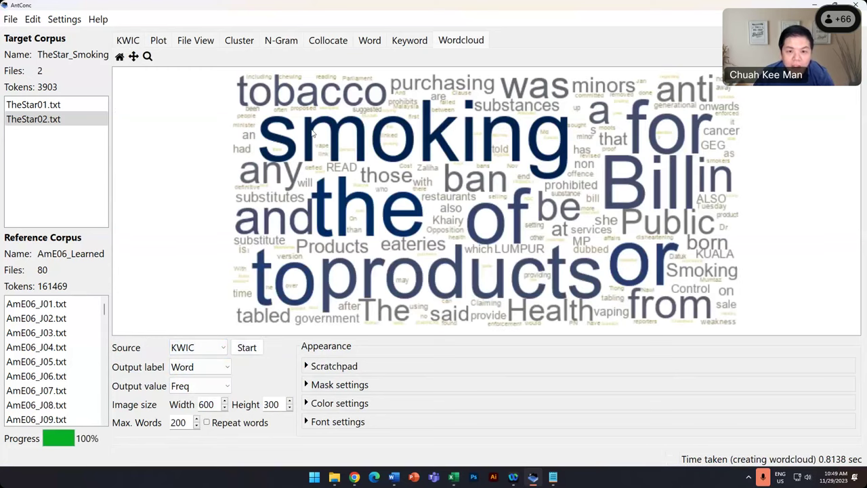
left_click(128, 41)
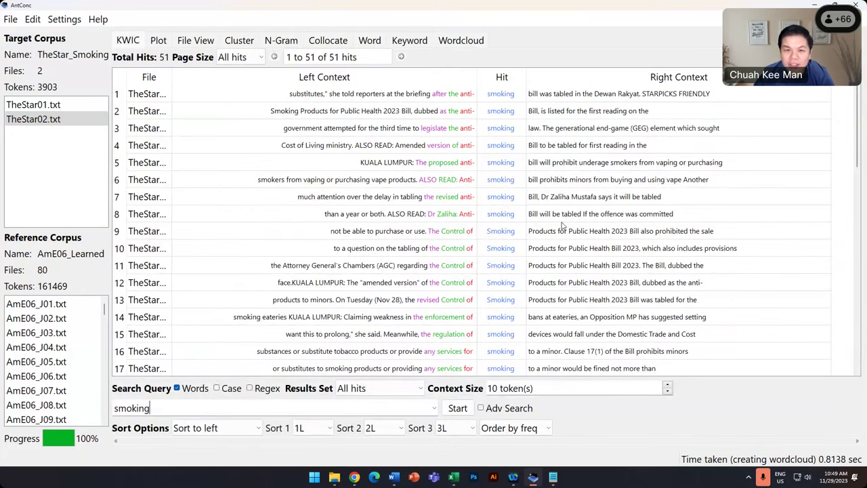
- Generate the word list for the TheStar_Smoking corpus with an empty search query
left_click(455, 41)
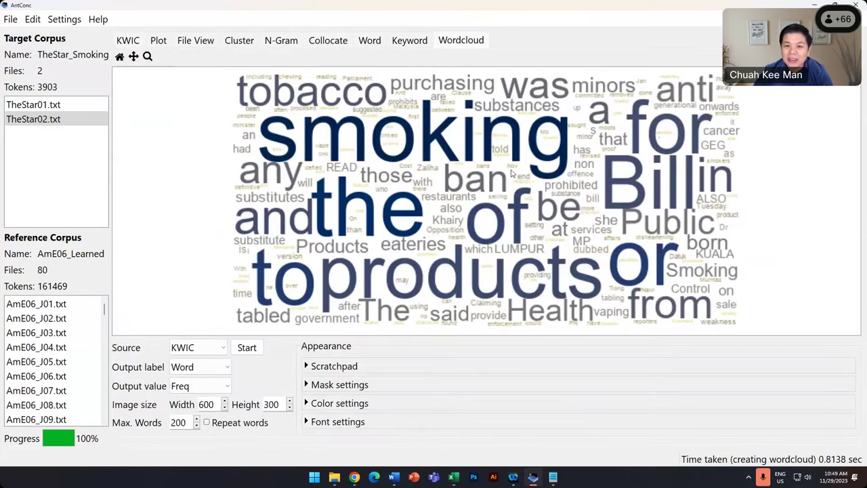
left_click(129, 40)
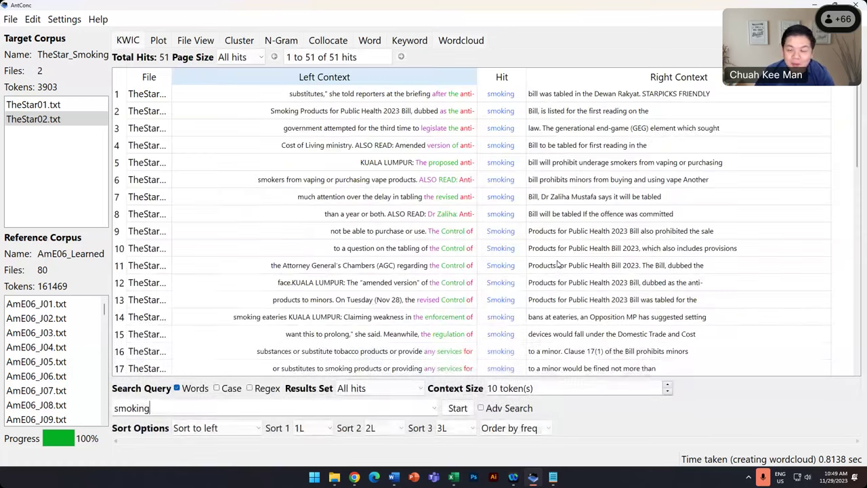
left_click(368, 42)
double_click(257, 407)
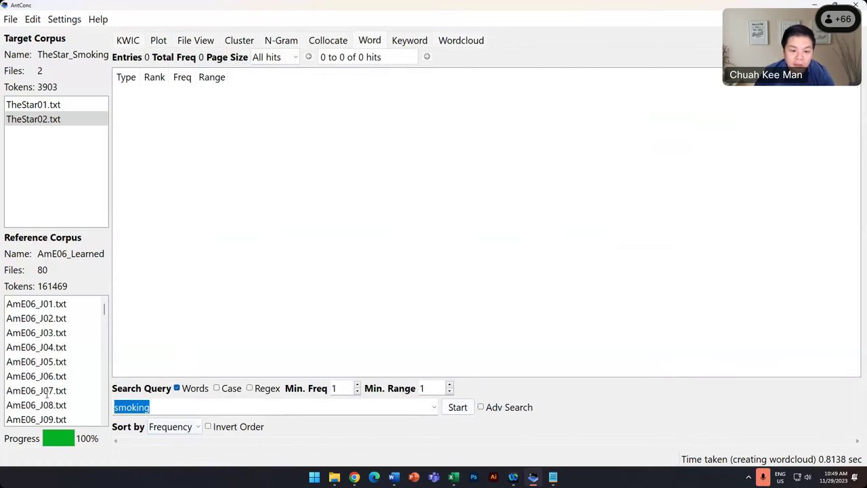
key("BackSpace")
left_click(457, 407)
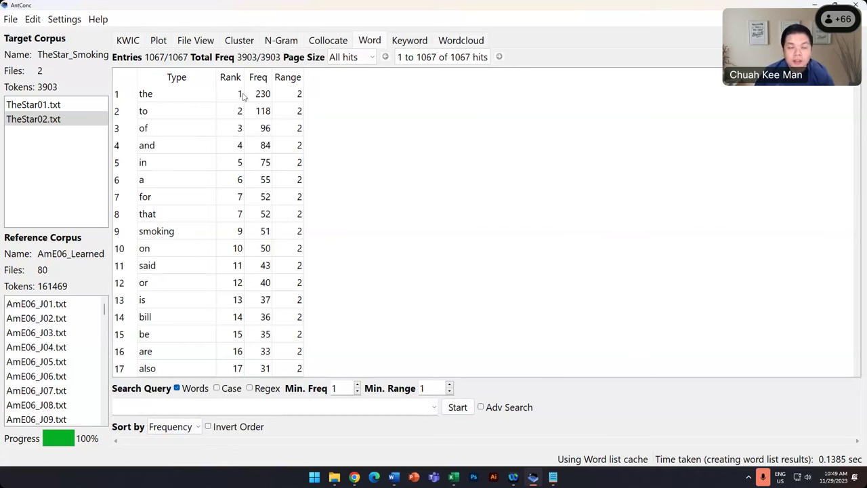
- Generate a word cloud with Word as the source and compare it with the word frequency list
left_click(468, 42)
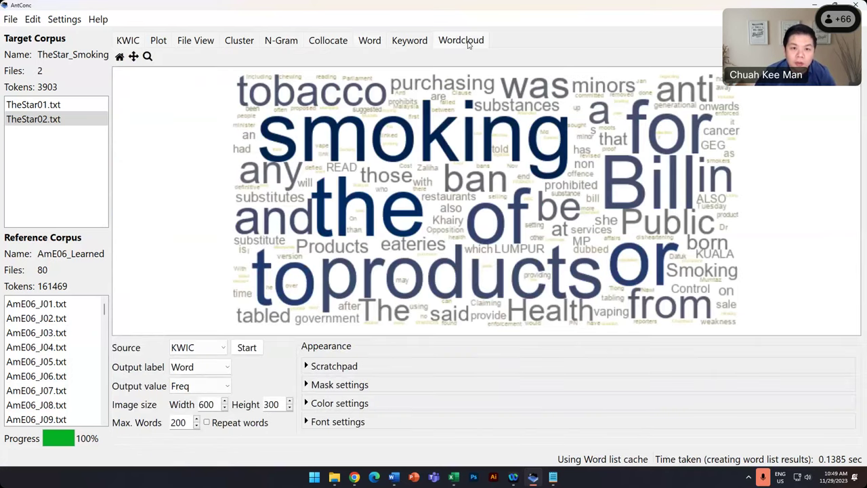
left_click(202, 349)
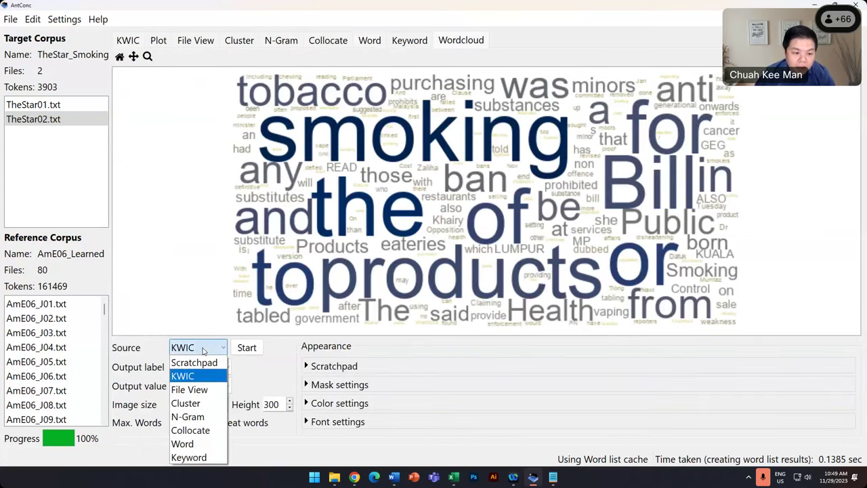
left_click(201, 444)
left_click(238, 349)
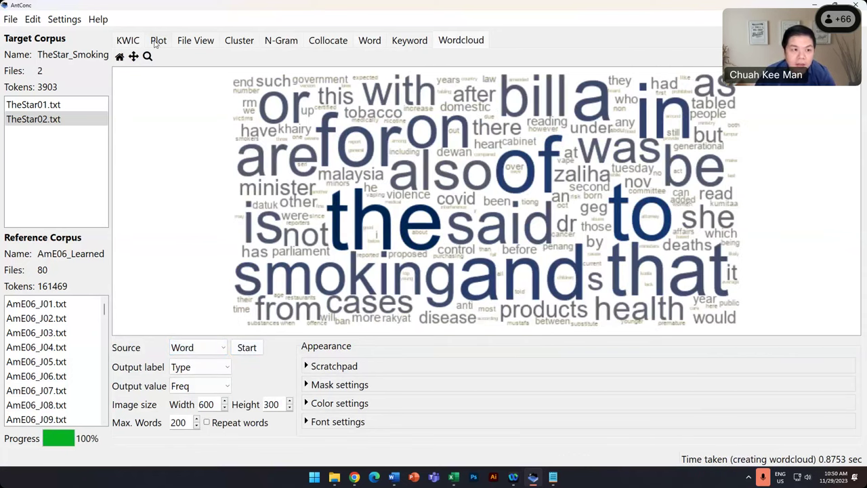
left_click(370, 40)
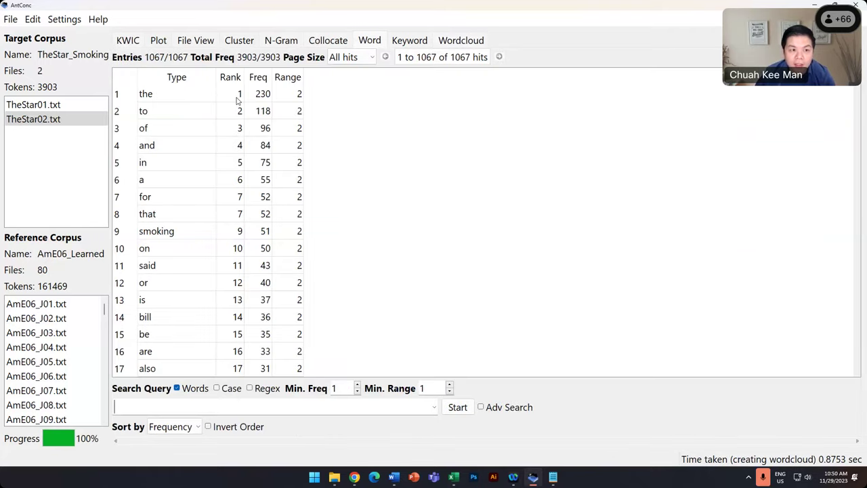
left_click(461, 41)
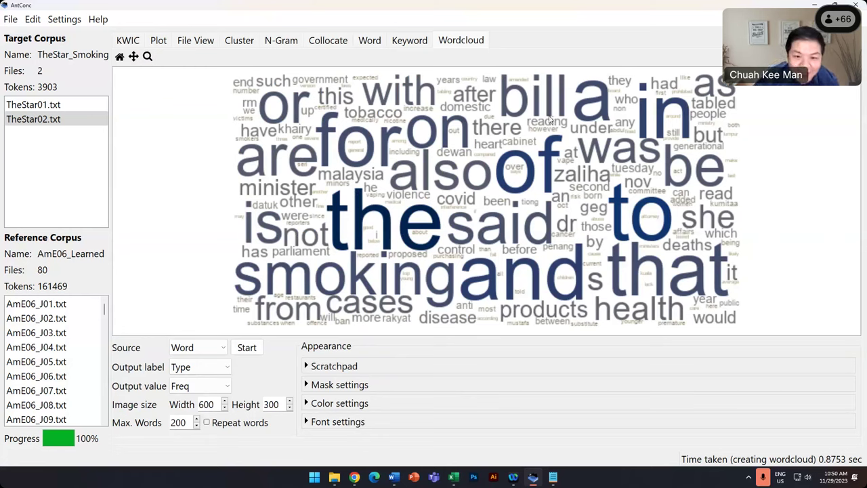
- Set the word cloud's color theme to plasma and regenerate the cloud
left_click(321, 404)
left_click(407, 386)
left_click(431, 413)
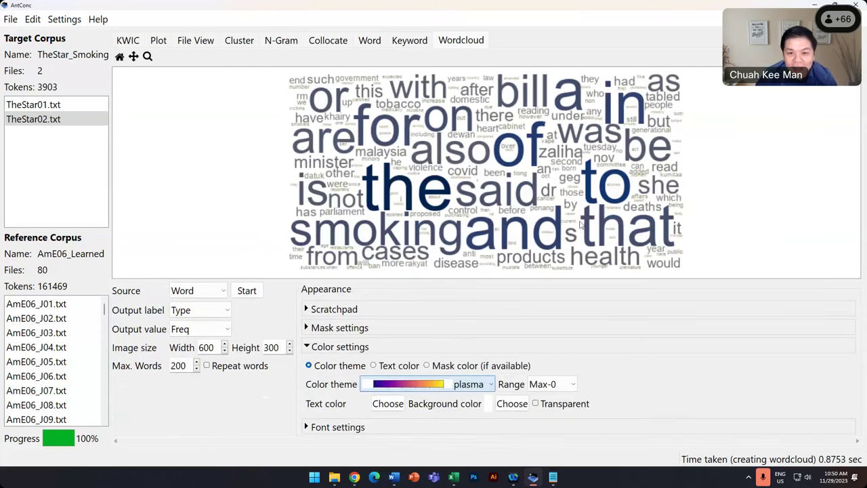
left_click(247, 290)
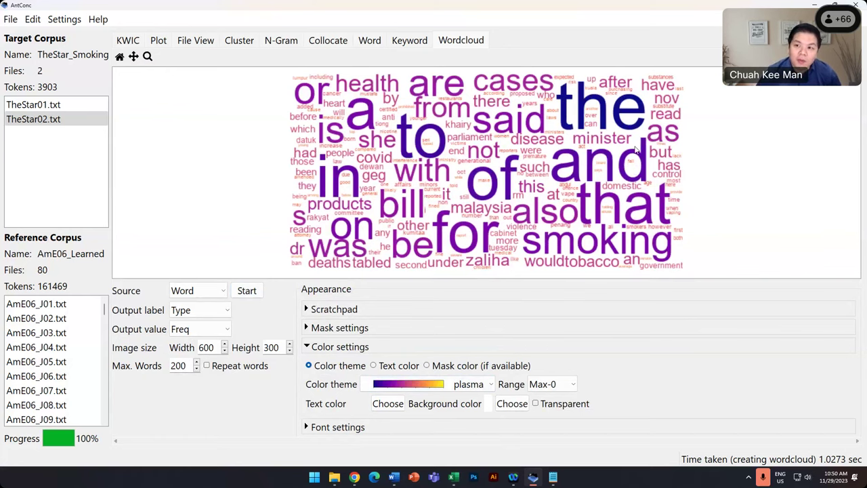
- Limit the word list's page size to 10 hits, rerun it, and regenerate the word cloud from it
left_click(360, 41)
left_click(349, 58)
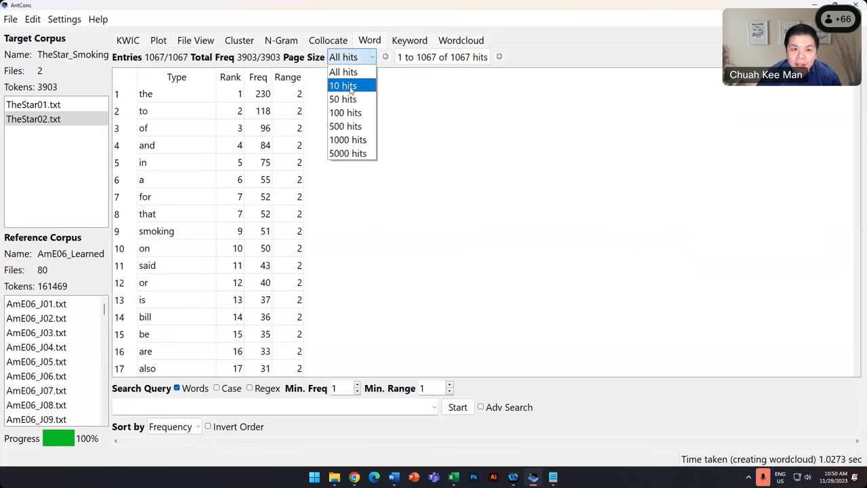
left_click(344, 85)
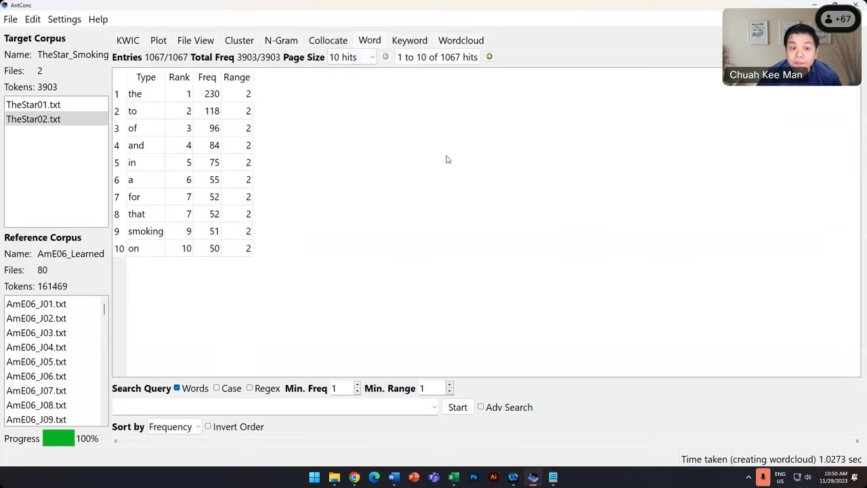
left_click(345, 58)
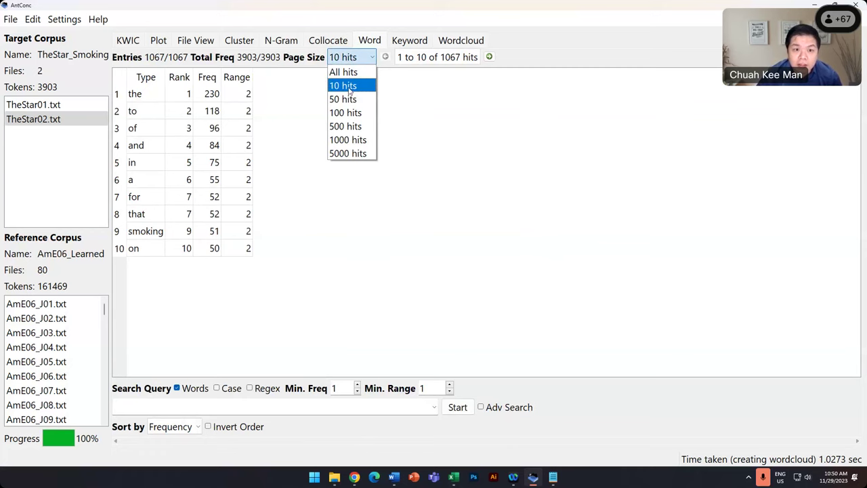
left_click(349, 87)
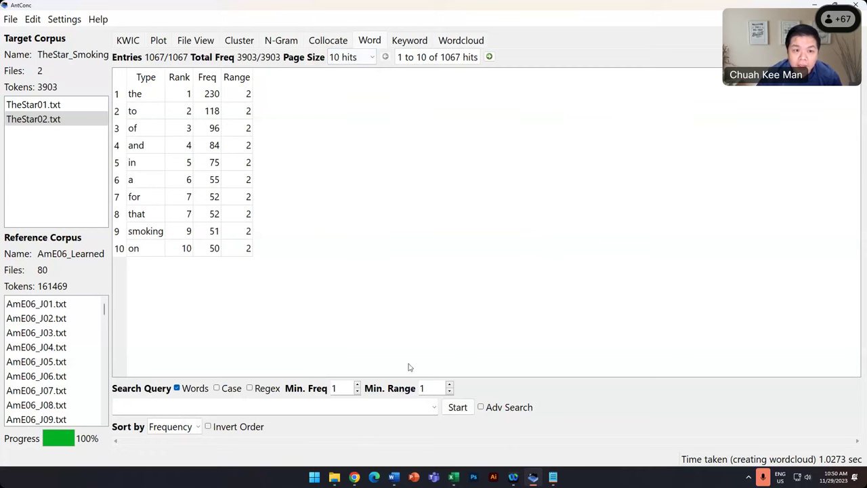
left_click(458, 409)
left_click(459, 41)
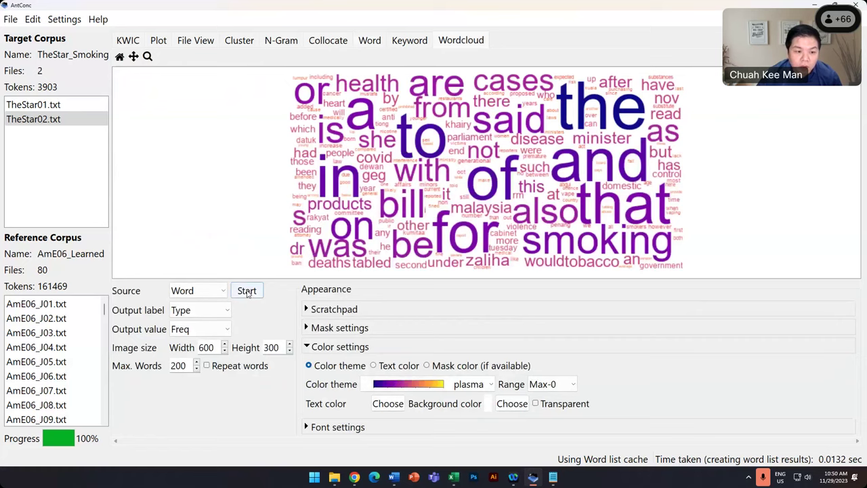
left_click(246, 290)
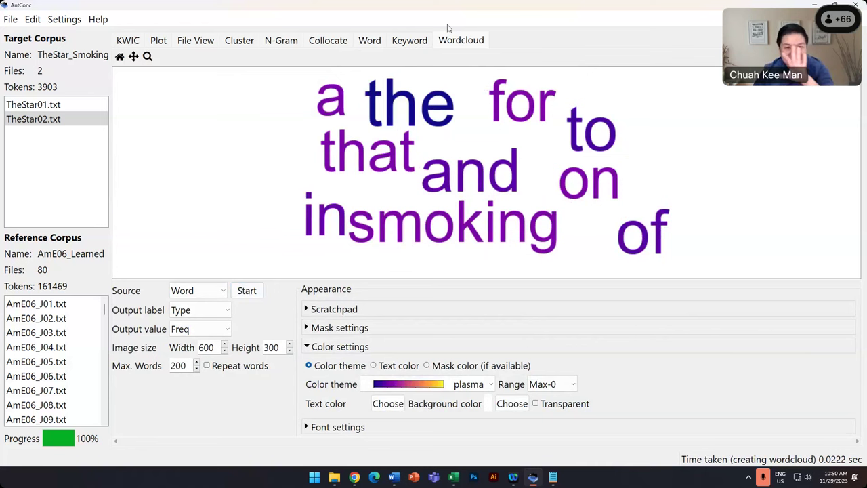
- Review the Keyword, KWIC, Plot and File View tools, selecting TheStar01.txt in the target corpus
left_click(411, 44)
left_click(128, 42)
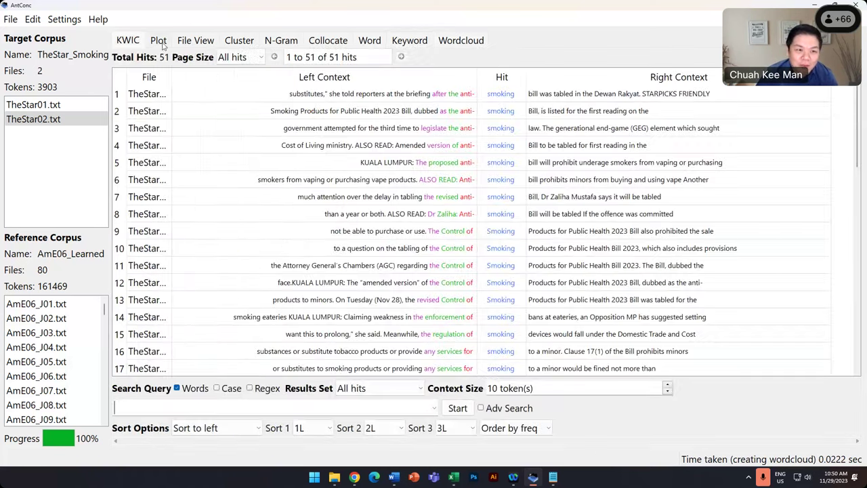
left_click(163, 43)
left_click(197, 42)
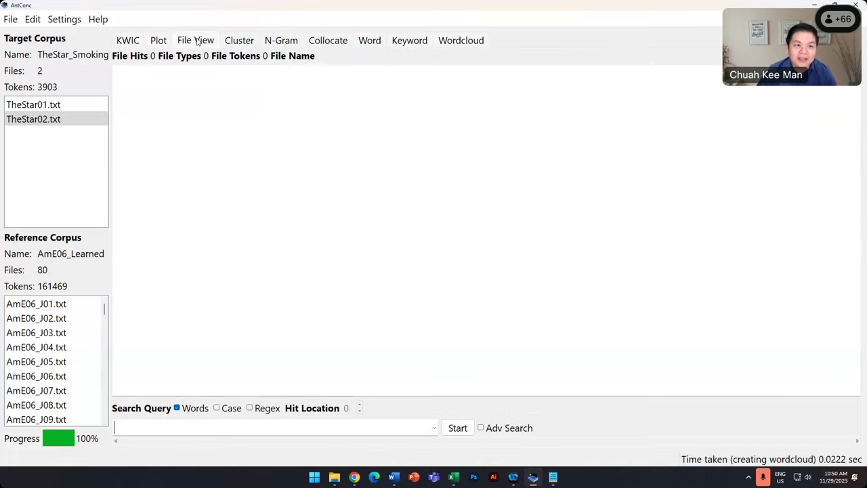
left_click(163, 43)
left_click(60, 105)
left_click(199, 44)
left_click(164, 44)
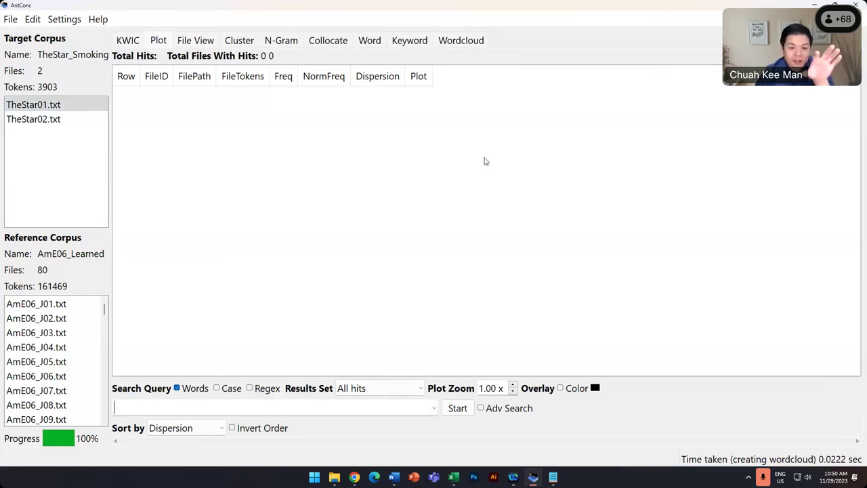
left_click(199, 42)
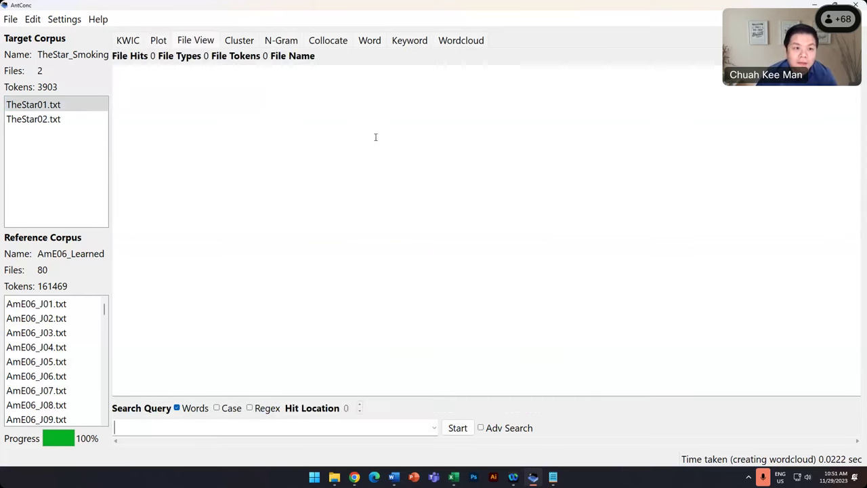
- Compare the Cluster, N-Gram and Collocate tools and their search options
left_click(245, 41)
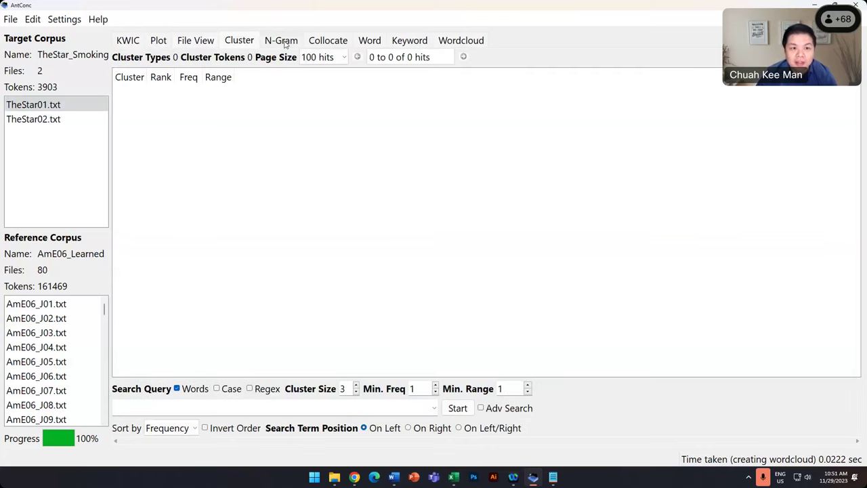
left_click(284, 42)
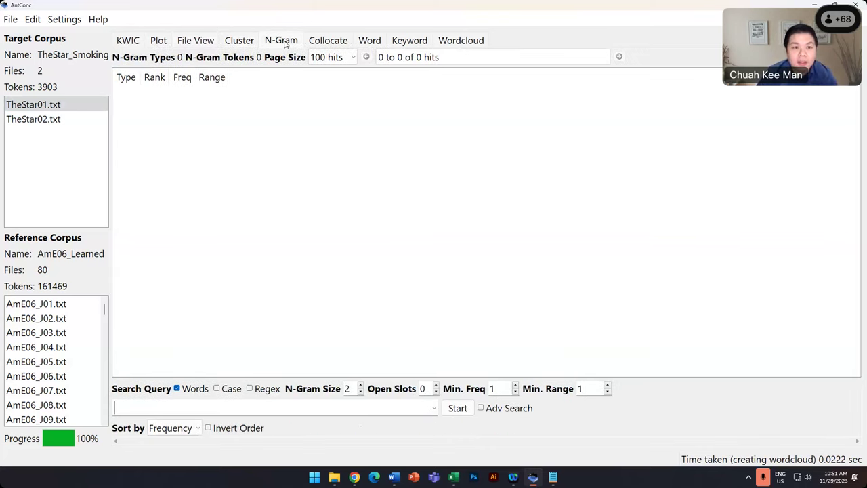
left_click(246, 42)
left_click(281, 42)
left_click(244, 42)
left_click(281, 42)
left_click(247, 42)
left_click(280, 42)
left_click(327, 42)
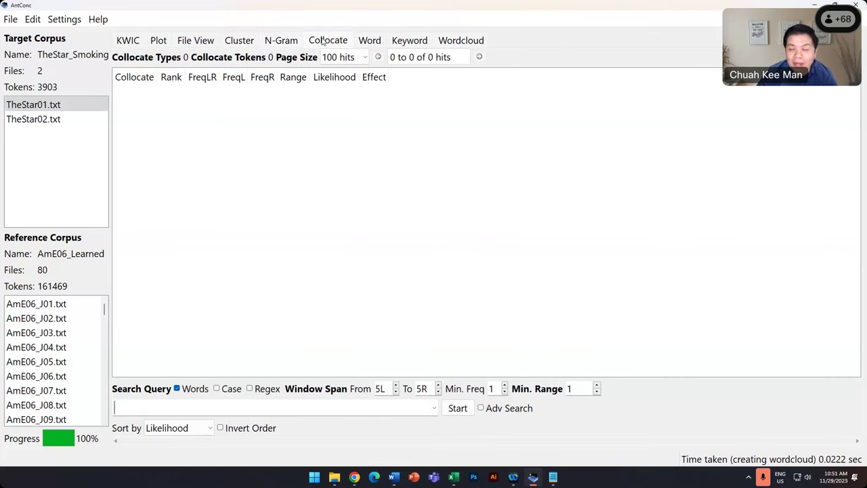
left_click(281, 42)
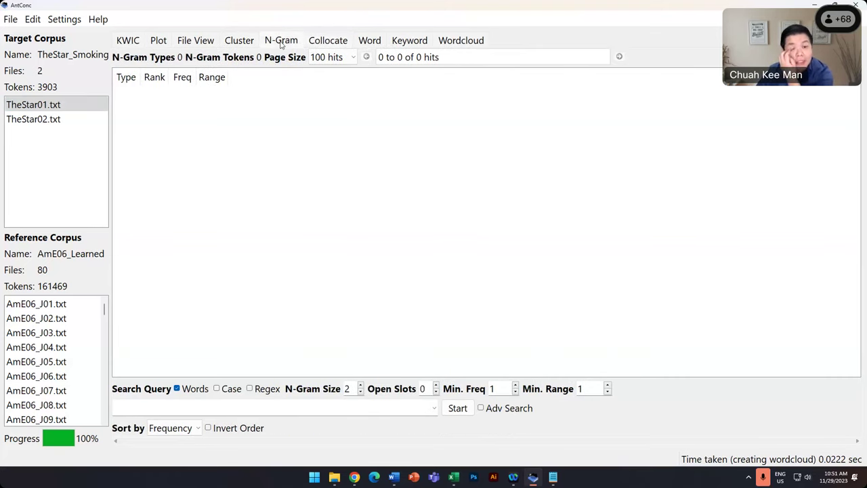
left_click(342, 43)
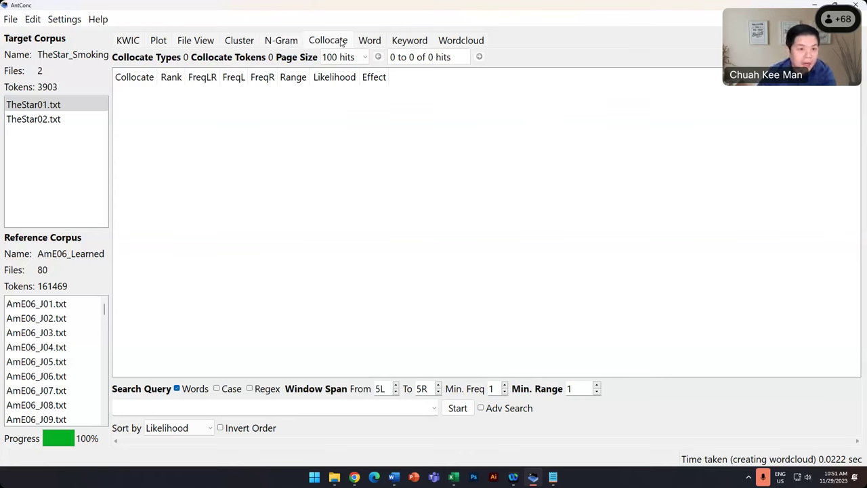
- Revisit the word list, keyword list and word cloud, and return to the "smoking" concordance lines
left_click(374, 45)
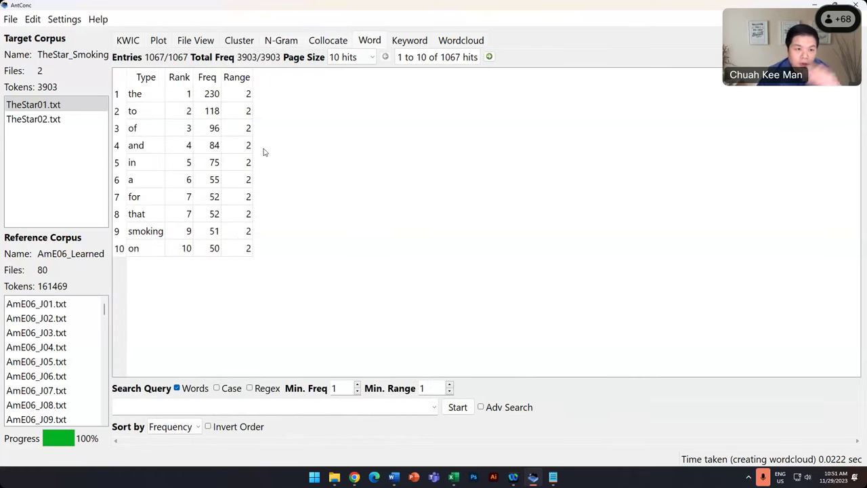
left_click(412, 42)
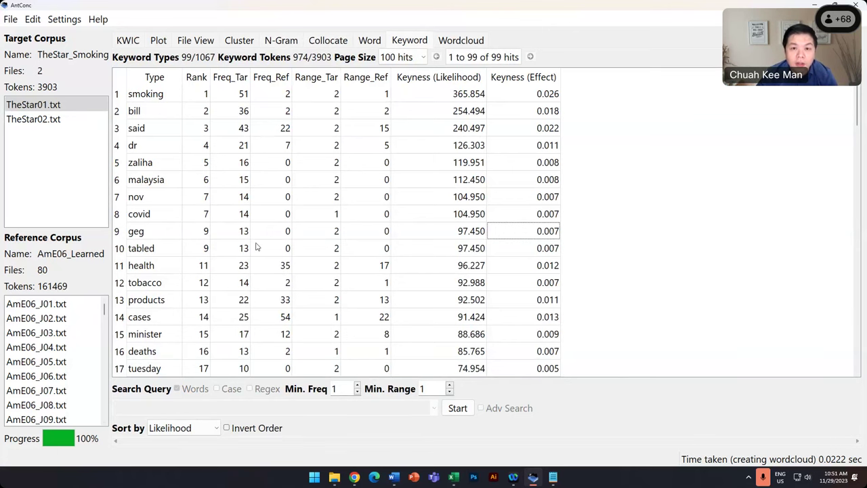
left_click(460, 41)
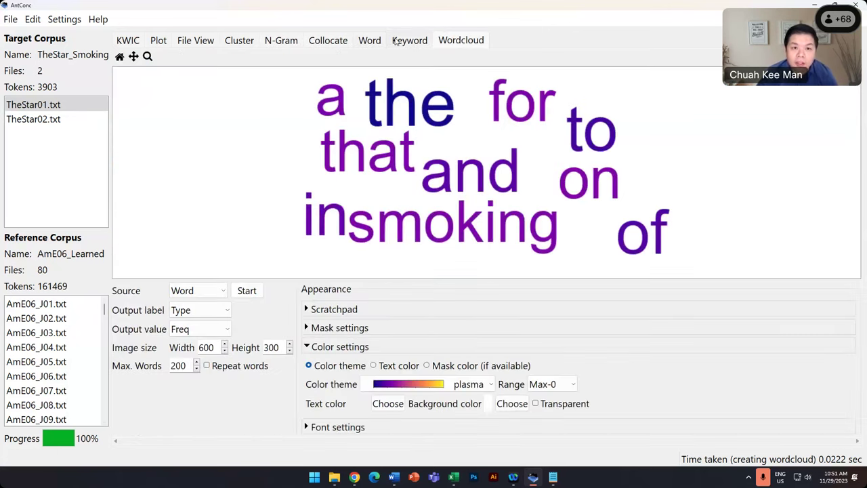
left_click(370, 40)
left_click(328, 42)
left_click(239, 40)
left_click(204, 41)
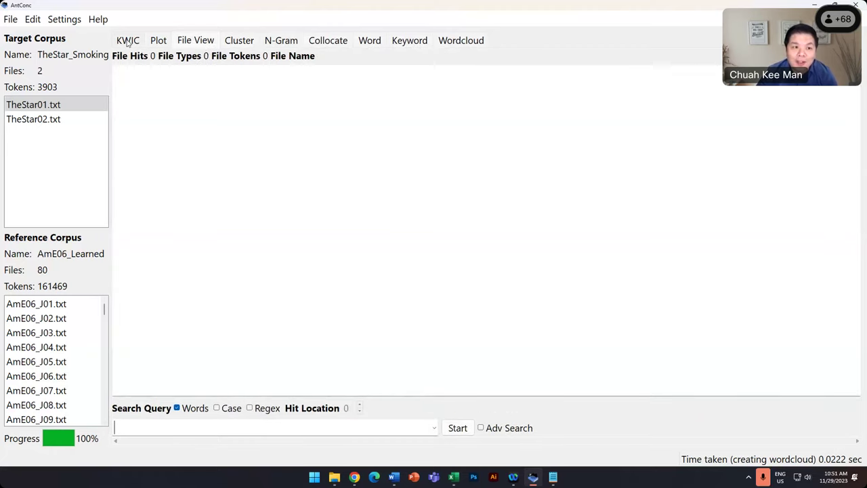
left_click(126, 40)
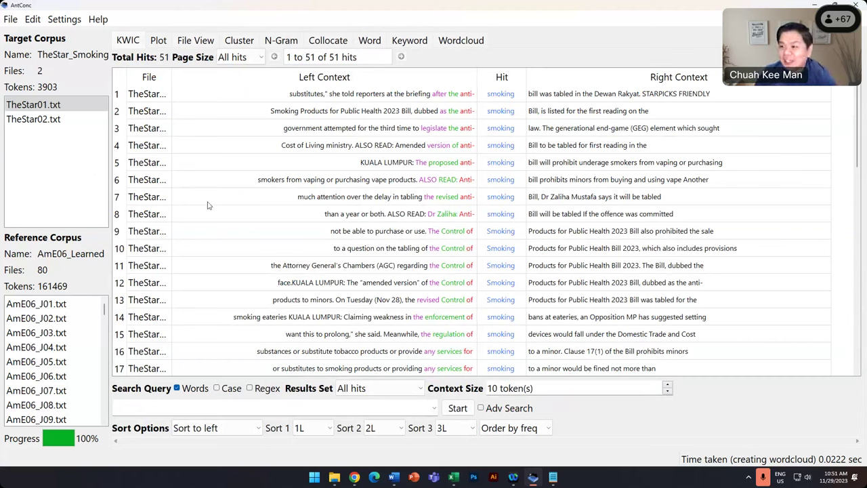
- Switch to Notepad to view the exported KWIC_results.txt, and to Word to view the colored concordance table in Document1
left_click(49, 121, "shift")
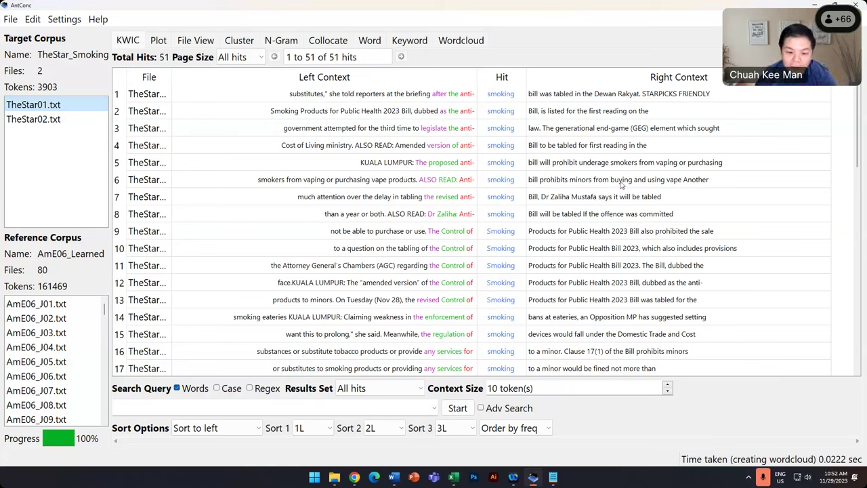
left_click(552, 478)
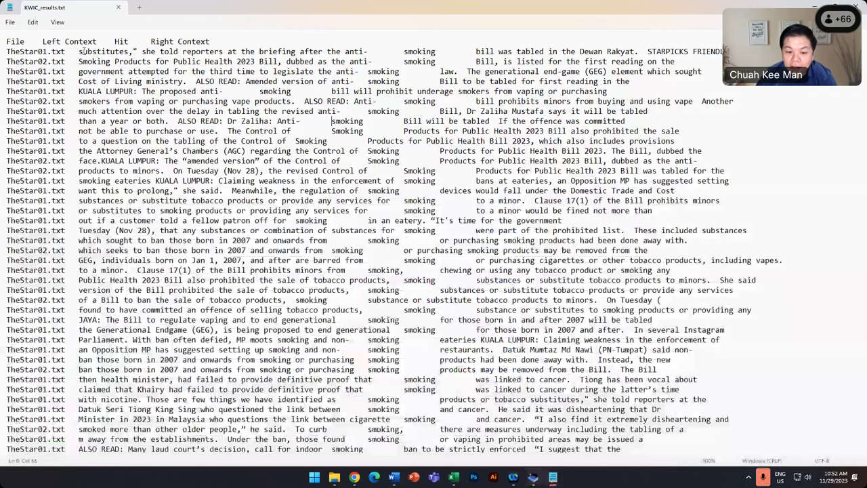
left_click(399, 478)
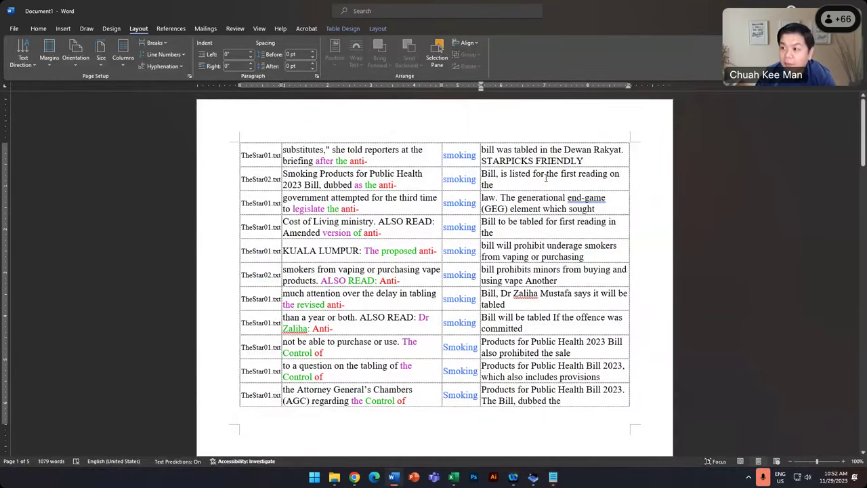
left_click(616, 202)
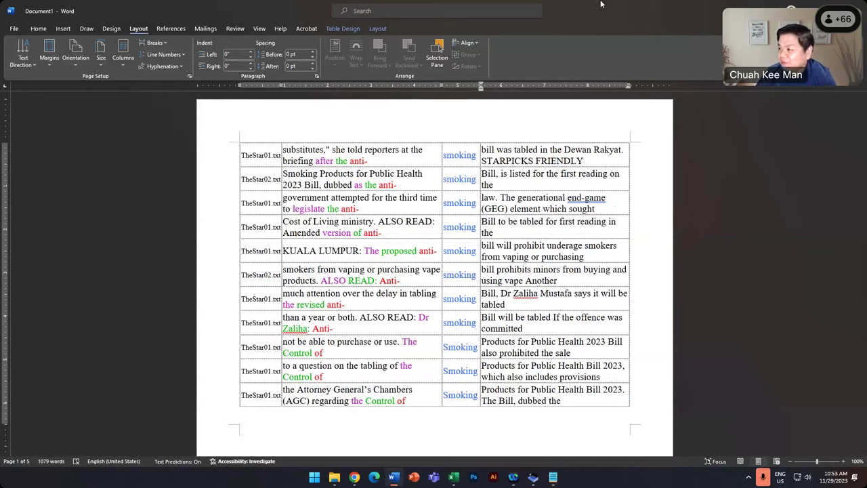
- Switch back to AntConc, select AmE06_J01.txt in the reference corpus, and show the keyword list
key("alt+Tab")
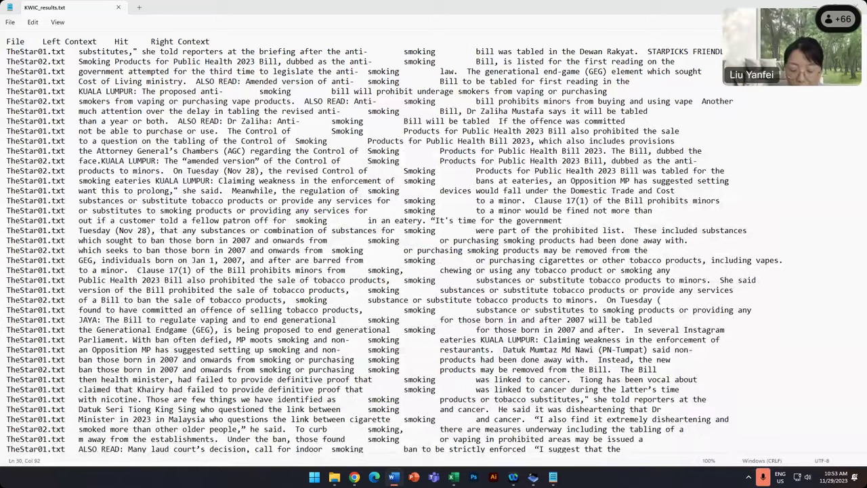
key("alt+Tab")
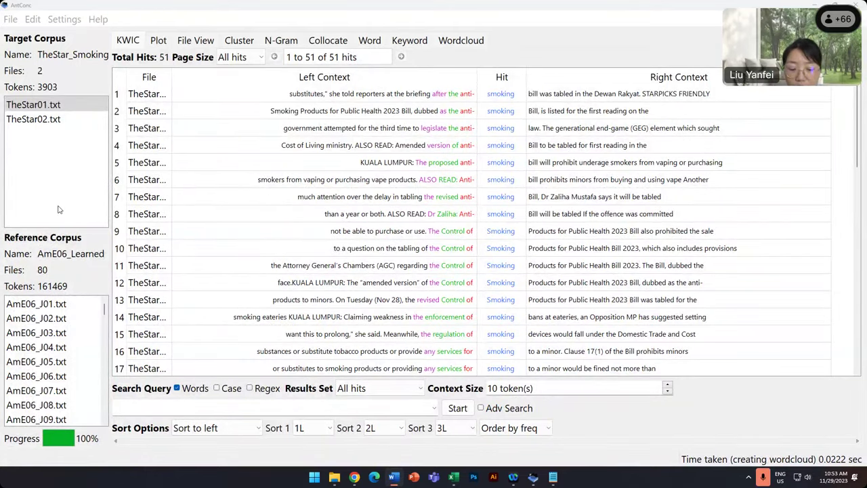
left_click(27, 308)
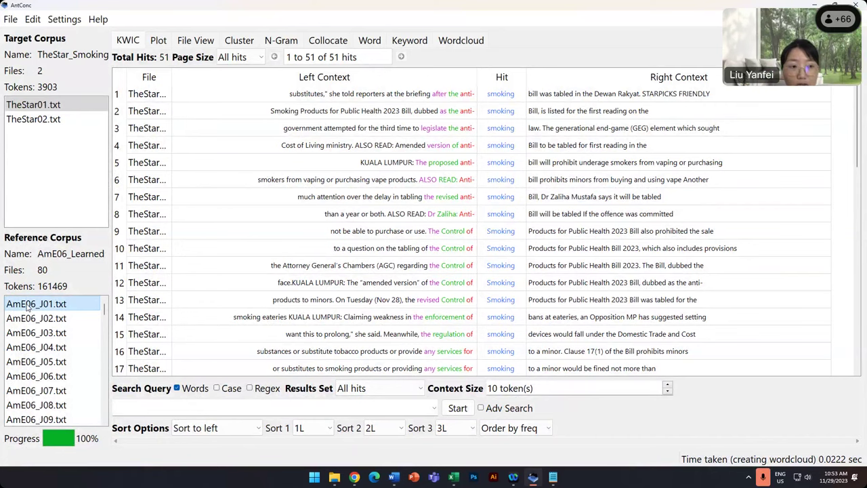
left_click(409, 42)
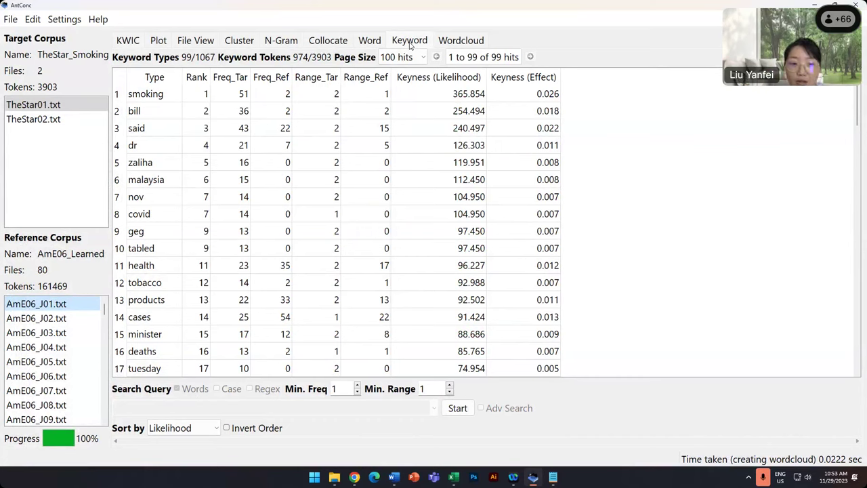
- Highlight the "smoking" row in the keyword list and compare its likelihood keyness with the lower-ranked words
left_click(463, 95)
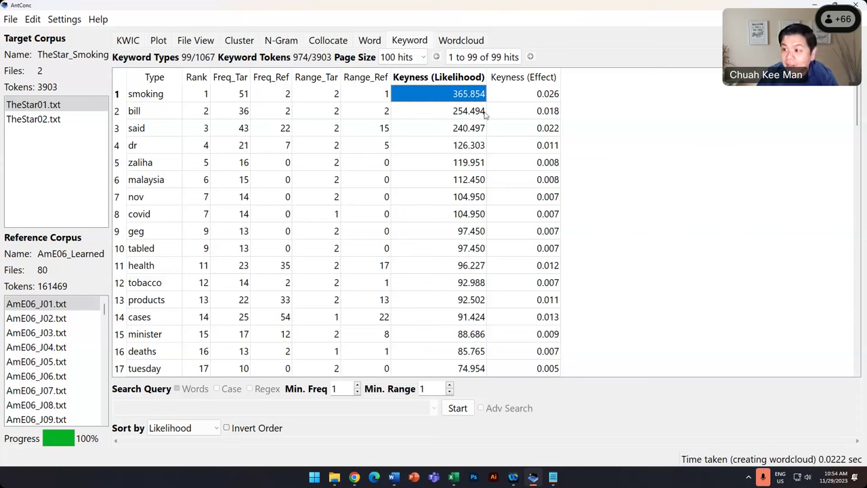
left_click(137, 96)
left_click_drag(331, 93, 544, 97)
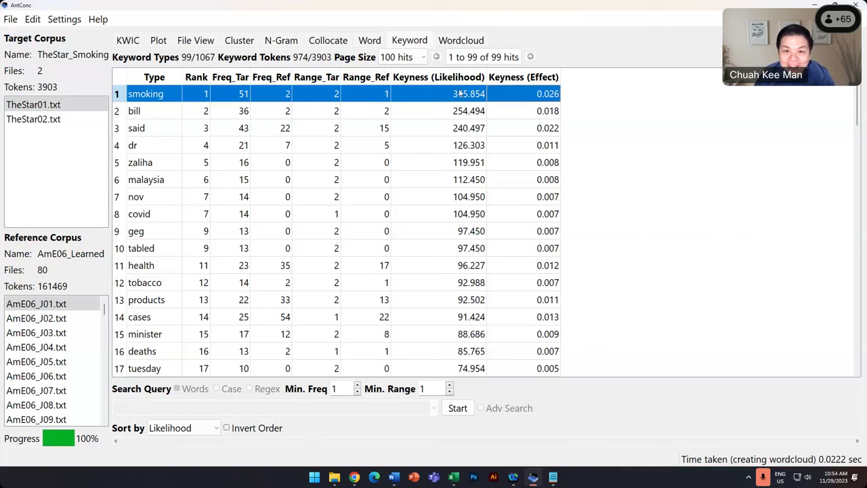
scroll(452, 291, "down", 20)
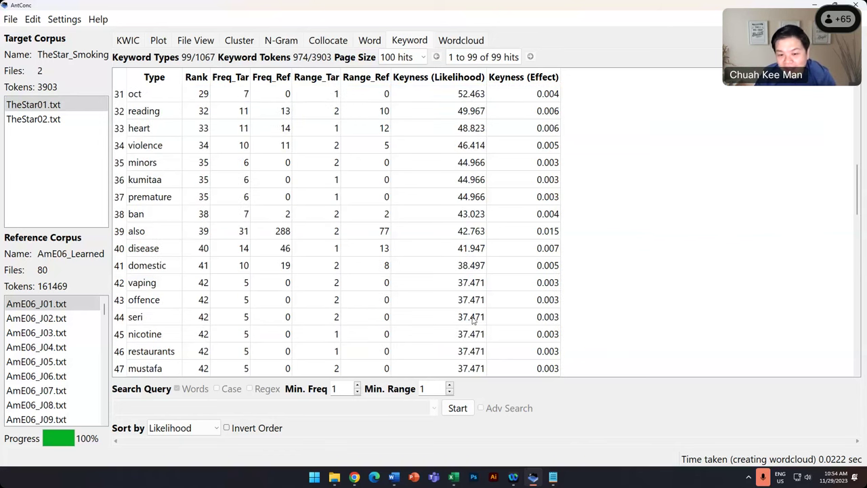
scroll(466, 308, "up", 20)
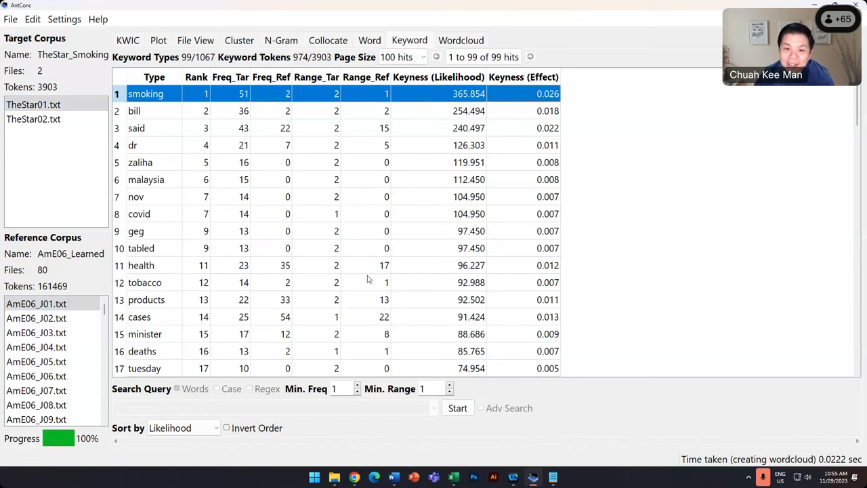
scroll(368, 277, "down", 10)
scroll(183, 189, "up", 10)
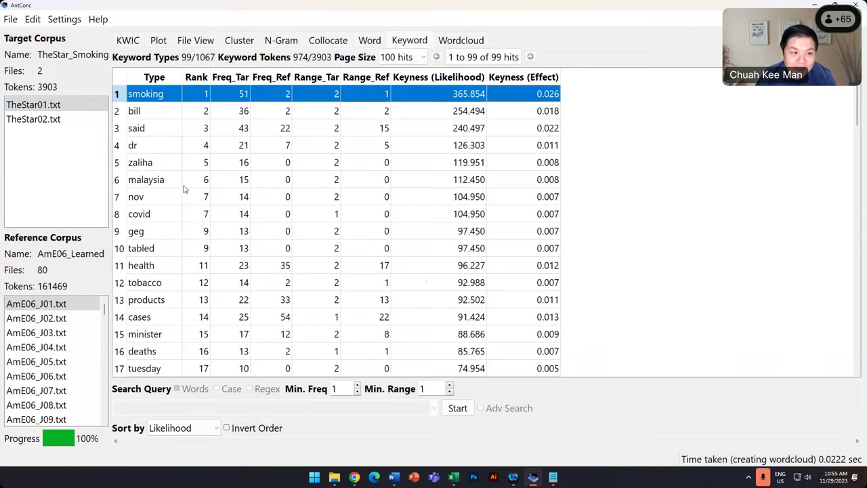
key("Down")
left_click(120, 95)
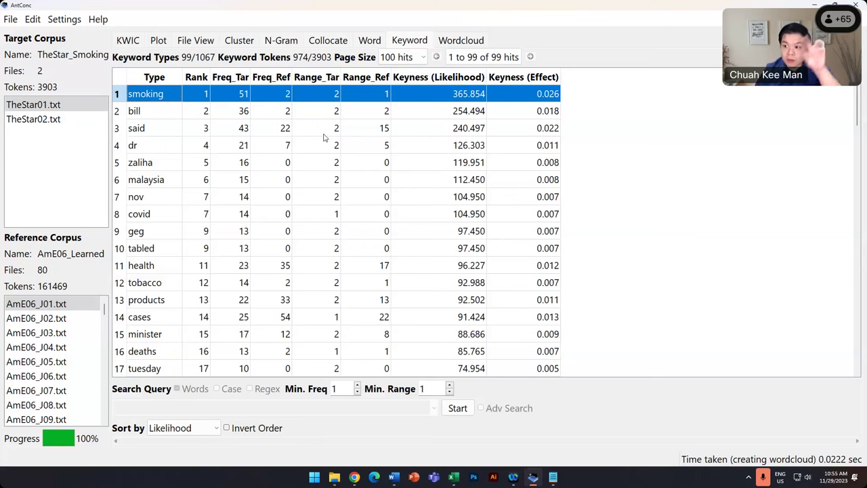
scroll(447, 228, "down", 5)
scroll(446, 229, "up", 5)
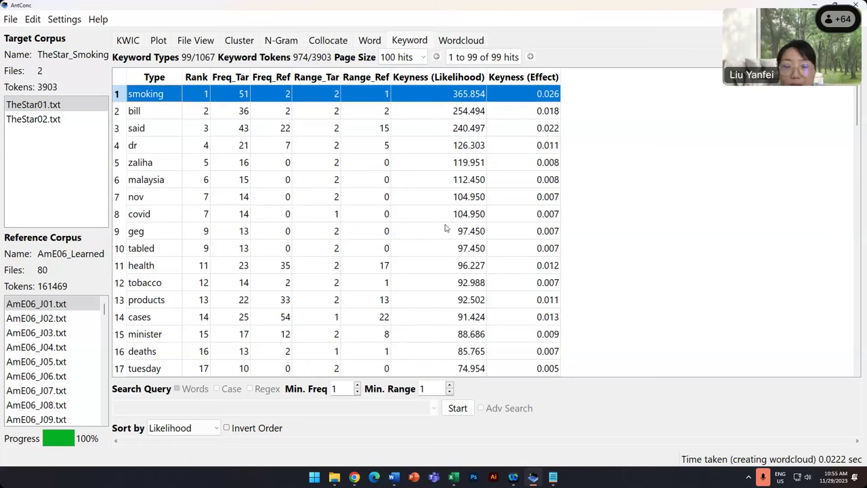
- Highlight the Keyness (Effect) column and check the Keyword category of the tool settings
left_click(535, 77)
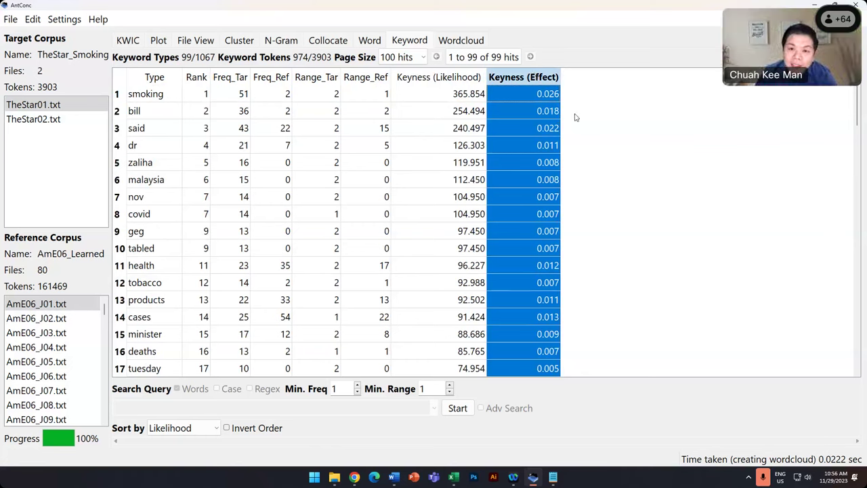
left_click(71, 22)
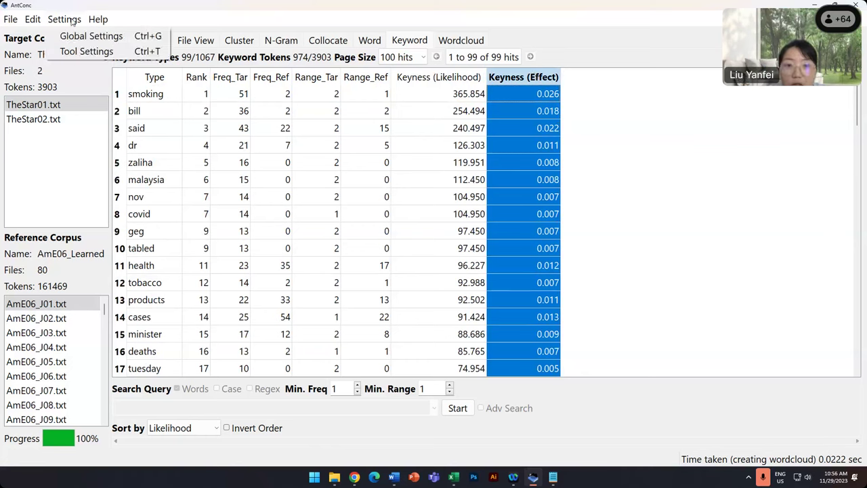
left_click(86, 52)
left_click_drag(319, 101, 209, 61)
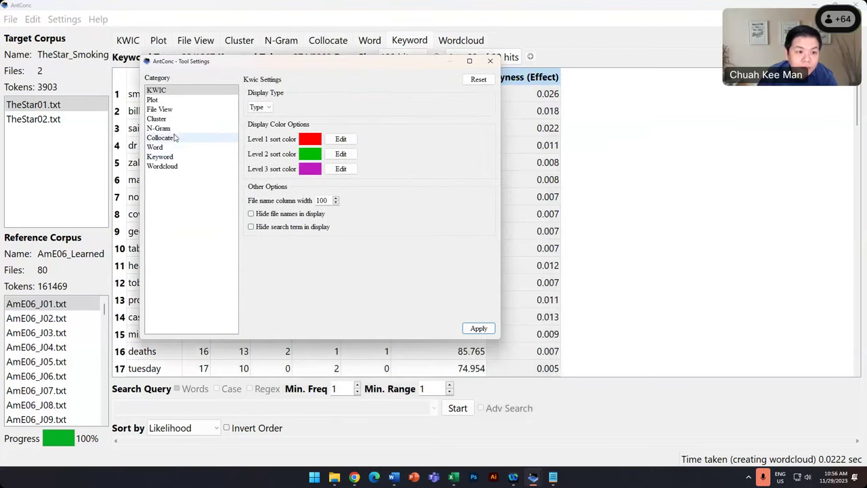
left_click(163, 156)
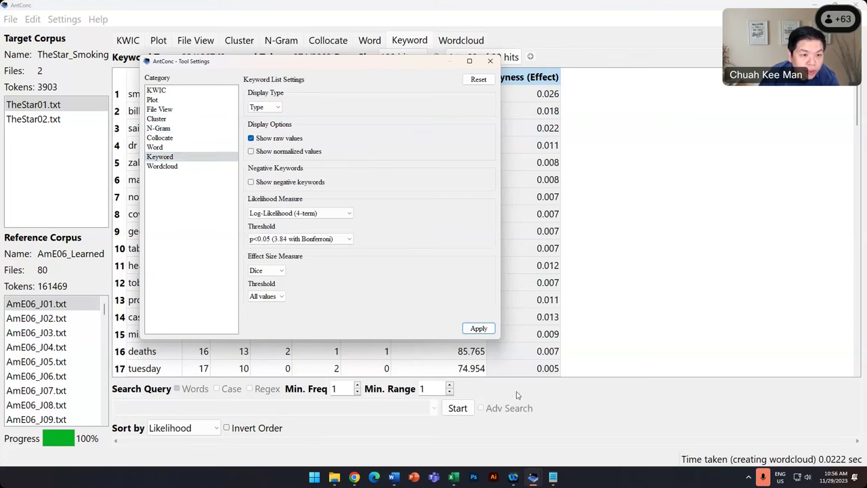
left_click(489, 61)
- Set the global font to Segoe UI Variable at size 16 and apply it
left_click(67, 21)
left_click(91, 36)
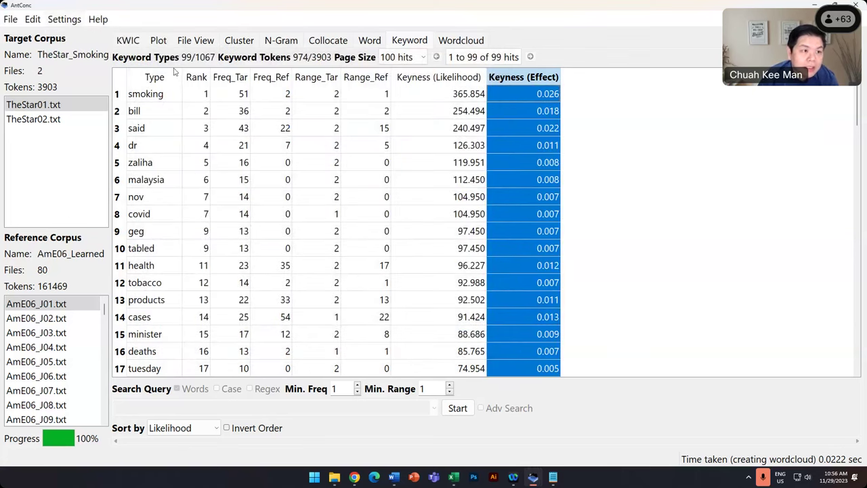
left_click(516, 138)
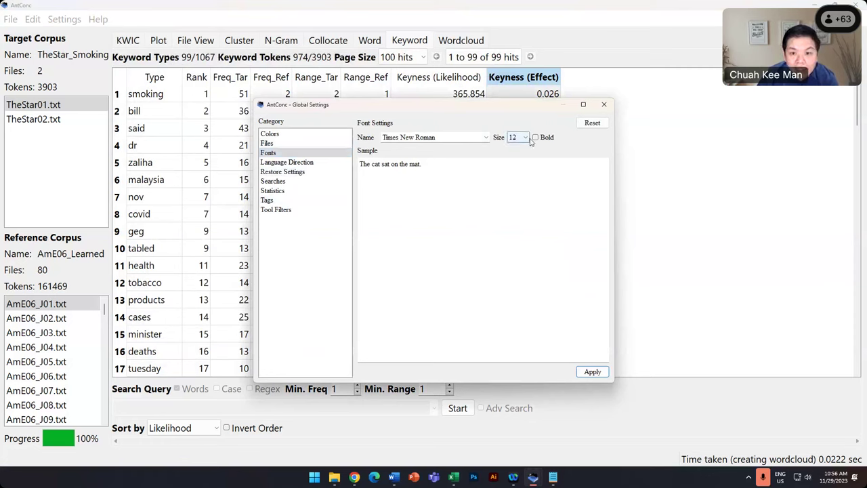
left_click(518, 206)
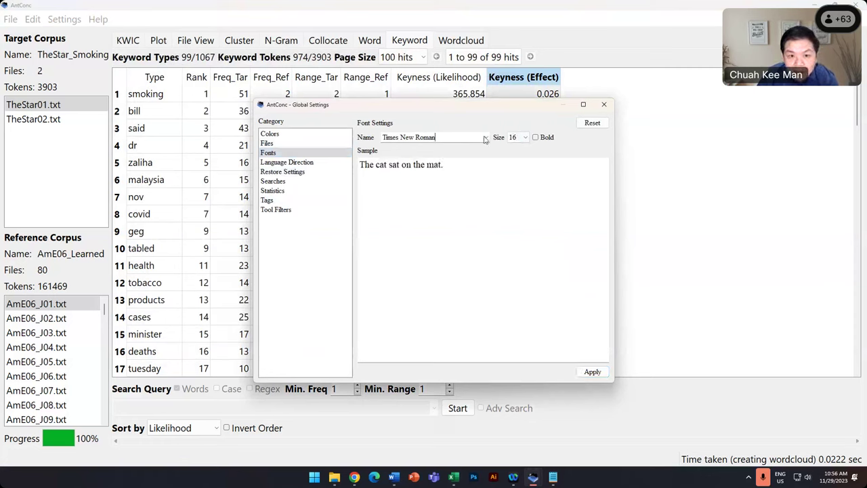
left_click(483, 136)
scroll(482, 168, "up", 4)
scroll(482, 169, "up", 3)
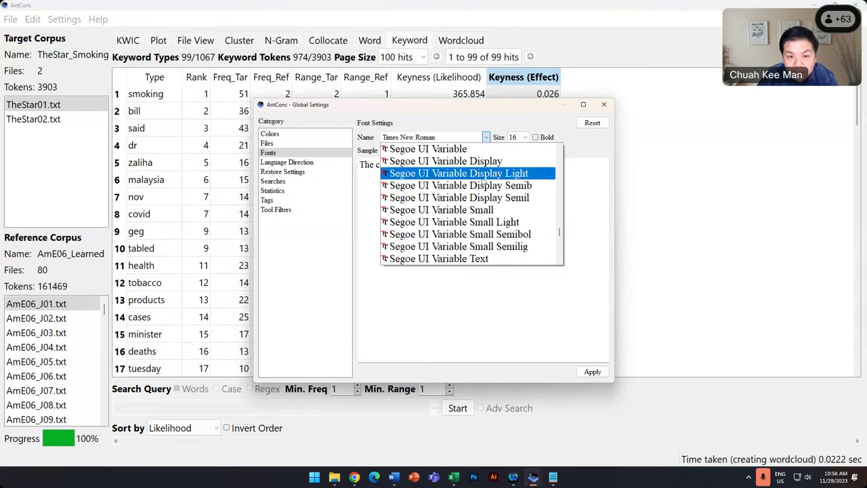
scroll(482, 179, "up", 1)
left_click(482, 179)
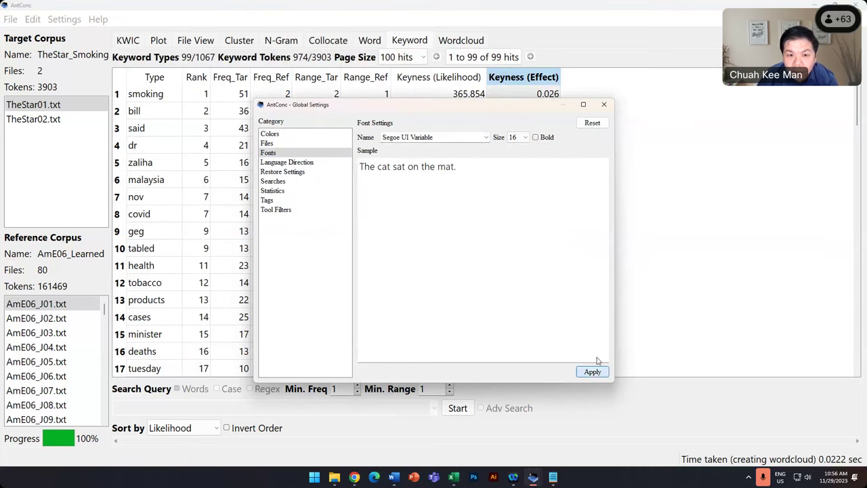
left_click(594, 371)
- Review the likelihood measures and effect size measures available in the Keyword tool settings, leaving Log-Likelihood (4-term) and Dice selected
left_click(65, 19)
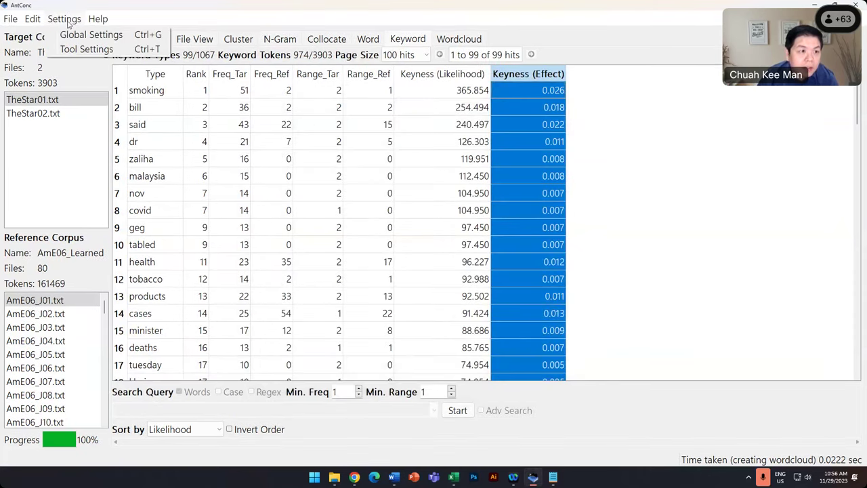
left_click(85, 49)
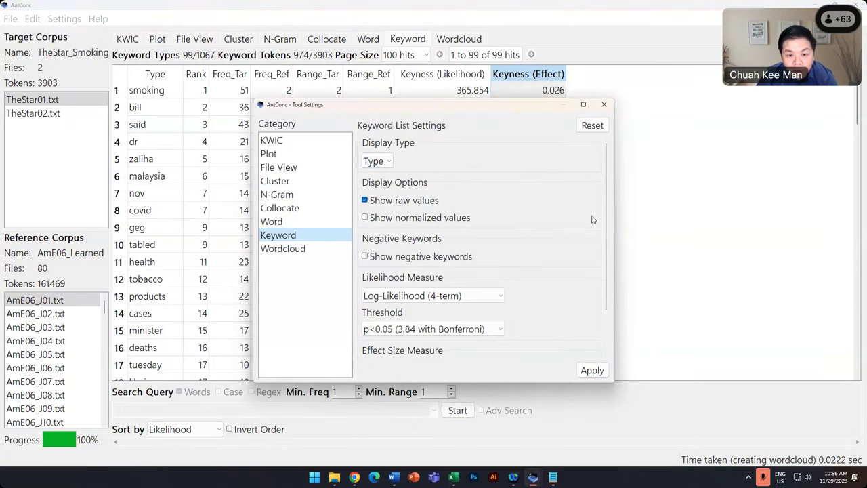
scroll(592, 230, "down", 3)
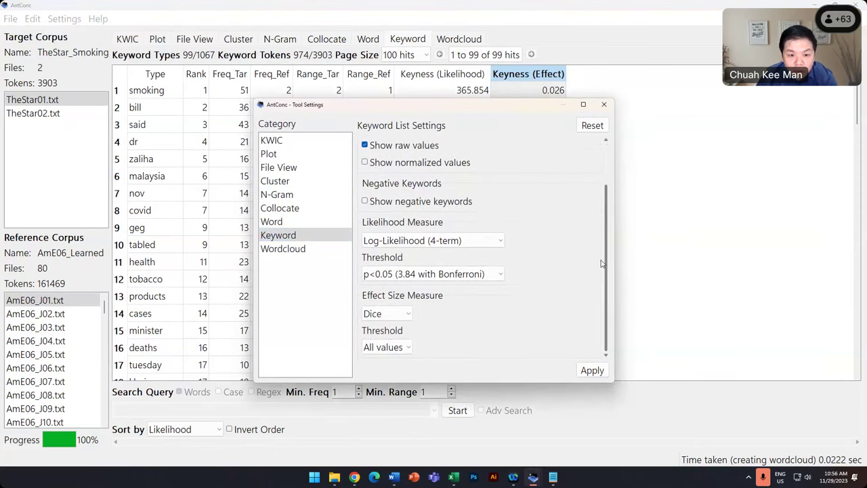
left_click(424, 242)
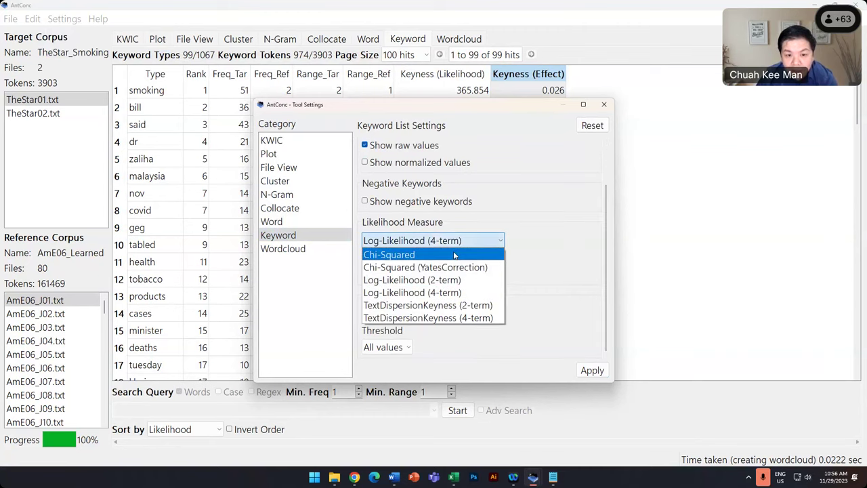
left_click(461, 295)
left_click(442, 236)
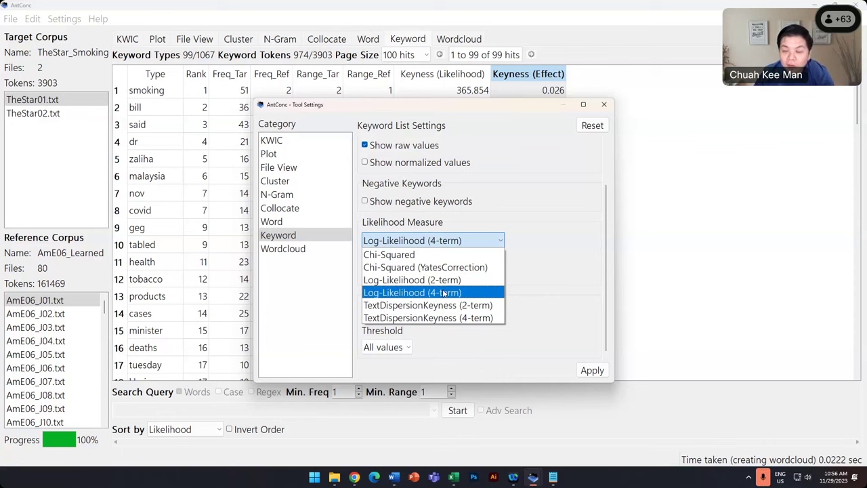
left_click(551, 280)
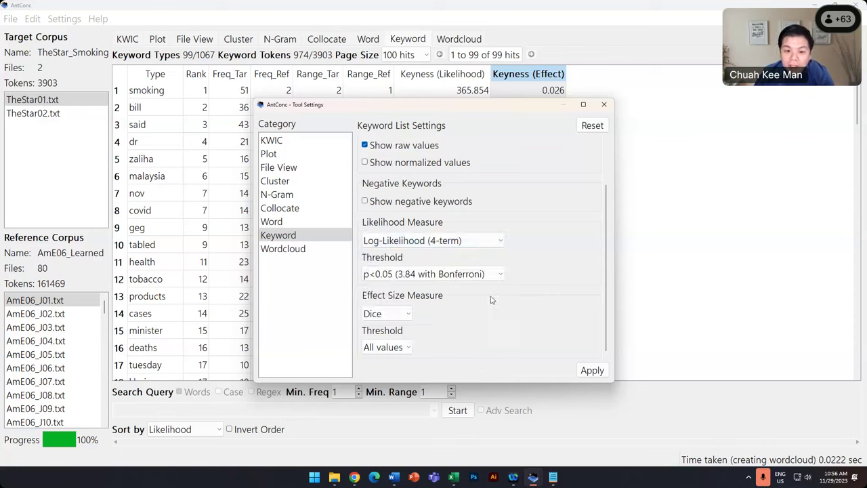
left_click(400, 316)
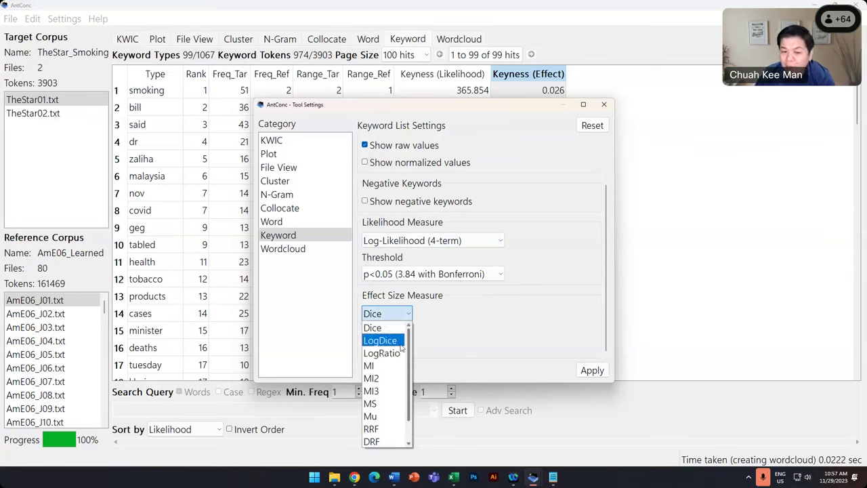
scroll(399, 352, "down", 1)
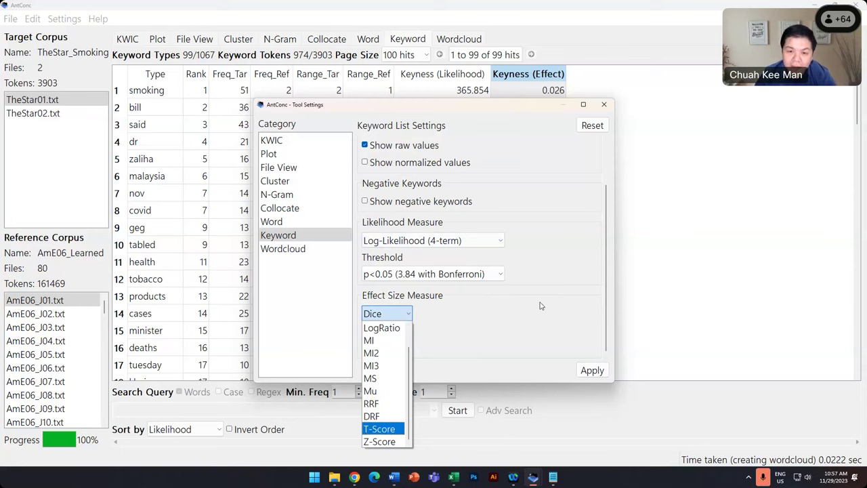
key("Escape")
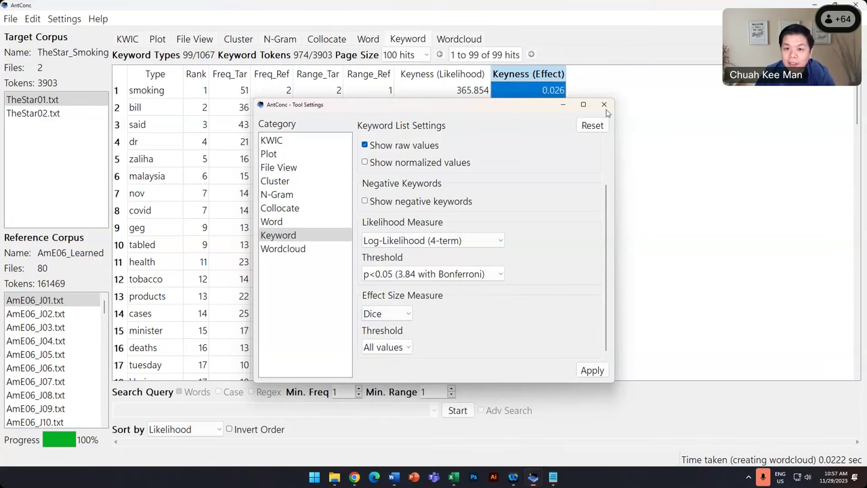
left_click(603, 104)
- Point out the effect value of "smoking" and sort the keyword list by Effect
left_click(557, 92)
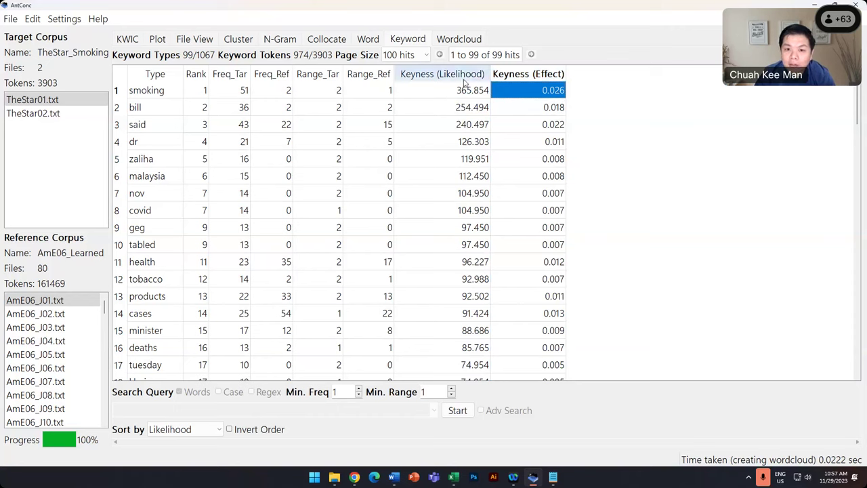
left_click(149, 96)
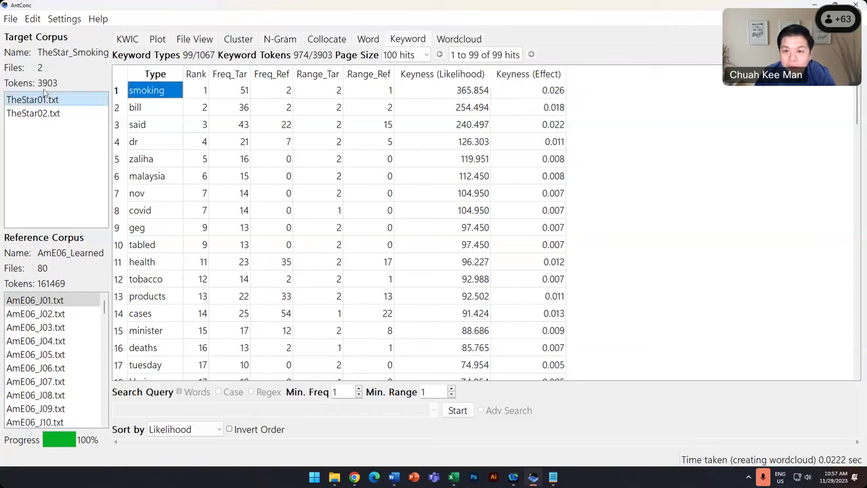
left_click(551, 93)
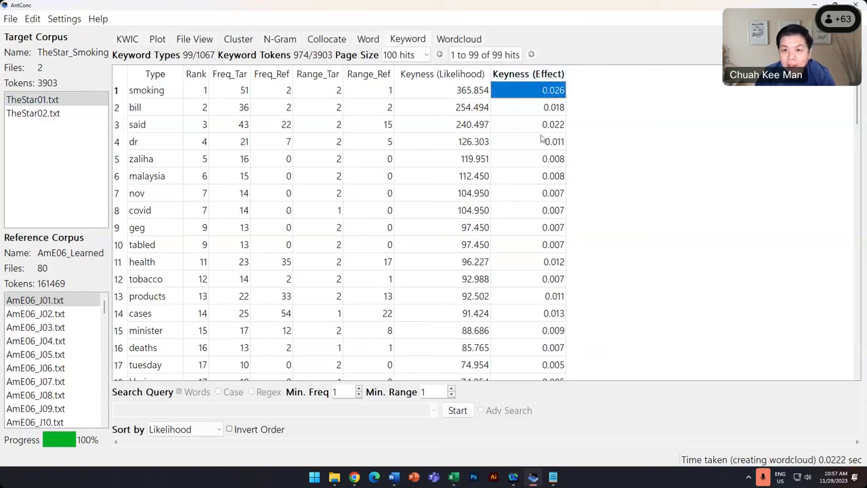
left_click(555, 74)
left_click(196, 431)
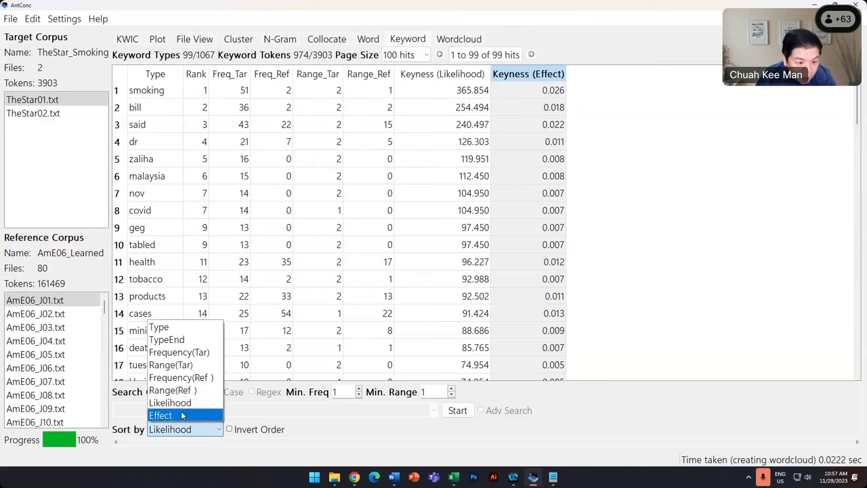
left_click(192, 414)
- Compare the top keywords with their effect values, selecting TheStar02.txt and the "smoking" row
left_click(549, 90)
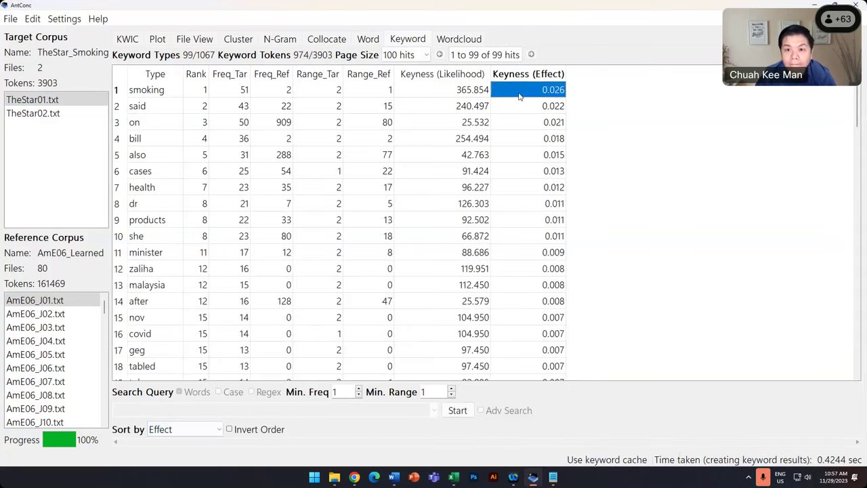
left_click_drag(555, 95, 557, 150)
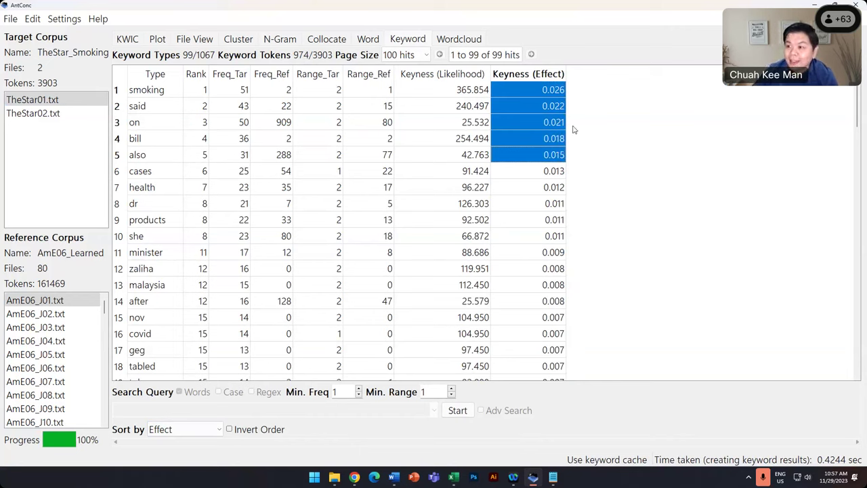
left_click_drag(171, 91, 170, 145)
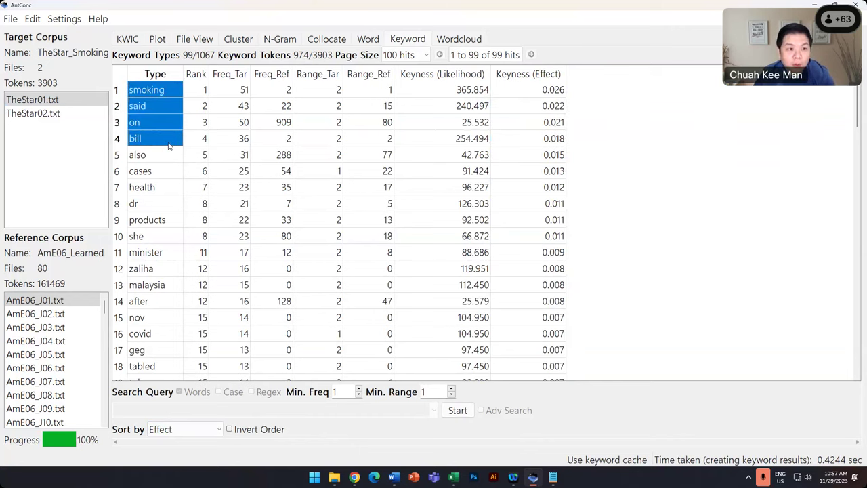
left_click(56, 115)
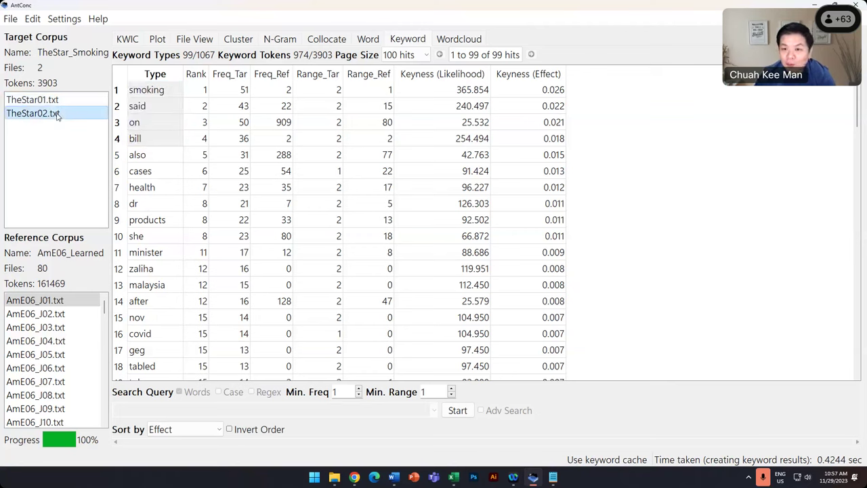
left_click(144, 93)
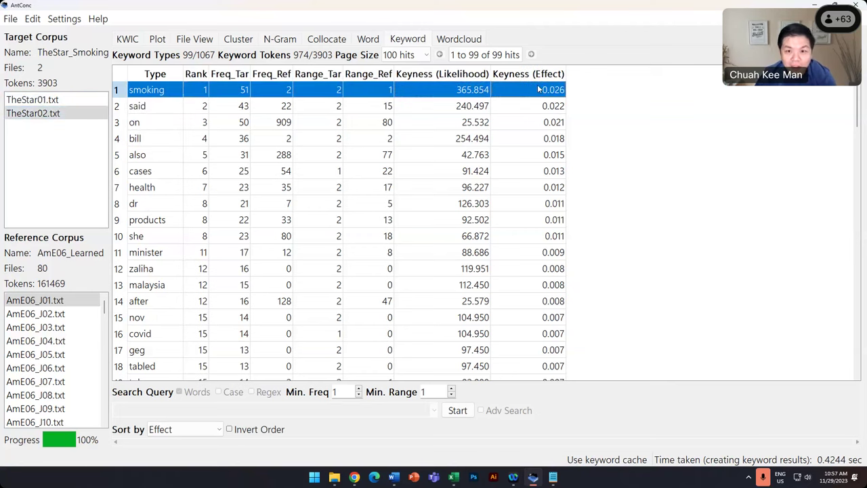